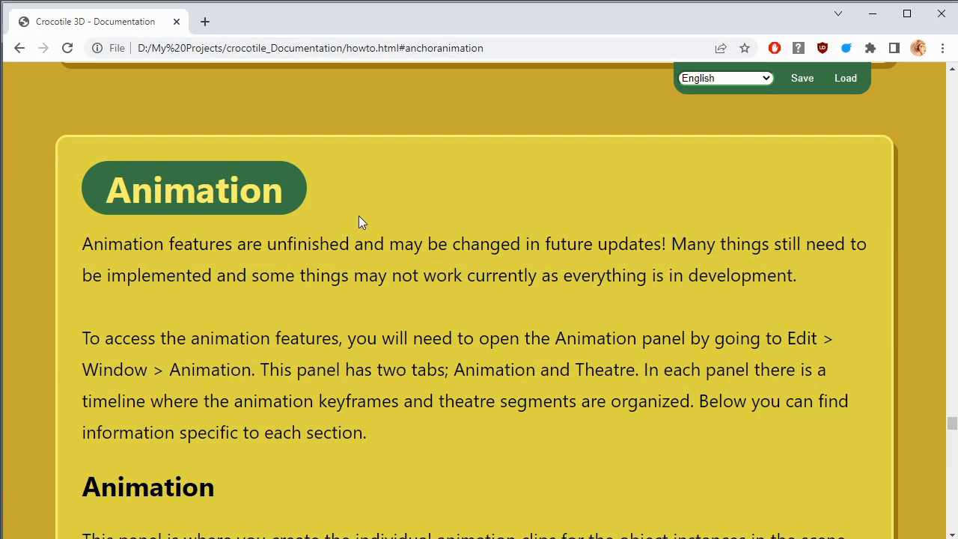
# - Read through the Animation and Theatre sections of the Crocotile 3D documentation page
pyautogui.scroll(-1, 359, 221)
pyautogui.scroll(-1, 363, 221)
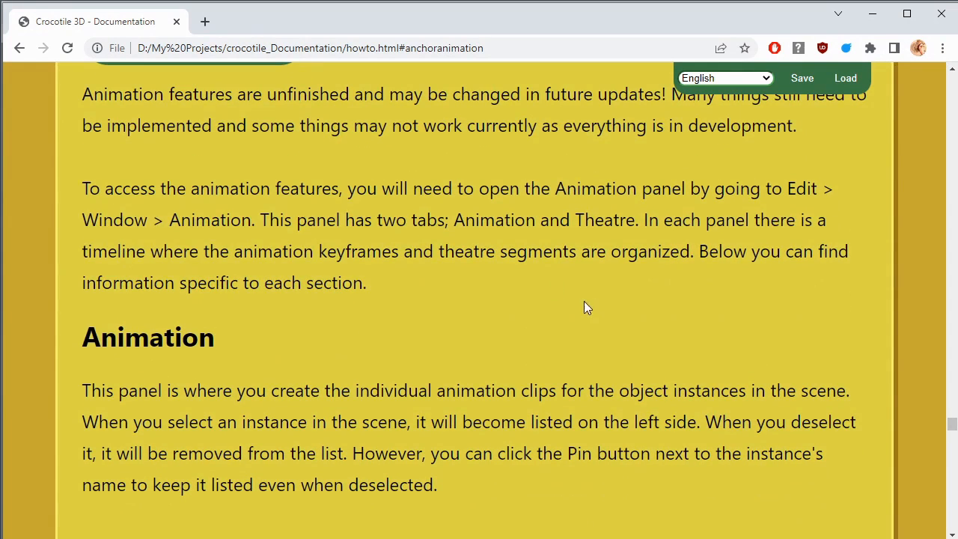
pyautogui.scroll(-2, 252, 322)
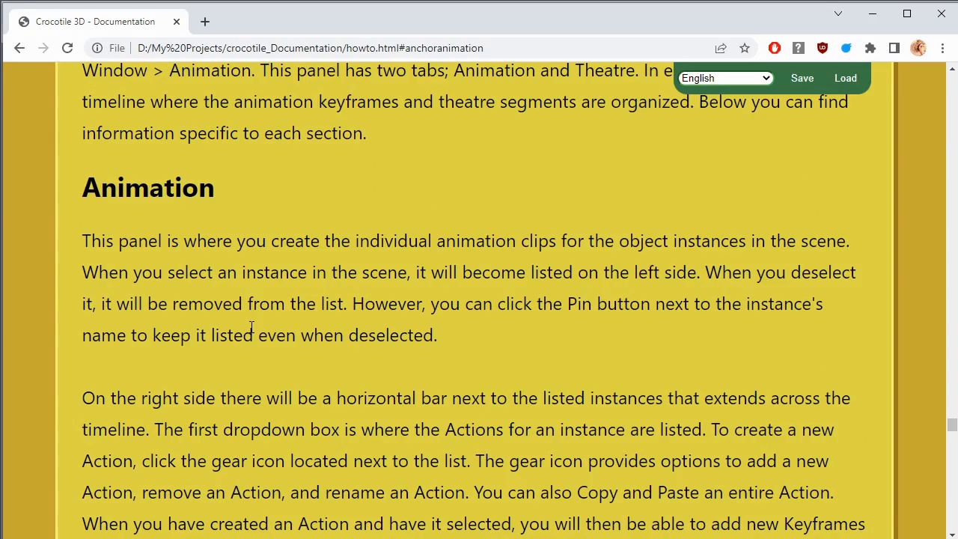
pyautogui.scroll(-2, 315, 375)
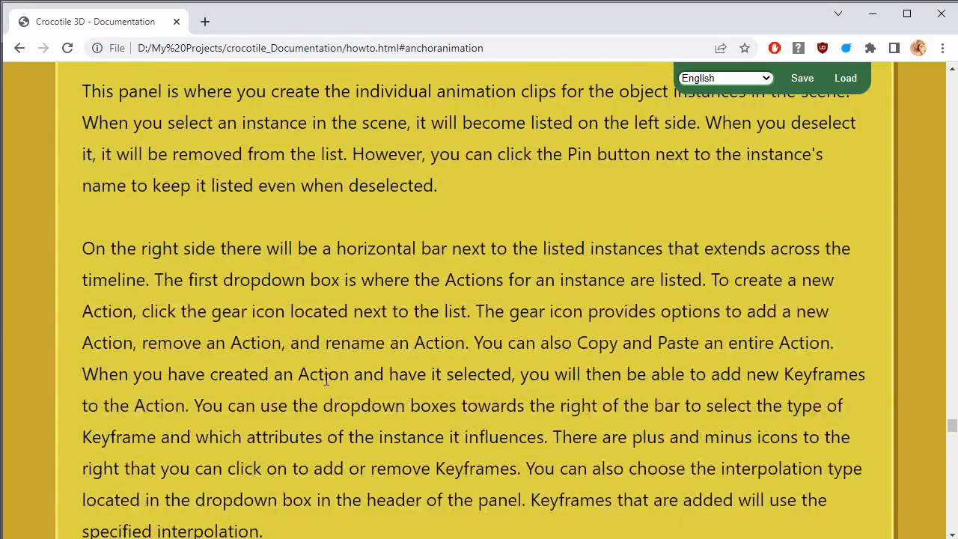
pyautogui.scroll(-1, 326, 380)
pyautogui.scroll(-13, 325, 379)
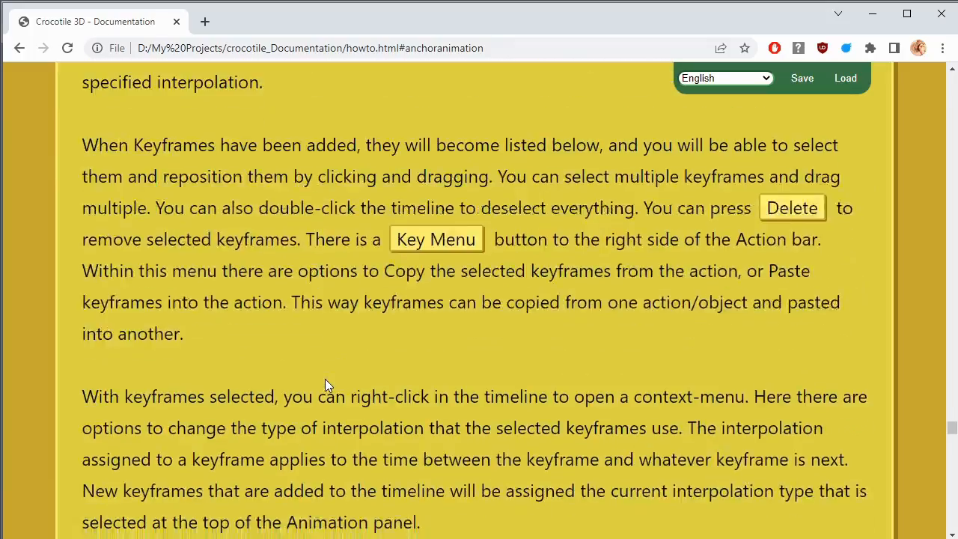
pyautogui.scroll(2, 325, 379)
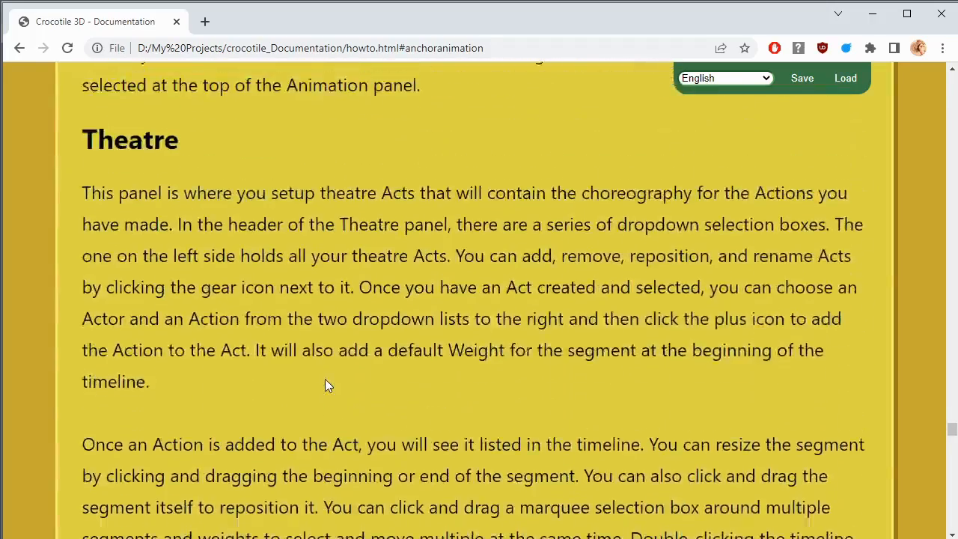
pyautogui.scroll(-4, 325, 379)
pyautogui.scroll(7, 325, 379)
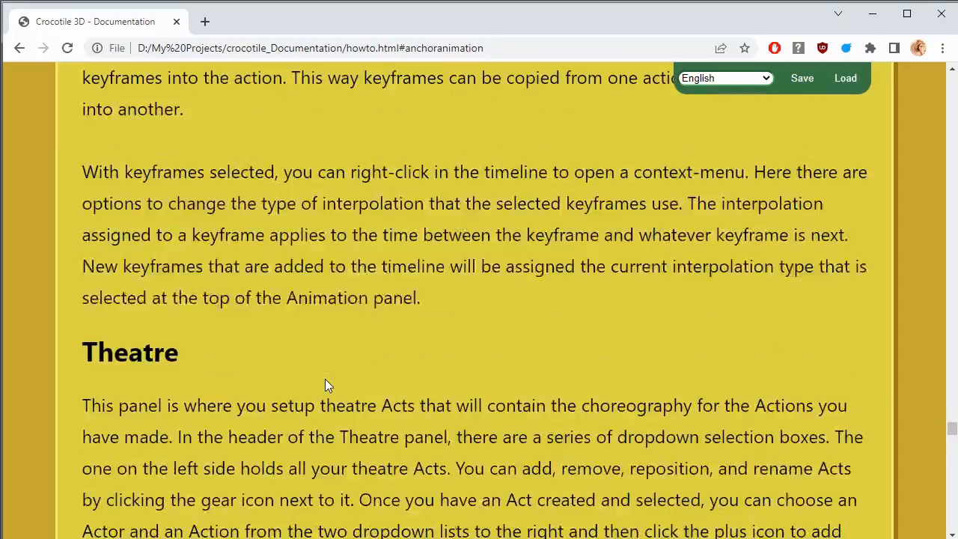
pyautogui.scroll(12, 325, 379)
pyautogui.scroll(5, 325, 379)
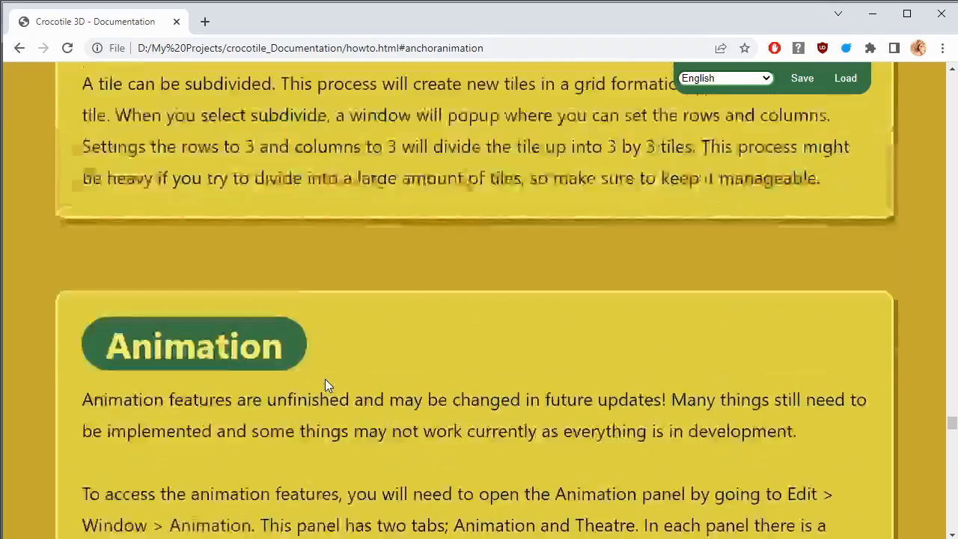
pyautogui.scroll(-3, 325, 379)
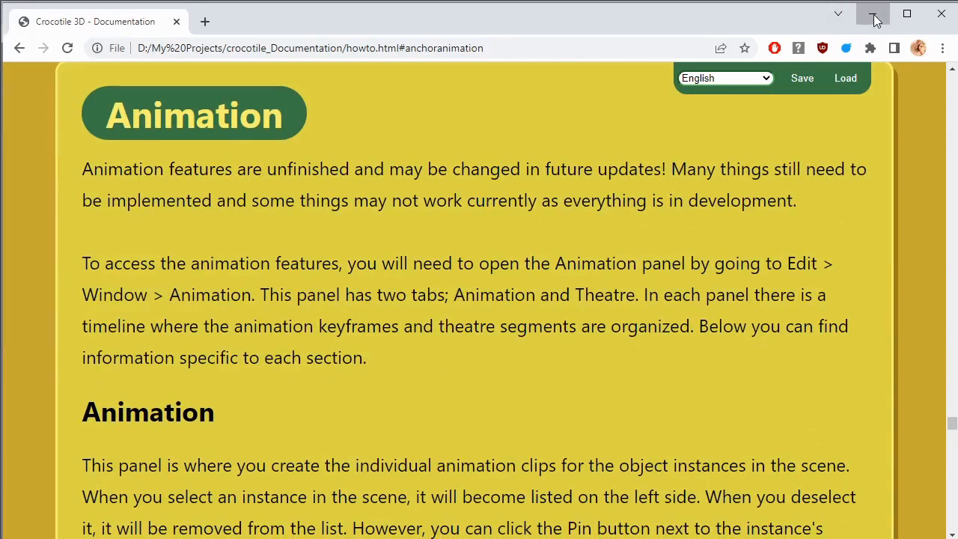
# - Switch to Crocotile 3D, pick the wooden crate tile with the X brace, and draw crate blocks at the origin
pyautogui.click(871, 13)
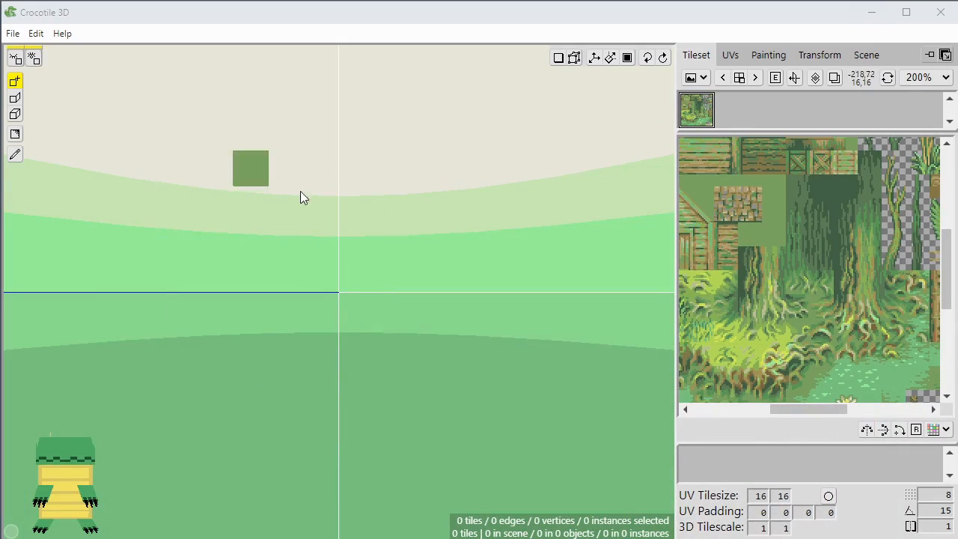
pyautogui.click(829, 163)
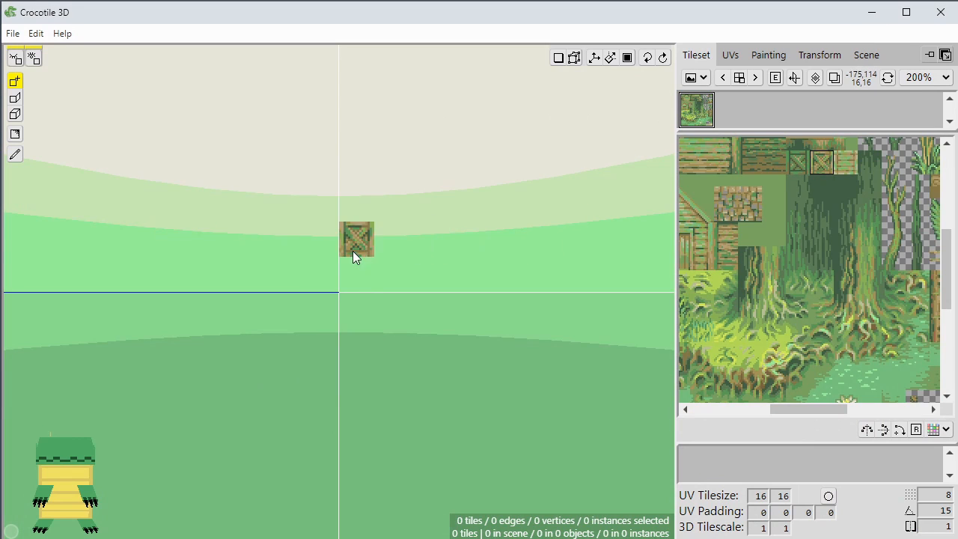
pyautogui.click(15, 114)
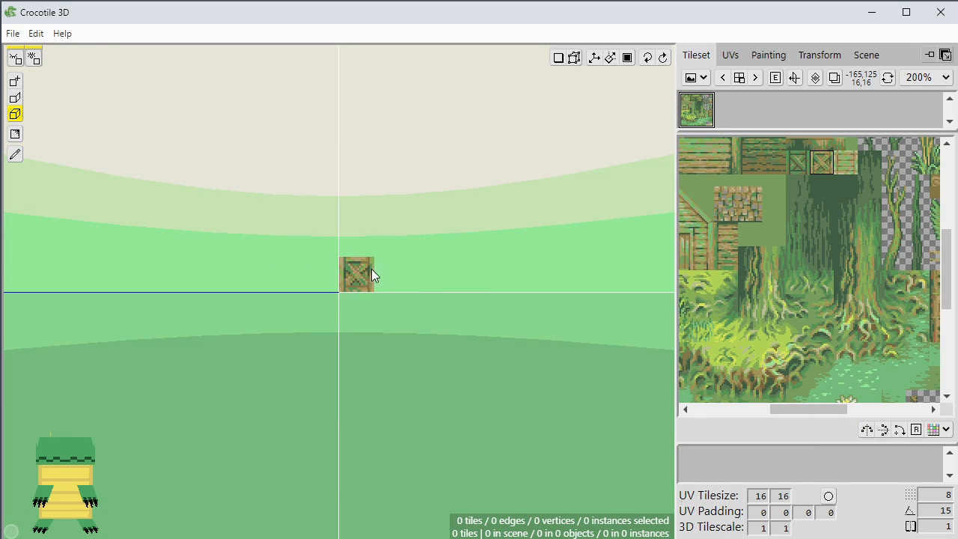
pyautogui.moveTo(372, 268); pyautogui.dragTo(344, 281, button='middle')
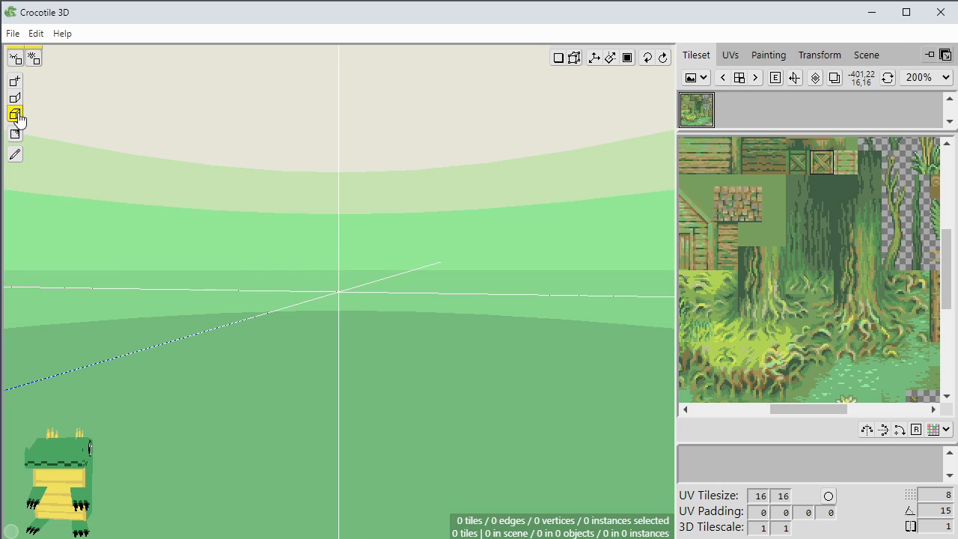
pyautogui.click(344, 276)
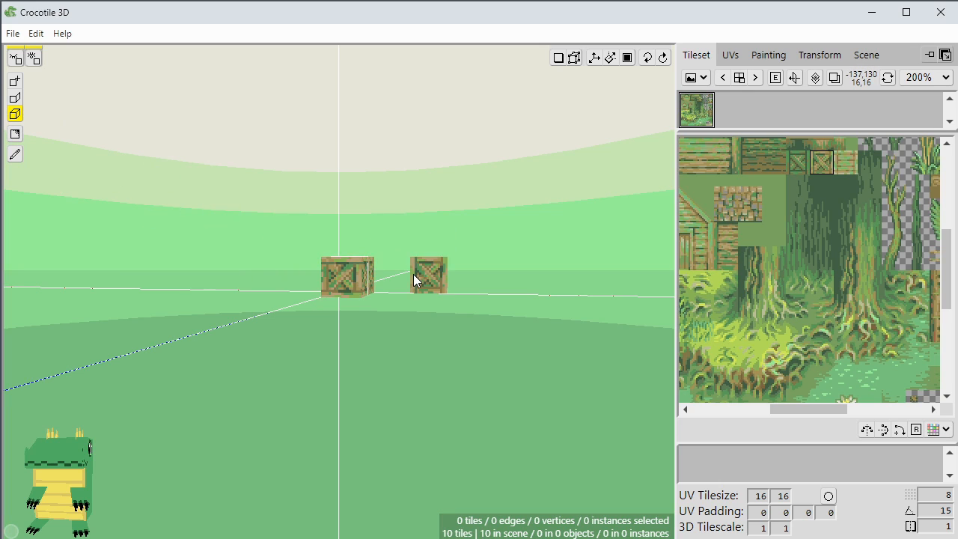
# - Undo the extra crate drawing and leave a single crate block at the origin
pyautogui.moveTo(292, 327); pyautogui.dragTo(278, 340, button='right')
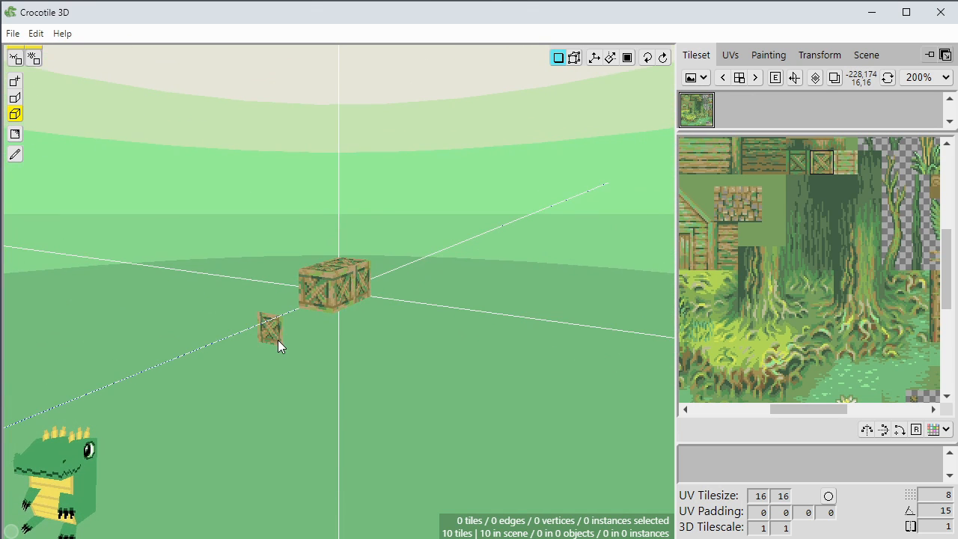
pyautogui.hotkey('ctrl', 'z')
pyautogui.click(353, 298)
pyautogui.press('space')
pyautogui.moveTo(328, 388)
pyautogui.mouseDown()
pyautogui.moveTo(320, 391)
pyautogui.moveTo(333, 373)
pyautogui.mouseUp()
pyautogui.scroll(2, 327, 377)
pyautogui.press('space')
pyautogui.moveTo(345, 267); pyautogui.dragTo(354, 266)
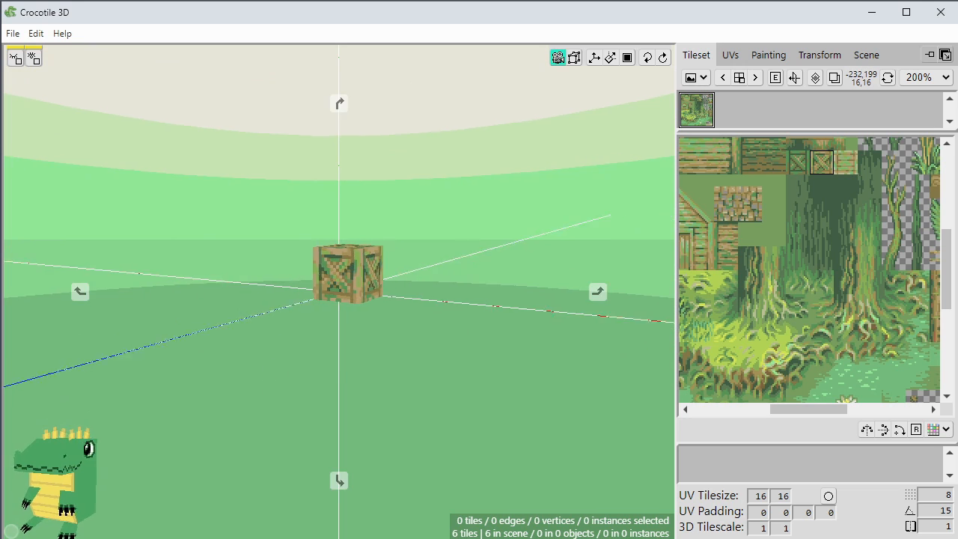
# - Convert all the faces of the crate block into a single object
pyautogui.moveTo(241, 372); pyautogui.dragTo(324, 339)
pyautogui.press('d')
pyautogui.press('e')
pyautogui.press('space')
pyautogui.press('s')
pyautogui.press('space')
pyautogui.hotkey('ctrl', 'a')
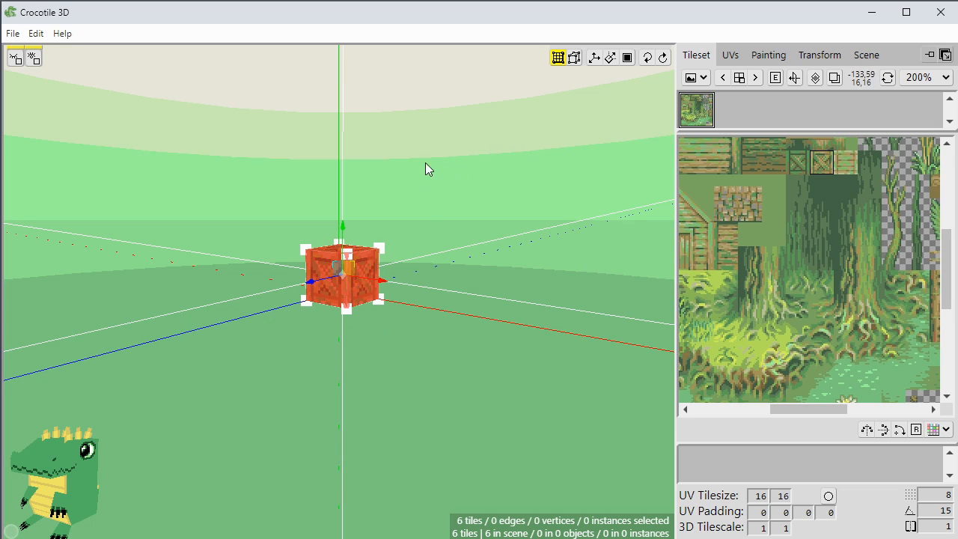
pyautogui.rightClick(405, 118)
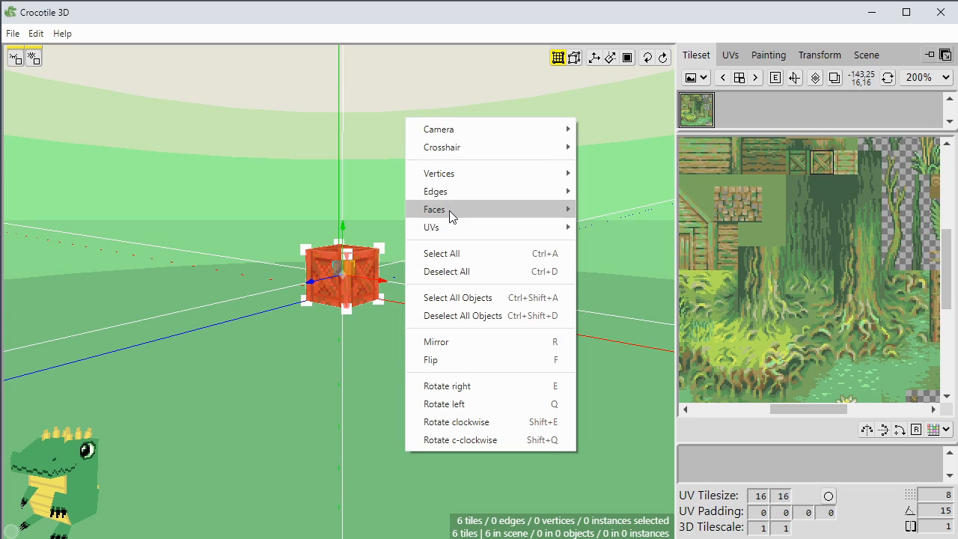
pyautogui.moveTo(451, 209)
pyautogui.click(618, 502)
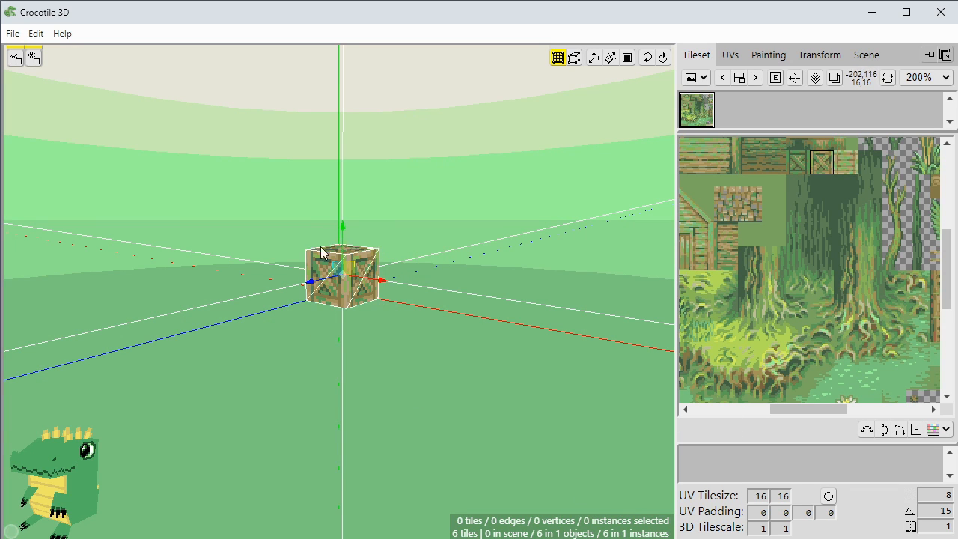
pyautogui.click(341, 301)
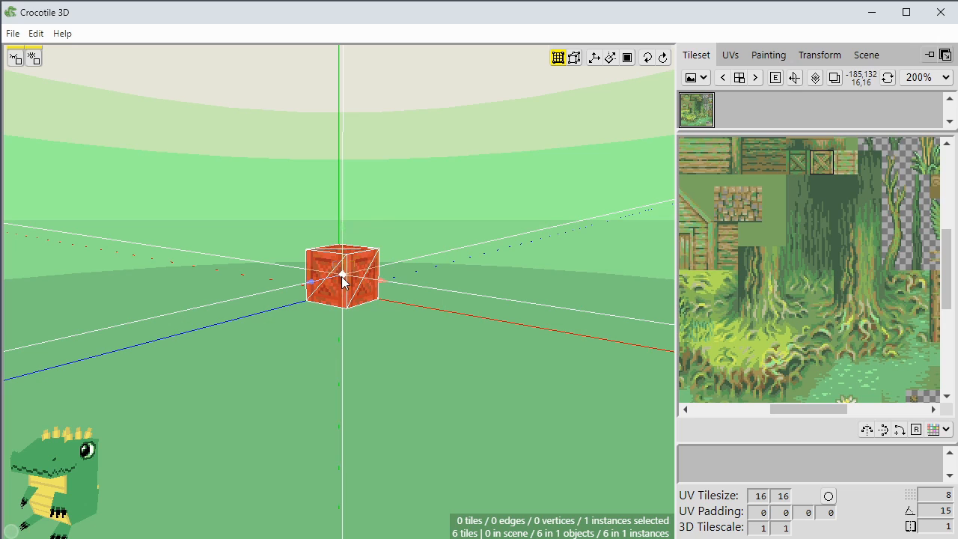
pyautogui.click(409, 271)
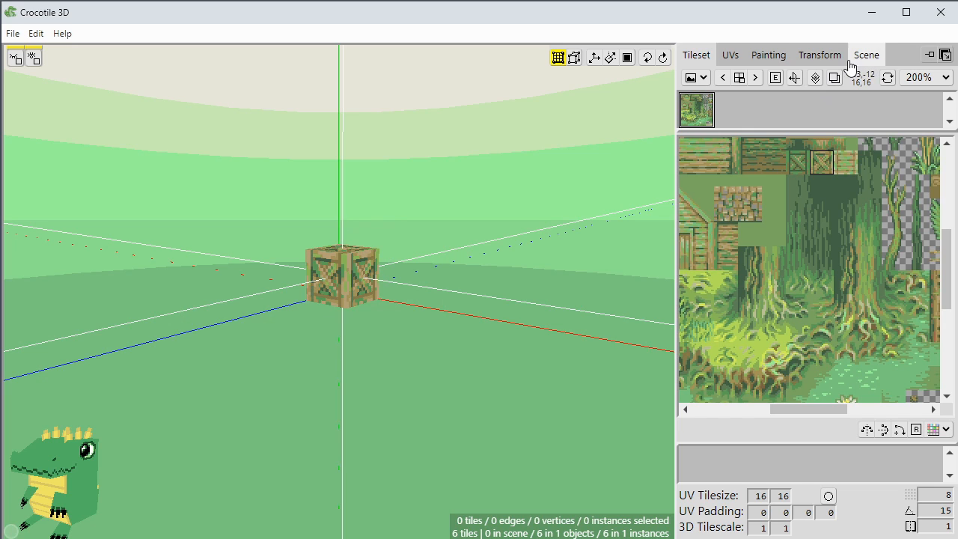
# - Rename the crate object in the scene's object list as "box"
pyautogui.click(859, 55)
pyautogui.doubleClick(761, 106)
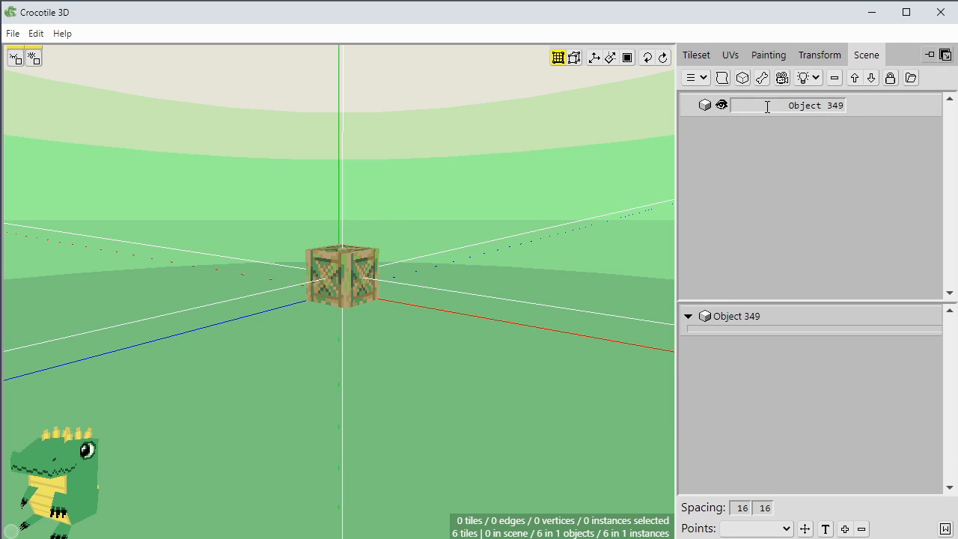
pyautogui.moveTo(767, 106); pyautogui.dragTo(861, 113)
pyautogui.write('box')
pyautogui.press('Return')
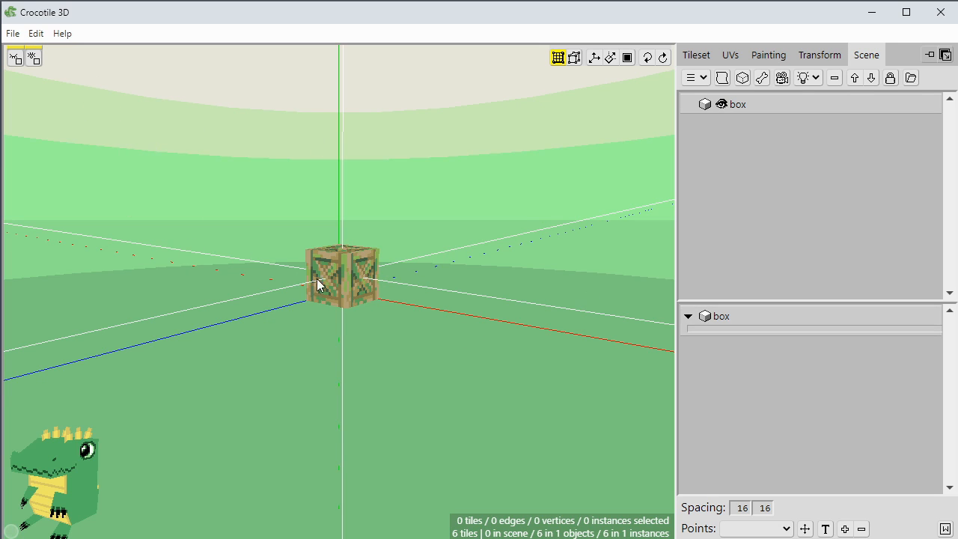
# - Place two more instances of the box object in the scene, spaced apart and above the original crate
pyautogui.press('Tab')
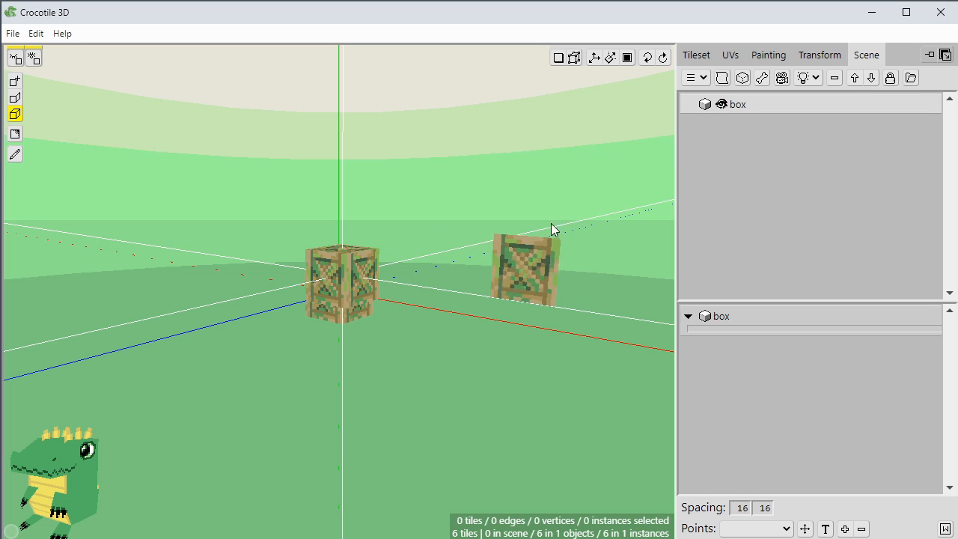
pyautogui.moveTo(274, 240); pyautogui.dragTo(420, 237, button='middle')
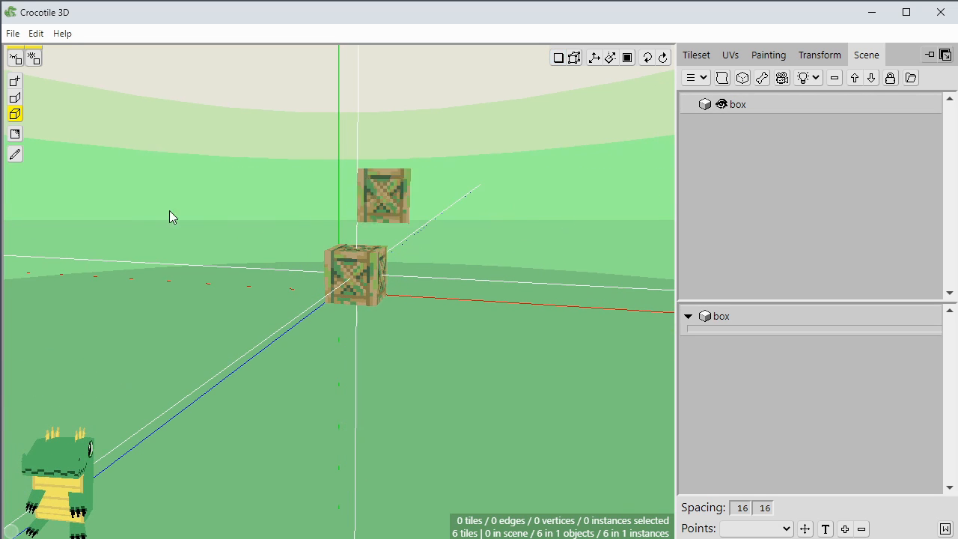
pyautogui.click(15, 80)
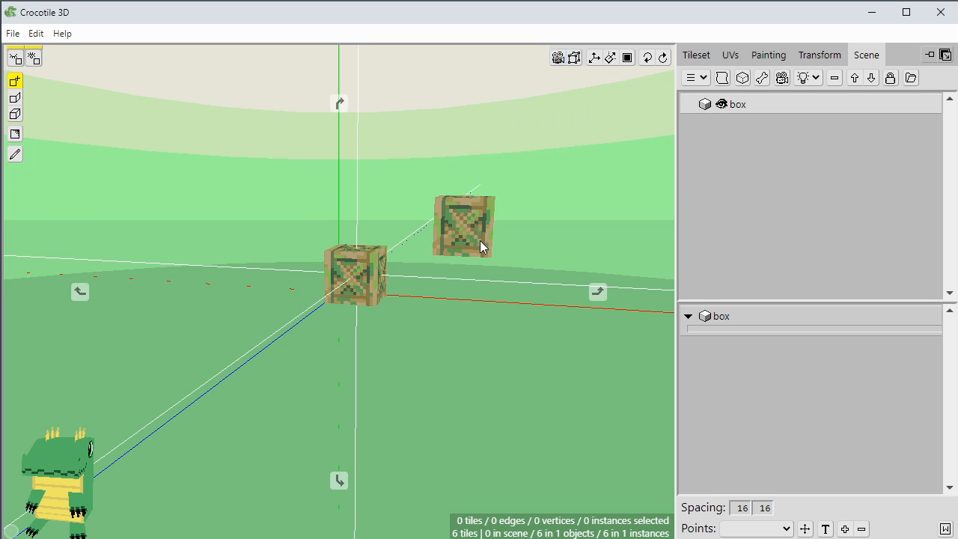
pyautogui.moveTo(480, 240); pyautogui.dragTo(433, 264, button='middle')
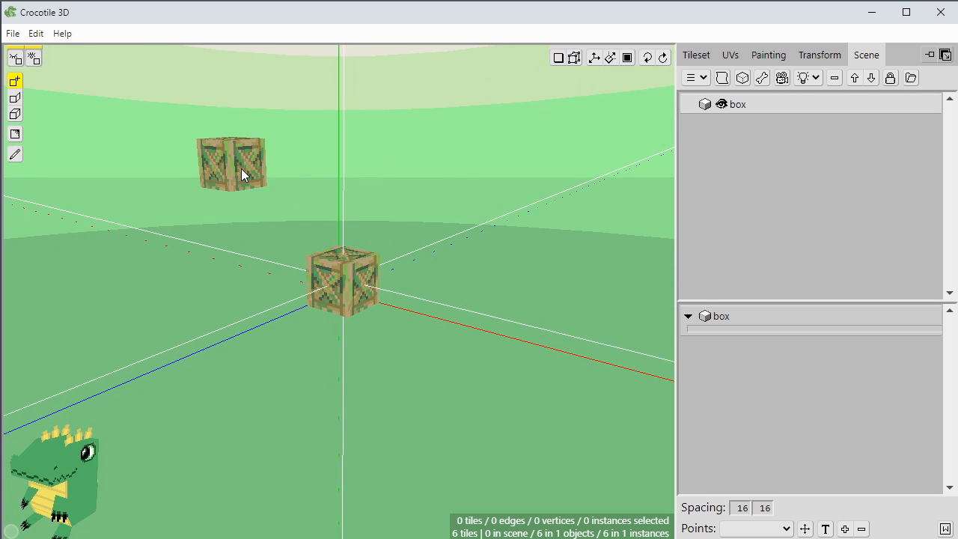
pyautogui.click(241, 168)
pyautogui.click(435, 143)
pyautogui.moveTo(453, 185); pyautogui.dragTo(423, 284, button='middle')
pyautogui.press('Tab')
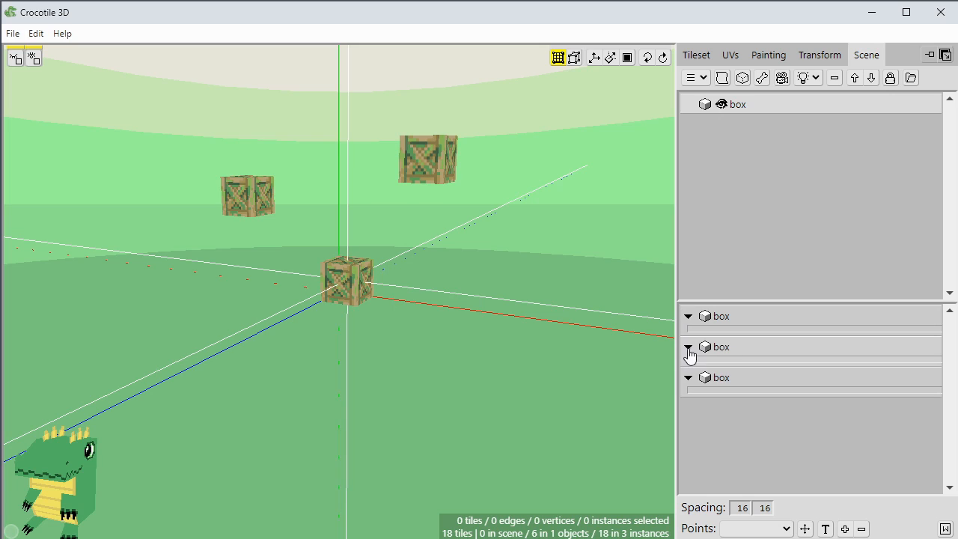
# - Rename the second box instance as "box2" and the third as "box3"
pyautogui.doubleClick(722, 348)
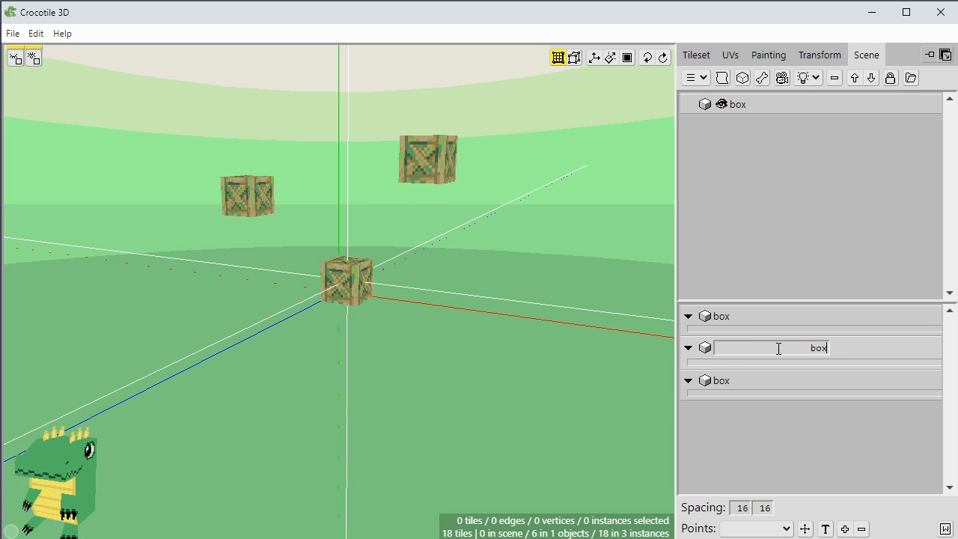
pyautogui.write('2')
pyautogui.press('Return')
pyautogui.doubleClick(723, 381)
pyautogui.write('3')
pyautogui.press('Return')
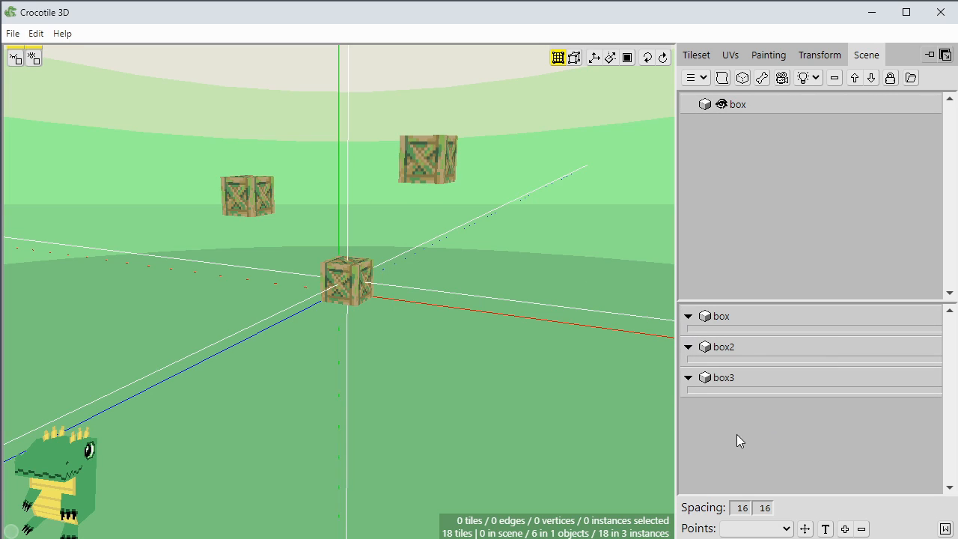
# - Show the Animation panel with its timeline below the viewport
pyautogui.click(39, 34)
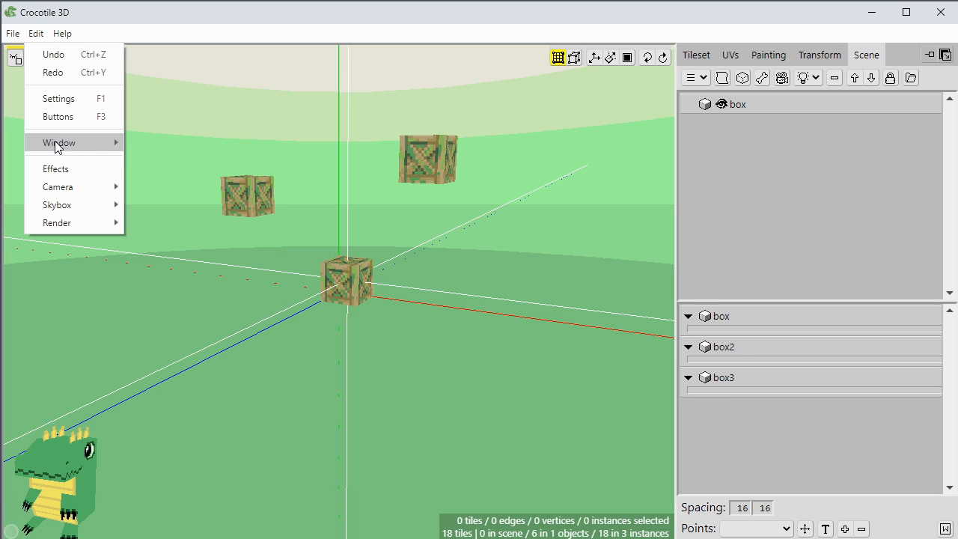
pyautogui.moveTo(56, 143)
pyautogui.click(156, 146)
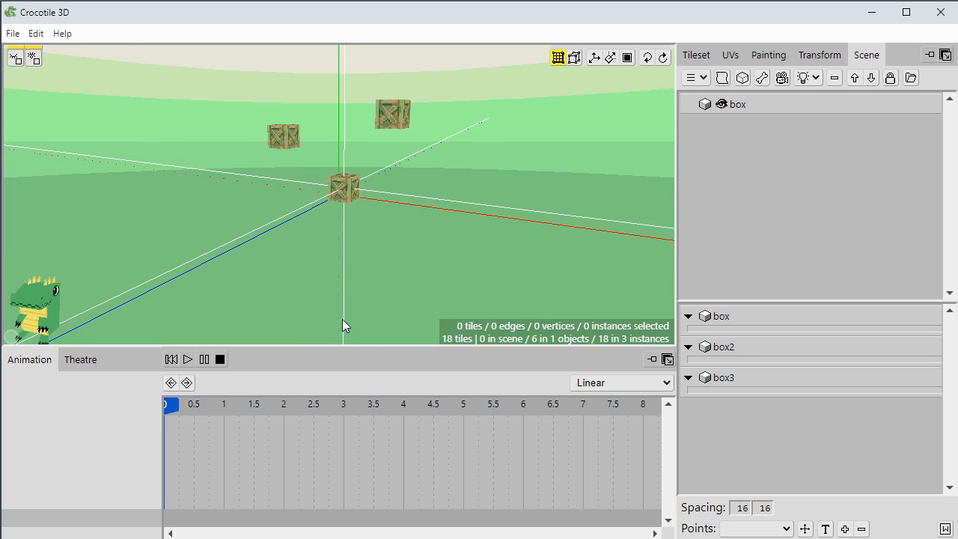
# - Select the box2, box and box3 instances together in the viewport so all three are listed for animation
pyautogui.scroll(3, 323, 235)
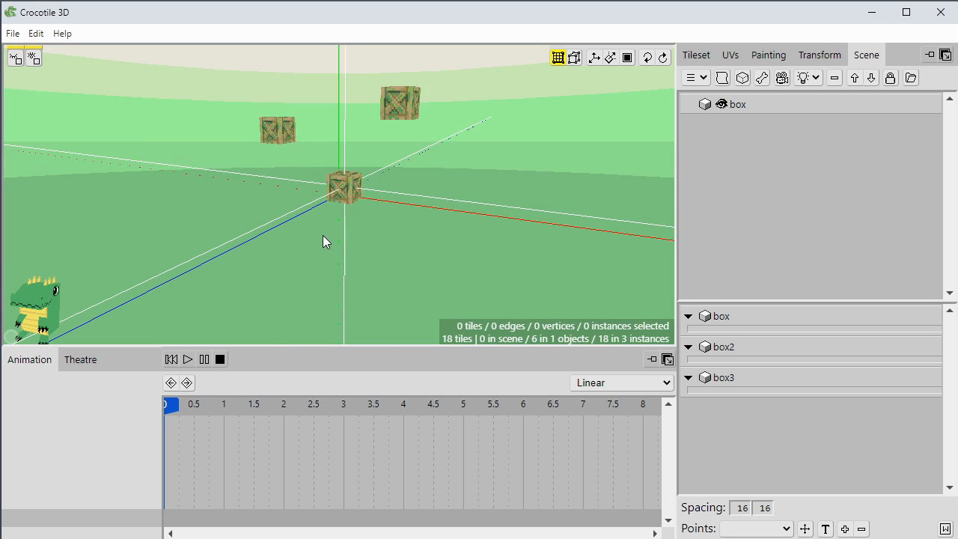
pyautogui.press('space')
pyautogui.moveTo(409, 100); pyautogui.dragTo(405, 187, button='right')
pyautogui.moveTo(382, 220); pyautogui.dragTo(366, 194, button='right')
pyautogui.moveTo(368, 263); pyautogui.dragTo(368, 240, button='right')
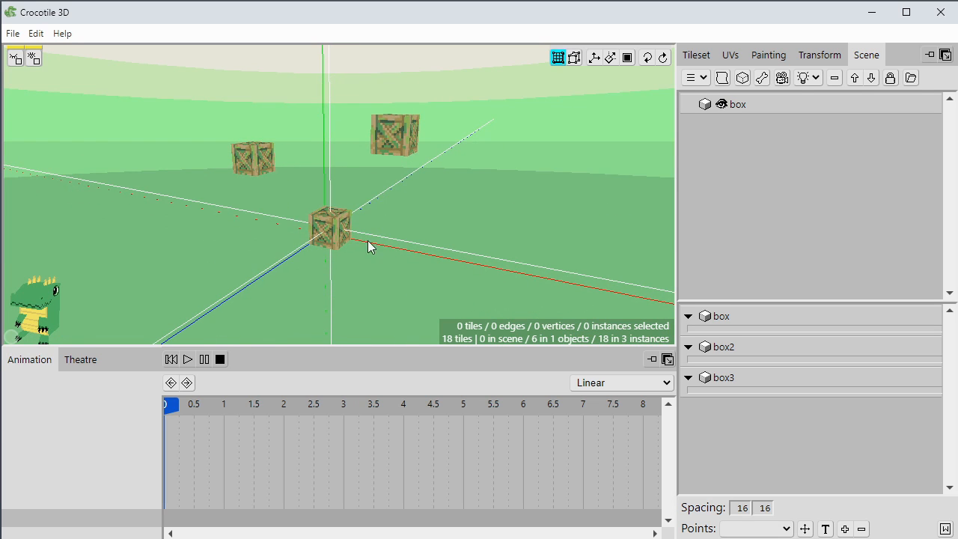
pyautogui.click(402, 123)
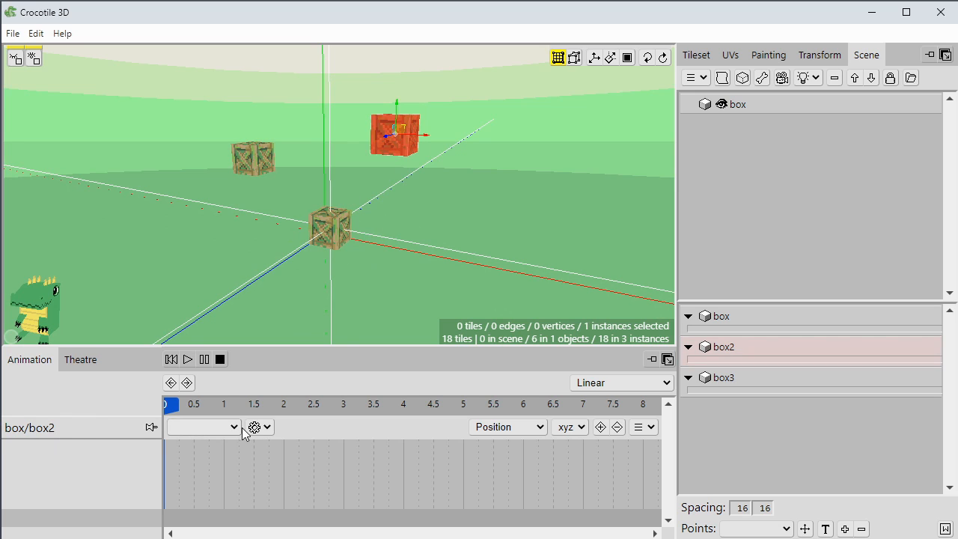
pyautogui.keyDown('shift'); pyautogui.click(331, 235); pyautogui.keyUp('shift')
pyautogui.keyDown('shift'); pyautogui.click(257, 173); pyautogui.keyUp('shift')
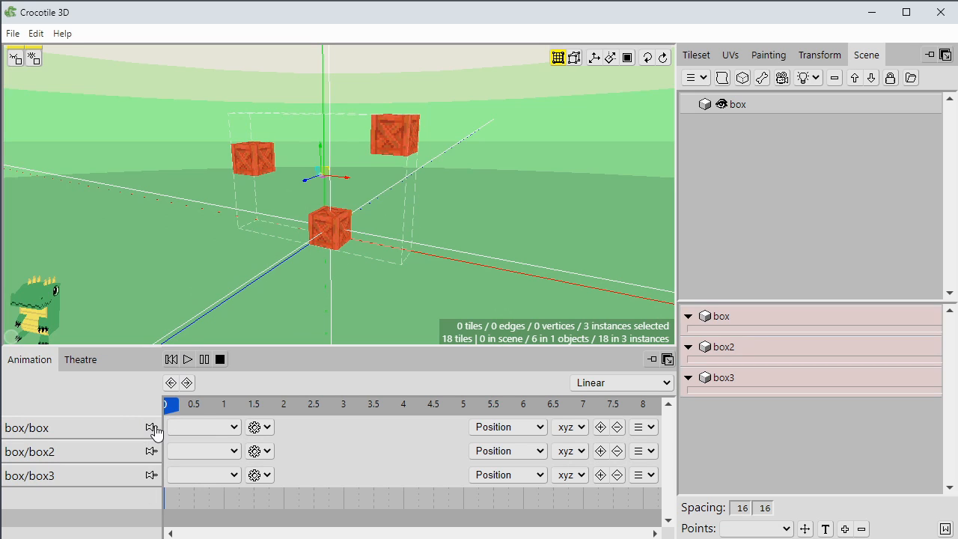
# - Pin the box, box2 and box3 tracks in the Animation panel, and deselect all three instances in the viewport
pyautogui.keyDown('shift'); pyautogui.click(258, 173); pyautogui.keyUp('shift')
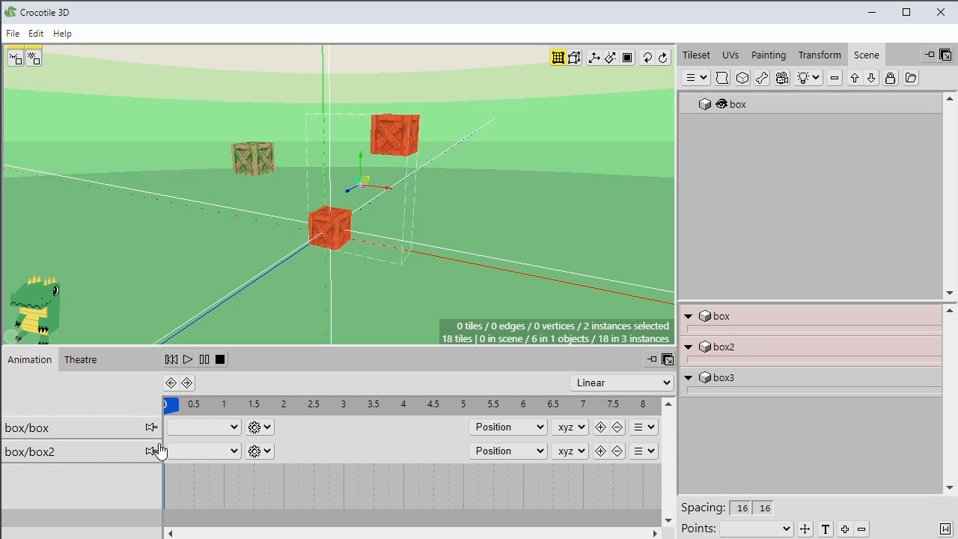
pyautogui.keyDown('shift'); pyautogui.click(253, 168); pyautogui.keyUp('shift')
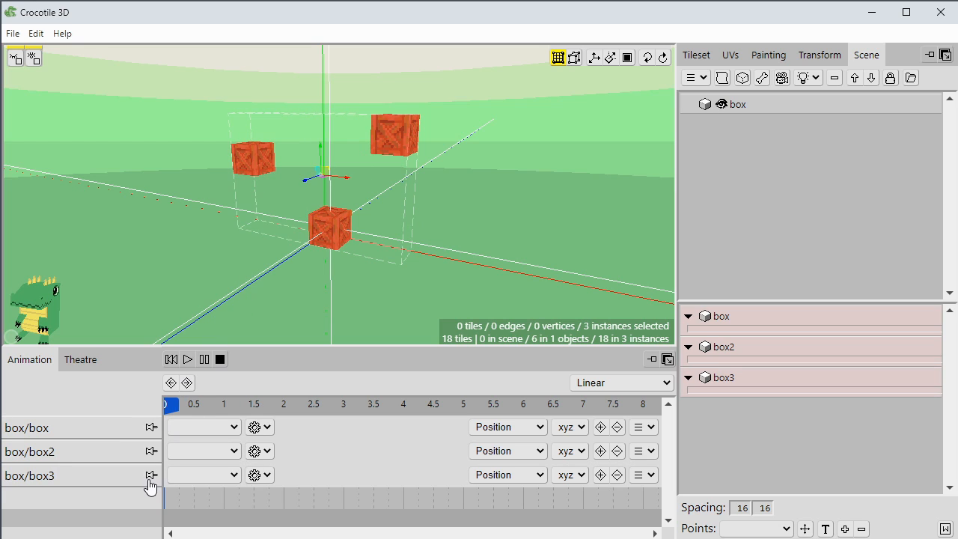
pyautogui.click(151, 451)
pyautogui.click(152, 427)
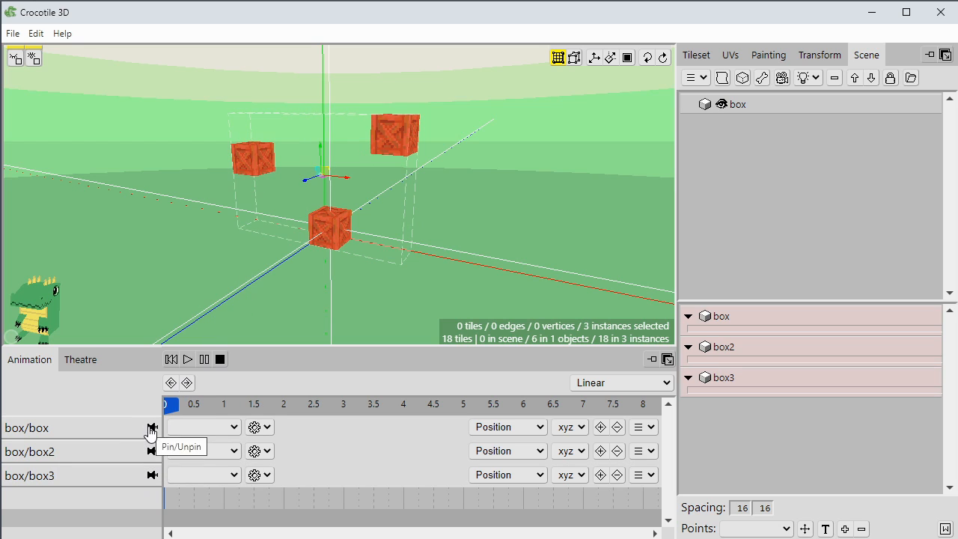
pyautogui.keyDown('shift'); pyautogui.click(334, 219); pyautogui.keyUp('shift')
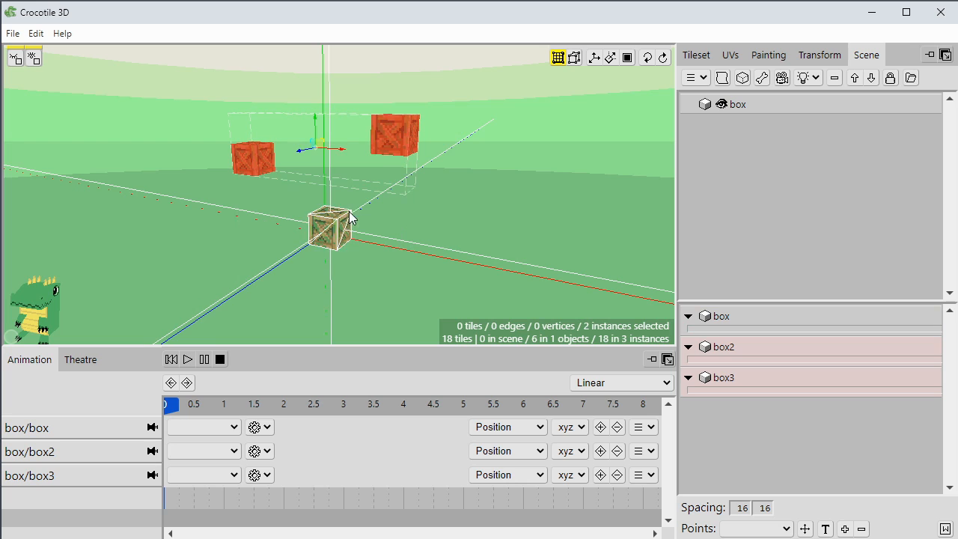
pyautogui.keyDown('shift'); pyautogui.click(392, 143); pyautogui.keyUp('shift')
pyautogui.keyDown('shift'); pyautogui.click(253, 170); pyautogui.keyUp('shift')
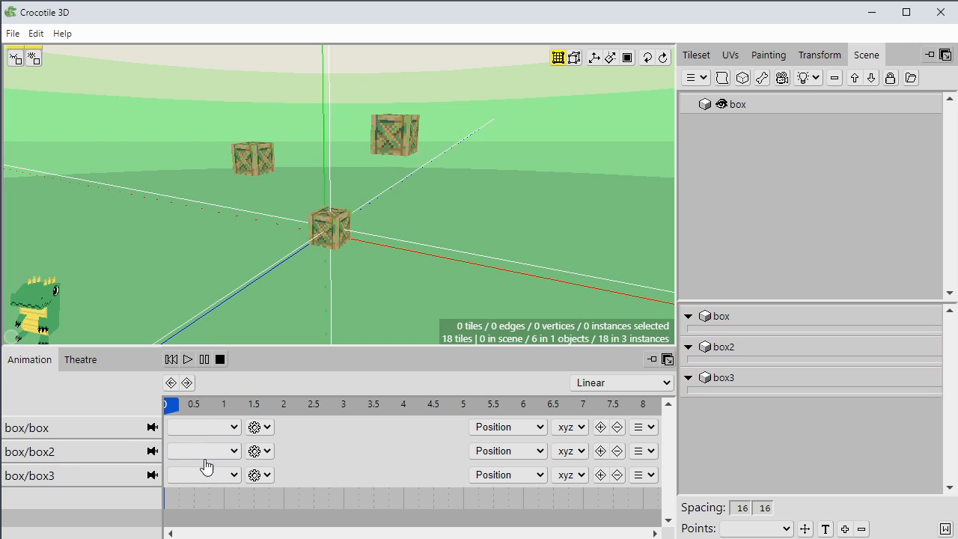
# - Make the Animation panel slightly taller and select the original box instance near the origin
pyautogui.moveTo(263, 346); pyautogui.dragTo(266, 334)
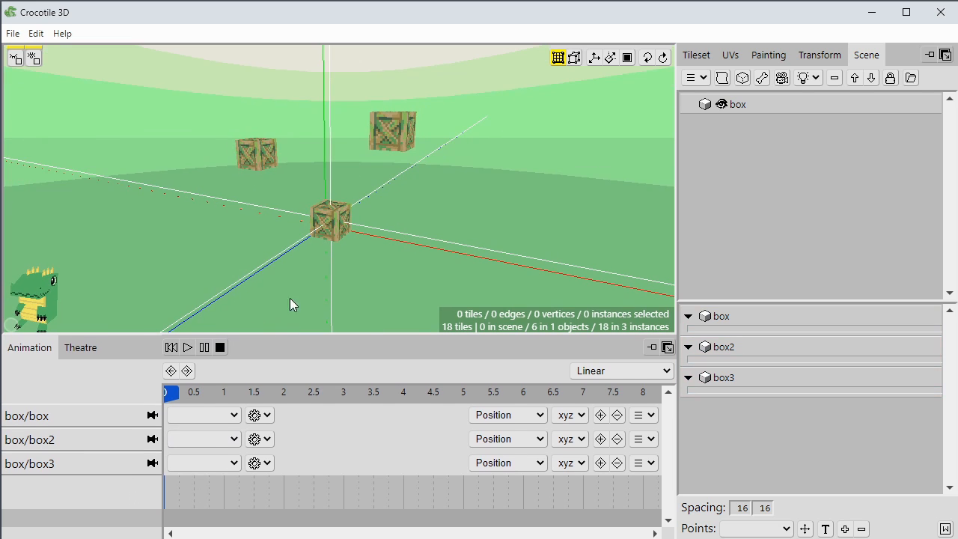
pyautogui.scroll(2, 301, 281)
pyautogui.press('space')
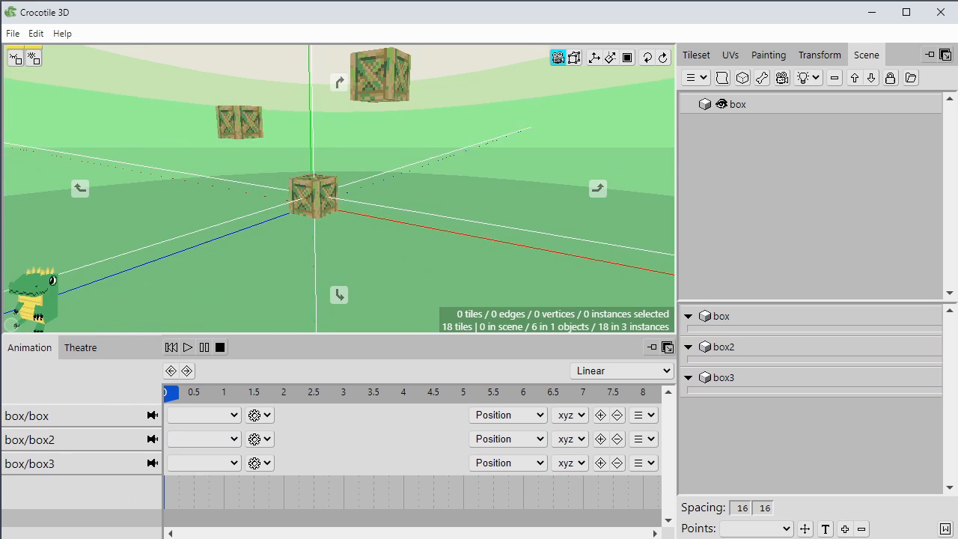
pyautogui.press('space')
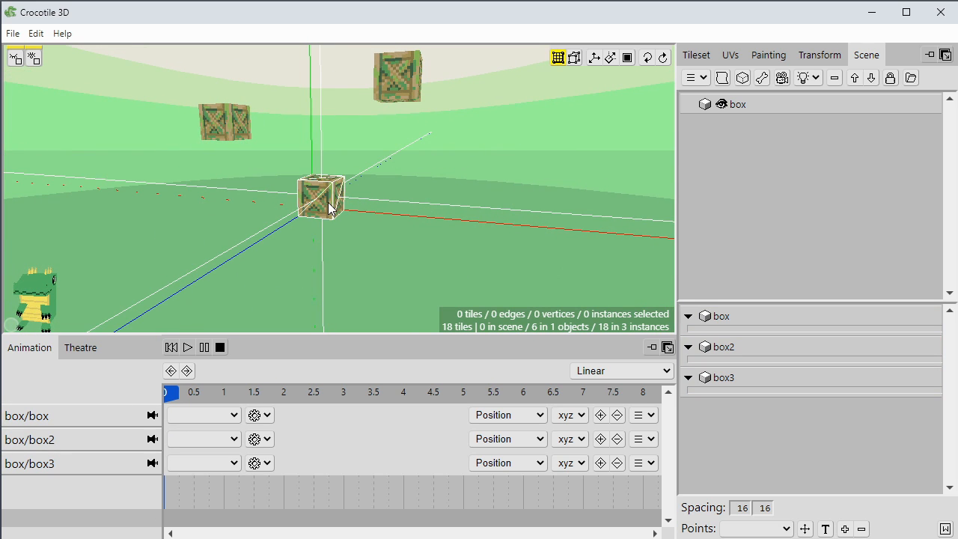
pyautogui.click(326, 216)
pyautogui.press('space')
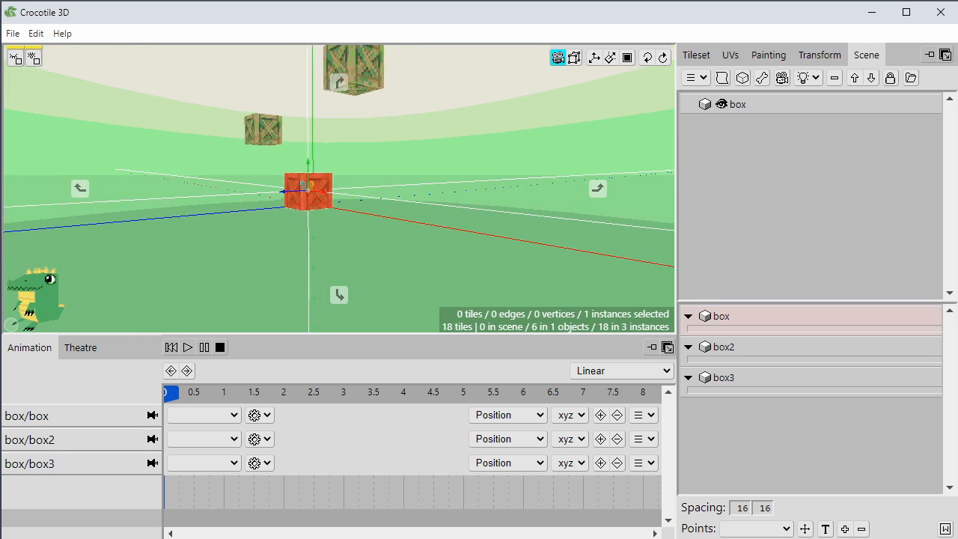
pyautogui.moveTo(380, 263); pyautogui.dragTo(396, 264, button='right')
pyautogui.press('c')
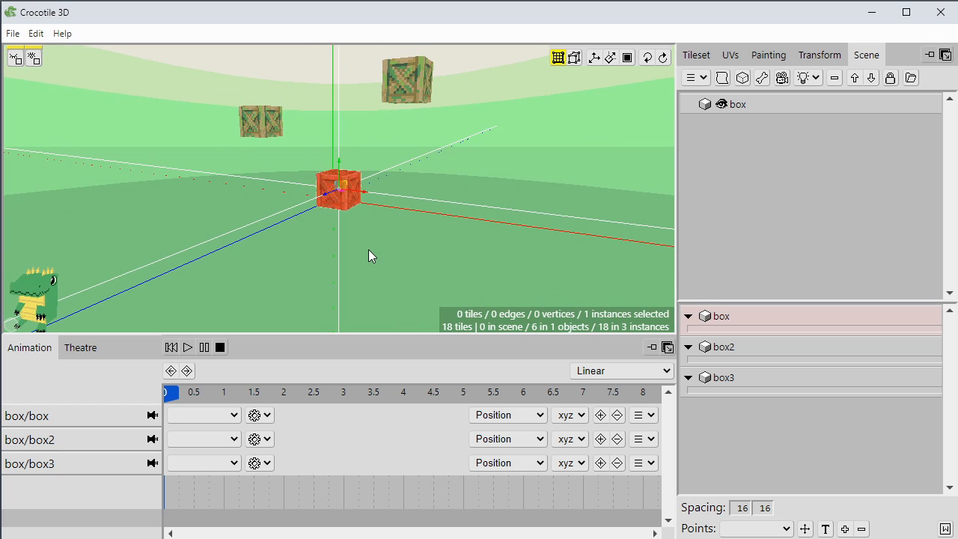
pyautogui.press('space')
pyautogui.scroll(2, 365, 251)
pyautogui.moveTo(364, 250)
pyautogui.mouseDown()
pyautogui.moveTo(322, 250)
pyautogui.moveTo(404, 262)
pyautogui.moveTo(363, 247)
pyautogui.moveTo(340, 262)
pyautogui.moveTo(319, 254)
pyautogui.moveTo(360, 223)
pyautogui.moveTo(404, 262)
pyautogui.moveTo(363, 247)
pyautogui.moveTo(354, 231)
pyautogui.moveTo(364, 228)
pyautogui.moveTo(366, 265)
pyautogui.mouseUp()
pyautogui.press('space')
pyautogui.press('space')
pyautogui.press('space')
pyautogui.press('space')
pyautogui.press('space')
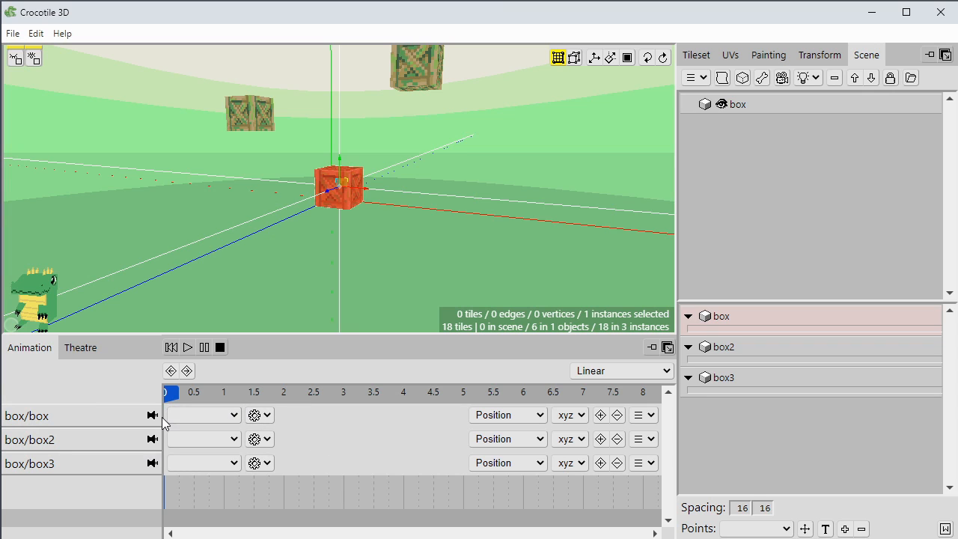
pyautogui.click(226, 417)
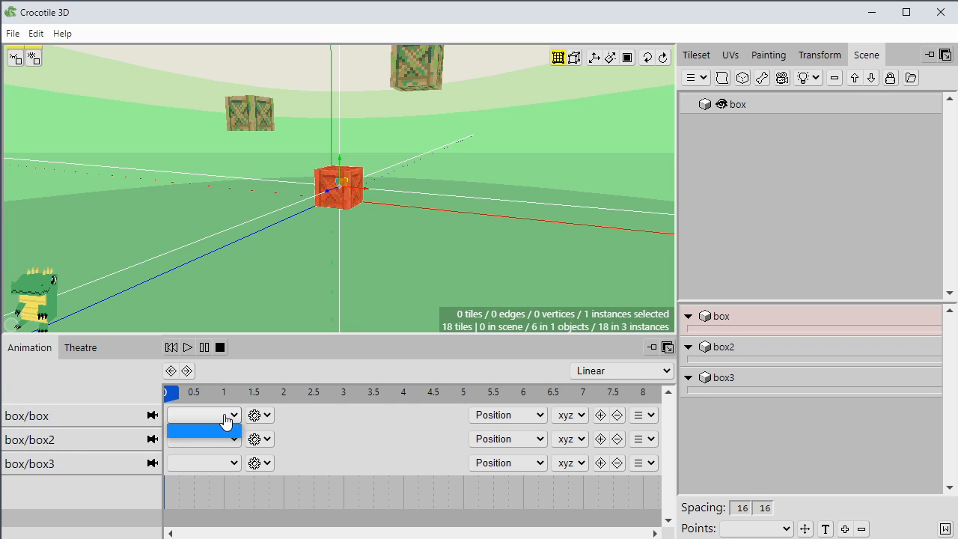
pyautogui.click(203, 429)
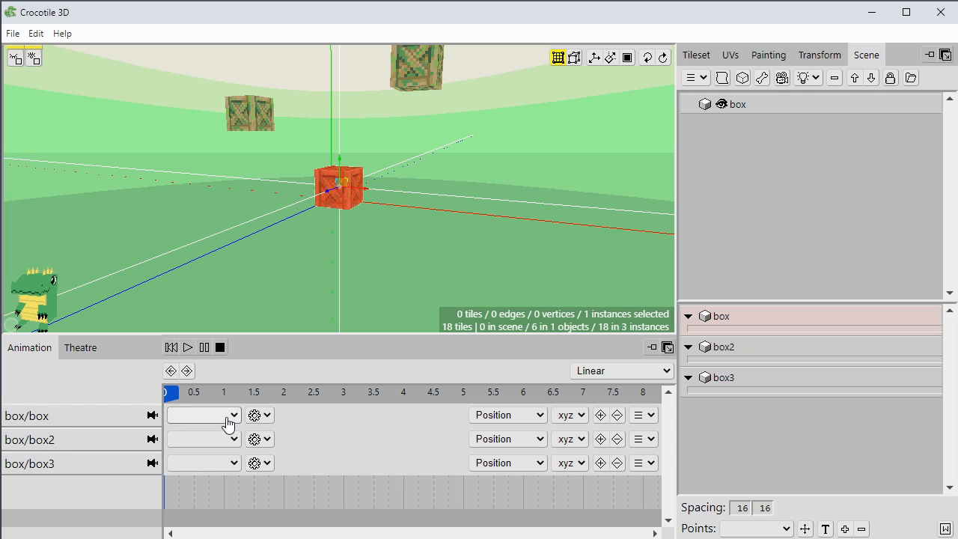
pyautogui.click(226, 423)
pyautogui.click(202, 423)
pyautogui.click(201, 423)
pyautogui.click(200, 424)
# - Add a new action to the box/box track and rename it "move"
pyautogui.click(257, 415)
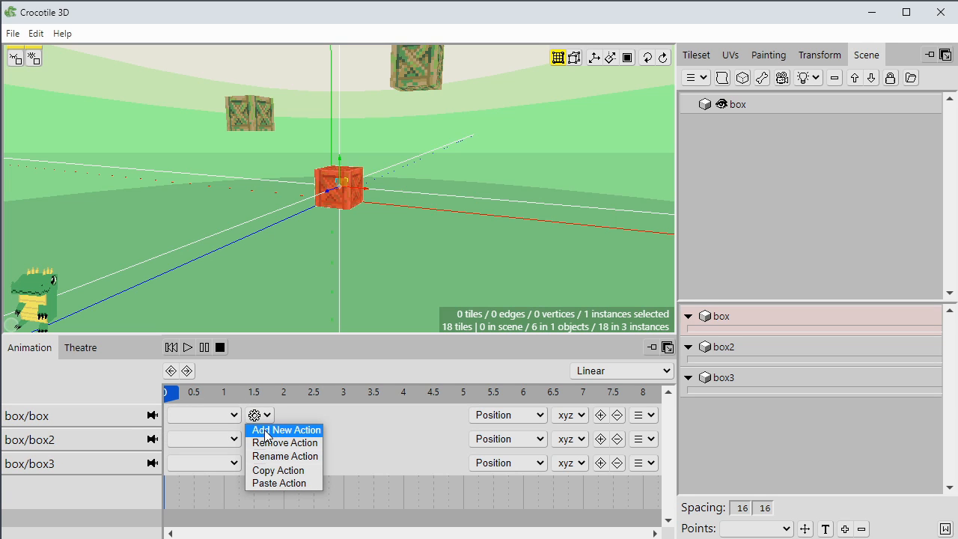
pyautogui.click(266, 430)
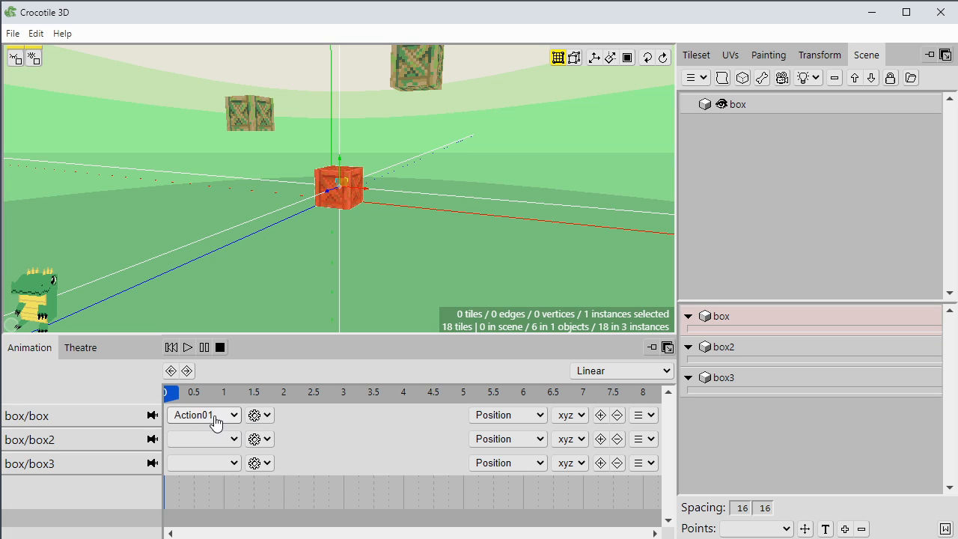
pyautogui.click(257, 416)
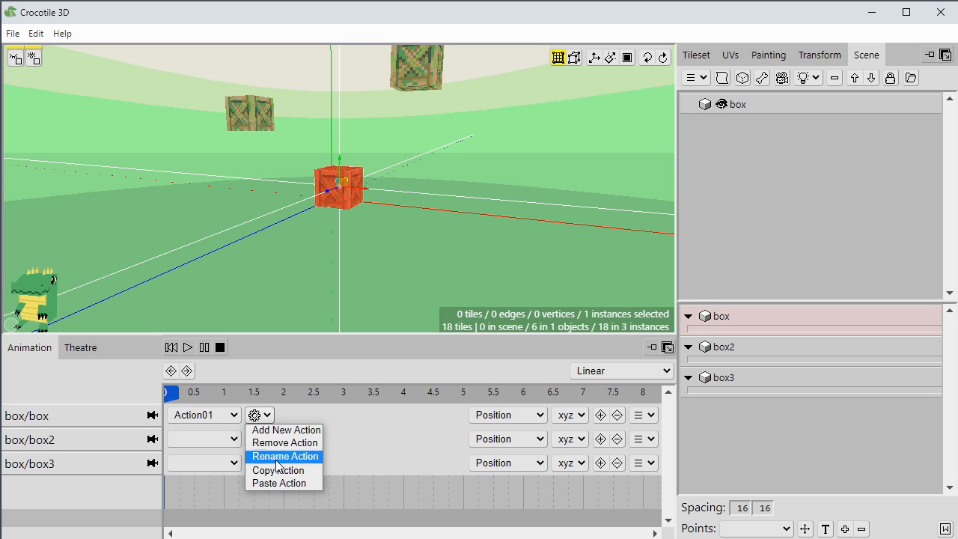
pyautogui.click(277, 458)
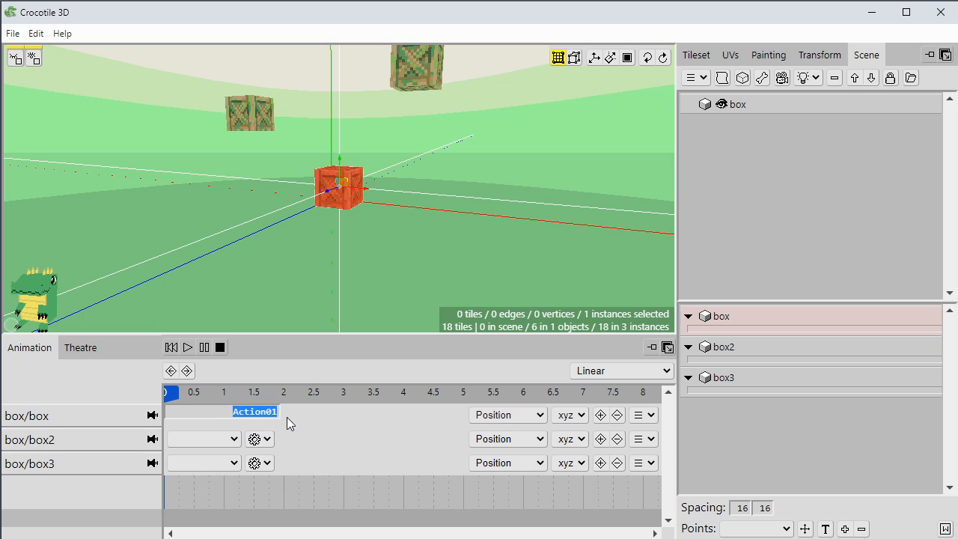
pyautogui.write('move')
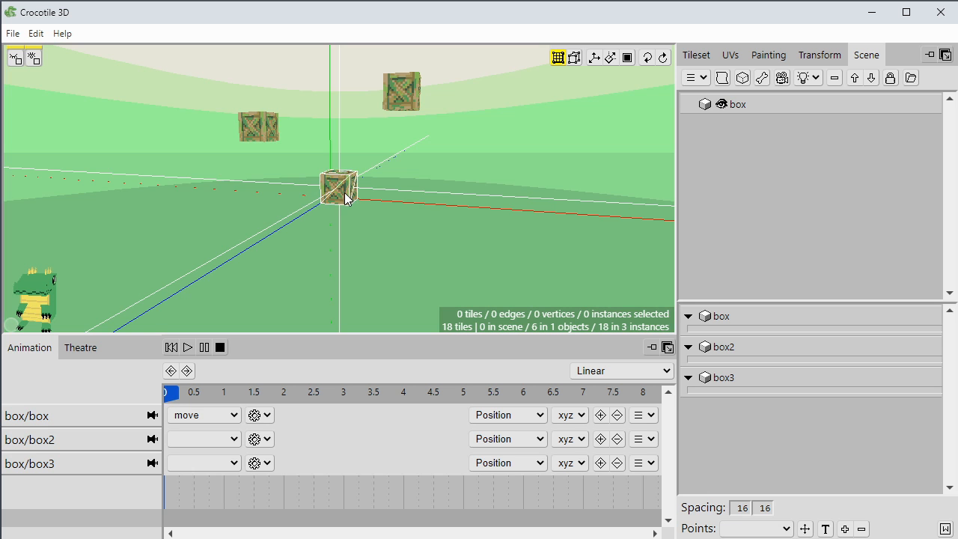
# - Add a Position keyframe on the xyz axes for the original box instance at time 0
pyautogui.click(338, 187)
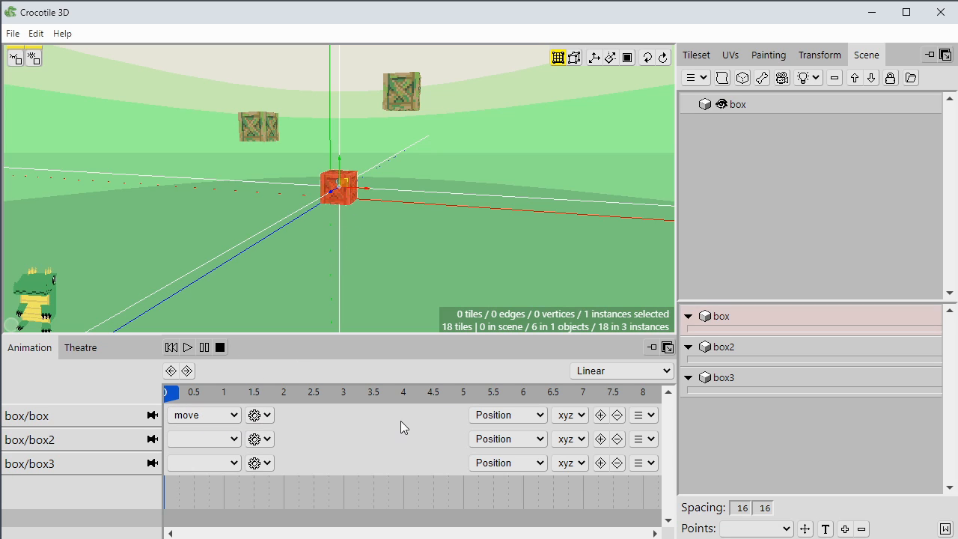
pyautogui.click(527, 420)
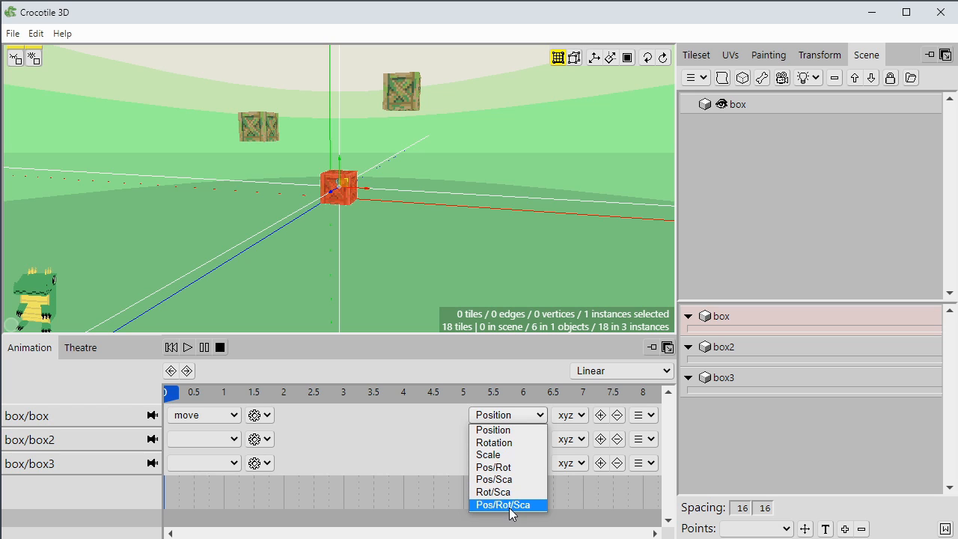
pyautogui.click(500, 432)
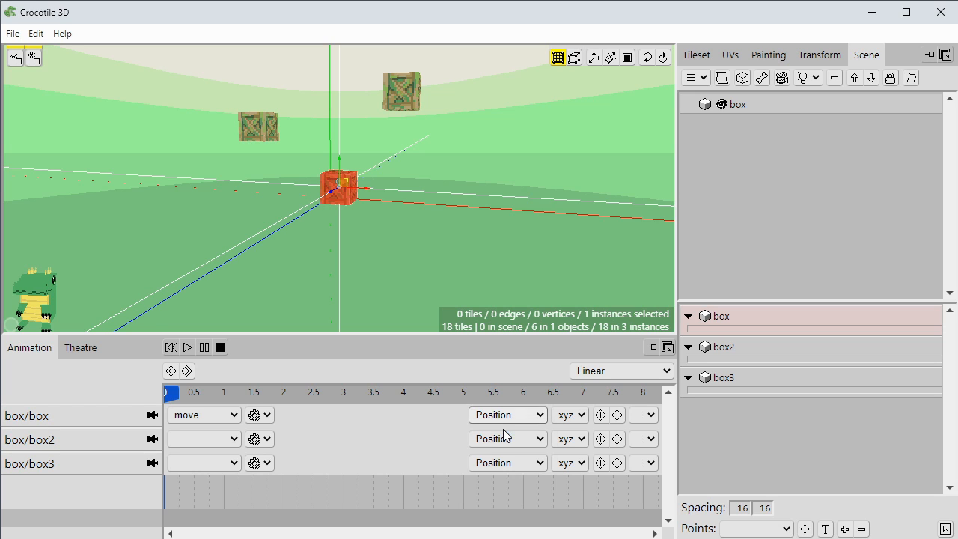
pyautogui.click(574, 421)
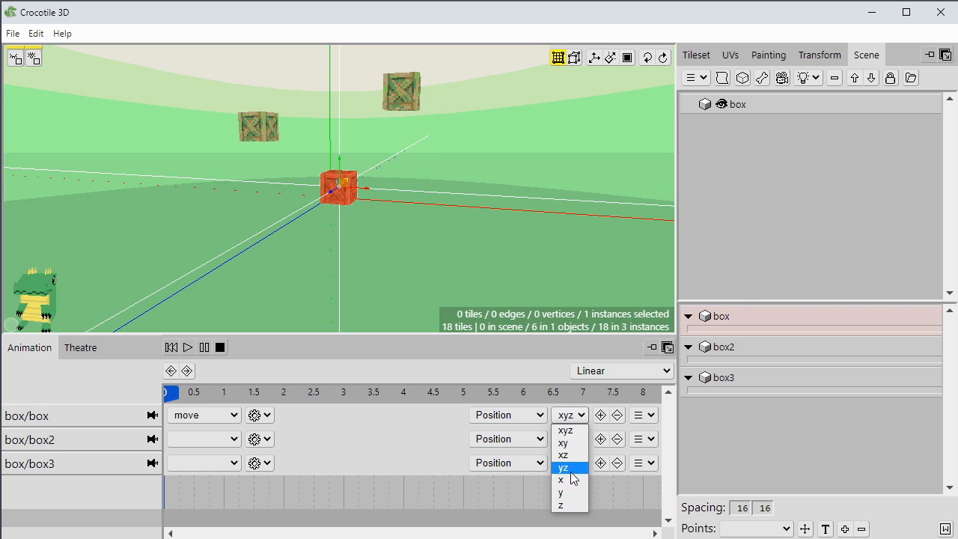
pyautogui.click(573, 429)
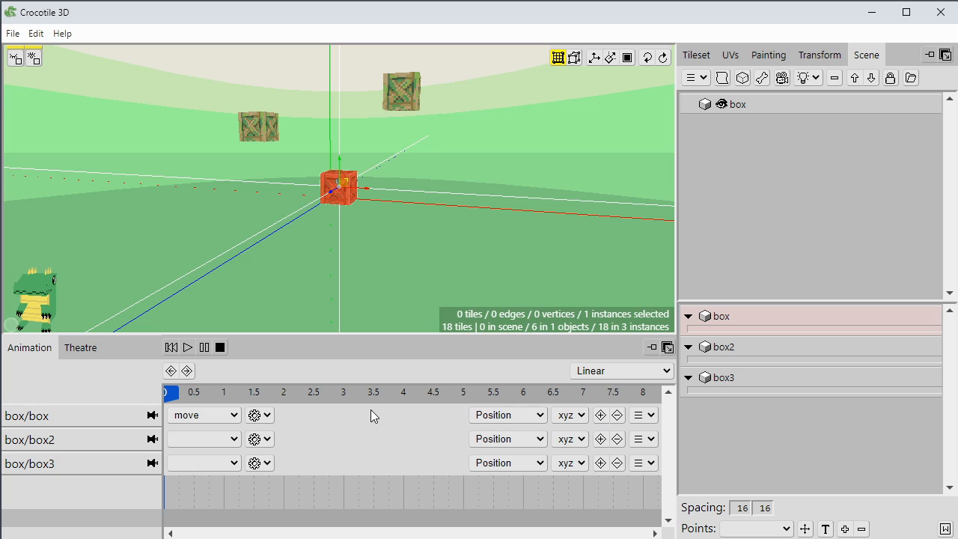
pyautogui.click(600, 415)
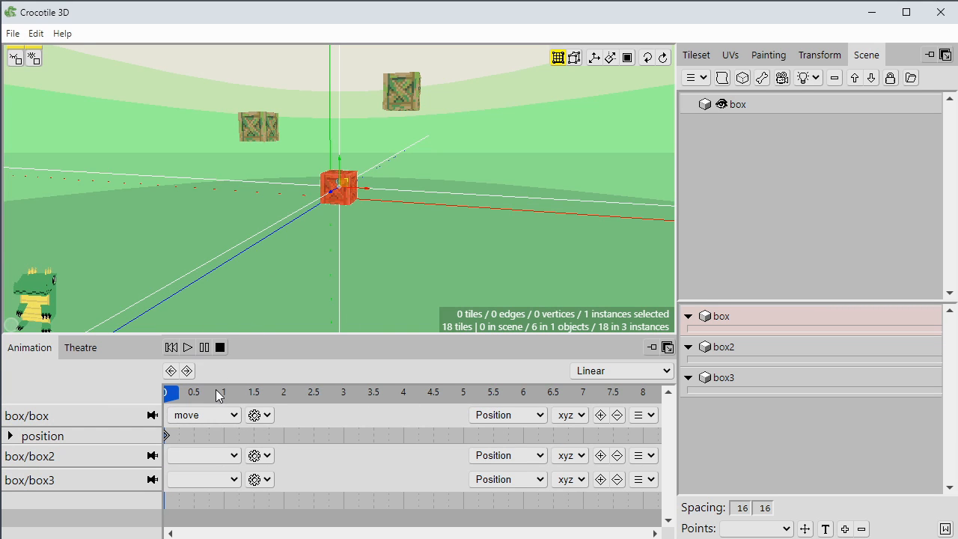
# - At time 2, move the box instance up and along the positive X axis, and add a Position keyframe there
pyautogui.moveTo(218, 395); pyautogui.dragTo(285, 397)
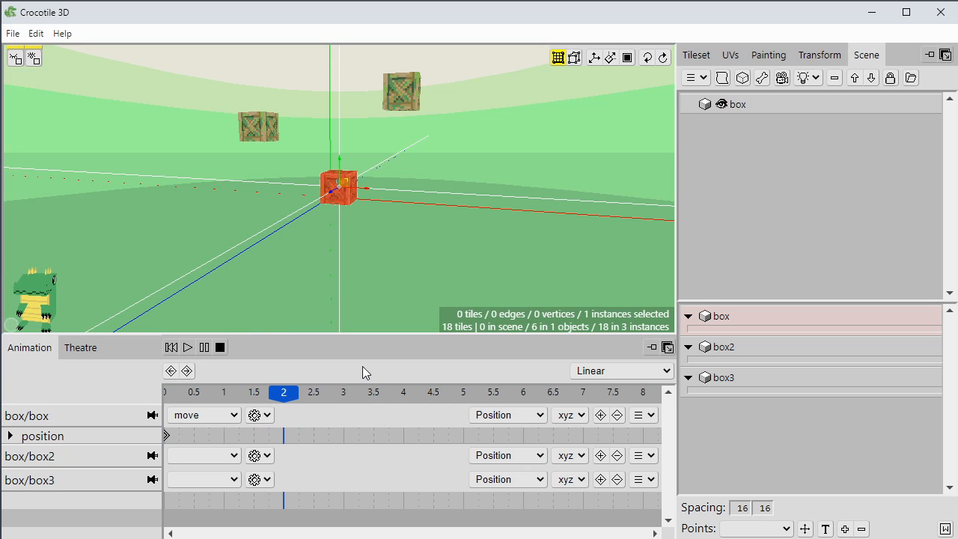
pyautogui.moveTo(367, 189); pyautogui.dragTo(438, 138)
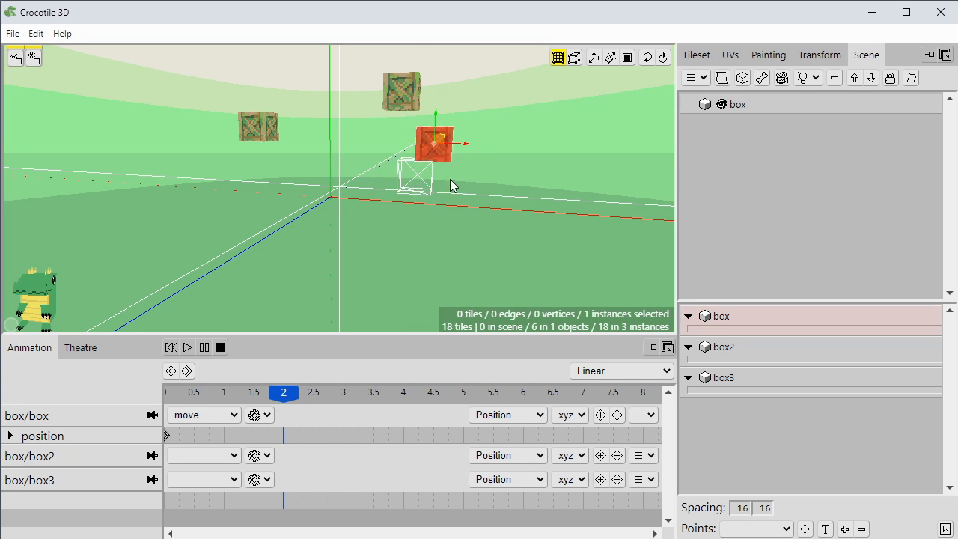
pyautogui.click(600, 416)
# - Play the box's move action from the start and pause playback between the two position keyframes
pyautogui.moveTo(454, 257); pyautogui.dragTo(375, 289, button='right')
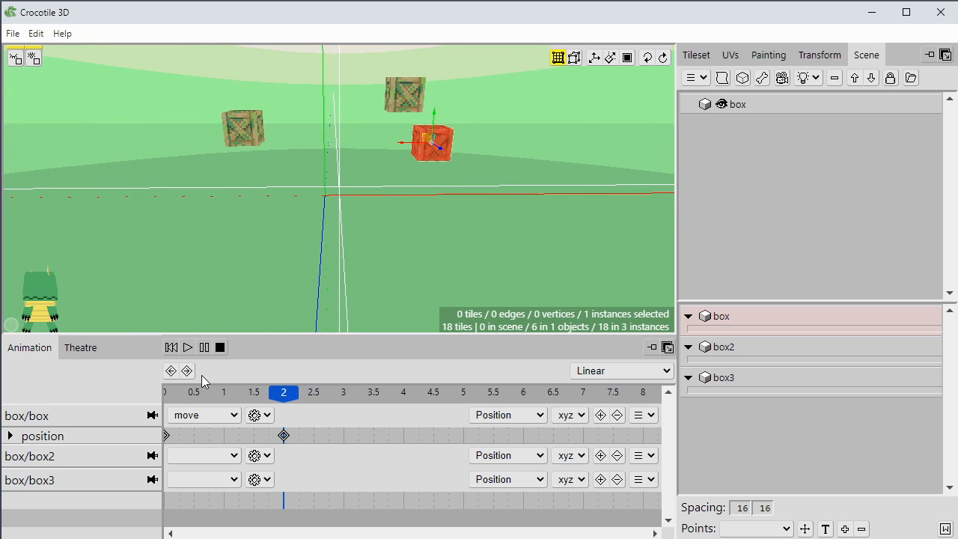
pyautogui.click(171, 347)
pyautogui.click(187, 348)
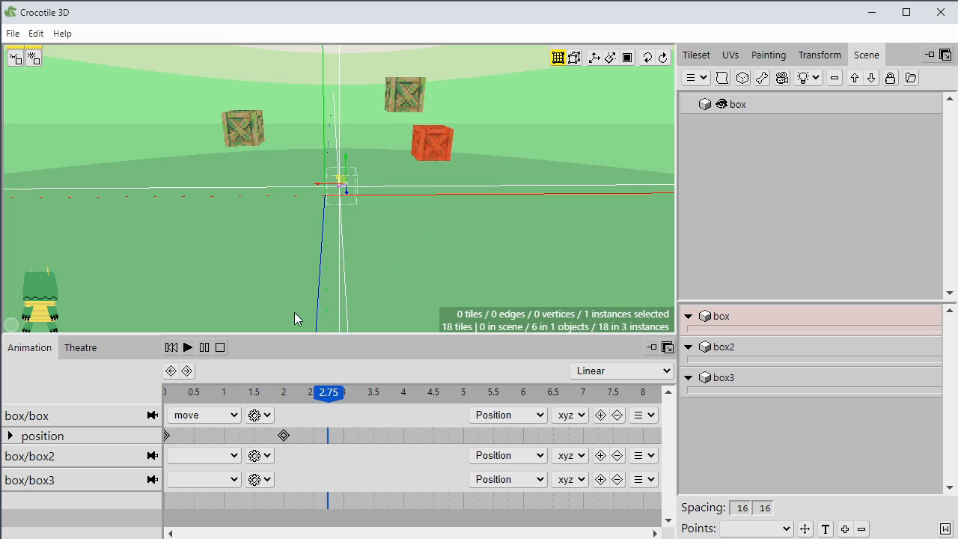
pyautogui.click(172, 347)
pyautogui.moveTo(346, 263)
pyautogui.mouseDown(button='right')
pyautogui.moveTo(300, 268)
pyautogui.moveTo(339, 270)
pyautogui.mouseUp(button='right')
pyautogui.moveTo(325, 286); pyautogui.dragTo(311, 316, button='middle')
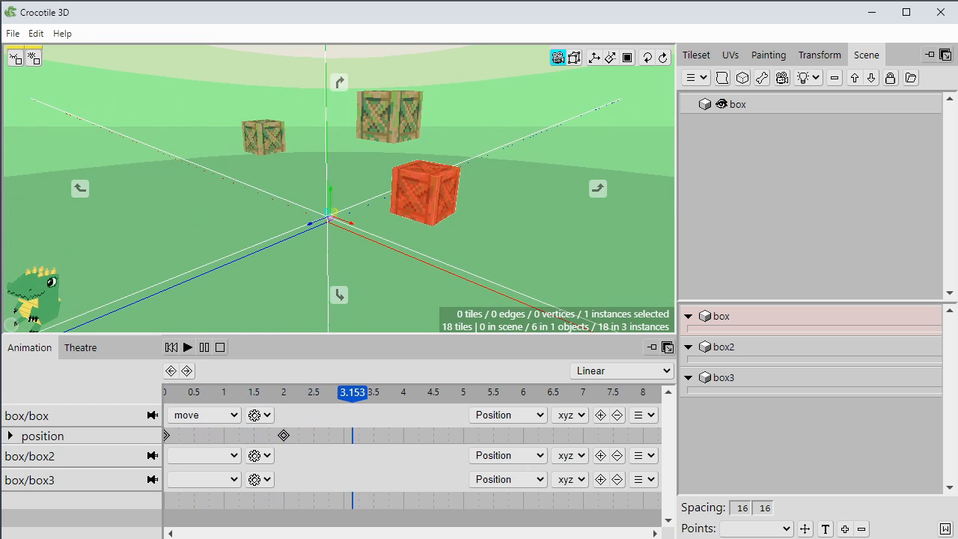
pyautogui.click(168, 348)
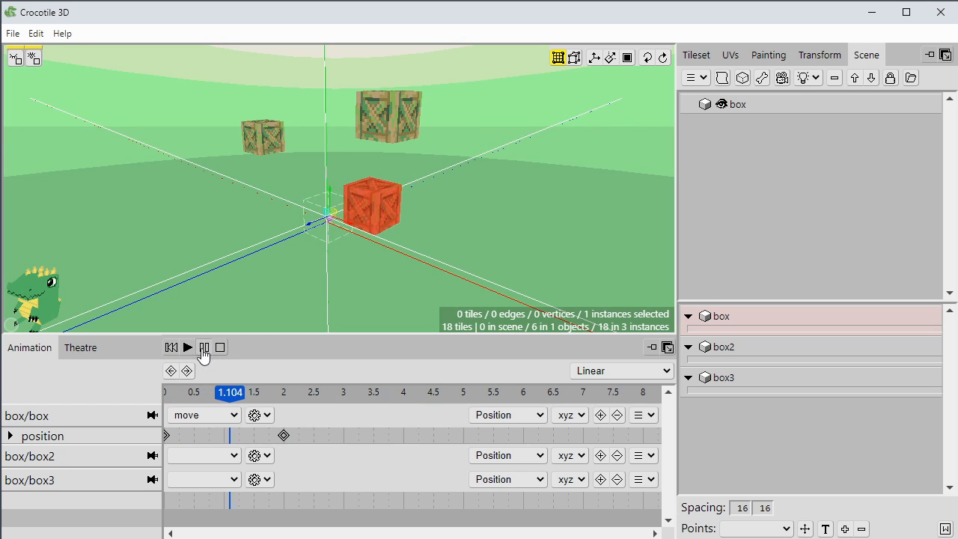
pyautogui.moveTo(286, 288); pyautogui.dragTo(326, 278, button='right')
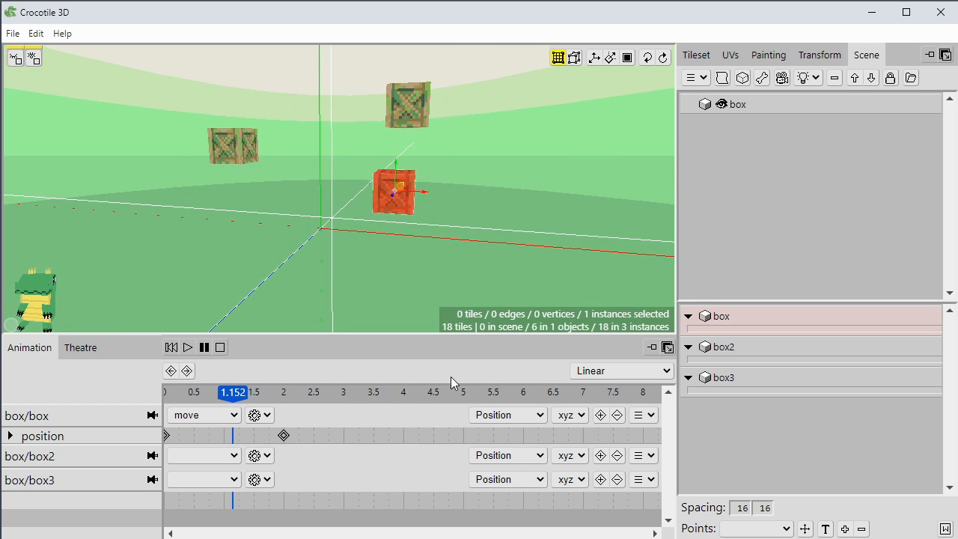
# - Apply Ease In Out Cubic interpolation to the box's Position keyframe at time 0
pyautogui.click(588, 372)
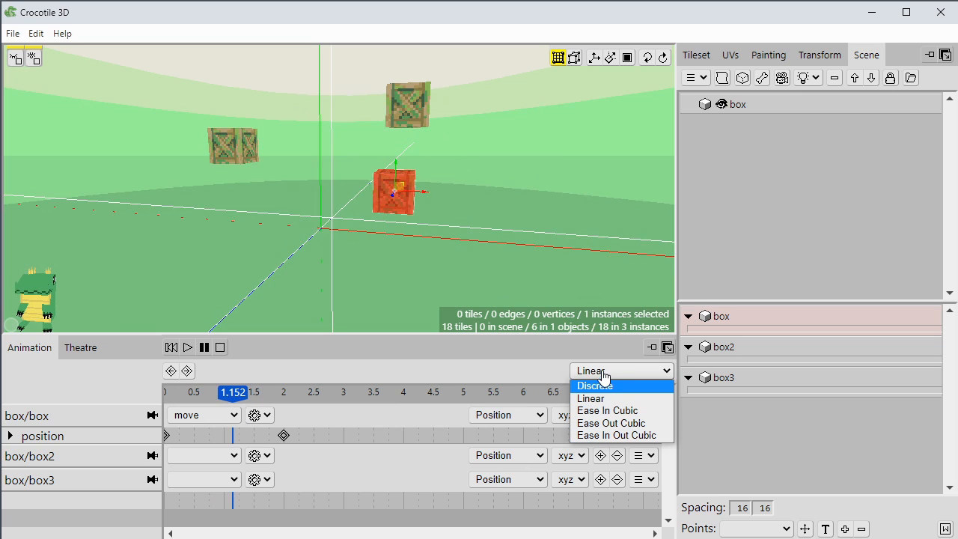
pyautogui.click(605, 399)
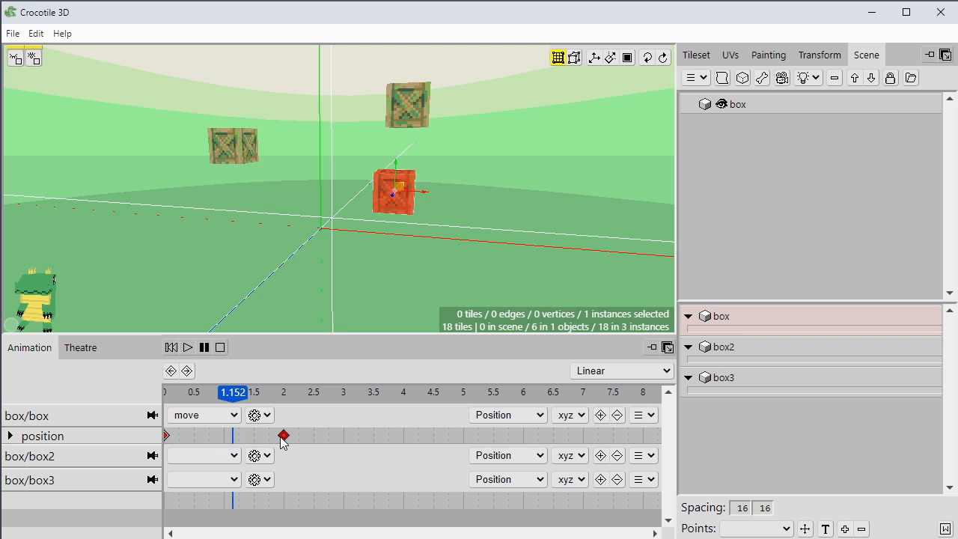
pyautogui.rightClick(233, 440)
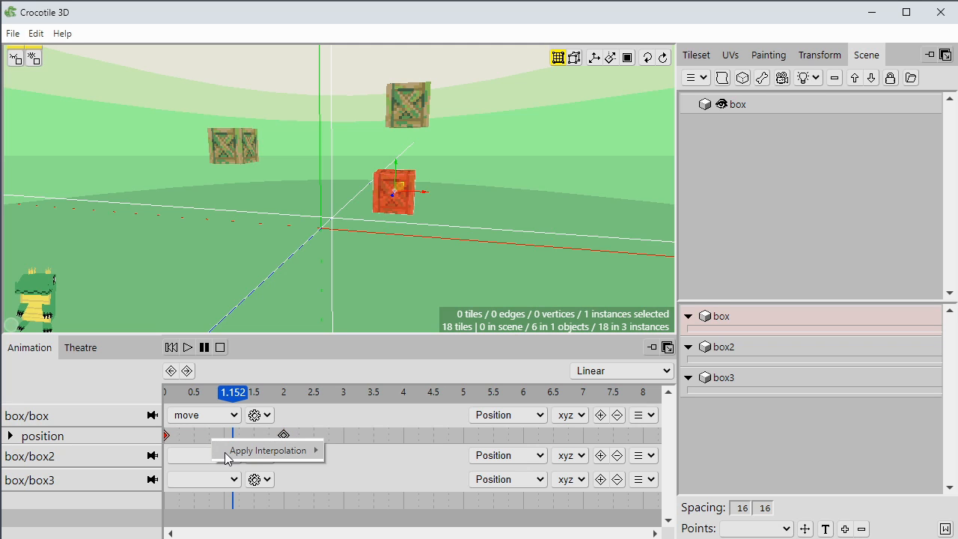
pyautogui.moveTo(234, 457)
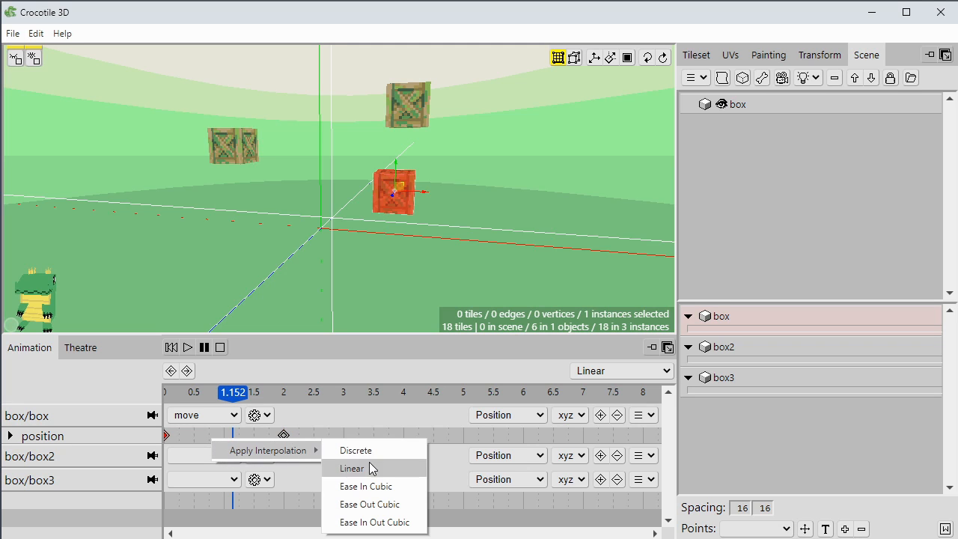
pyautogui.click(379, 522)
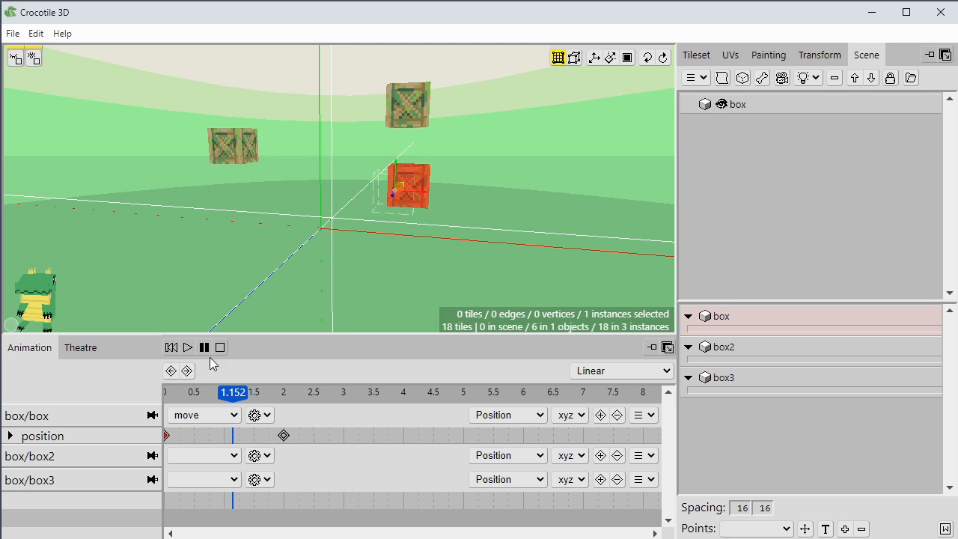
# - Play the box's move action from the start more than once, pause it, and return to time 0
pyautogui.click(170, 348)
pyautogui.click(188, 347)
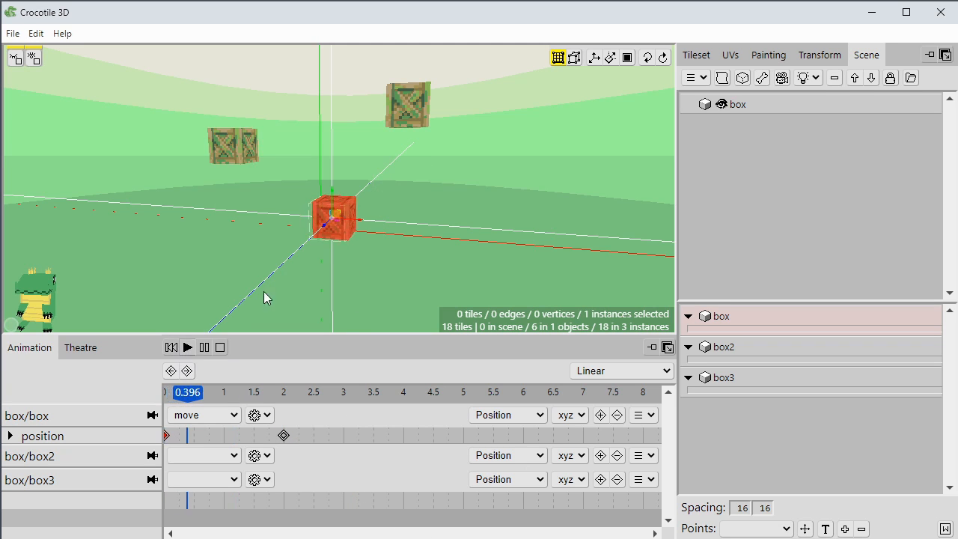
pyautogui.click(171, 348)
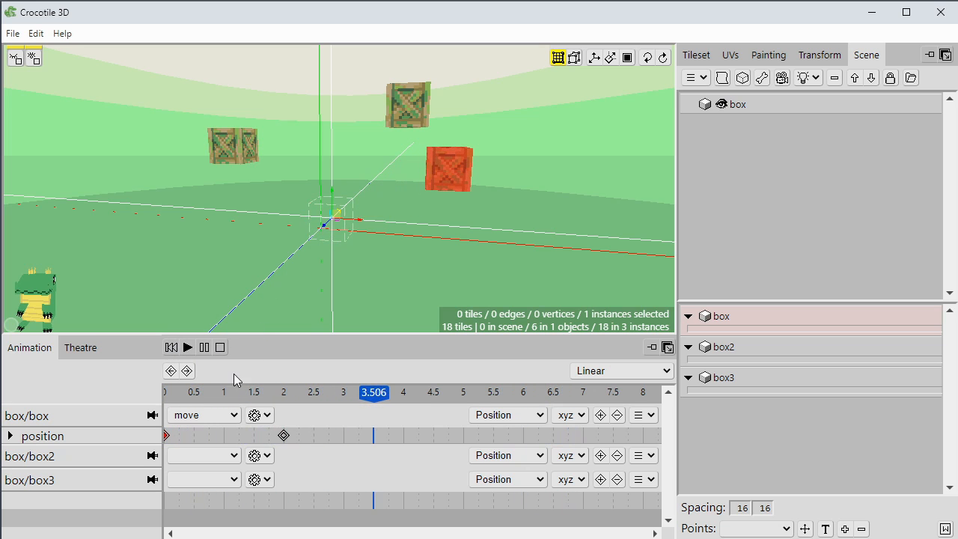
pyautogui.click(204, 347)
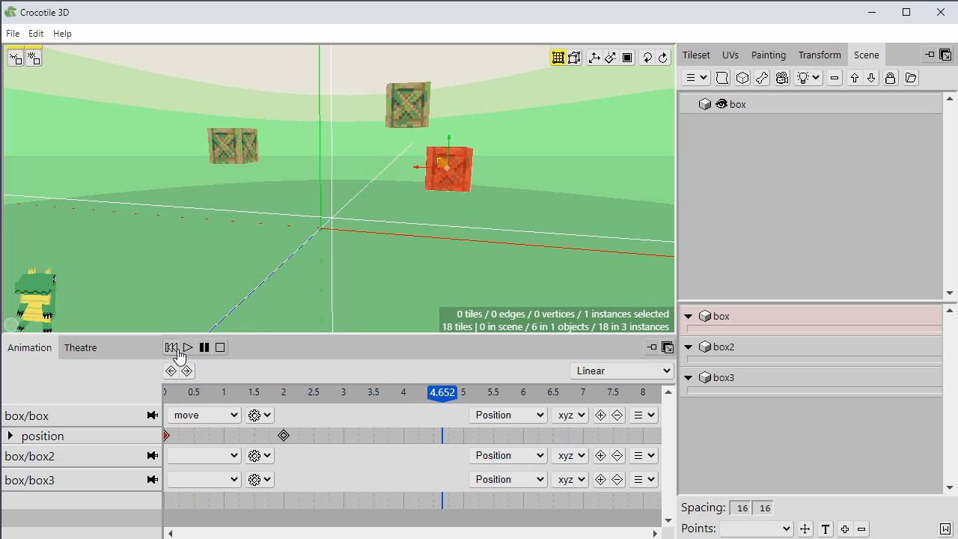
pyautogui.click(174, 349)
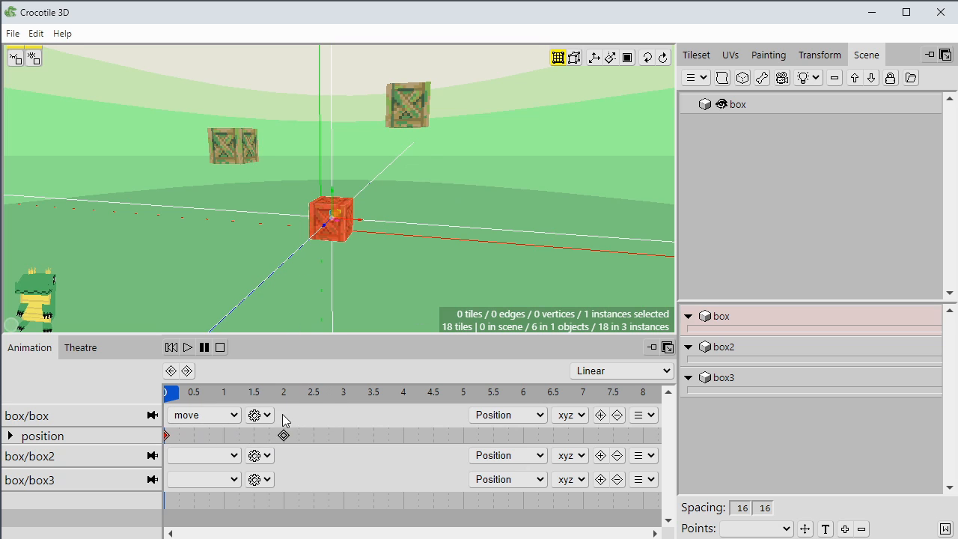
# - Copy both Position keyframes of the box/box track
pyautogui.click(649, 416)
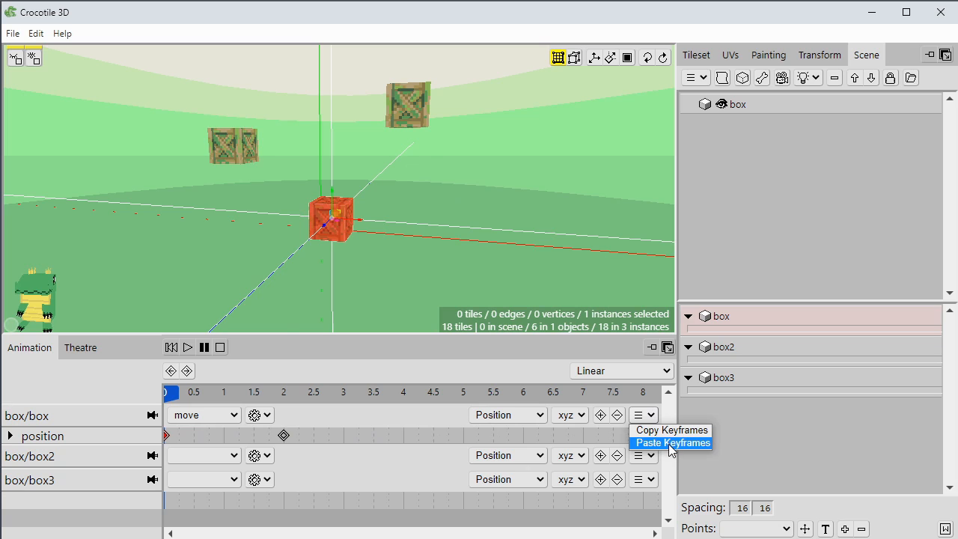
pyautogui.click(363, 444)
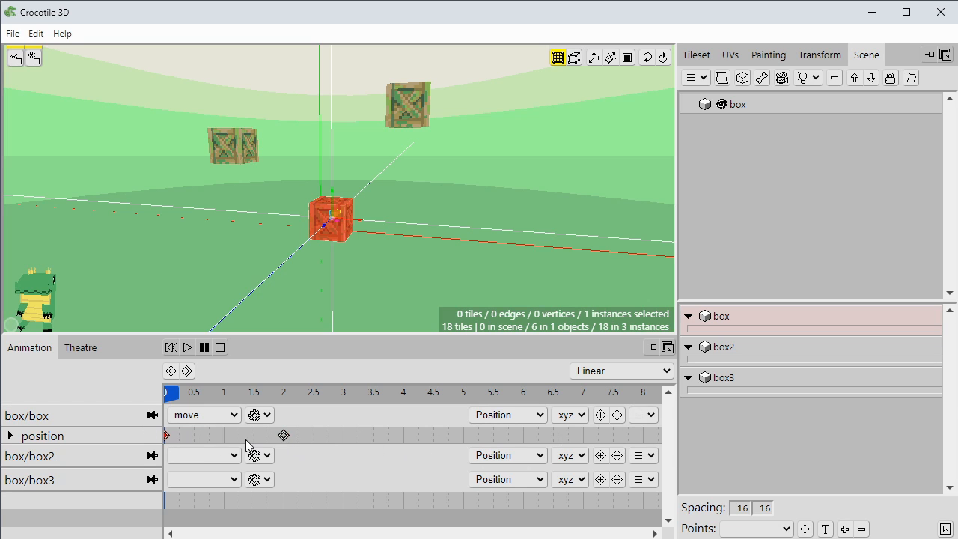
pyautogui.click(642, 415)
pyautogui.click(655, 429)
# - Paste the copied keyframes into a new action on the box/box2 track at time 0 and preview the animation
pyautogui.click(255, 457)
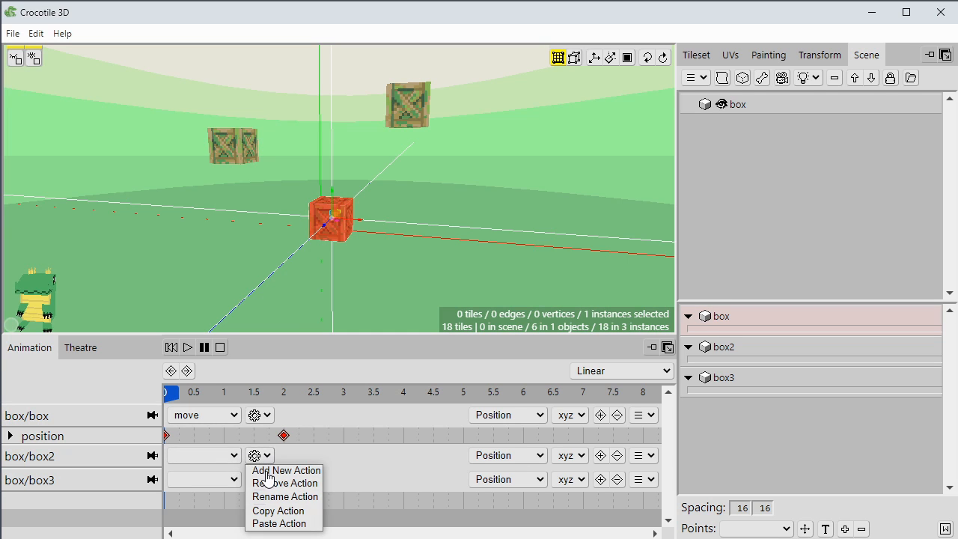
pyautogui.click(258, 470)
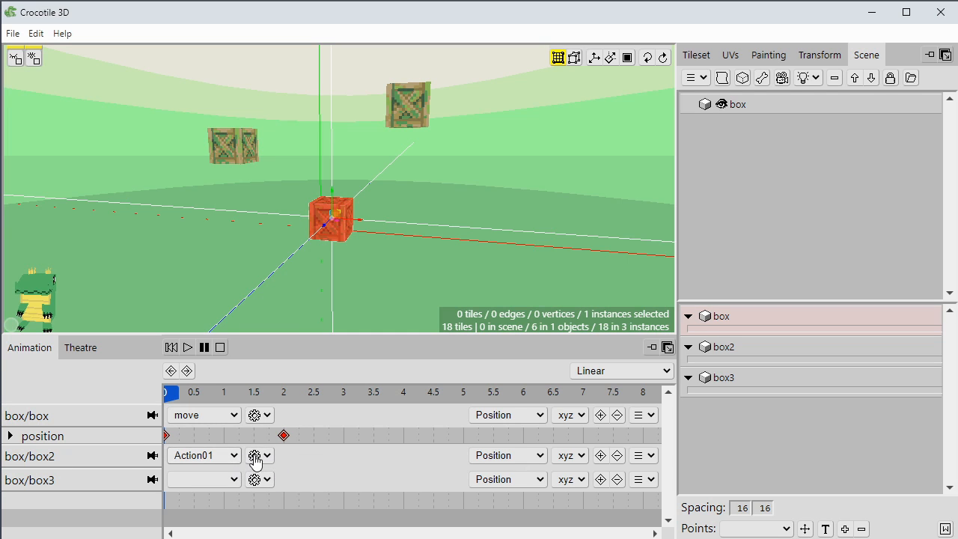
pyautogui.click(256, 457)
pyautogui.click(351, 460)
pyautogui.click(643, 456)
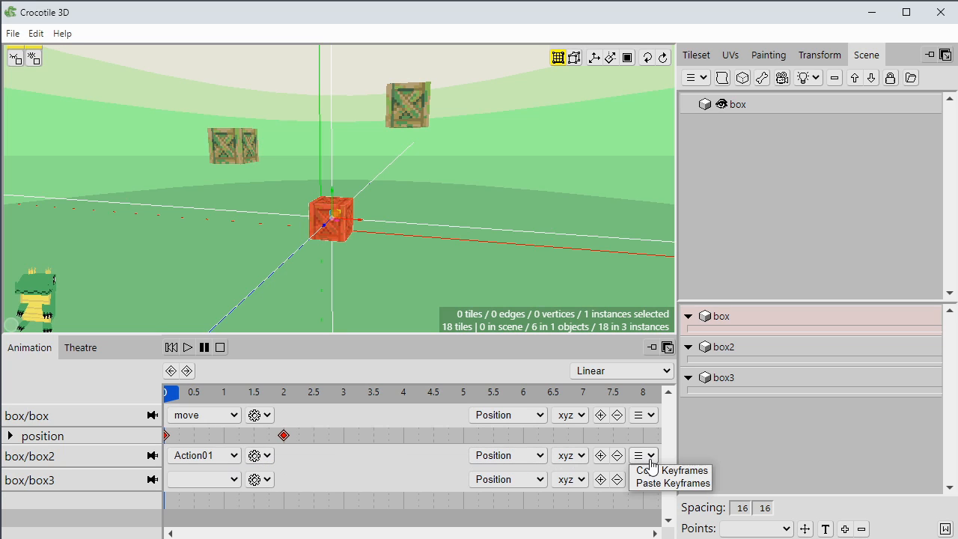
pyautogui.click(651, 483)
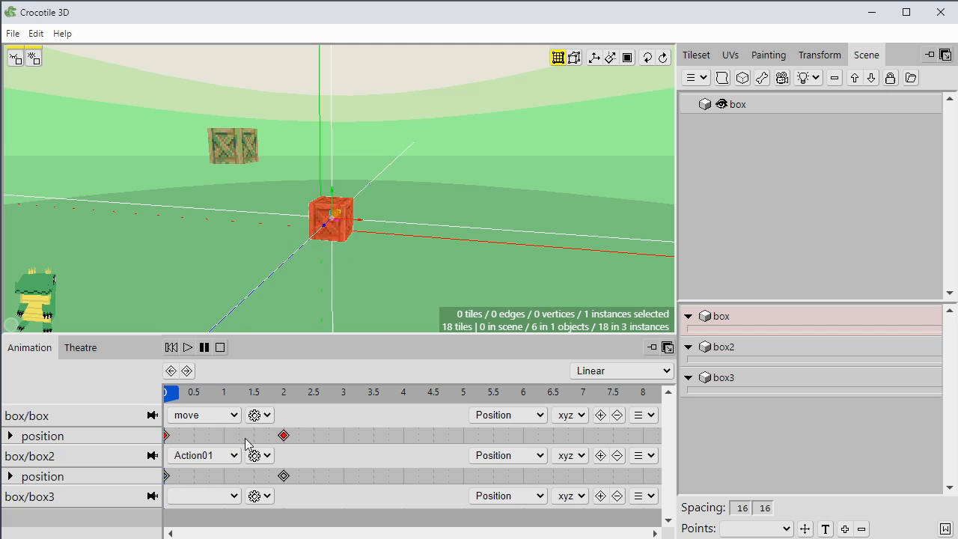
pyautogui.click(187, 348)
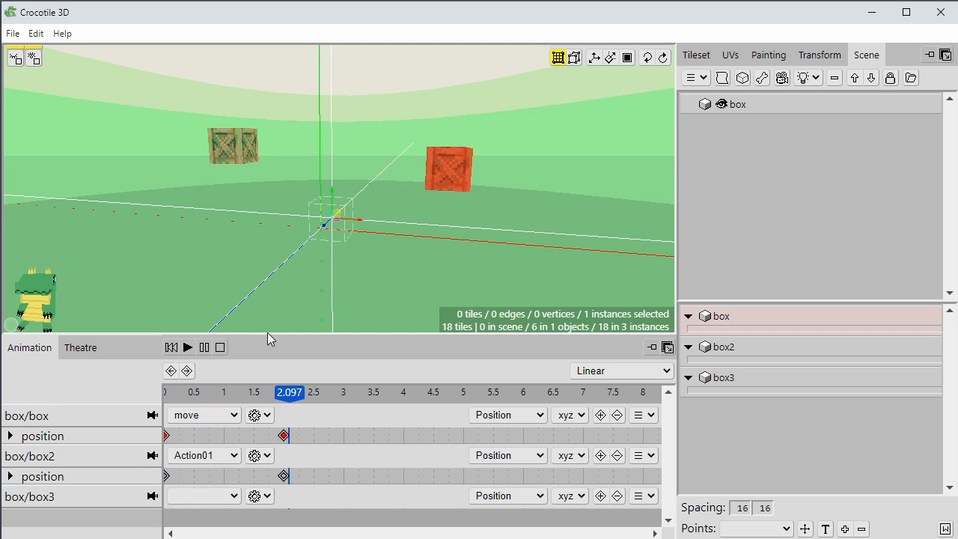
pyautogui.click(220, 348)
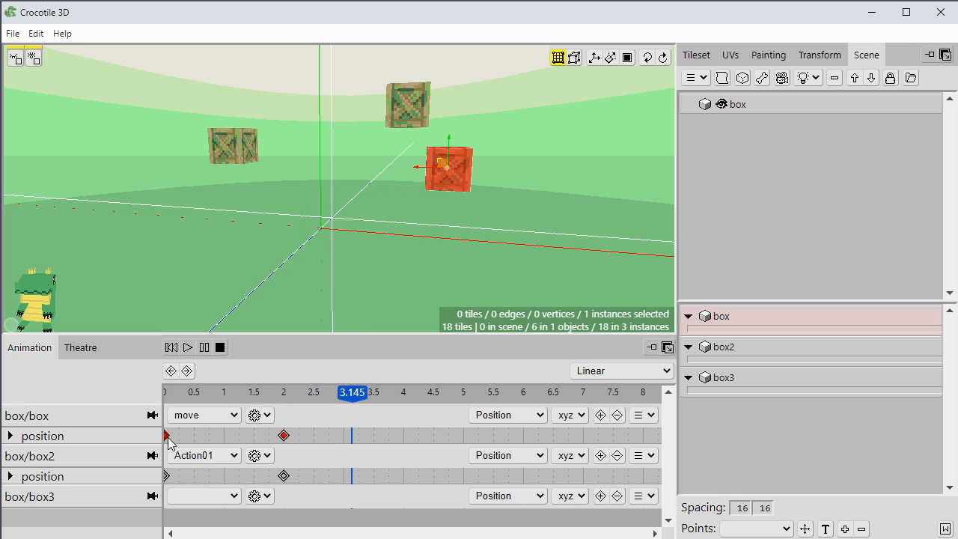
# - Shift both of the box/box track's Position keyframes to times 1 and 3, and replay the animation from the start
pyautogui.moveTo(166, 440); pyautogui.dragTo(224, 439)
pyautogui.click(169, 348)
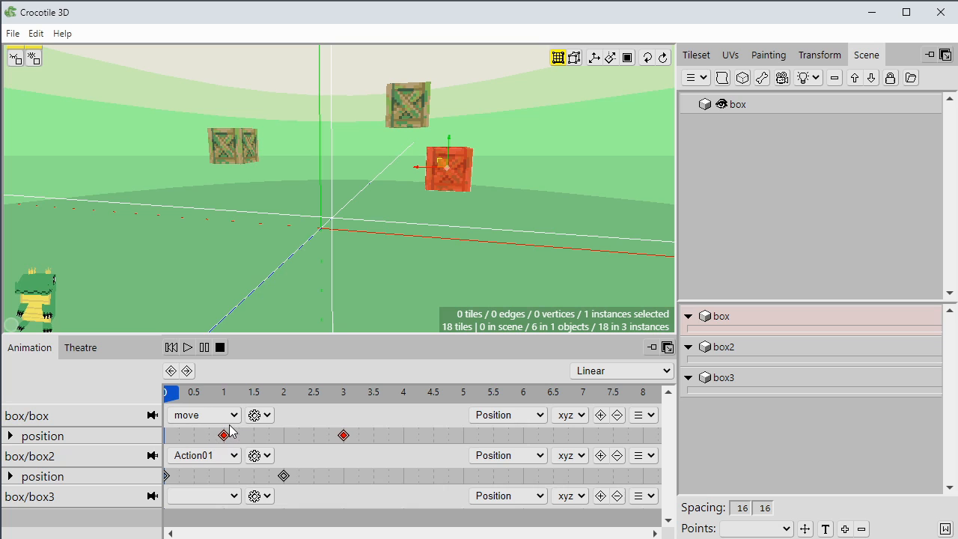
pyautogui.click(188, 347)
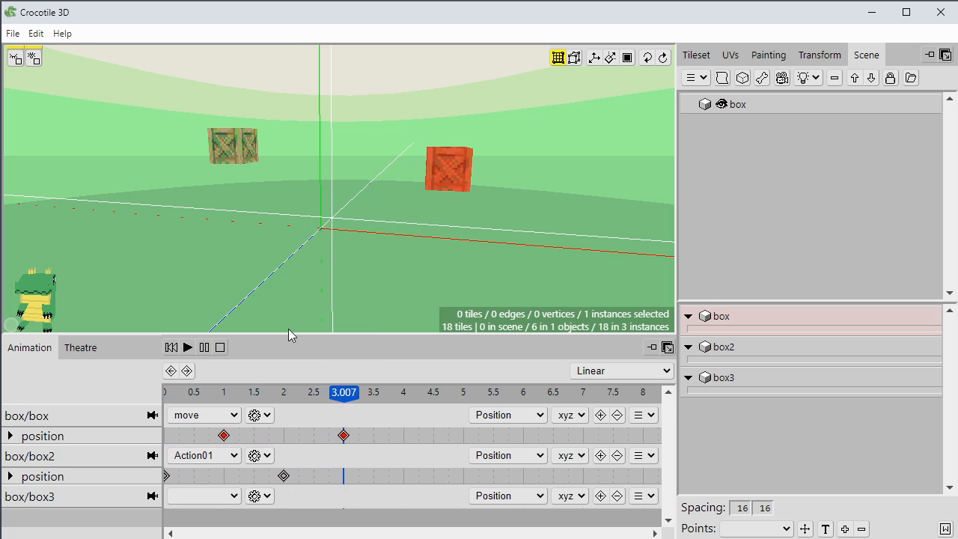
pyautogui.click(170, 349)
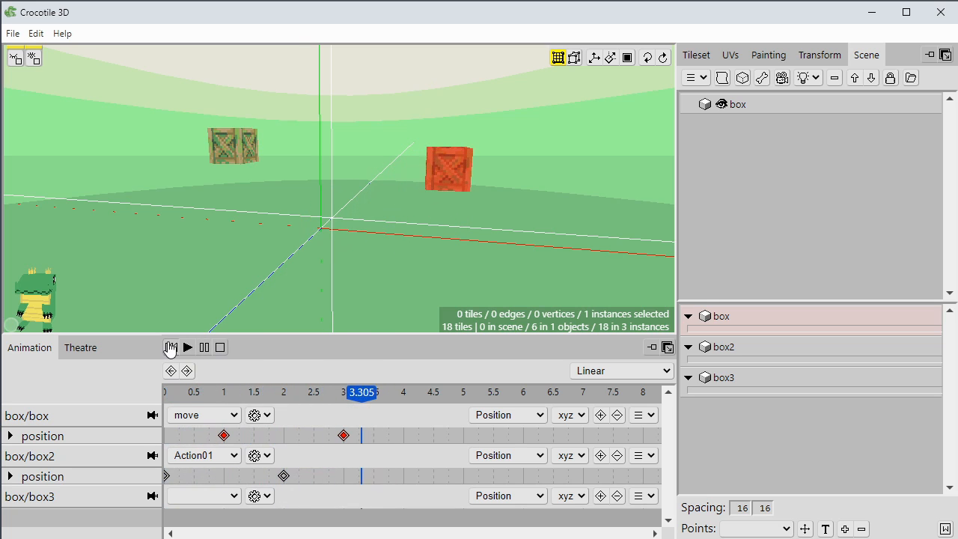
pyautogui.click(170, 348)
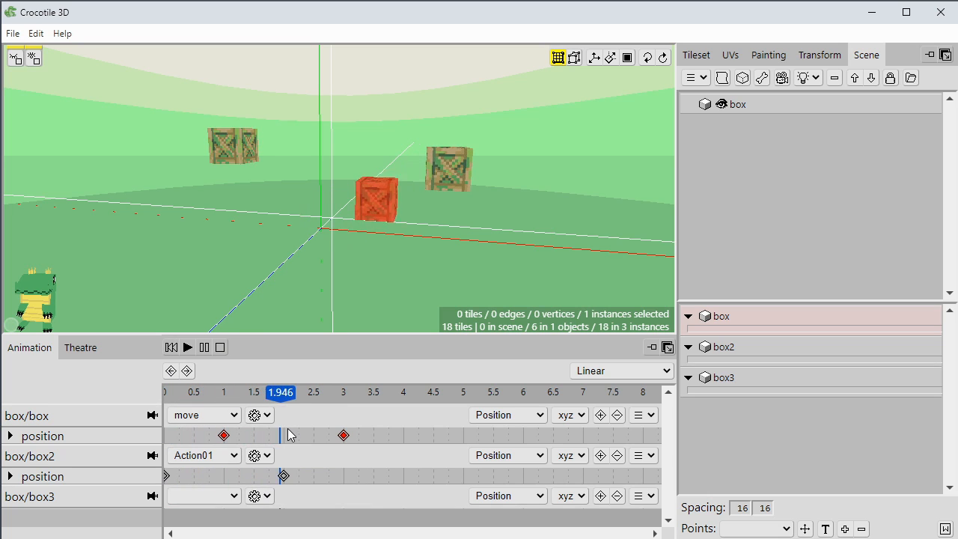
pyautogui.click(210, 349)
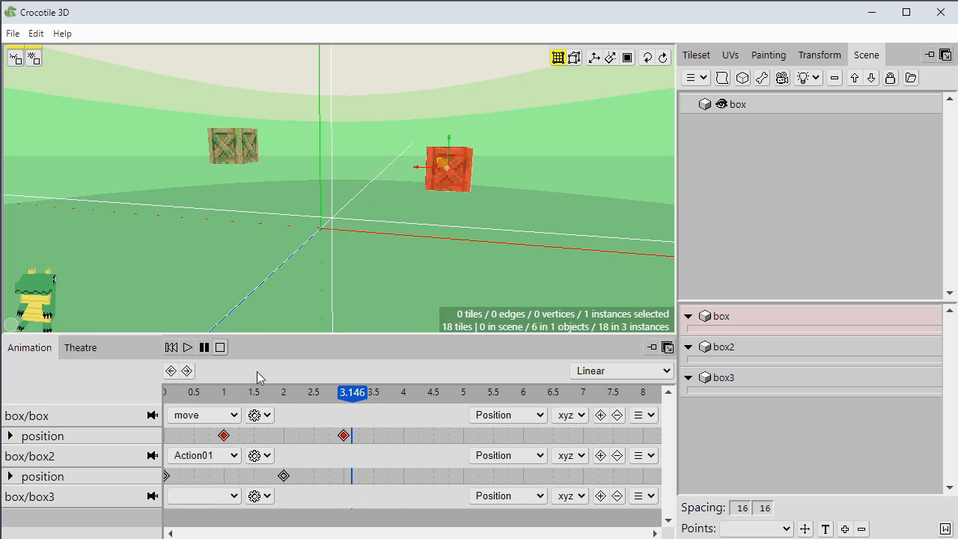
# - Move only the box/box track's first Position keyframe to time 0 and play the animation from the start
pyautogui.moveTo(317, 384); pyautogui.dragTo(296, 403)
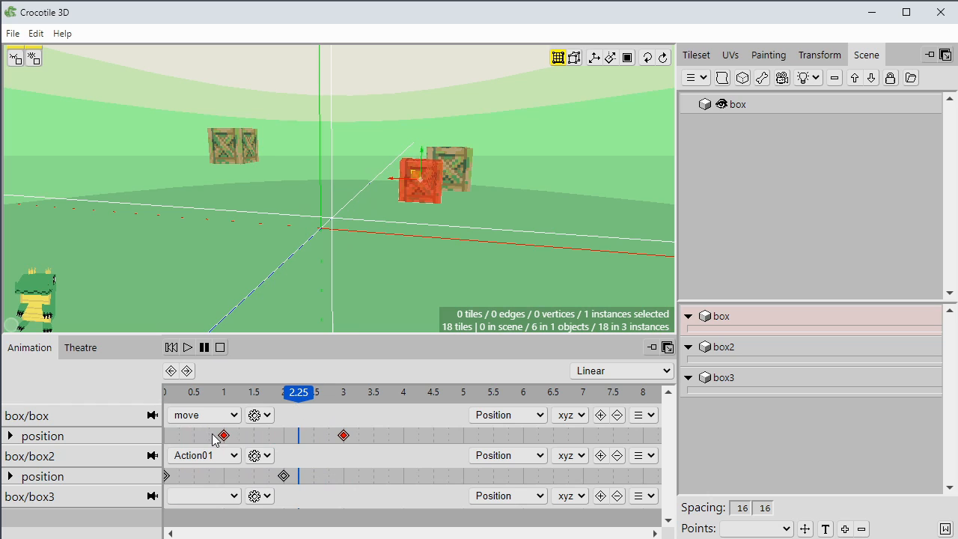
pyautogui.moveTo(225, 437); pyautogui.dragTo(165, 436)
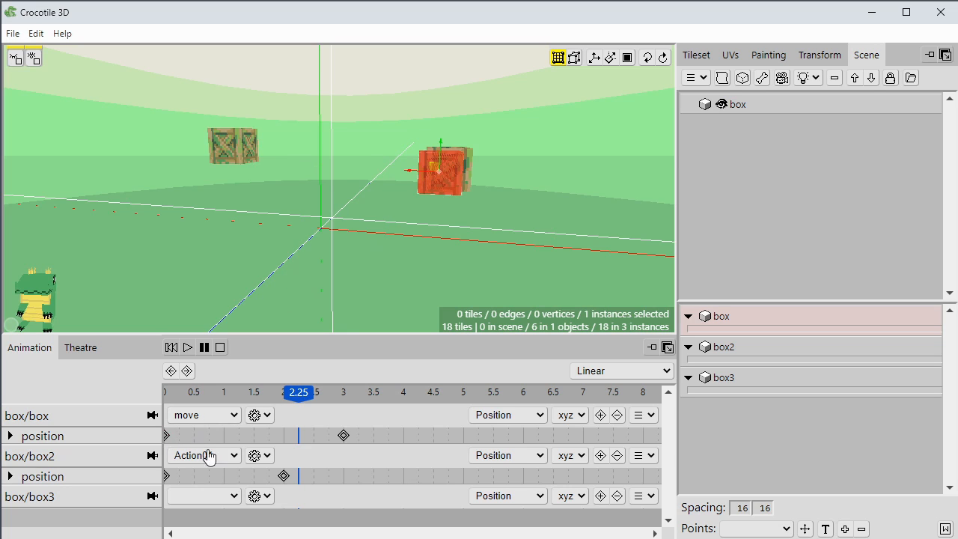
pyautogui.click(172, 346)
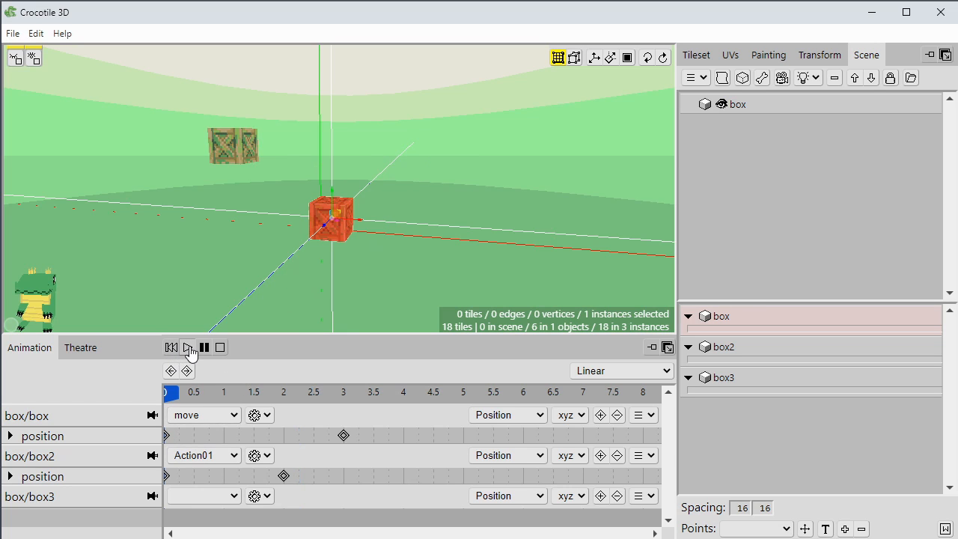
pyautogui.click(187, 346)
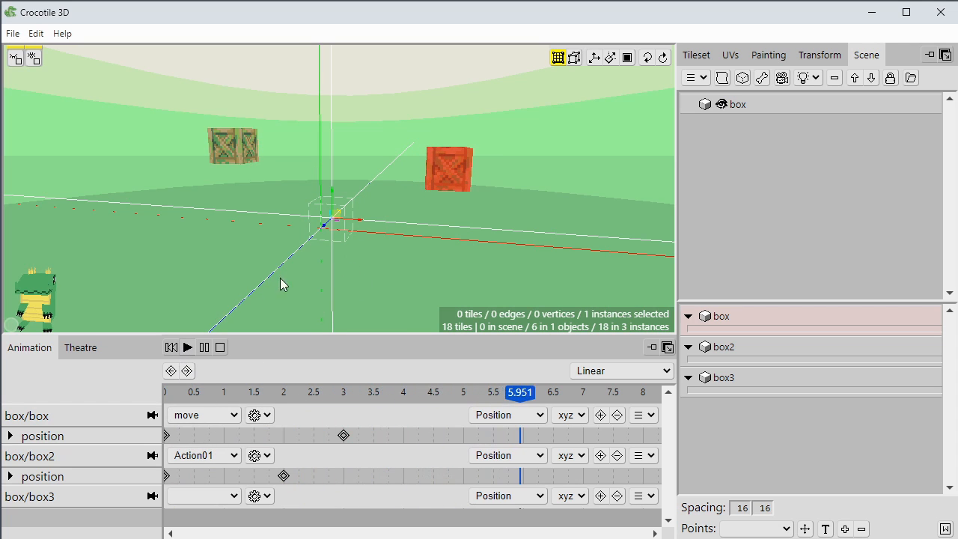
pyautogui.click(171, 348)
pyautogui.moveTo(273, 291); pyautogui.dragTo(362, 274, button='right')
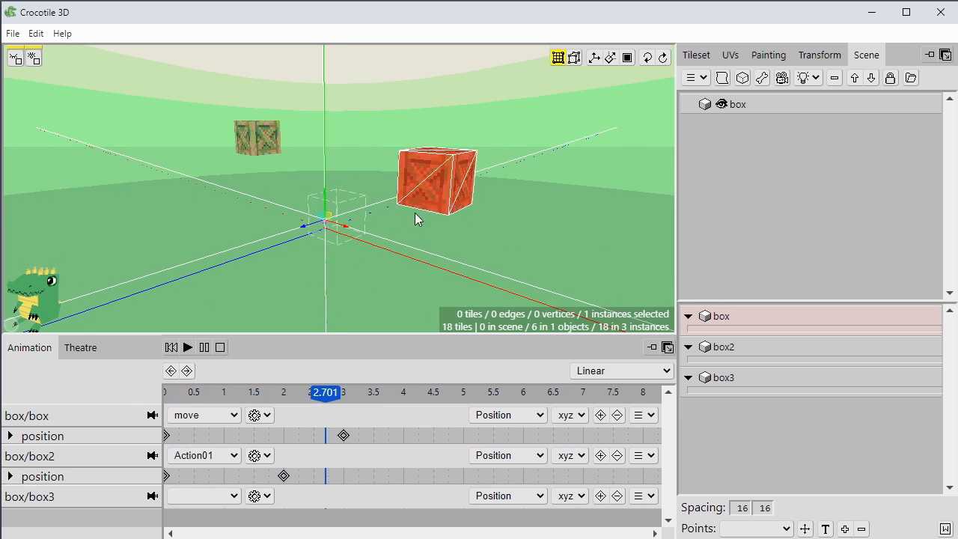
pyautogui.click(204, 348)
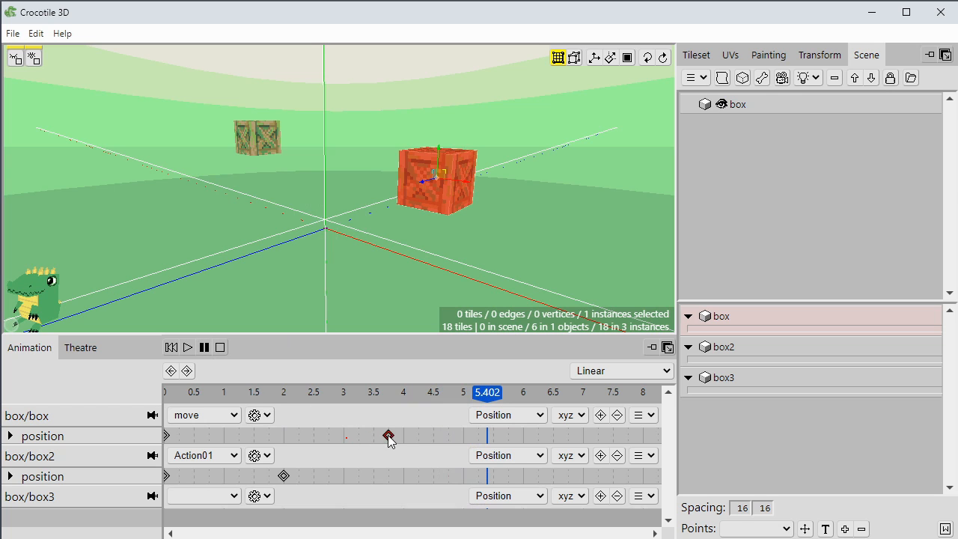
# - Move the box/box track's end Position keyframe to time 4 and play the animation from the start, then stop it
pyautogui.moveTo(389, 437); pyautogui.dragTo(404, 437)
pyautogui.click(172, 347)
pyautogui.click(188, 347)
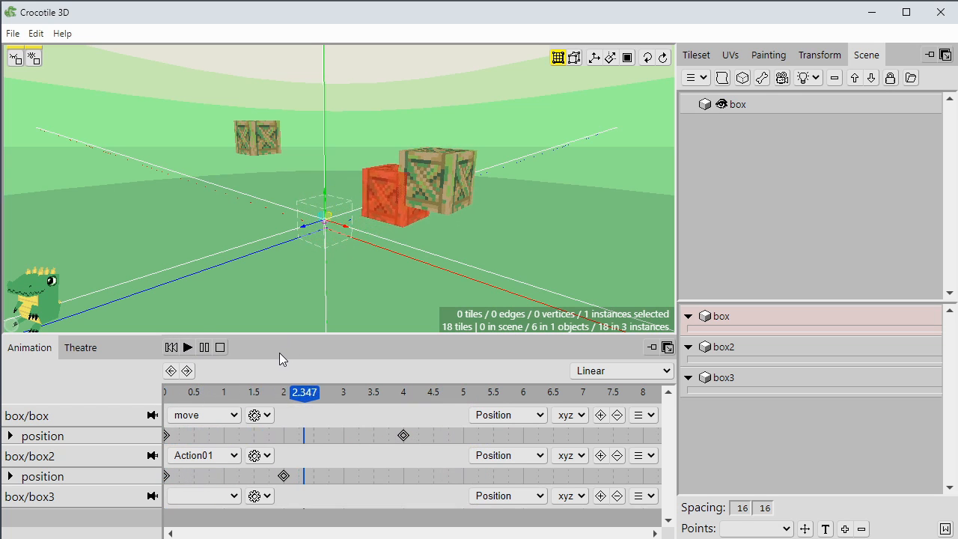
pyautogui.moveTo(308, 288)
pyautogui.mouseDown(button='middle')
pyautogui.moveTo(330, 288)
pyautogui.moveTo(321, 288)
pyautogui.mouseUp(button='middle')
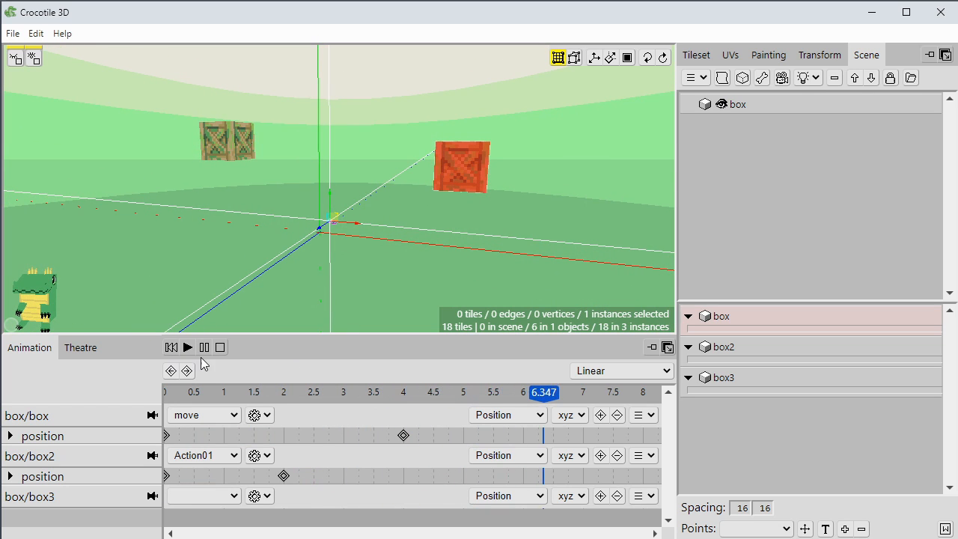
pyautogui.click(220, 348)
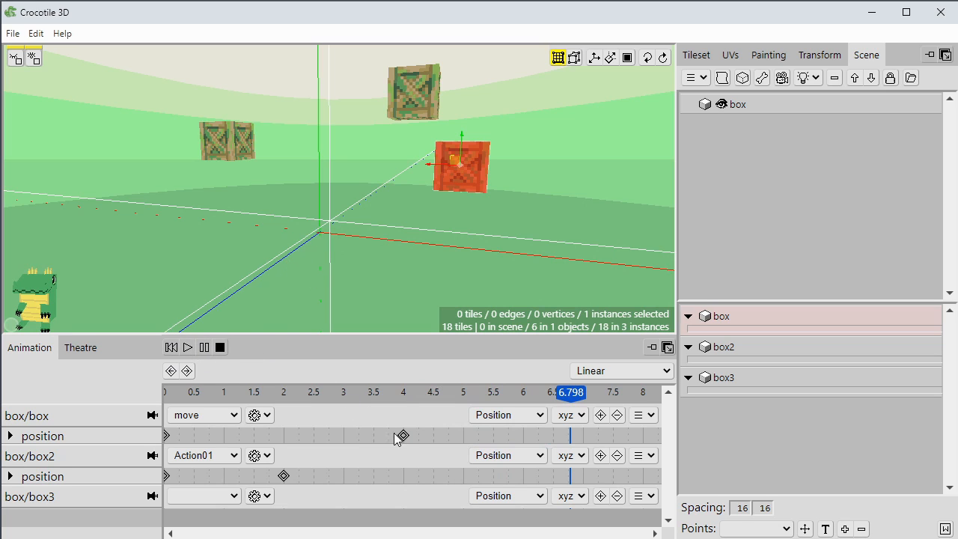
# - Set the box/box track's end Position keyframe to time 3, and play, pause and stop the animation
pyautogui.click(188, 347)
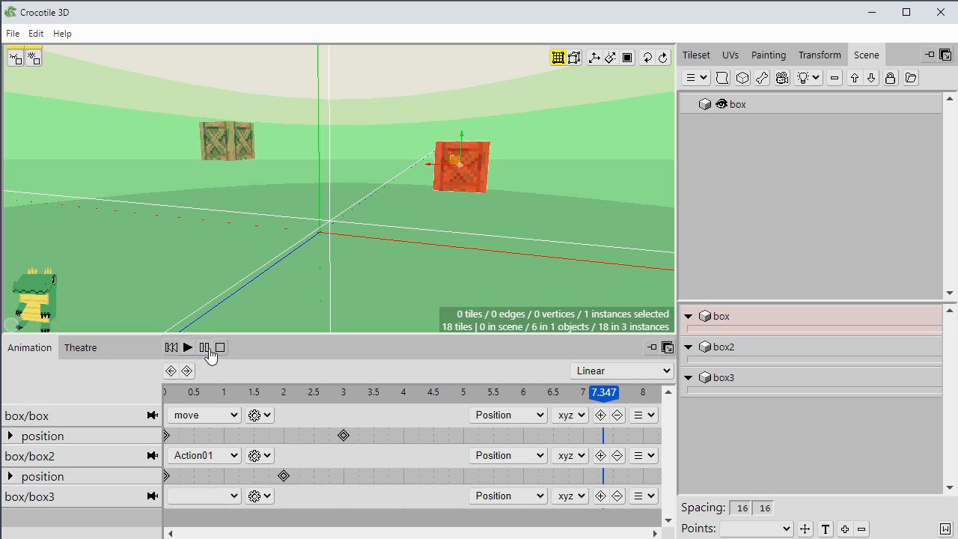
pyautogui.click(205, 348)
pyautogui.click(220, 347)
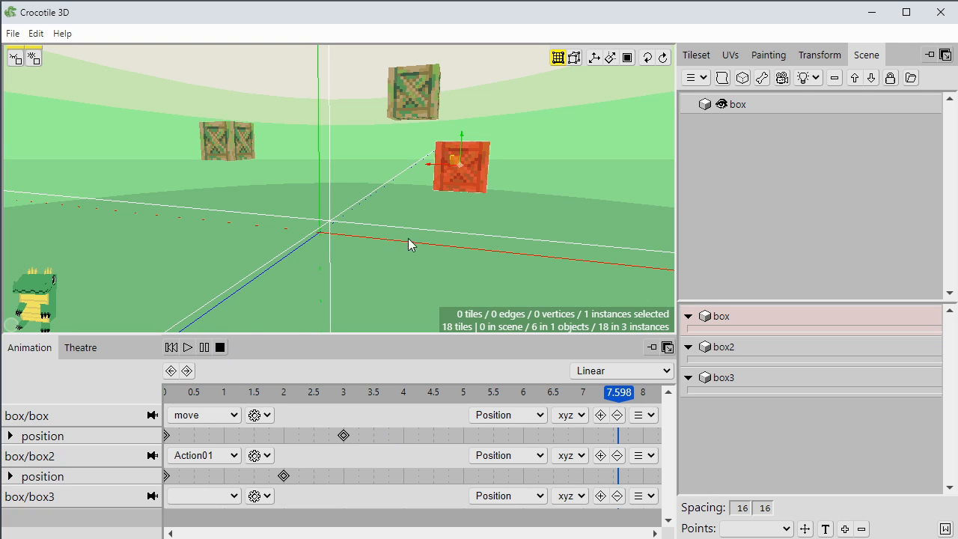
# - Move the selected box instance along its horizontal axis to just beside the vertical world axis while the animation is stopped
pyautogui.moveTo(409, 245); pyautogui.dragTo(420, 247, button='right')
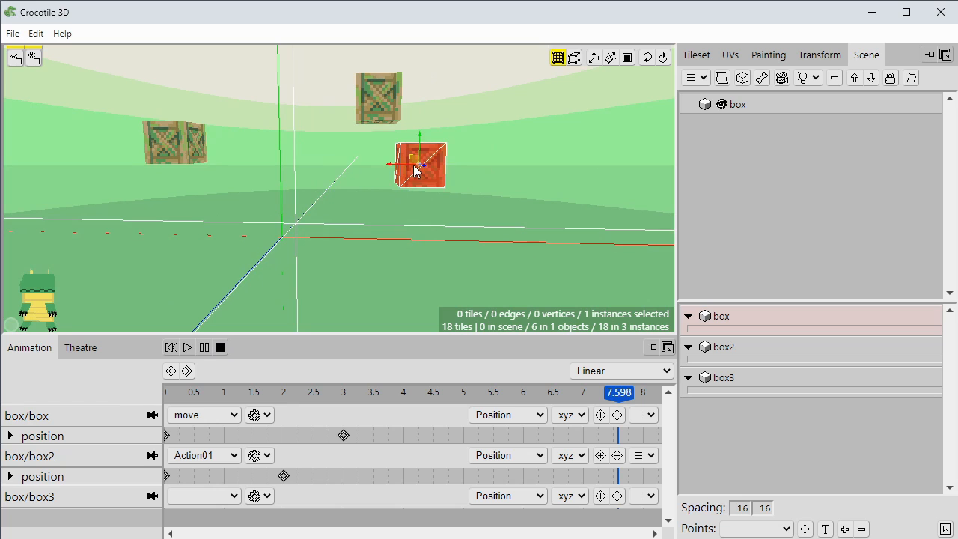
pyautogui.moveTo(415, 162); pyautogui.dragTo(307, 161)
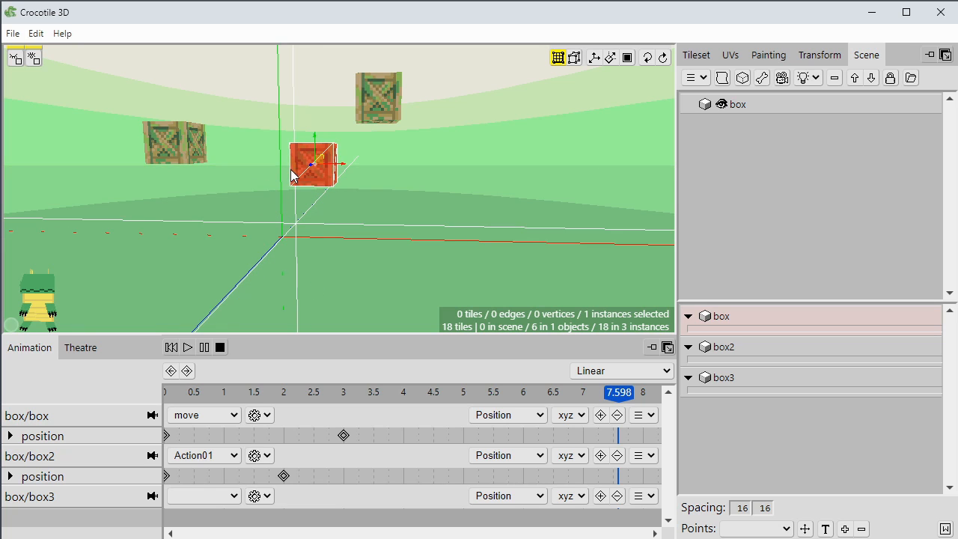
# - Scrub to time 3.75, try moving the box instance alone and together with box2, and stop the animation
pyautogui.moveTo(334, 392); pyautogui.dragTo(388, 393)
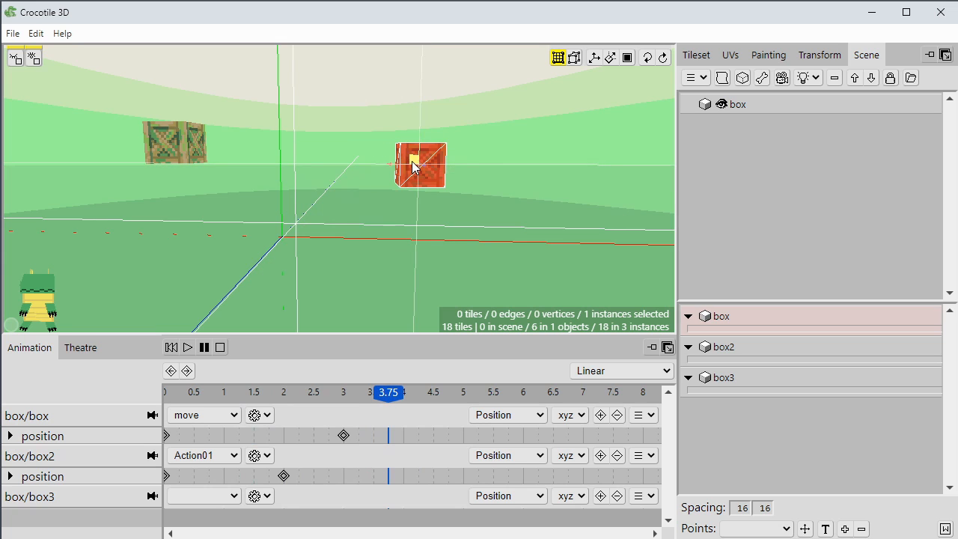
pyautogui.moveTo(414, 158); pyautogui.dragTo(529, 125)
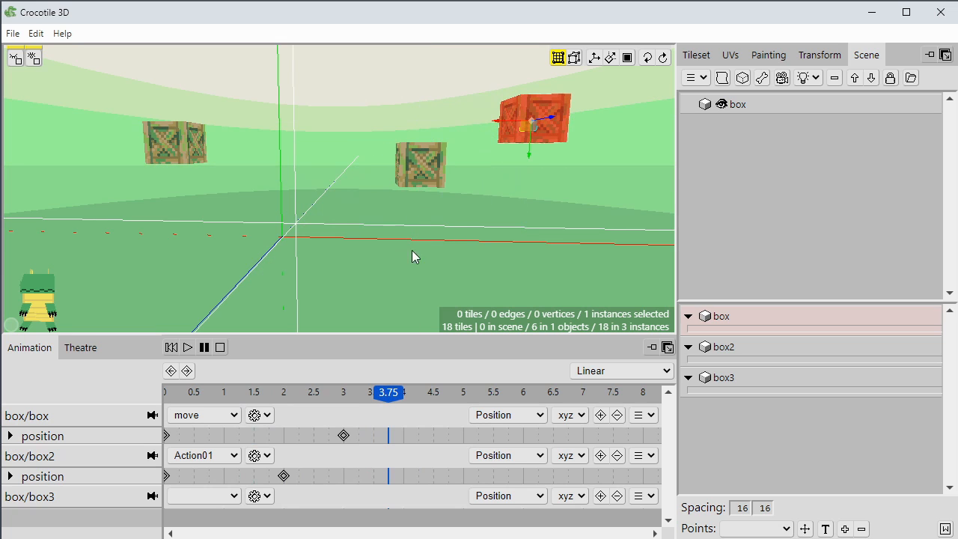
pyautogui.keyDown('shift'); pyautogui.click(420, 176); pyautogui.keyUp('shift')
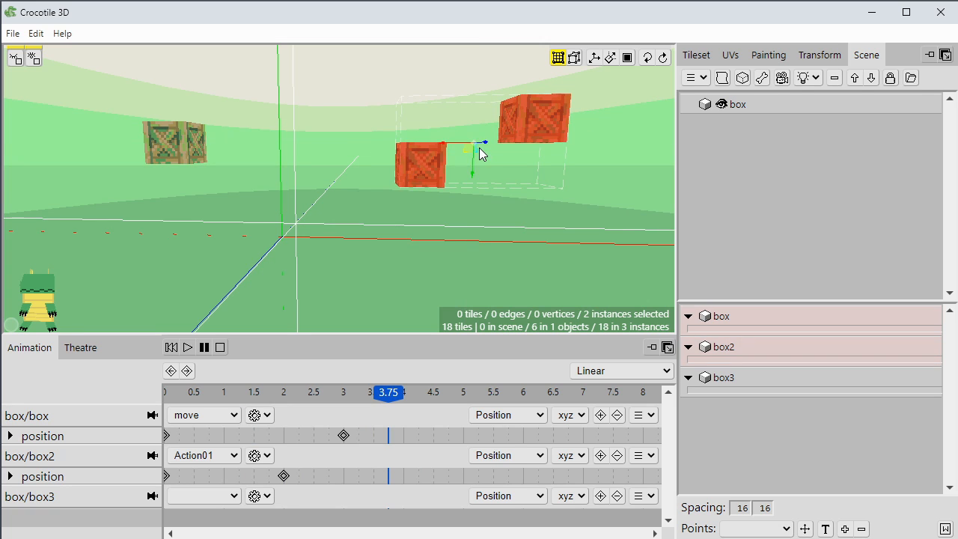
pyautogui.moveTo(465, 148); pyautogui.dragTo(509, 251)
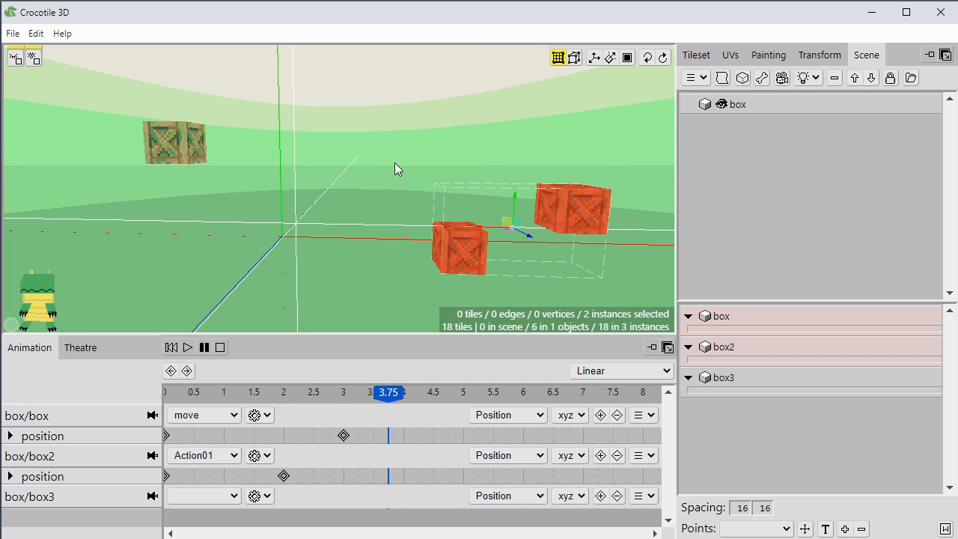
pyautogui.click(221, 347)
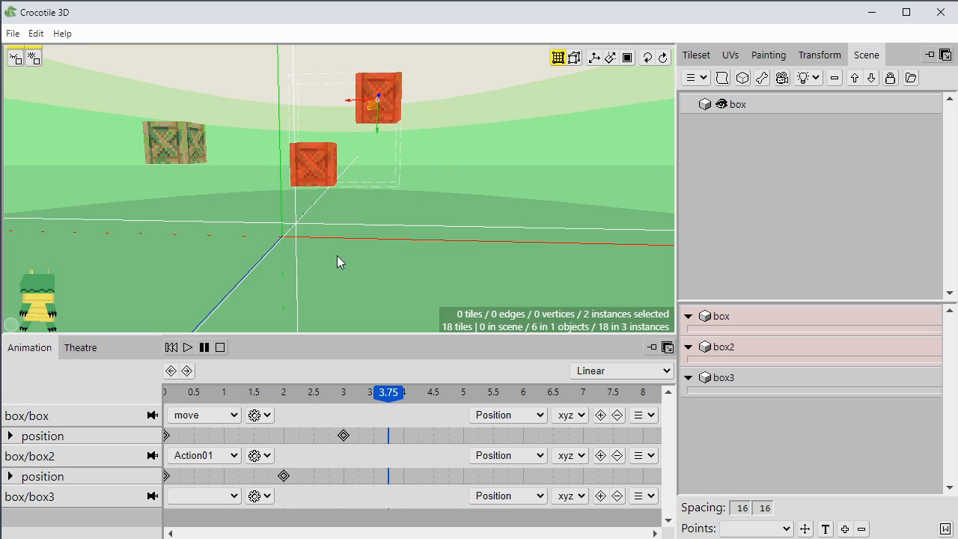
# - Add a new action to the box/box track
pyautogui.click(227, 419)
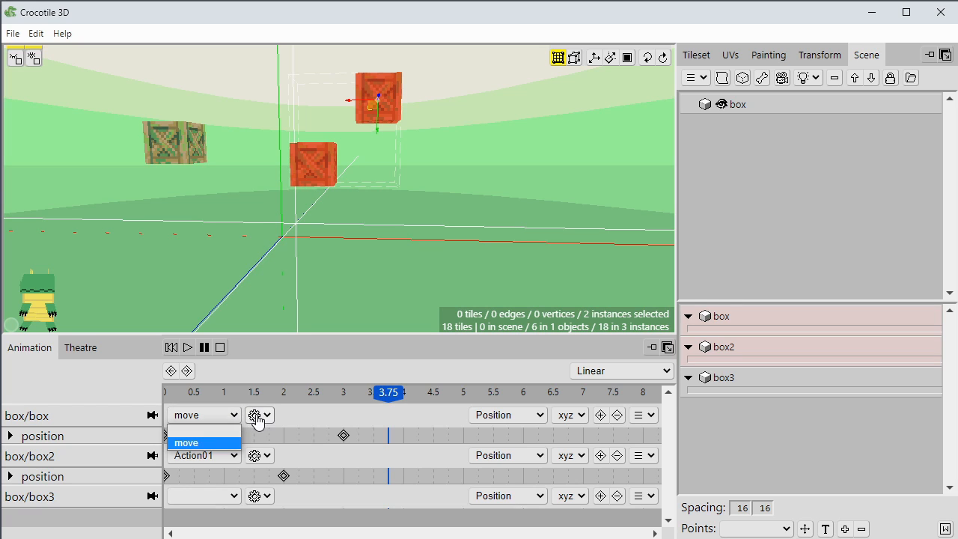
pyautogui.click(256, 417)
pyautogui.click(274, 431)
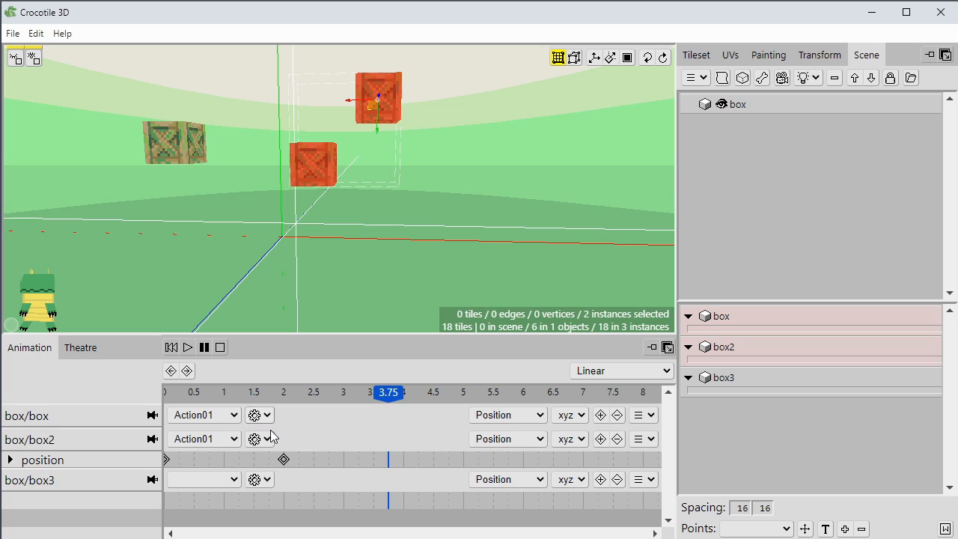
# - Switch the box/box track to the move action and back to Action01 to compare their keyframes
pyautogui.click(217, 416)
pyautogui.click(209, 444)
pyautogui.click(212, 417)
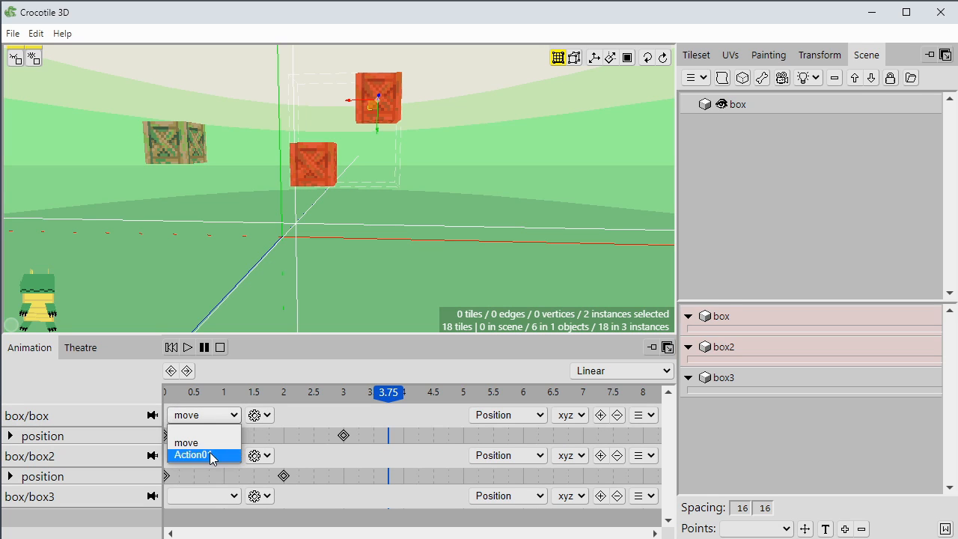
pyautogui.click(210, 454)
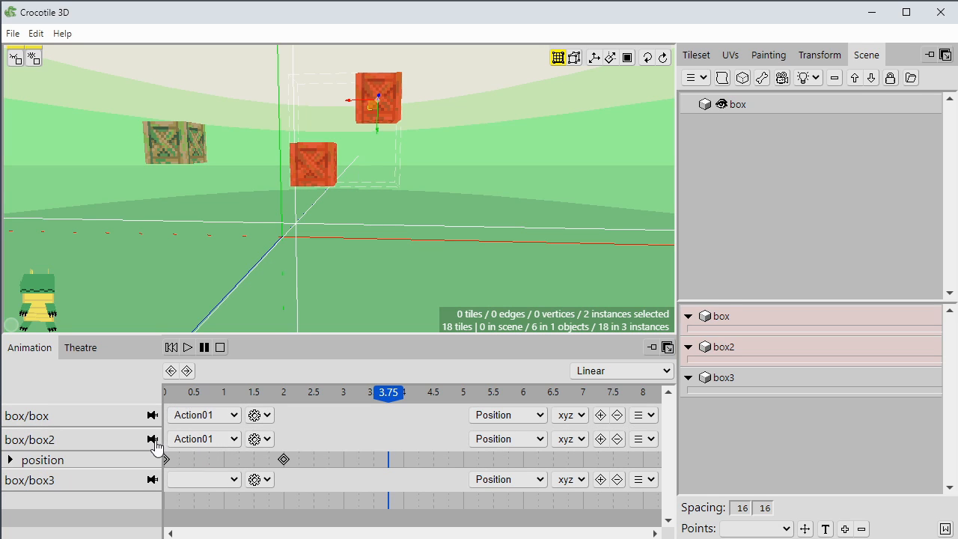
# - Rename the box/box track's Action01 as move2
pyautogui.click(257, 414)
pyautogui.click(288, 458)
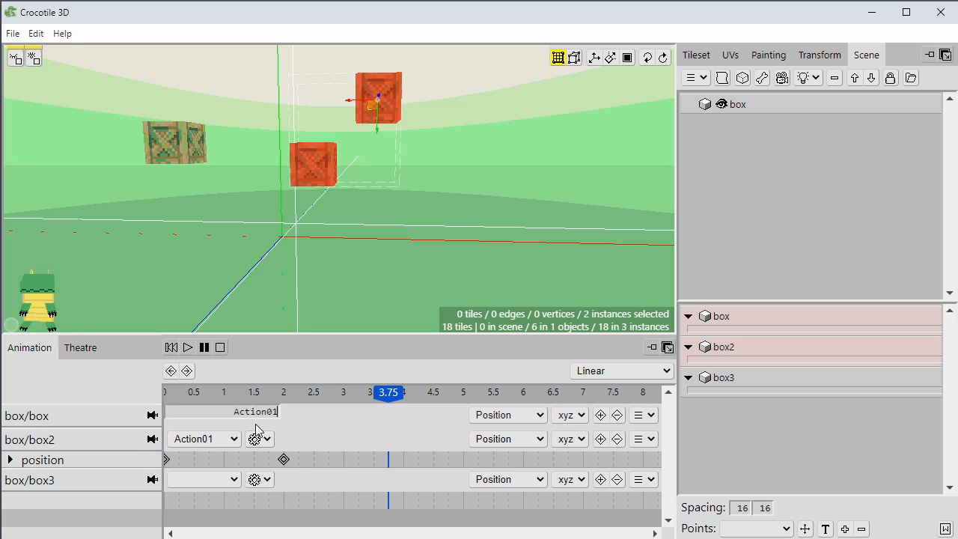
pyautogui.moveTo(236, 417); pyautogui.dragTo(299, 407)
pyautogui.write('move2')
pyautogui.press('Return')
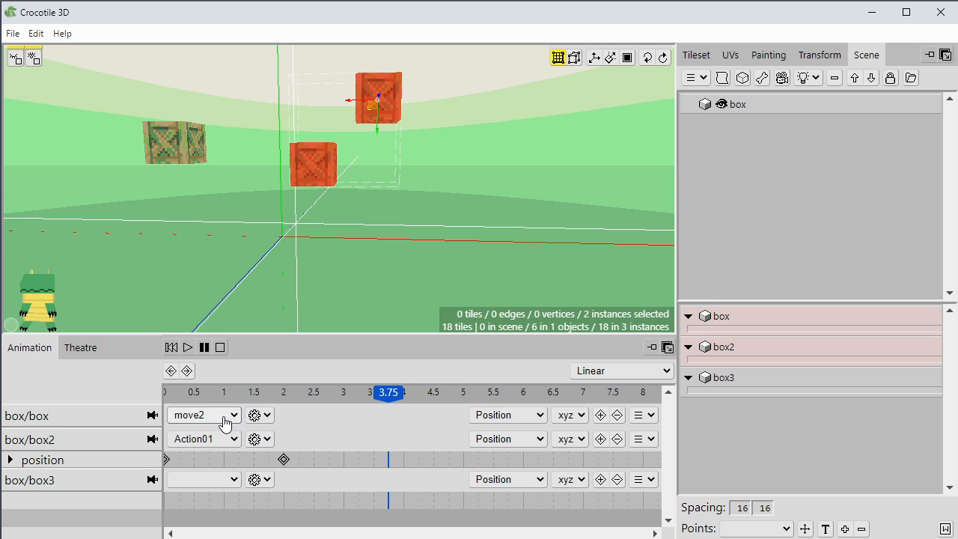
# - Rename the box/box track's move2 action as rotate
pyautogui.click(259, 421)
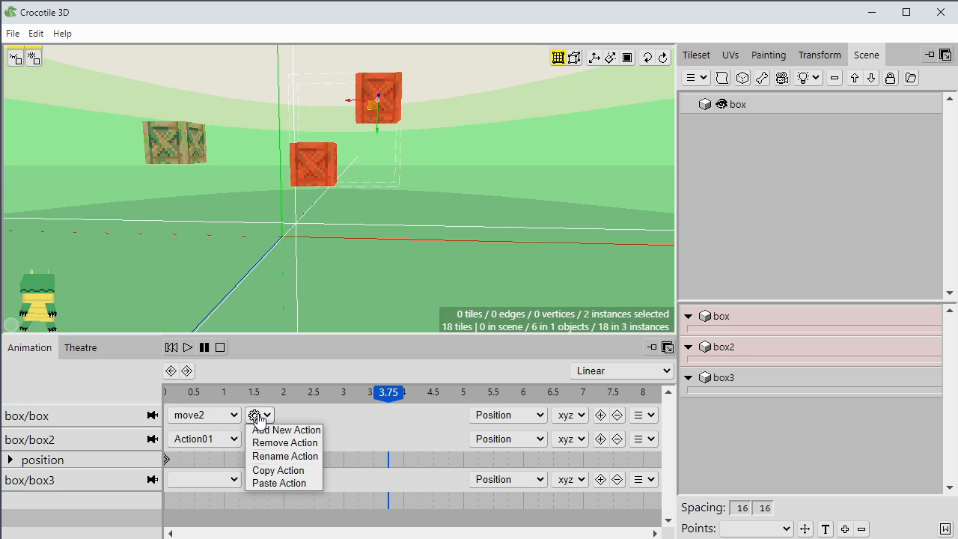
pyautogui.click(278, 457)
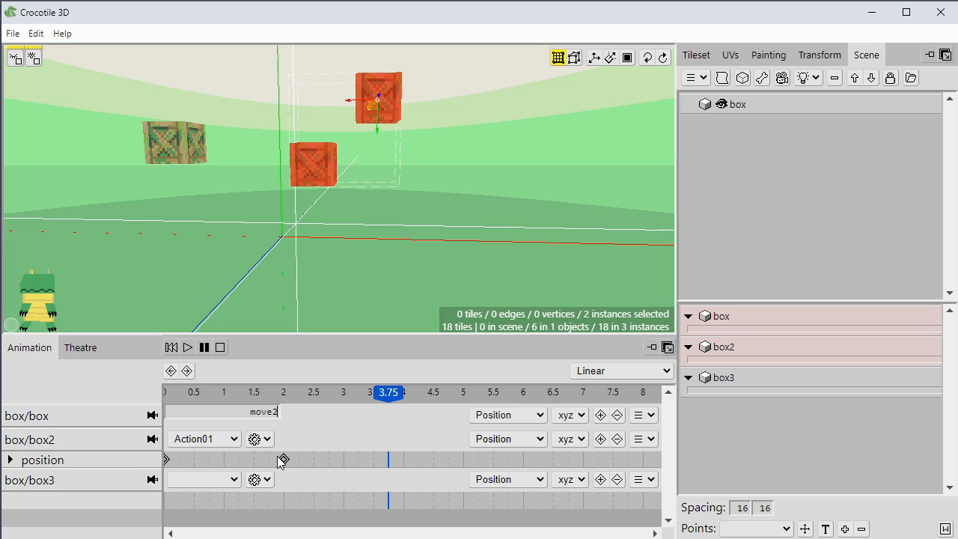
pyautogui.doubleClick(270, 412)
pyautogui.write('n')
pyautogui.press('Return')
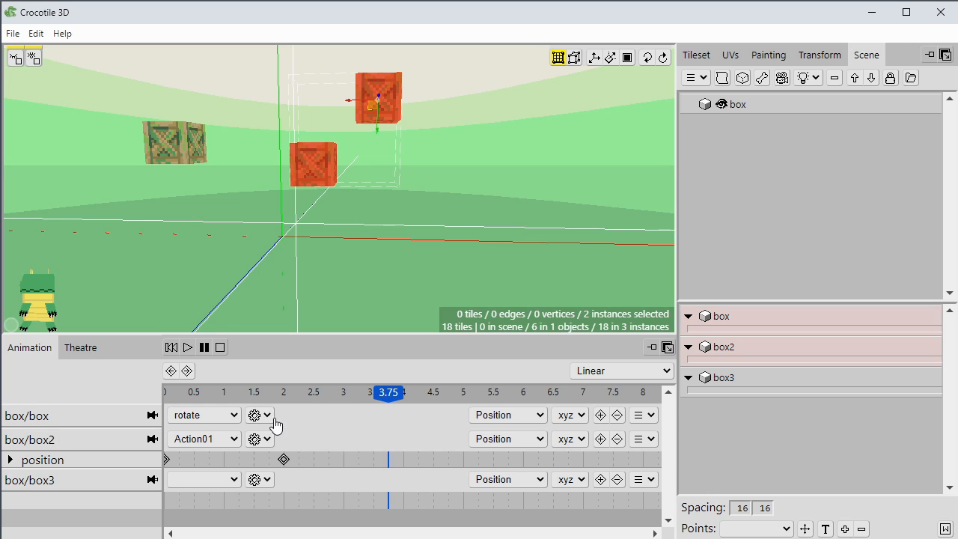
# - Add a Rotation keyframe at time 0 to the box/box track's rotate action
pyautogui.moveTo(389, 392); pyautogui.dragTo(161, 394)
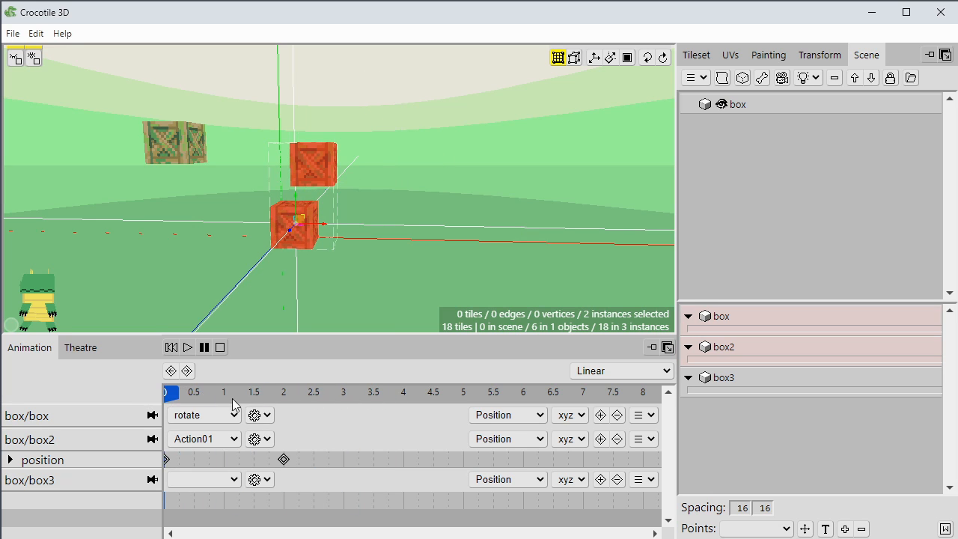
pyautogui.click(516, 414)
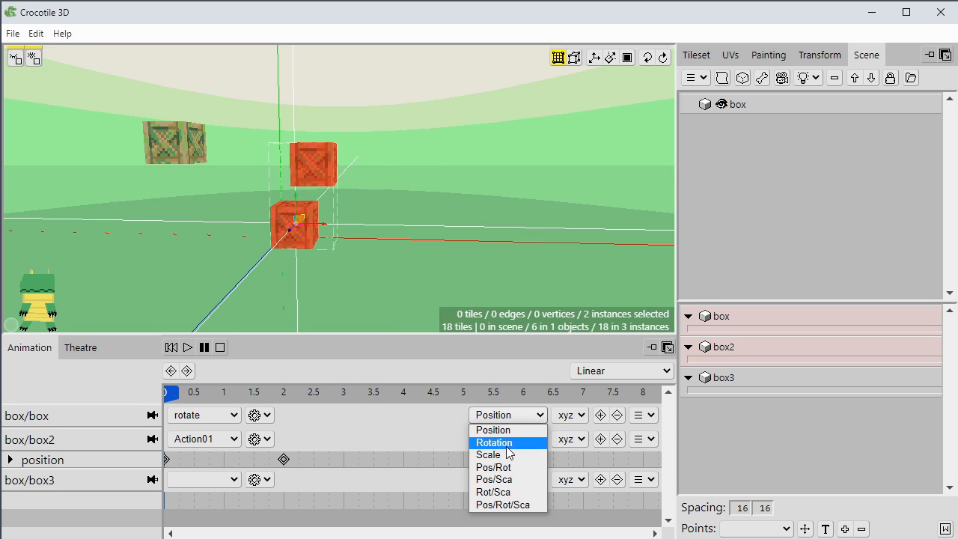
pyautogui.click(502, 443)
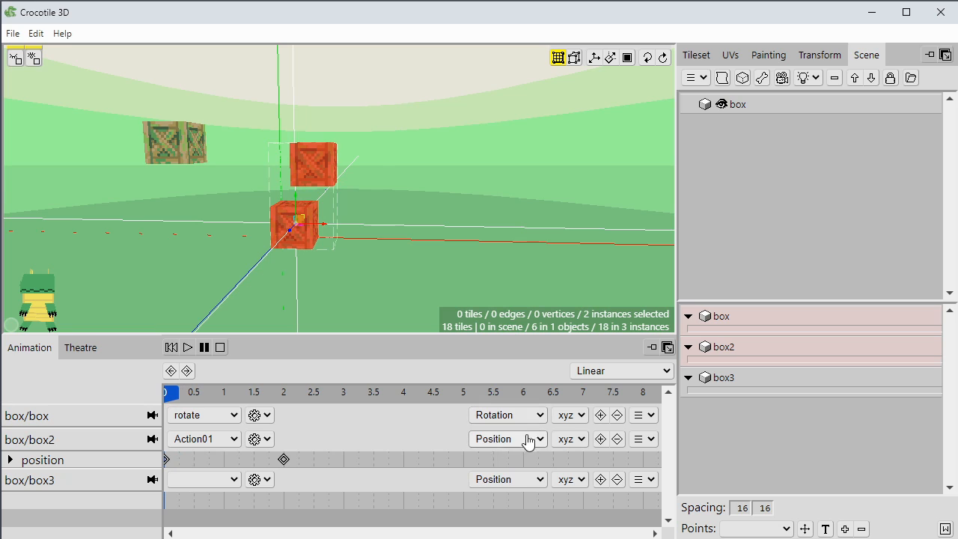
pyautogui.click(600, 415)
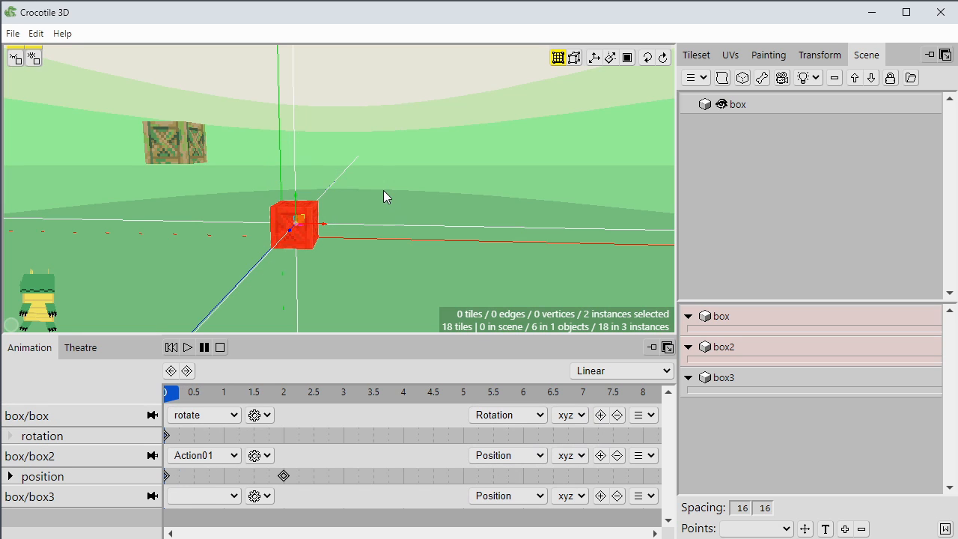
# - Deselect the instances and set the box/box2 track's action to the blank entry
pyautogui.scroll(1, 375, 237)
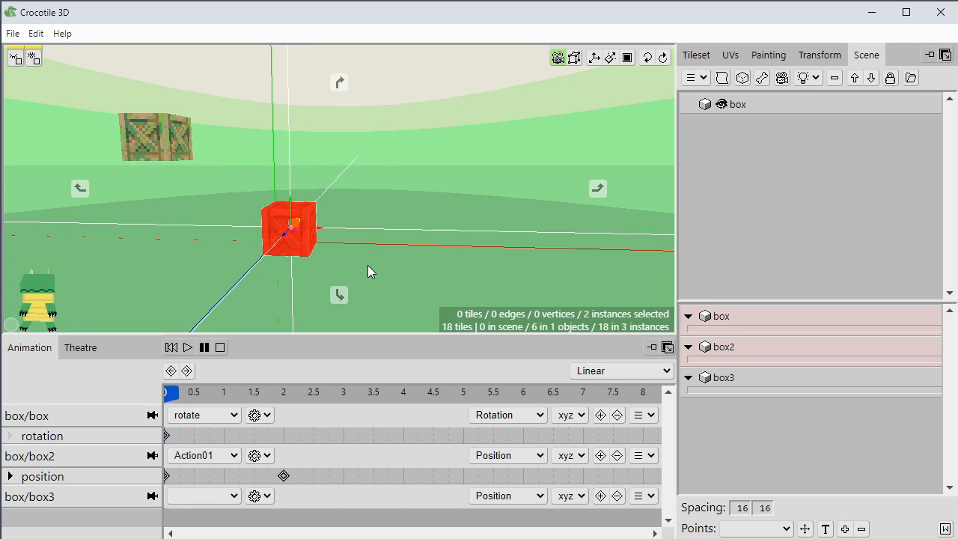
pyautogui.moveTo(367, 265); pyautogui.dragTo(587, 311, button='middle')
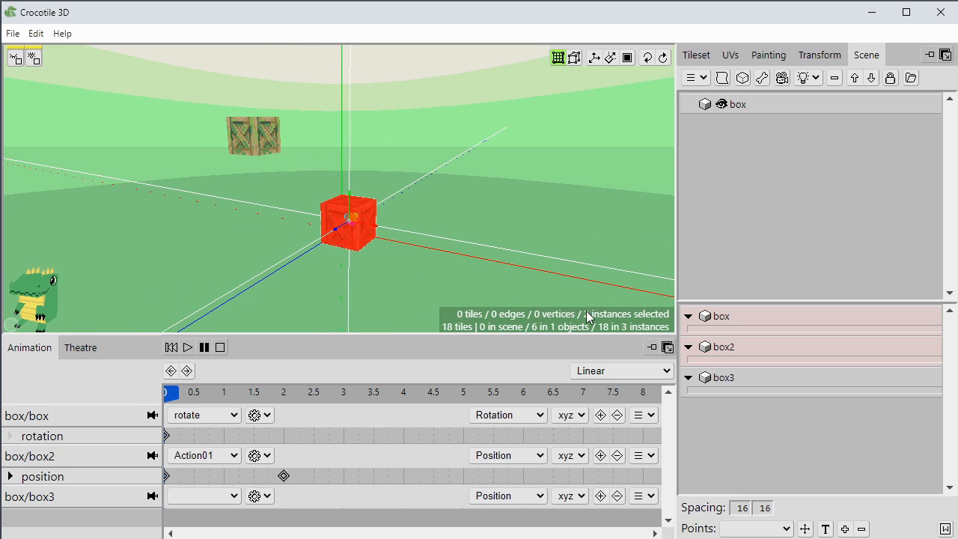
pyautogui.click(387, 277)
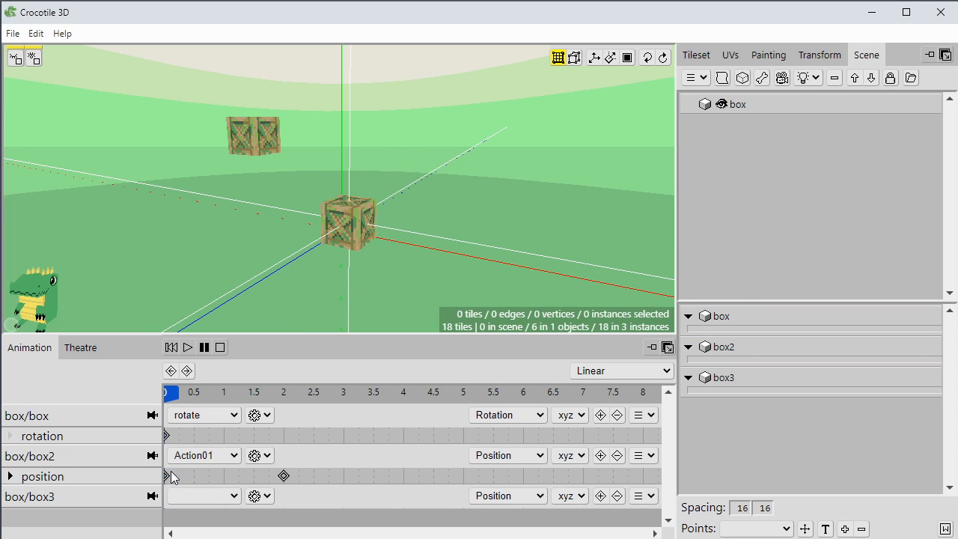
pyautogui.click(198, 456)
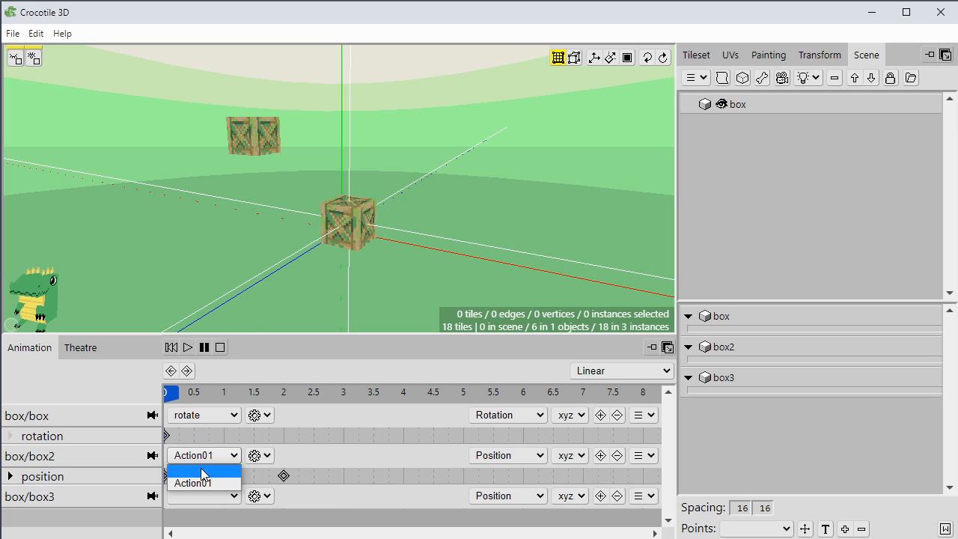
pyautogui.click(200, 472)
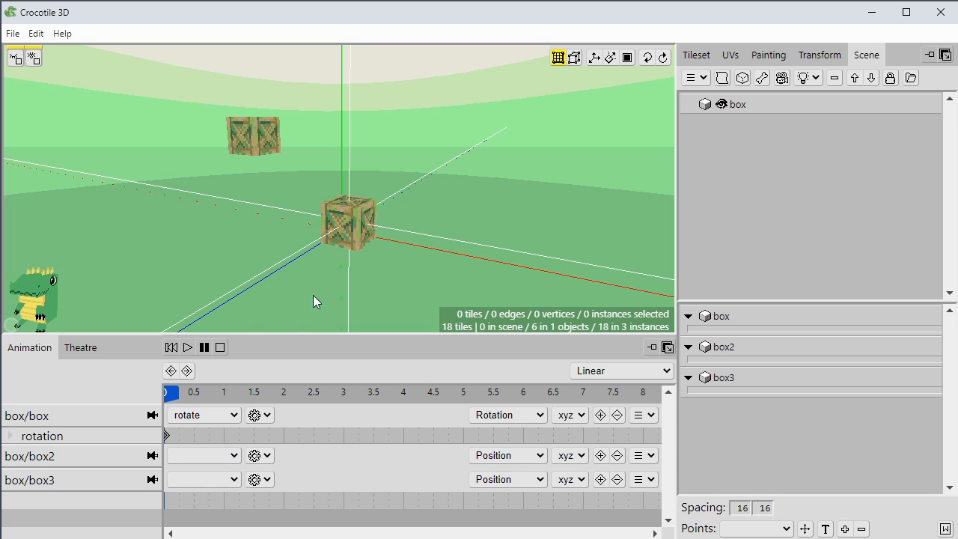
# - Select the crate at the origin, stop the animation, and pause it with the timeline at time 0
pyautogui.moveTo(304, 296); pyautogui.dragTo(390, 275, button='middle')
pyautogui.click(348, 226)
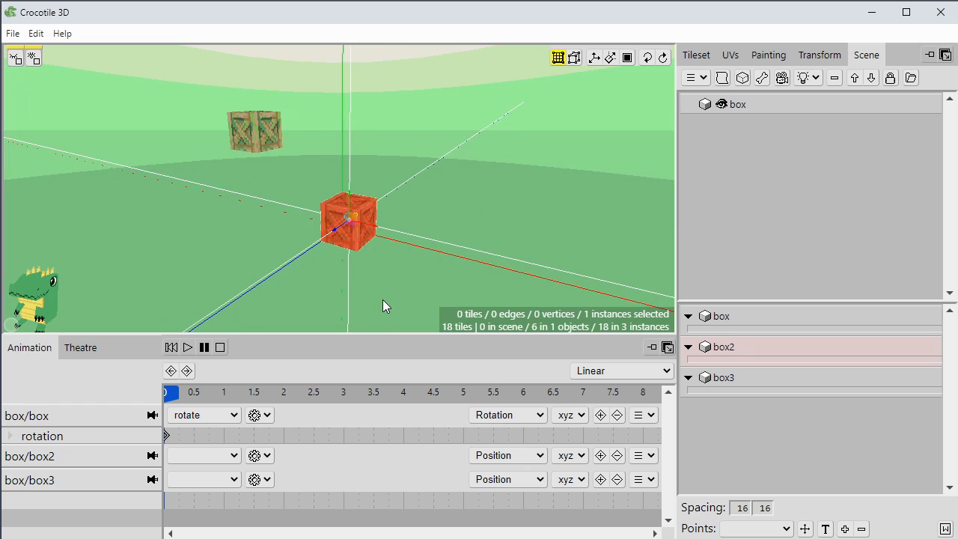
pyautogui.click(221, 349)
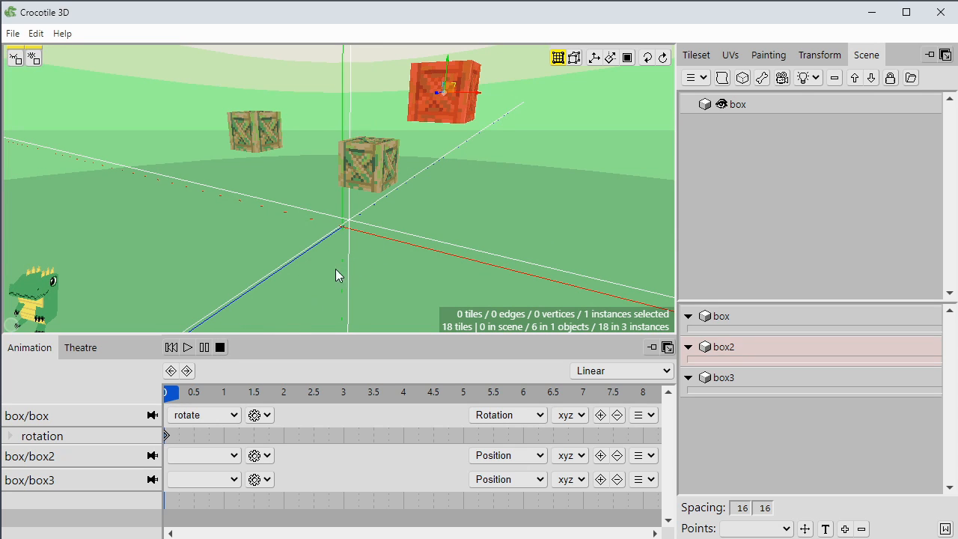
pyautogui.click(203, 348)
pyautogui.moveTo(342, 269); pyautogui.dragTo(292, 324)
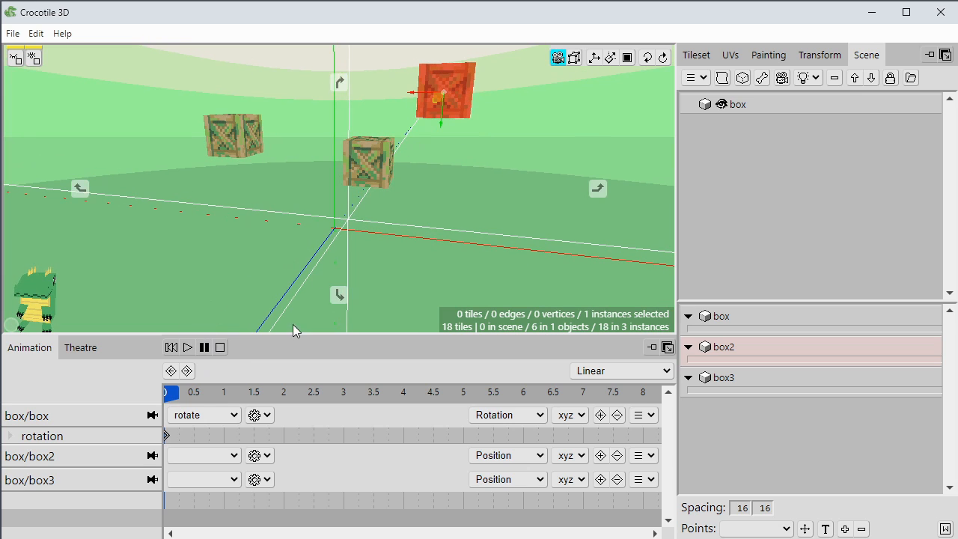
pyautogui.moveTo(178, 393)
pyautogui.mouseDown()
pyautogui.moveTo(189, 396)
pyautogui.moveTo(170, 397)
pyautogui.mouseUp()
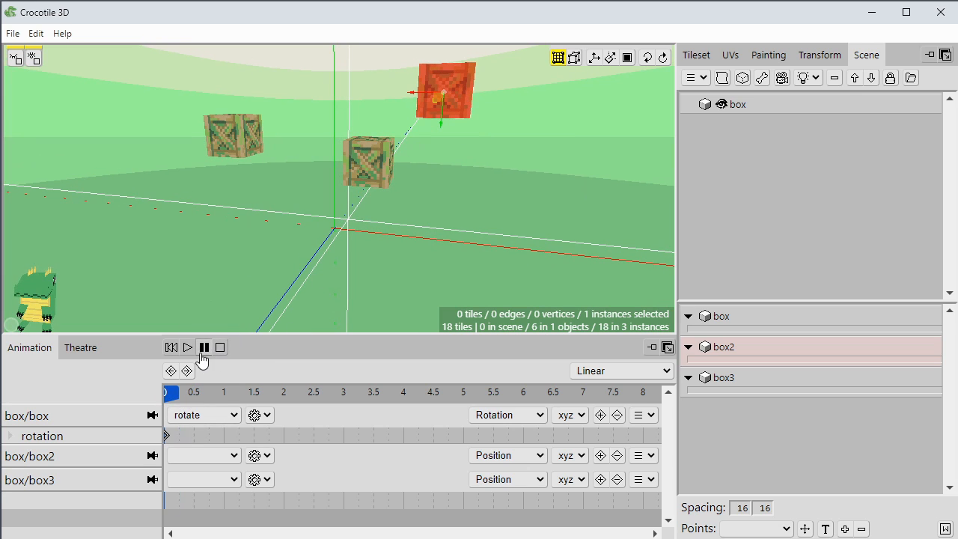
# - Select only the box instance crate nearest the origin and switch its gizmo to rotation
pyautogui.press('space')
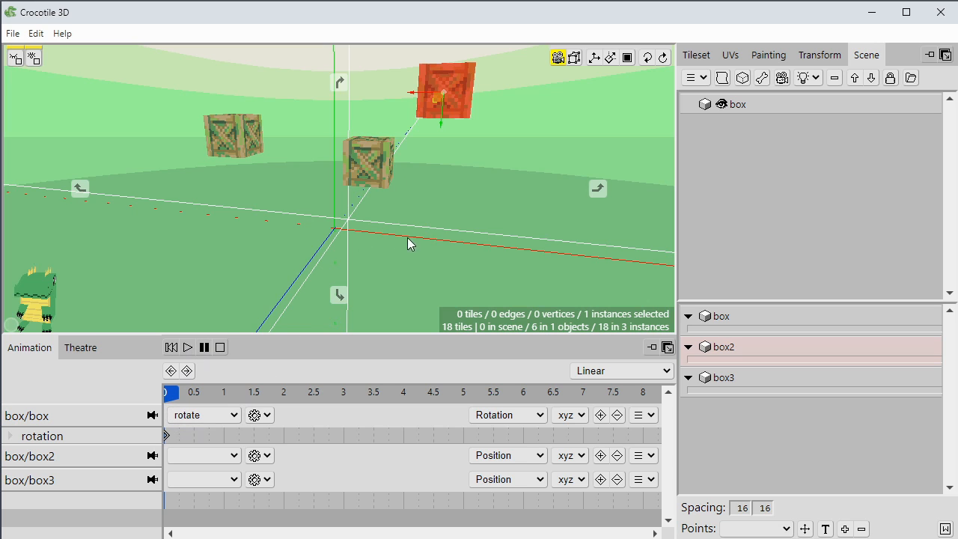
pyautogui.moveTo(408, 237); pyautogui.dragTo(464, 211)
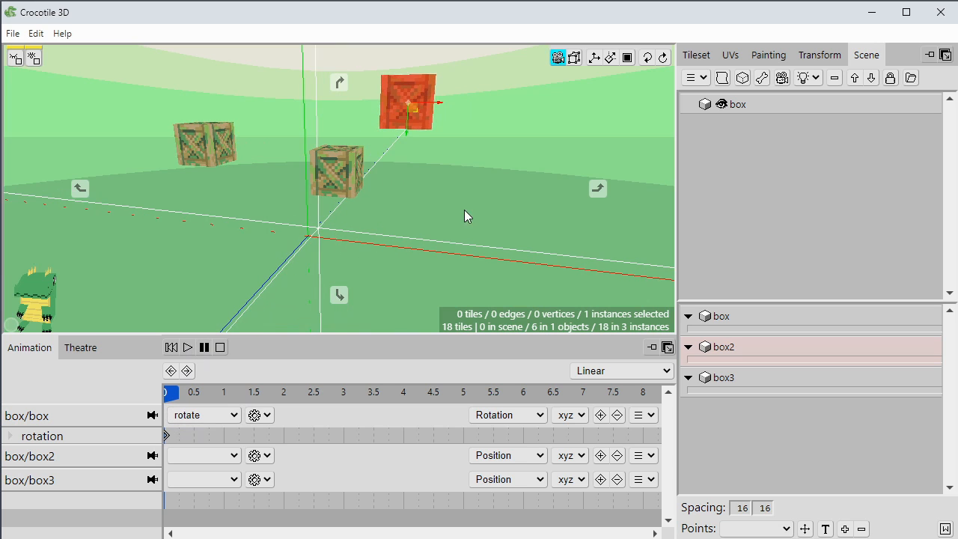
pyautogui.keyDown('shift'); pyautogui.click(360, 191); pyautogui.keyUp('shift')
pyautogui.click(373, 175)
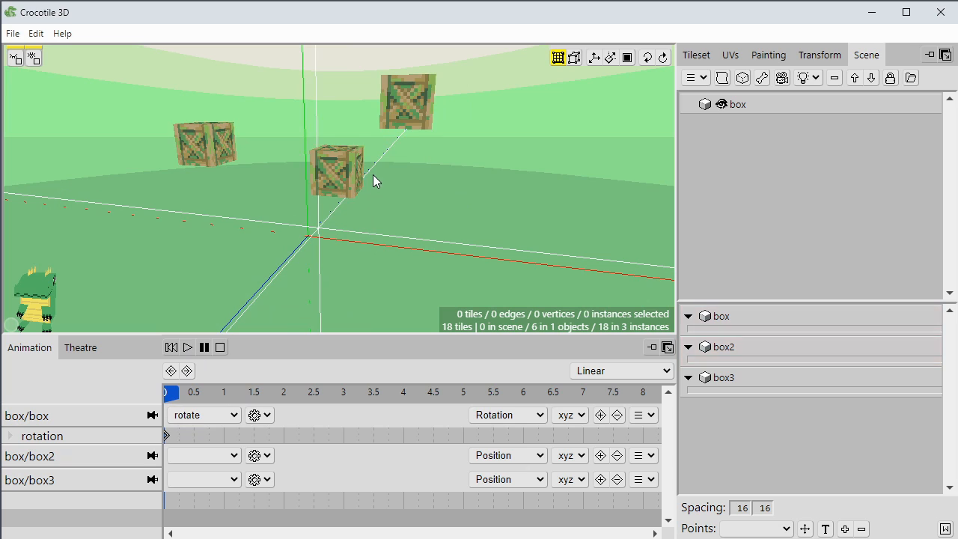
pyautogui.click(352, 190)
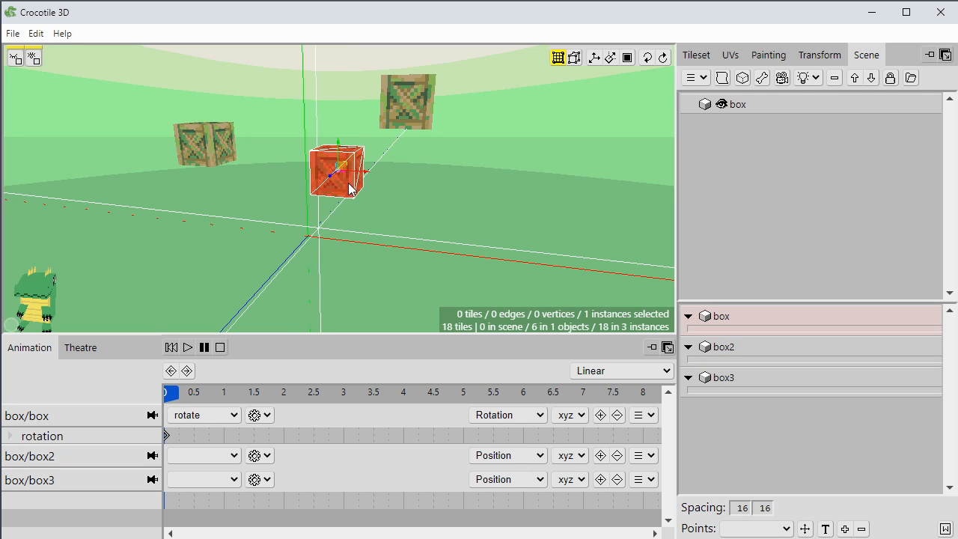
pyautogui.press('r')
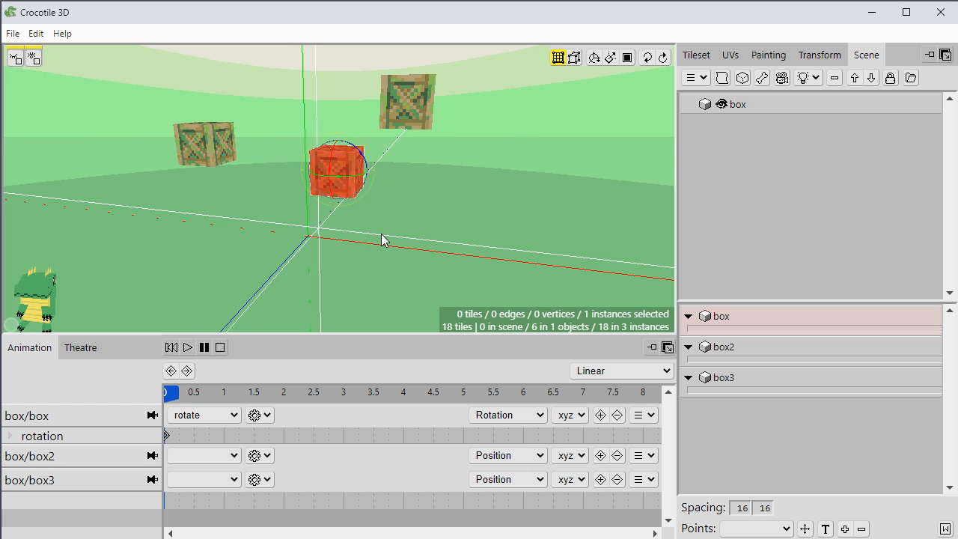
# - At time 2, rotate the selected crate freehand to a tilted pose and add a Rotation keyframe to the box/box track's rotate action
pyautogui.press('space')
pyautogui.scroll(2, 397, 210)
pyautogui.moveTo(396, 210); pyautogui.dragTo(401, 202, button='right')
pyautogui.press('space')
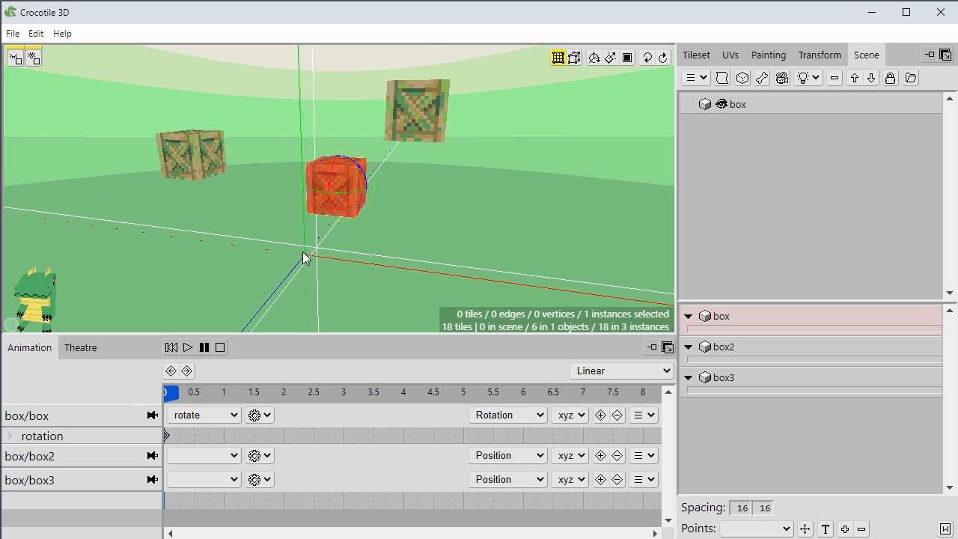
pyautogui.moveTo(234, 393); pyautogui.dragTo(283, 393)
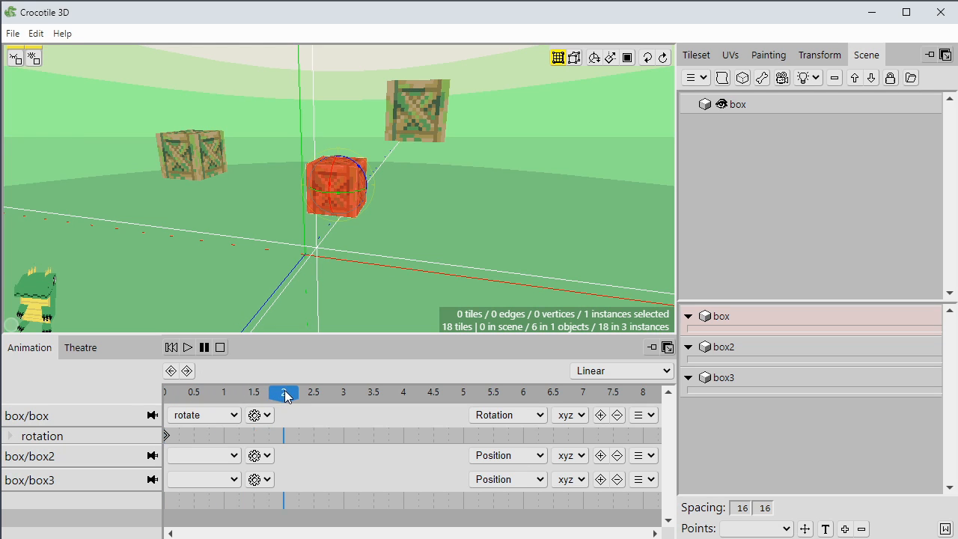
pyautogui.moveTo(342, 197); pyautogui.dragTo(352, 168)
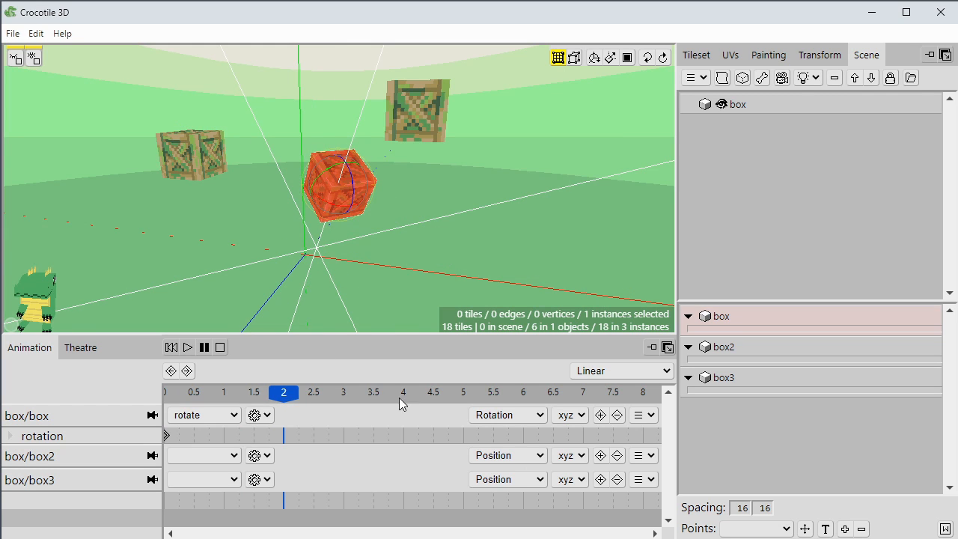
pyautogui.click(599, 416)
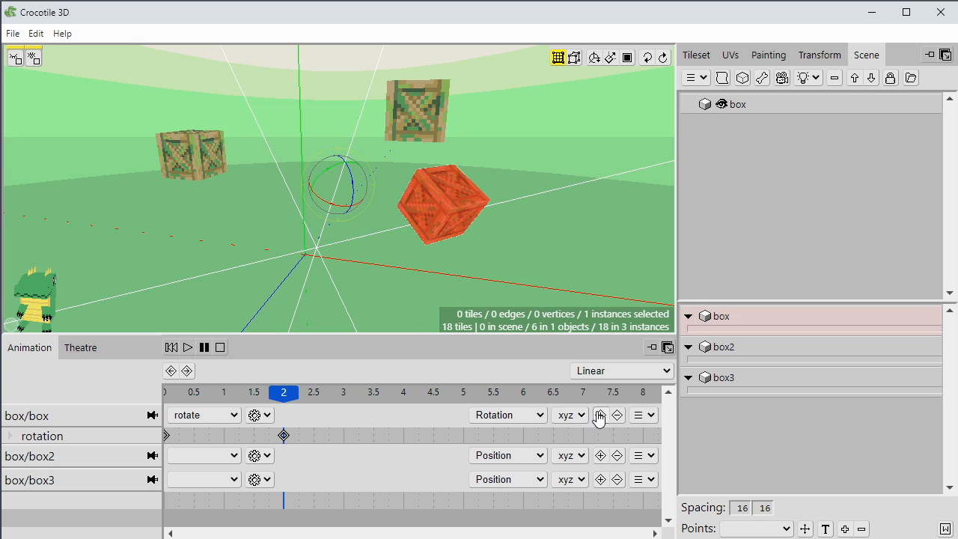
# - Scrub the timeline back through times 1 and 0.25 to preview the crate's rotation
pyautogui.press('space')
pyautogui.moveTo(313, 264); pyautogui.dragTo(281, 248)
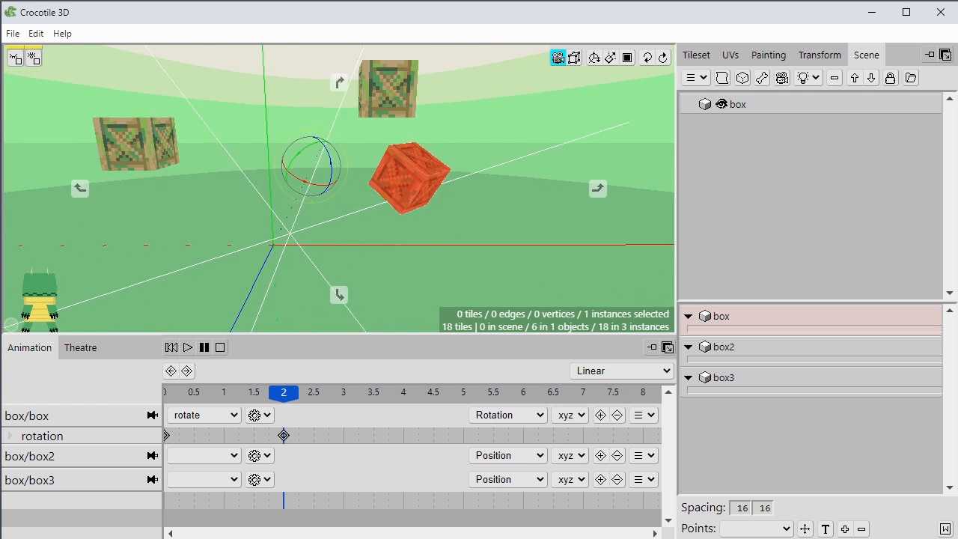
pyautogui.press('space')
pyautogui.click(218, 395)
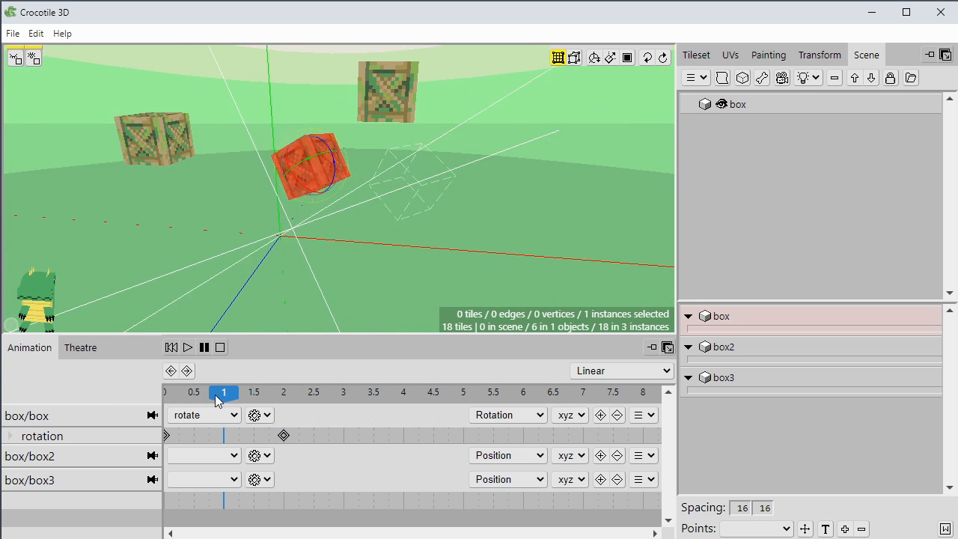
pyautogui.moveTo(215, 395); pyautogui.dragTo(182, 399)
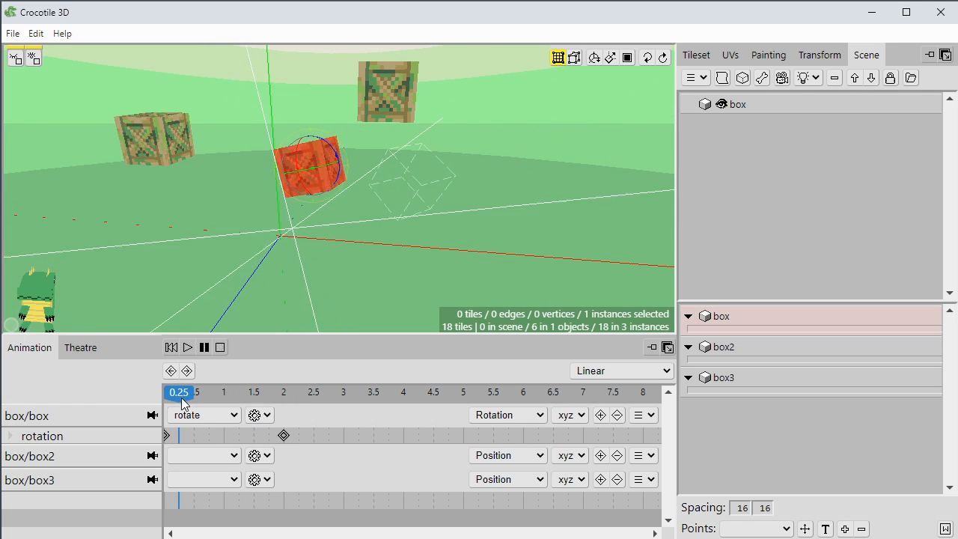
# - Play the rotate action from the start to check it, and return the timeline to time 0
pyautogui.click(171, 347)
pyautogui.click(188, 347)
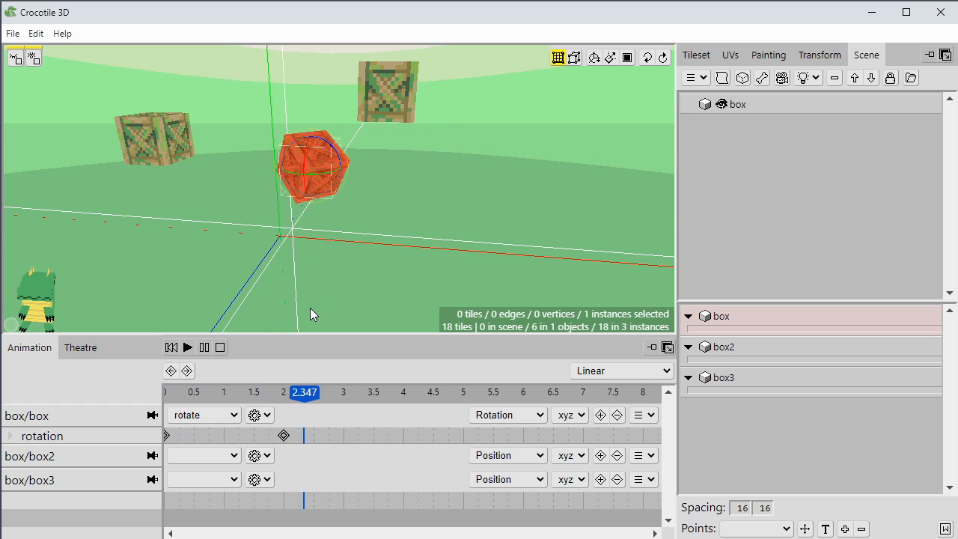
pyautogui.click(172, 347)
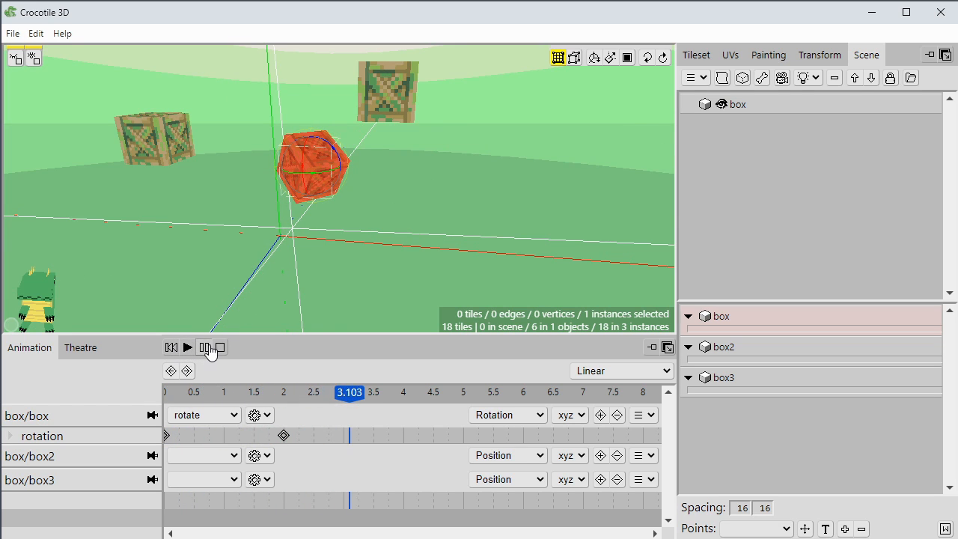
pyautogui.click(172, 346)
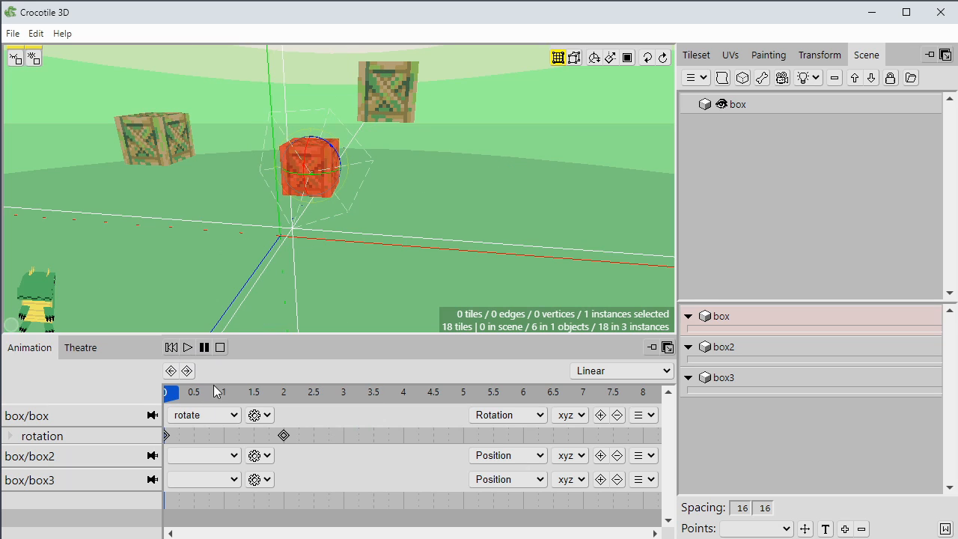
# - Switch the box/box track to its move action, play it, and stop the playback
pyautogui.click(204, 416)
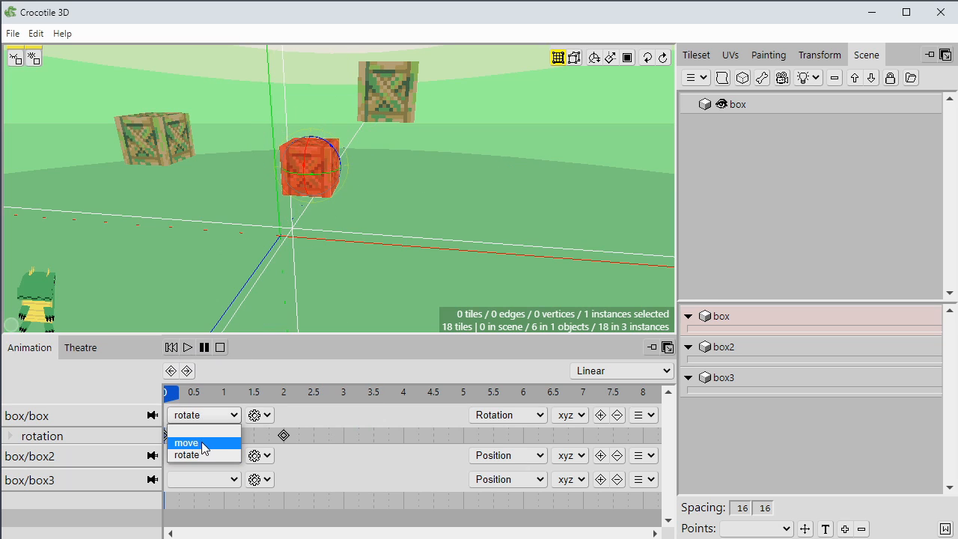
pyautogui.click(202, 443)
pyautogui.click(188, 347)
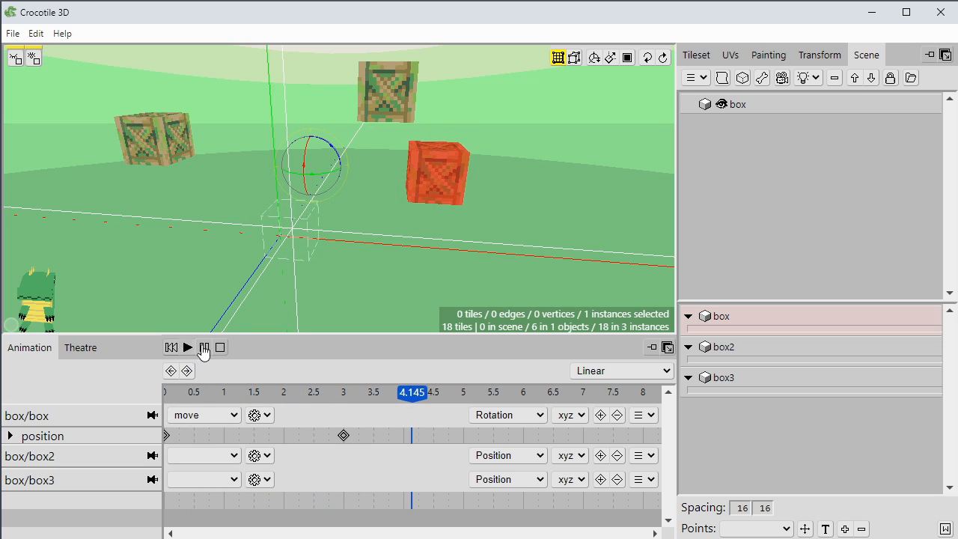
pyautogui.click(219, 347)
# - Set the box/box track to its rotate action and move its second Rotation keyframe to time 1.5
pyautogui.click(195, 417)
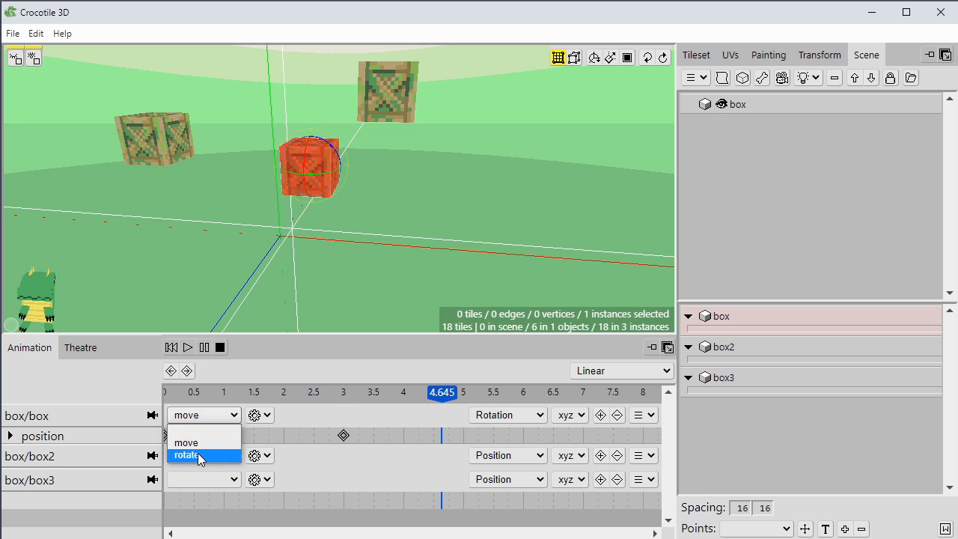
pyautogui.click(198, 453)
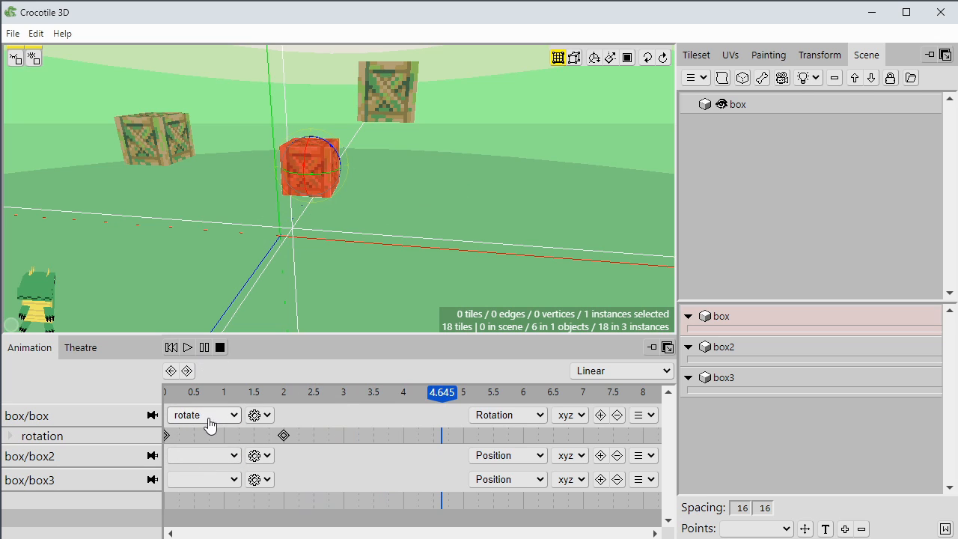
pyautogui.click(286, 436)
pyautogui.moveTo(284, 439); pyautogui.dragTo(252, 437)
pyautogui.moveTo(254, 442)
pyautogui.mouseDown()
pyautogui.moveTo(373, 442)
pyautogui.moveTo(255, 439)
pyautogui.mouseUp()
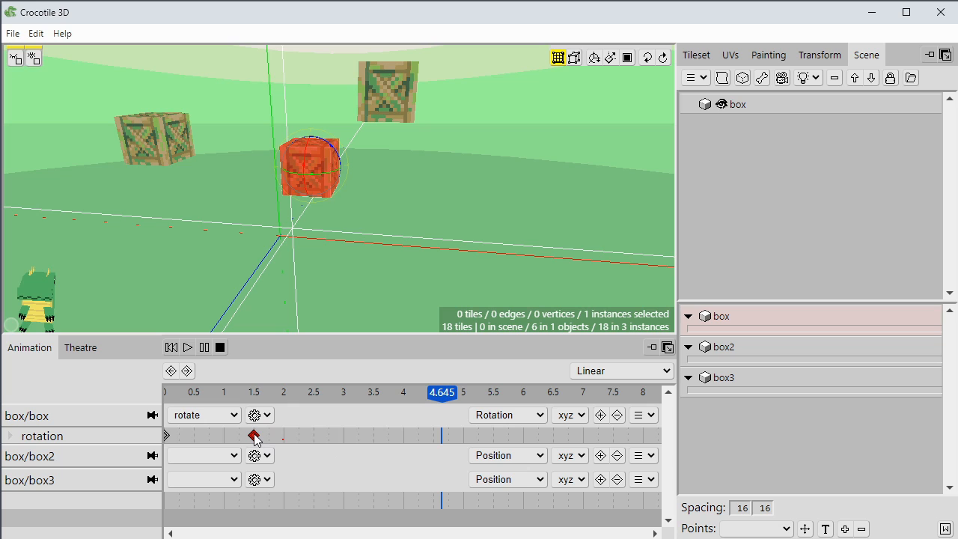
# - Play the retimed rotate action from the beginning, pause it, and return to time 0
pyautogui.click(171, 347)
pyautogui.click(189, 349)
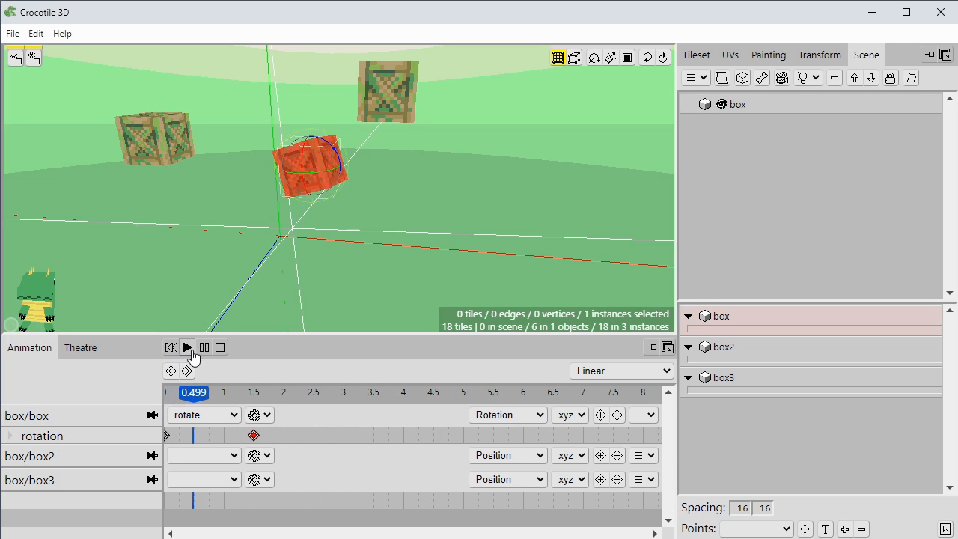
pyautogui.click(206, 349)
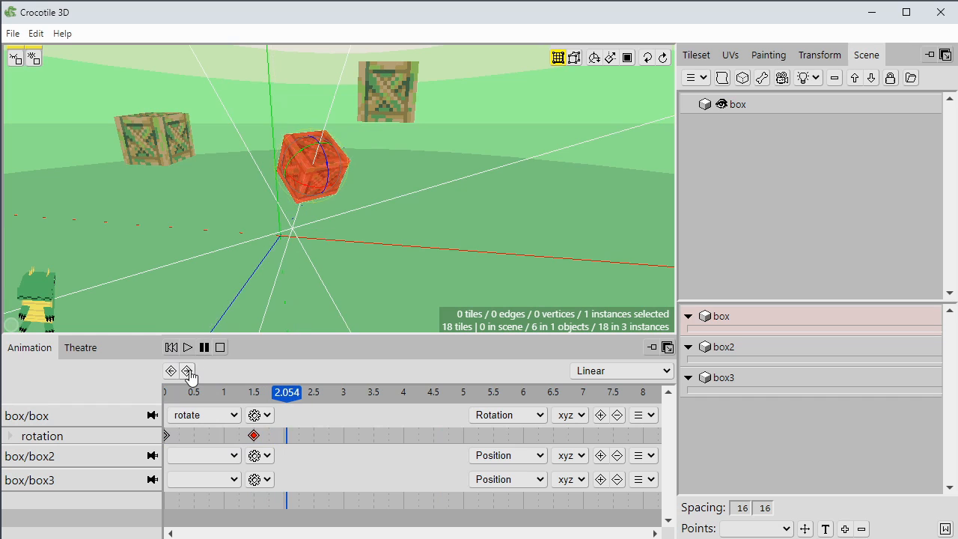
pyautogui.click(172, 348)
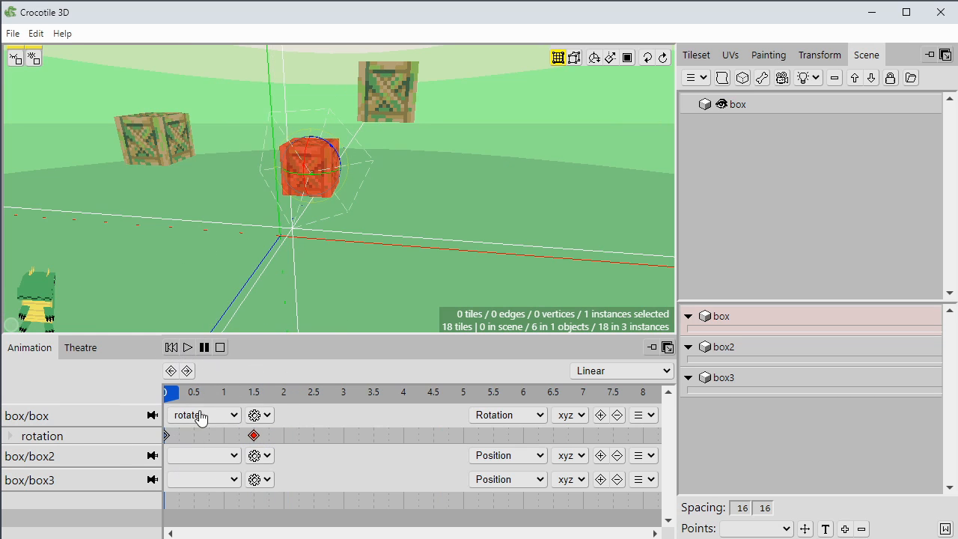
# - Open the Theatre timeline and add an act to it
pyautogui.click(82, 354)
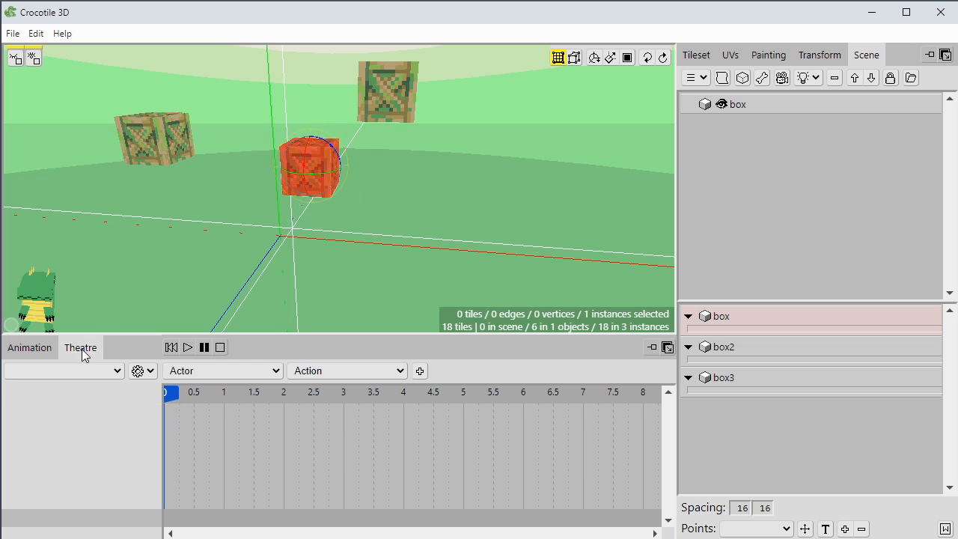
pyautogui.click(140, 373)
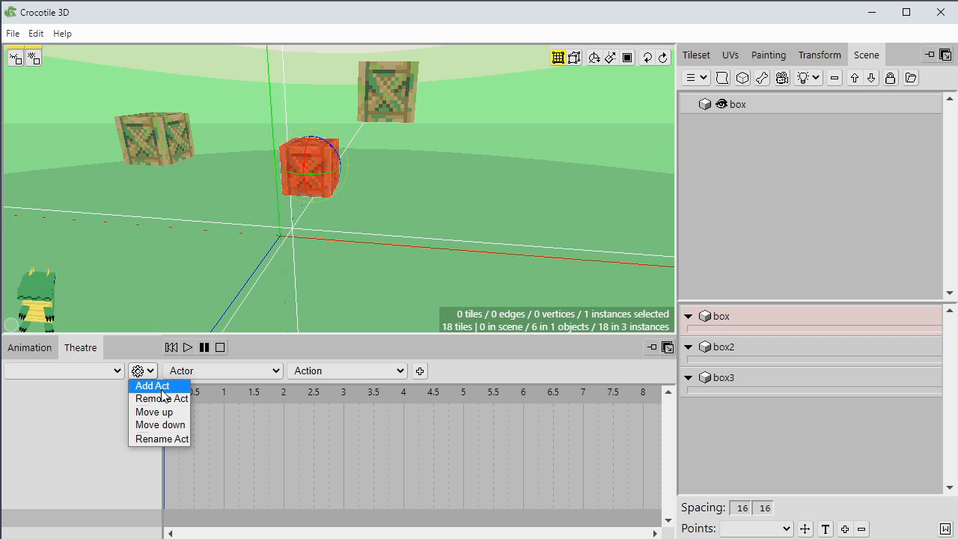
pyautogui.click(166, 388)
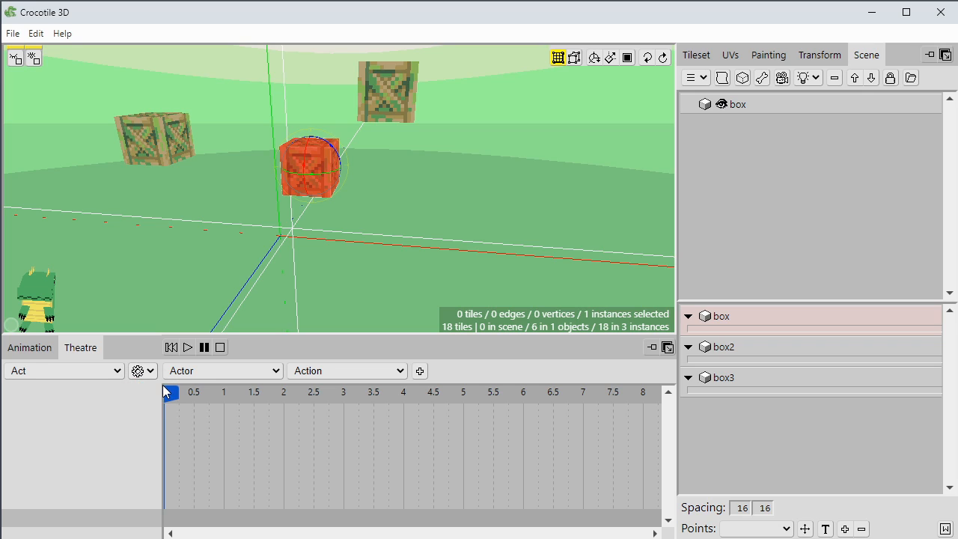
pyautogui.click(109, 374)
pyautogui.click(78, 436)
# - Add the box actor's move action to the act, starting at time 0
pyautogui.click(238, 373)
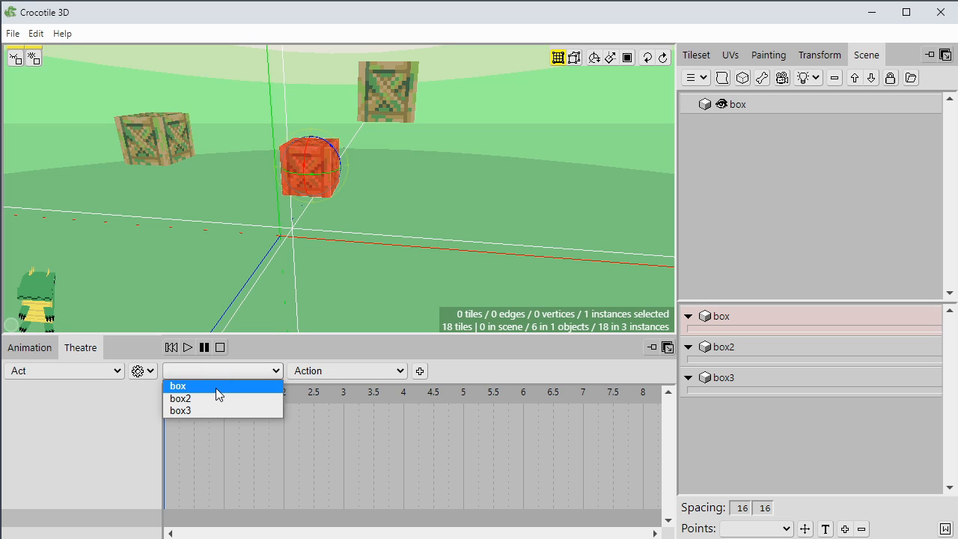
pyautogui.click(191, 387)
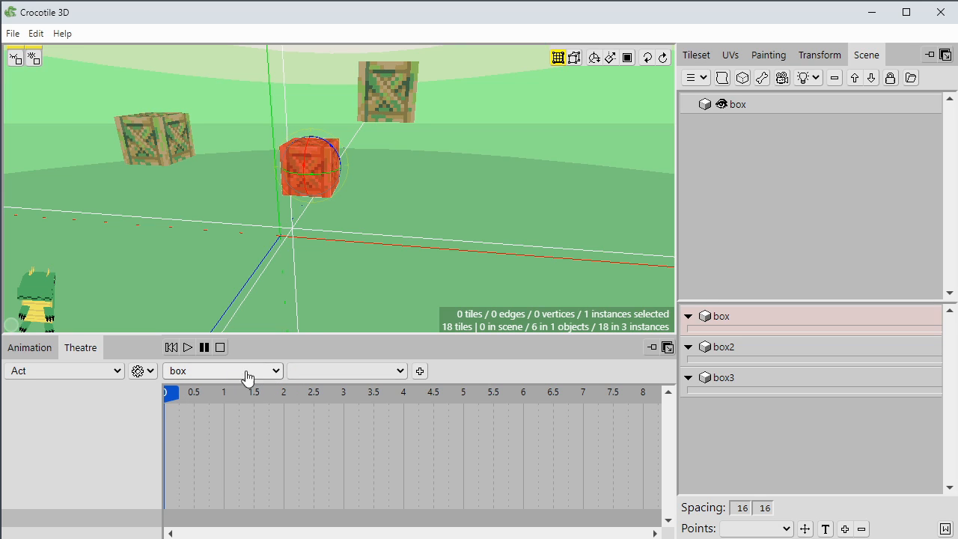
pyautogui.click(320, 371)
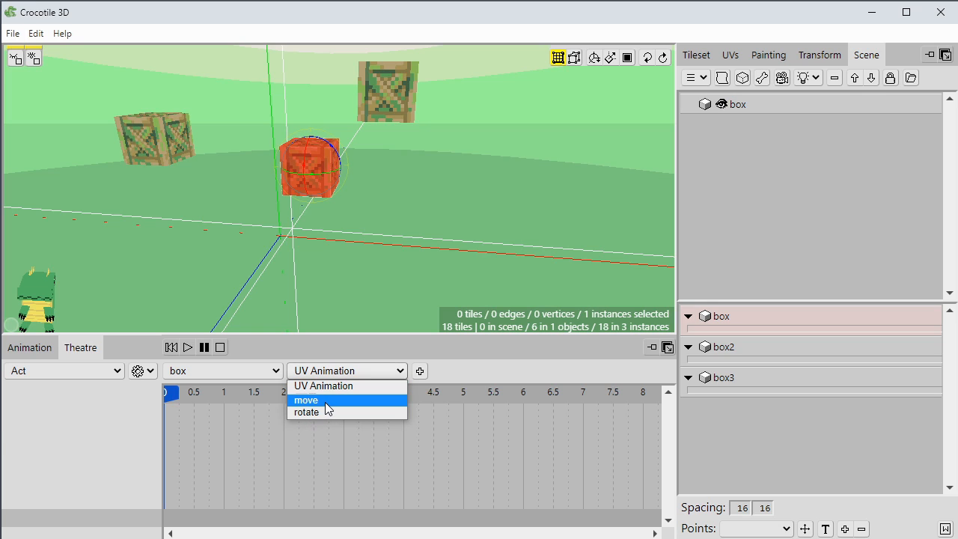
pyautogui.click(325, 403)
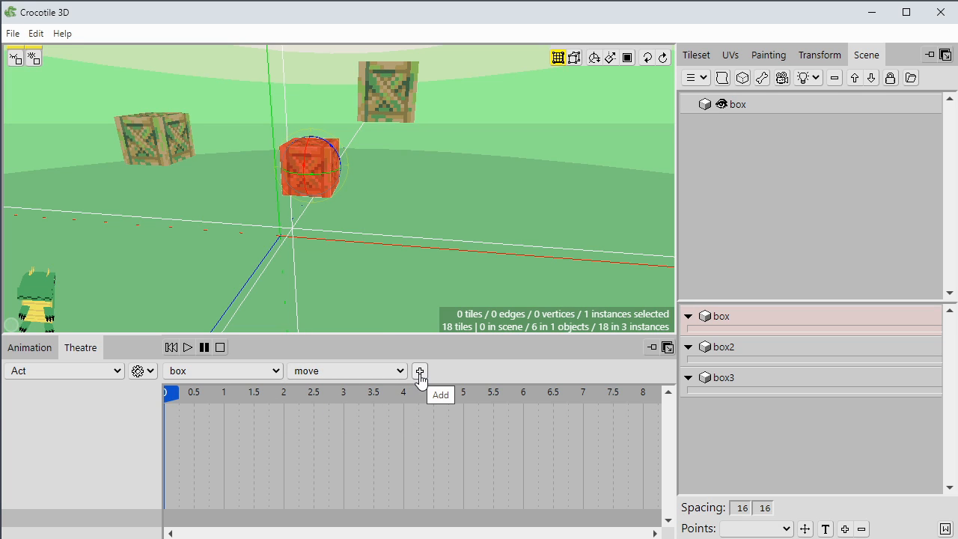
pyautogui.click(420, 372)
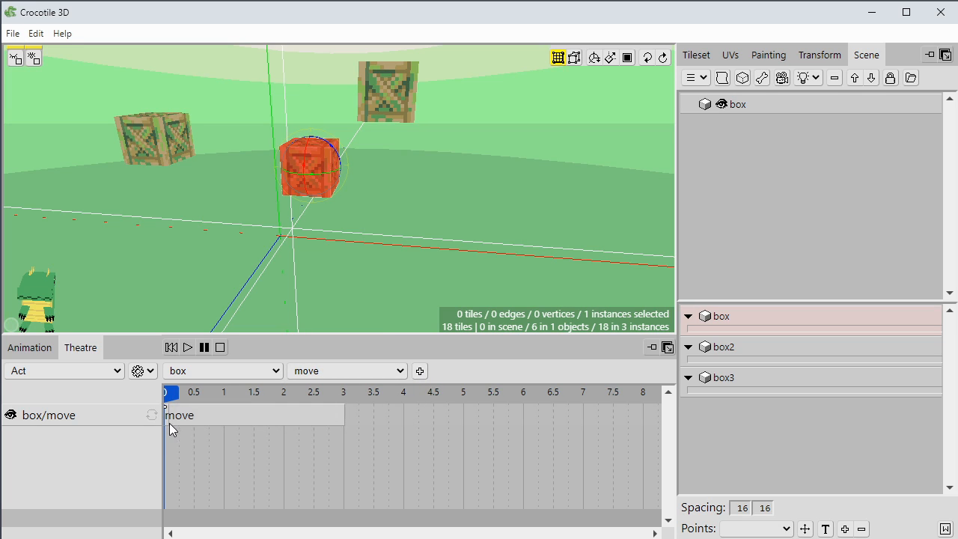
pyautogui.moveTo(209, 412)
pyautogui.mouseDown()
pyautogui.moveTo(331, 412)
pyautogui.moveTo(205, 413)
pyautogui.mouseUp()
# - Add the box actor's rotate action to the act
pyautogui.click(330, 371)
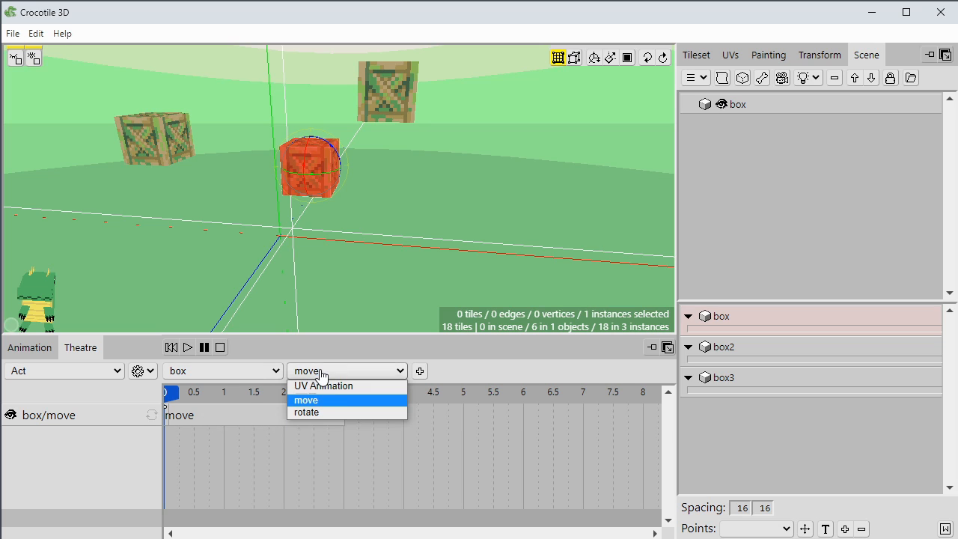
pyautogui.click(327, 411)
pyautogui.click(420, 371)
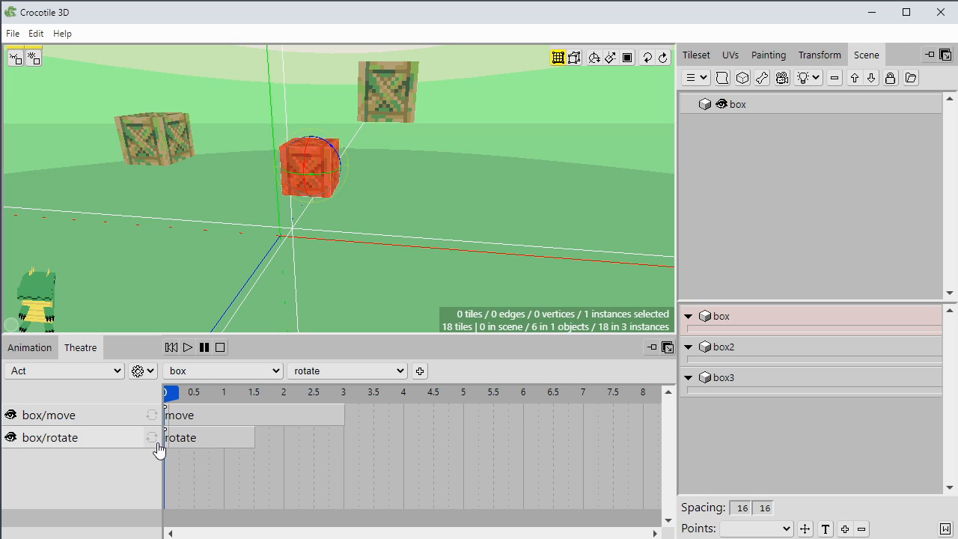
# - Shift the rotate clip to start at time 1.5 on the box/rotate track, with the playhead at time 0
pyautogui.moveTo(191, 437); pyautogui.dragTo(232, 440)
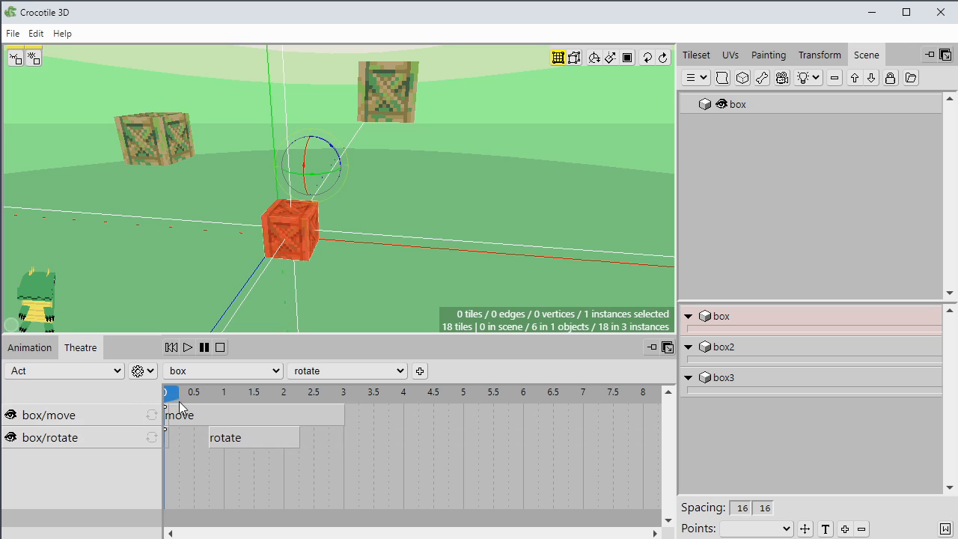
pyautogui.moveTo(173, 397)
pyautogui.mouseDown()
pyautogui.moveTo(296, 408)
pyautogui.moveTo(164, 402)
pyautogui.mouseUp()
pyautogui.moveTo(230, 448); pyautogui.dragTo(302, 439)
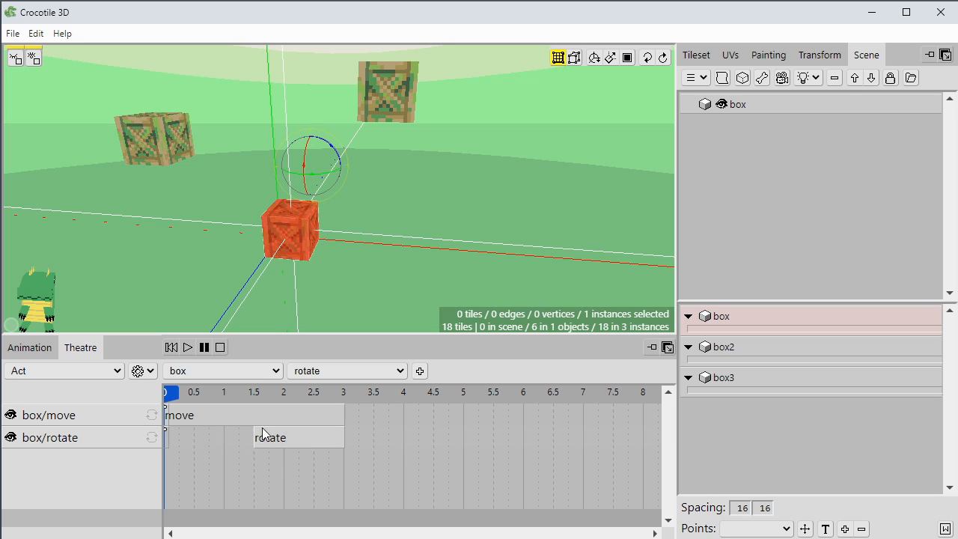
# - Play the act to preview the box's overlapping move and rotate clips, and pause the playback
pyautogui.click(188, 348)
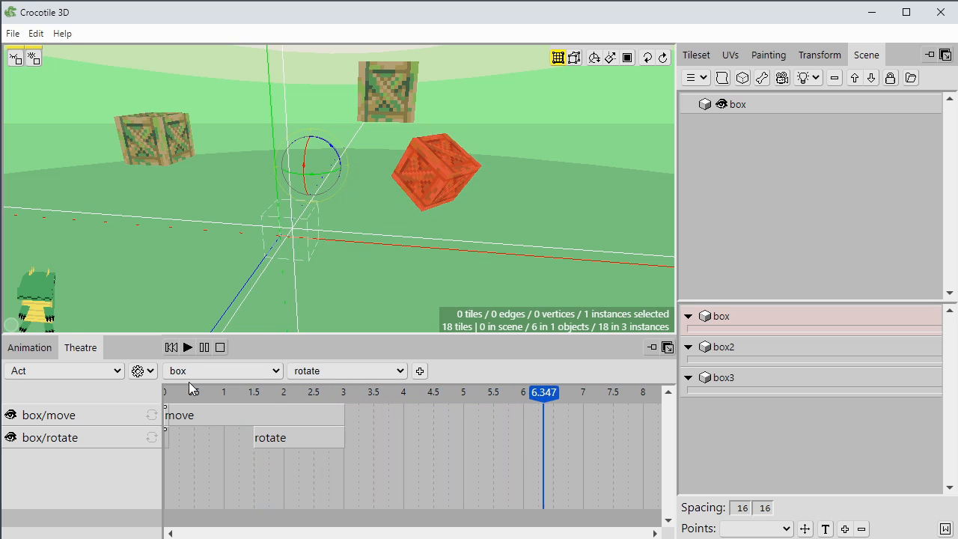
pyautogui.click(205, 347)
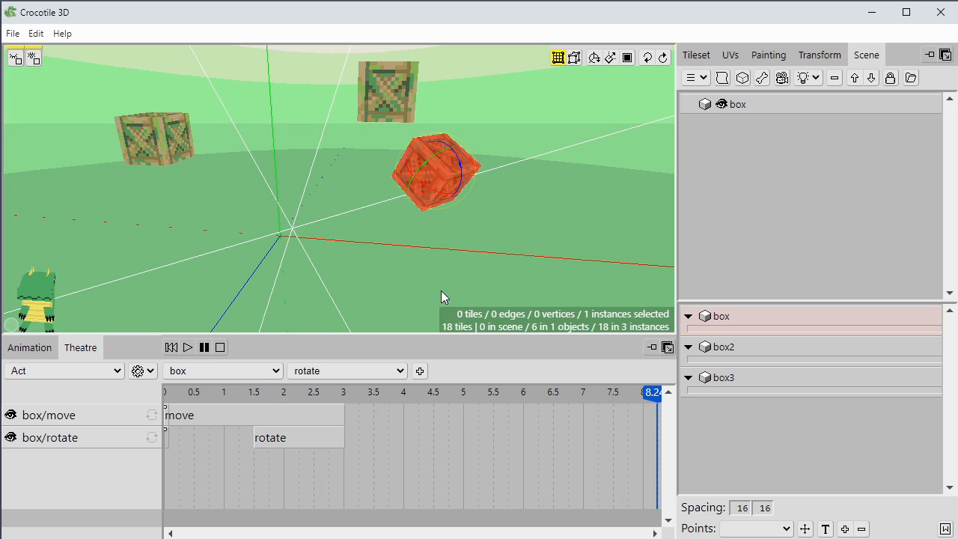
# - Add box2's Action01 action to the act and shift its clip to start at time 1
pyautogui.click(194, 371)
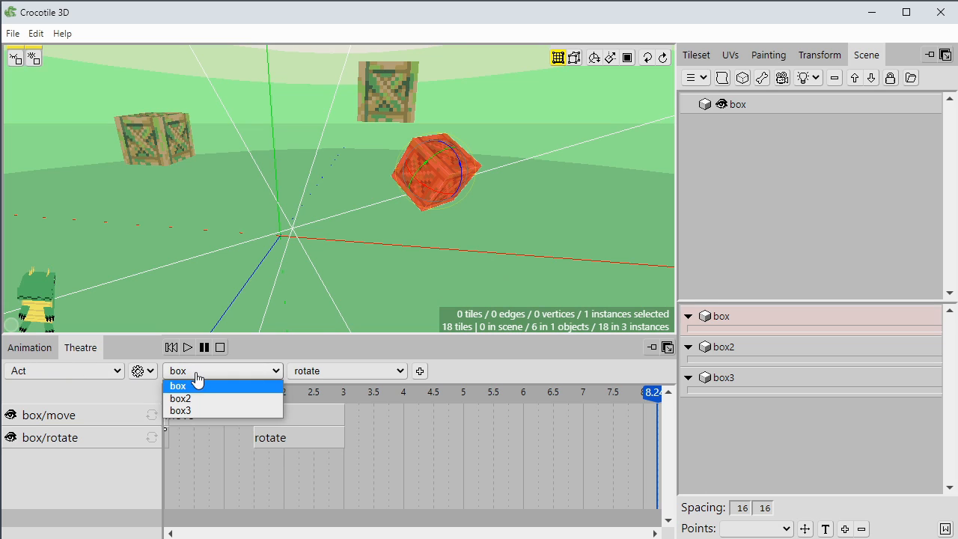
pyautogui.click(187, 398)
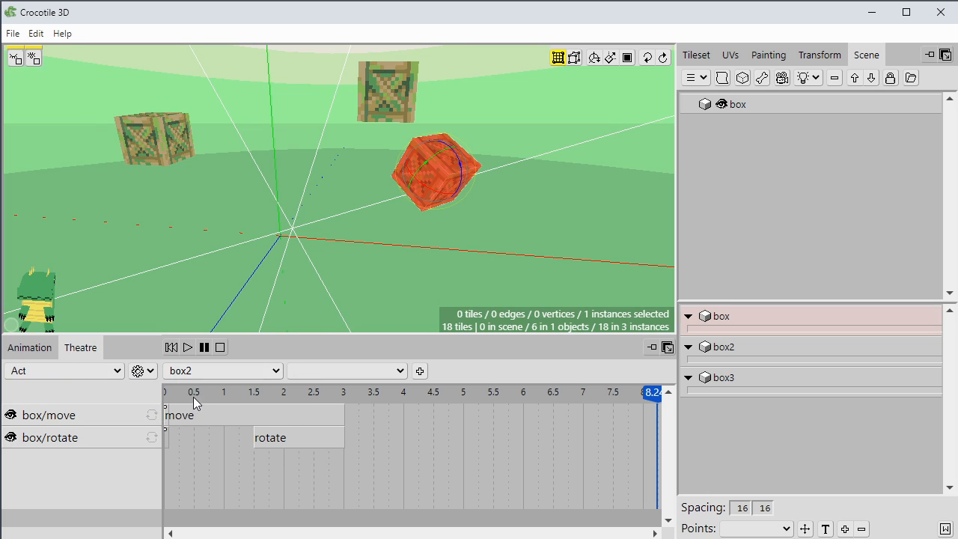
pyautogui.click(315, 380)
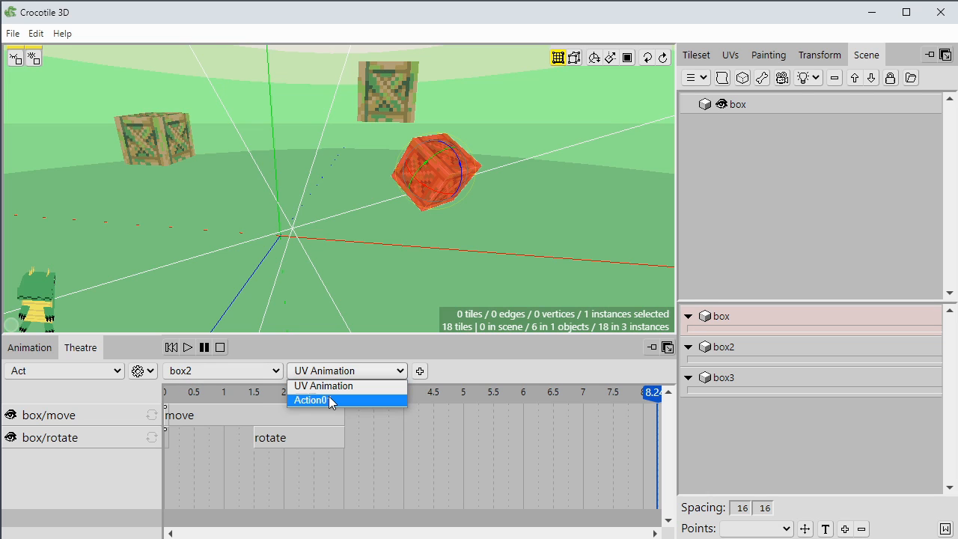
pyautogui.click(332, 400)
pyautogui.click(418, 373)
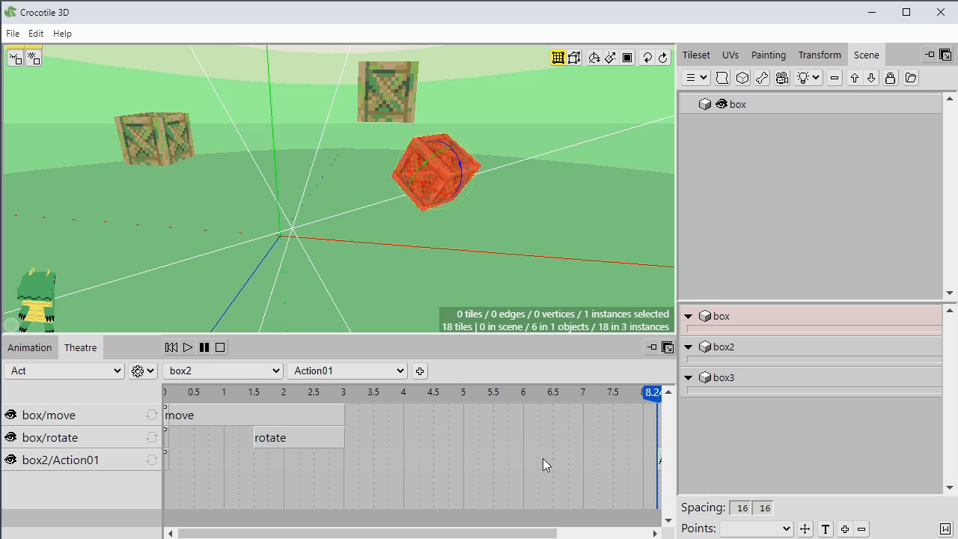
pyautogui.hscroll(1, 583, 500)
pyautogui.moveTo(643, 461); pyautogui.dragTo(362, 460)
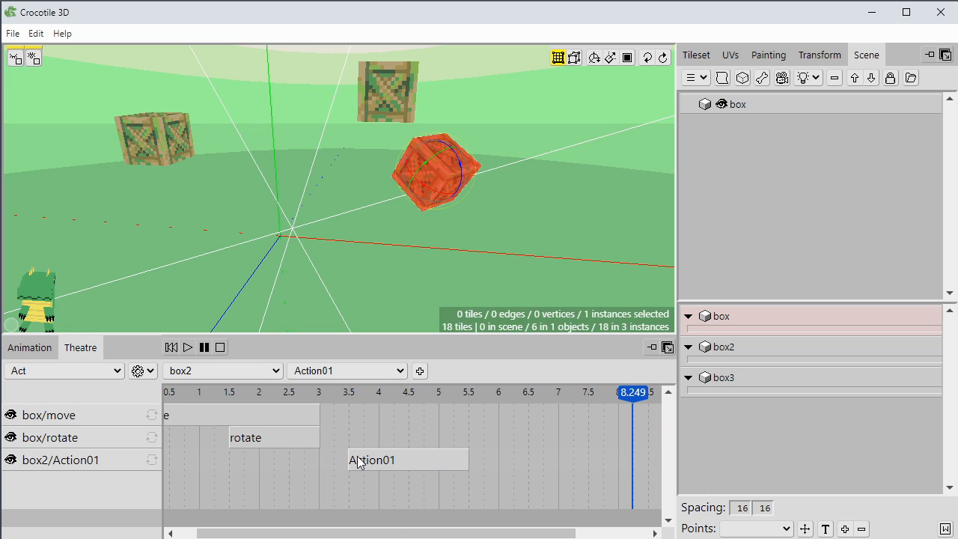
pyautogui.moveTo(391, 531); pyautogui.dragTo(374, 531)
pyautogui.moveTo(407, 458); pyautogui.dragTo(254, 463)
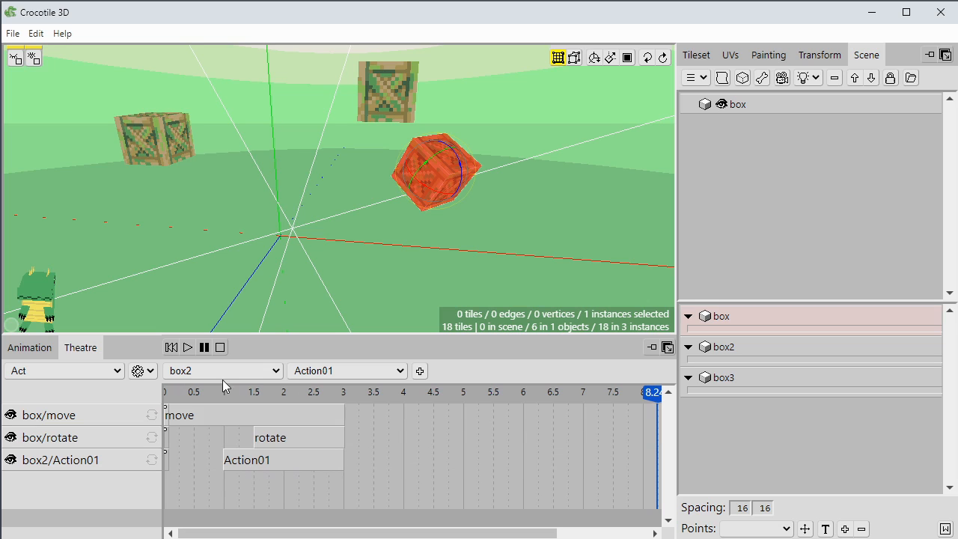
# - Play the act from the beginning to preview box and box2 moving together, and stop the playback
pyautogui.click(171, 349)
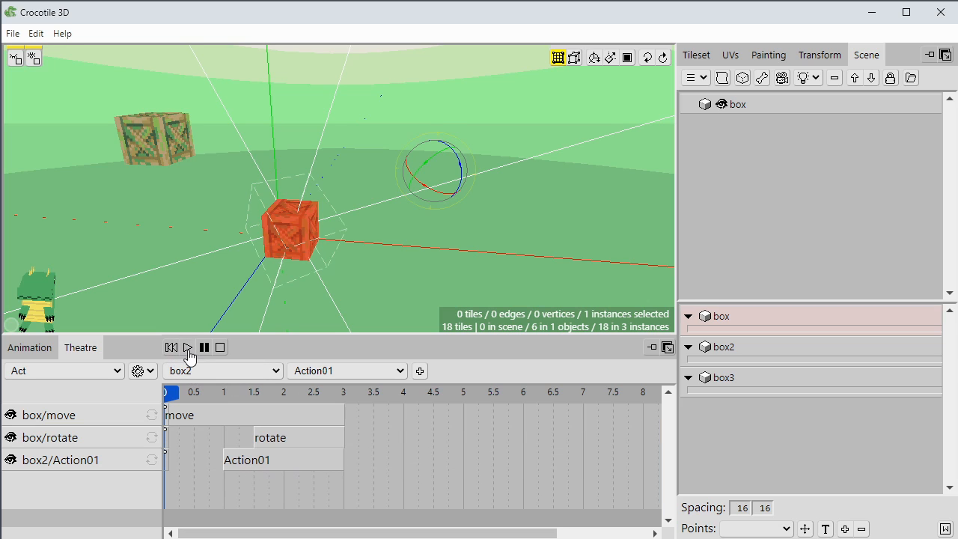
pyautogui.click(188, 349)
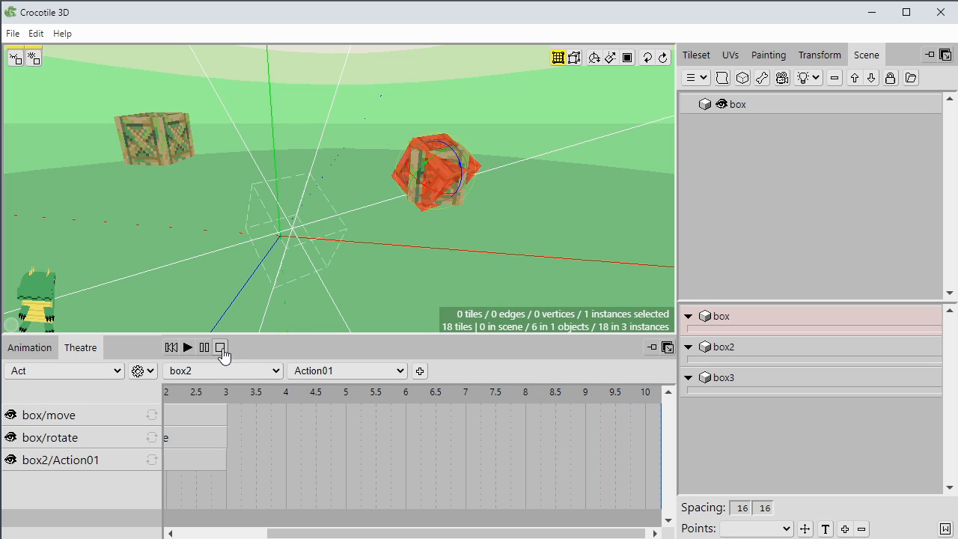
pyautogui.click(220, 347)
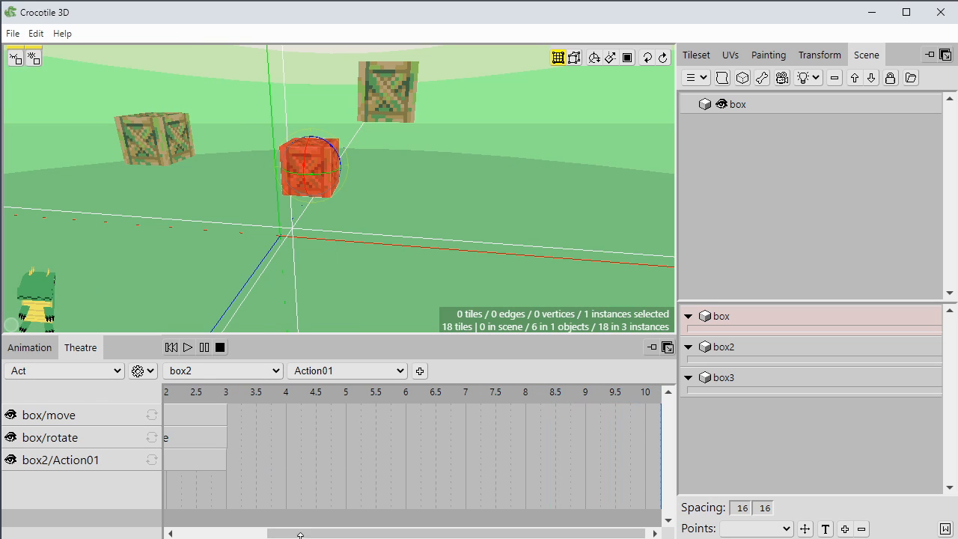
# - Add the box actor's rotate action to the act a second time and shift the new clip to start at time 4
pyautogui.moveTo(301, 535); pyautogui.dragTo(207, 534)
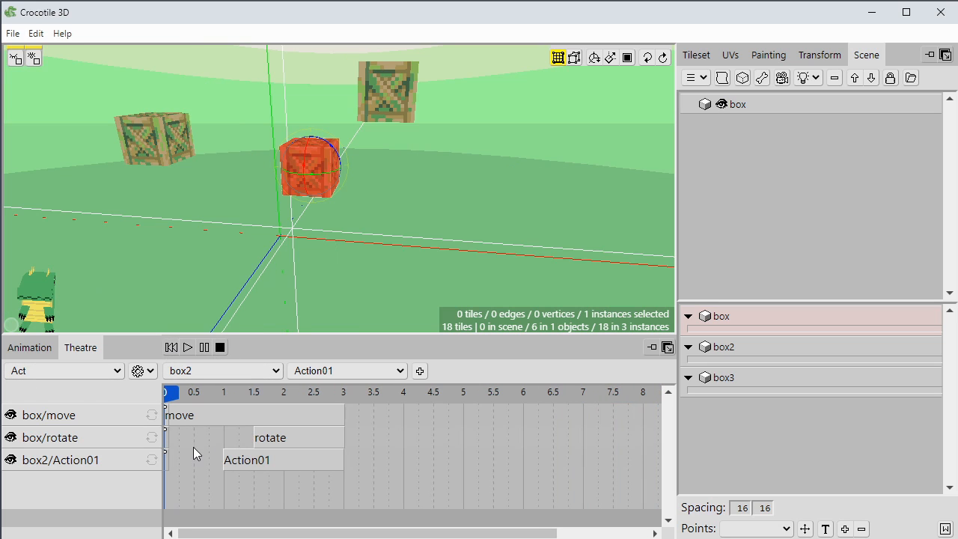
pyautogui.click(321, 375)
pyautogui.click(224, 371)
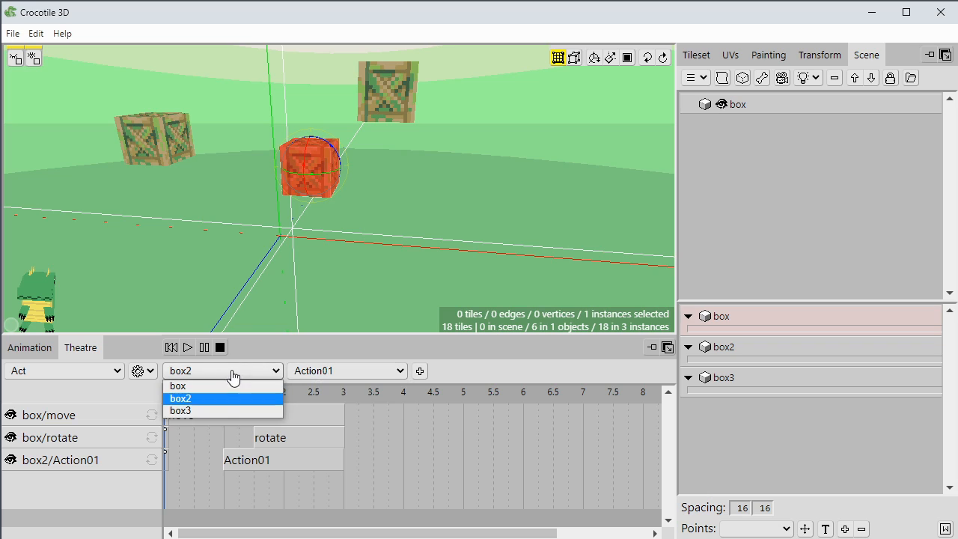
pyautogui.click(227, 385)
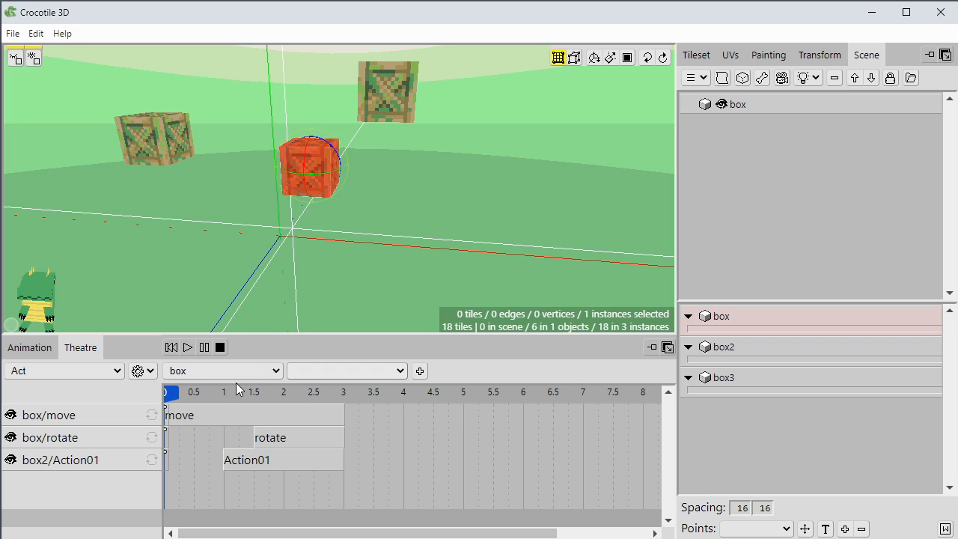
pyautogui.click(318, 373)
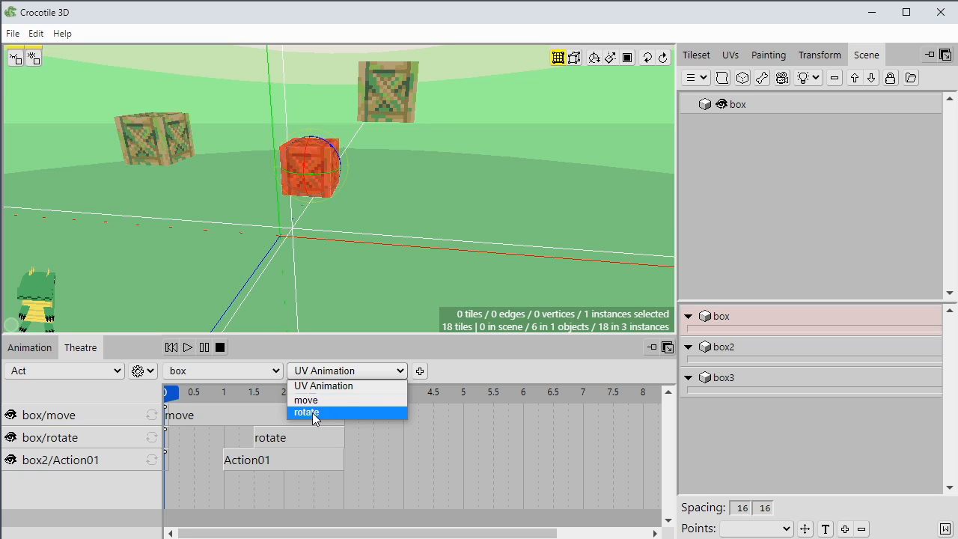
pyautogui.click(313, 413)
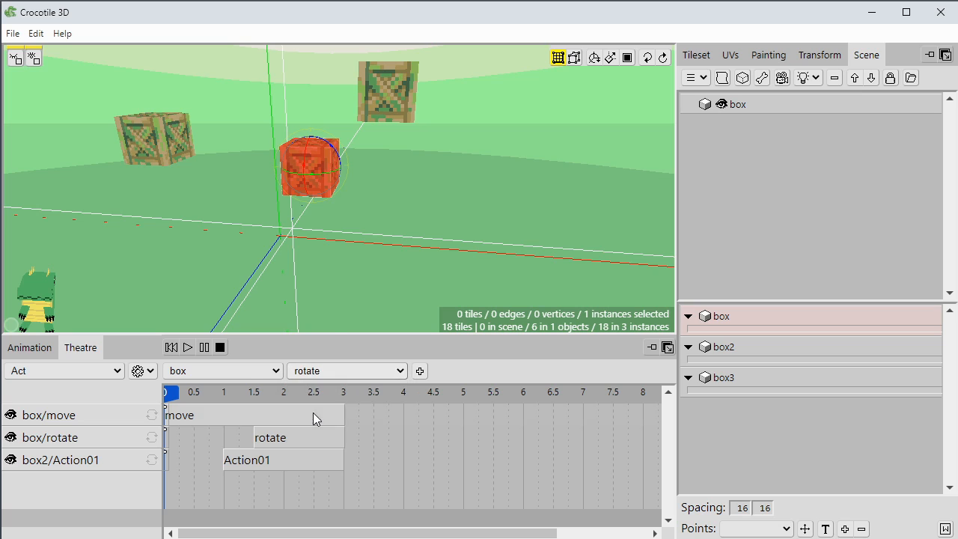
pyautogui.click(420, 372)
pyautogui.moveTo(205, 476); pyautogui.dragTo(462, 485)
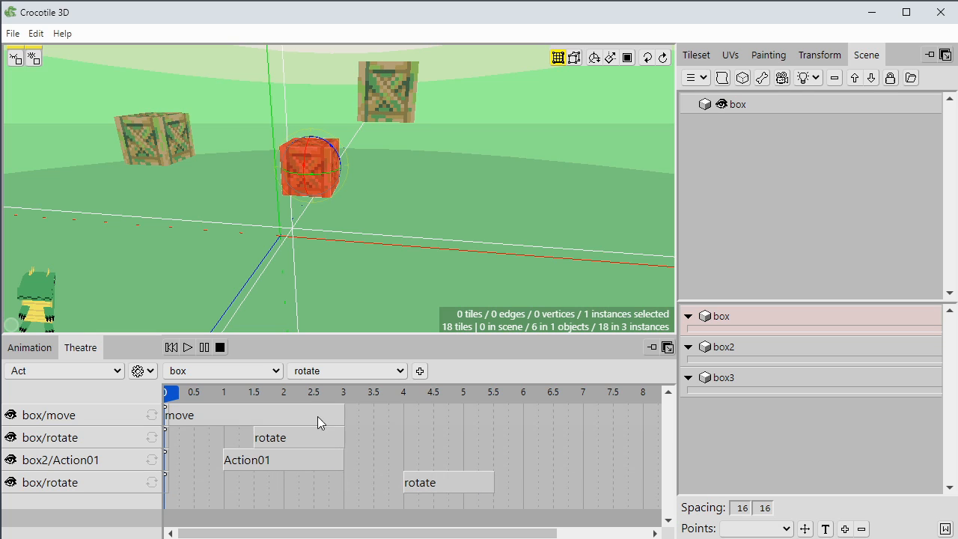
# - Play the act to preview the second rotate clip, and stop the playback
pyautogui.click(187, 348)
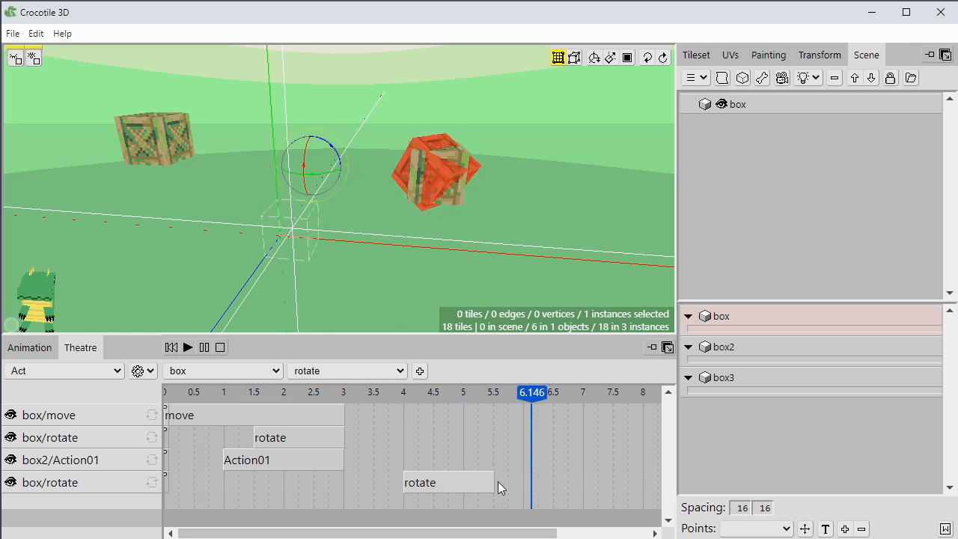
pyautogui.click(219, 347)
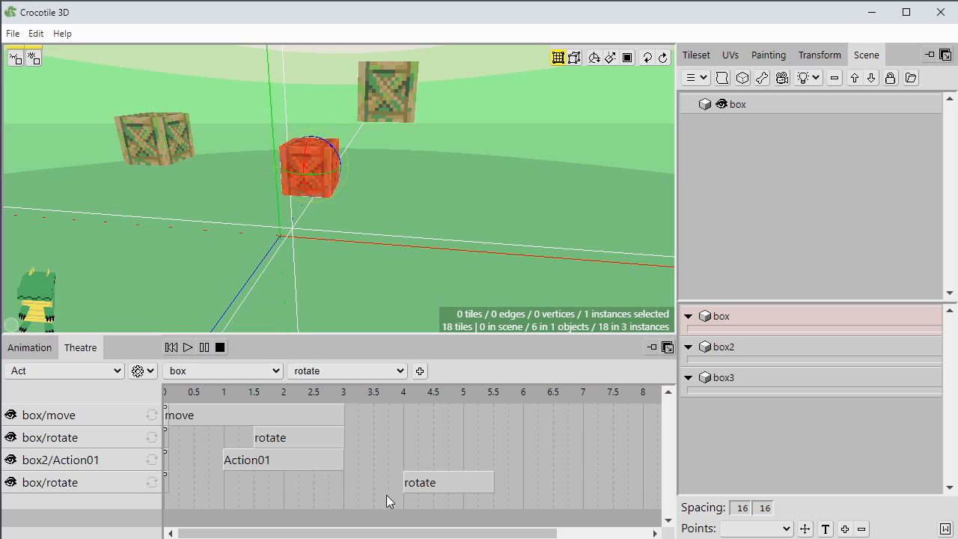
# - Shorten the second rotate clip to end at time 4.5, play the act to preview it, and pause
pyautogui.moveTo(493, 483); pyautogui.dragTo(457, 481)
pyautogui.moveTo(441, 480); pyautogui.dragTo(410, 486)
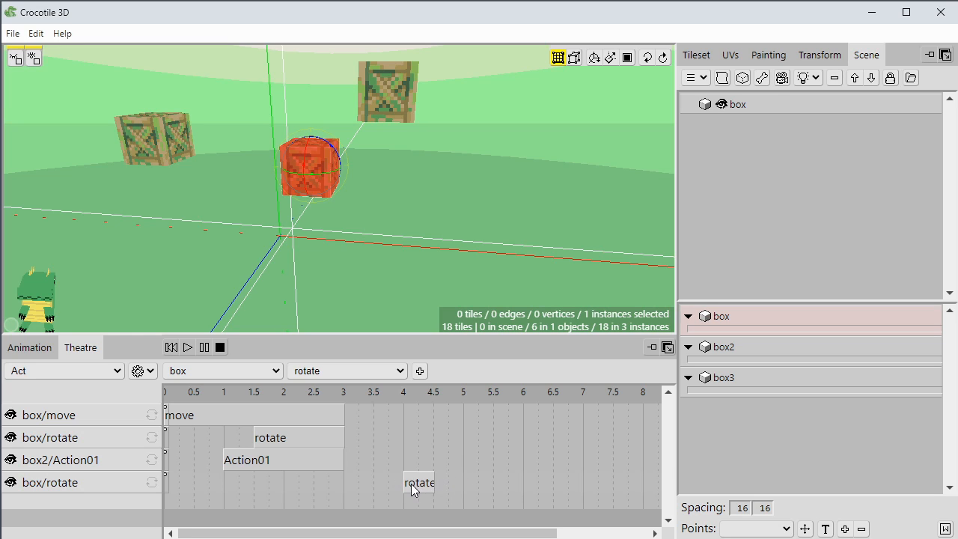
pyautogui.click(187, 347)
pyautogui.click(186, 392)
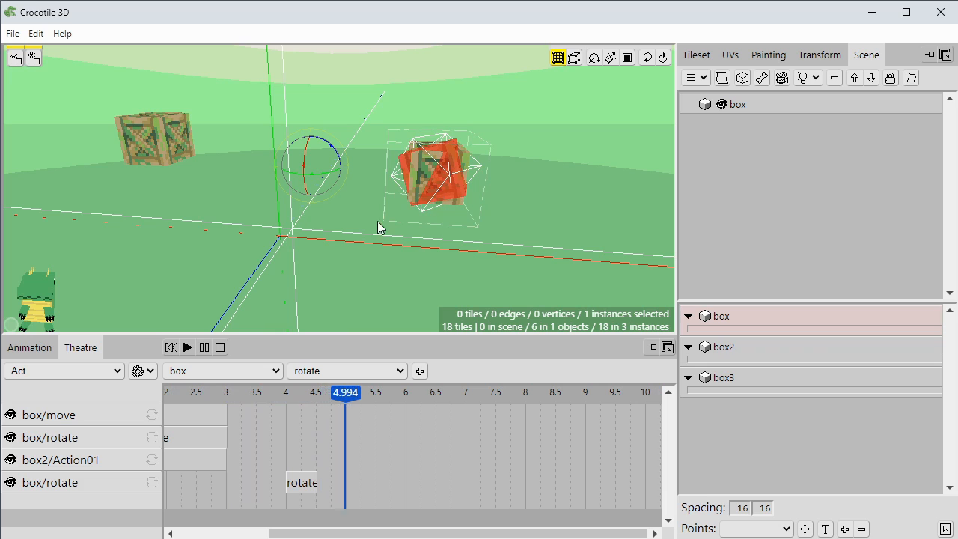
pyautogui.click(203, 349)
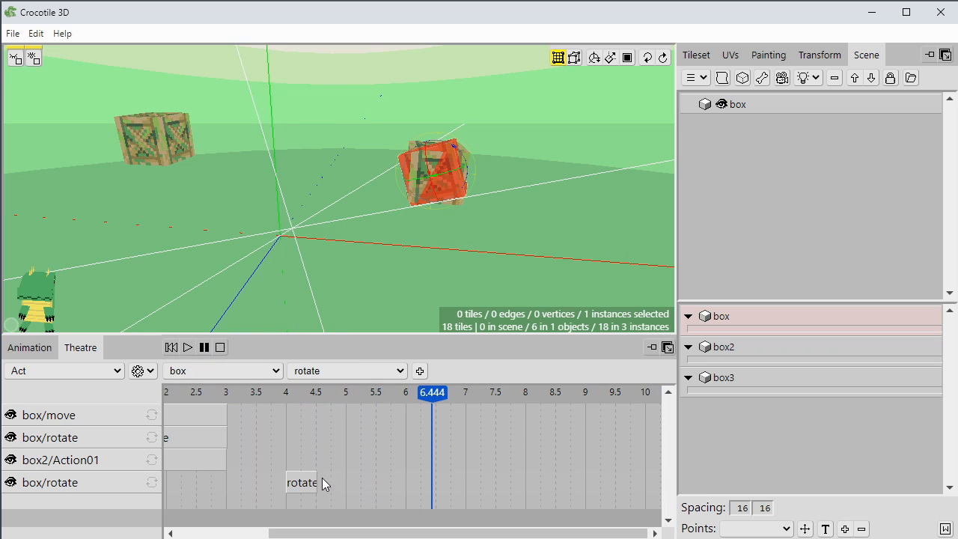
# - Extend the second rotate clip to end at time 9 and turn on looping for its track
pyautogui.moveTo(317, 482); pyautogui.dragTo(584, 480)
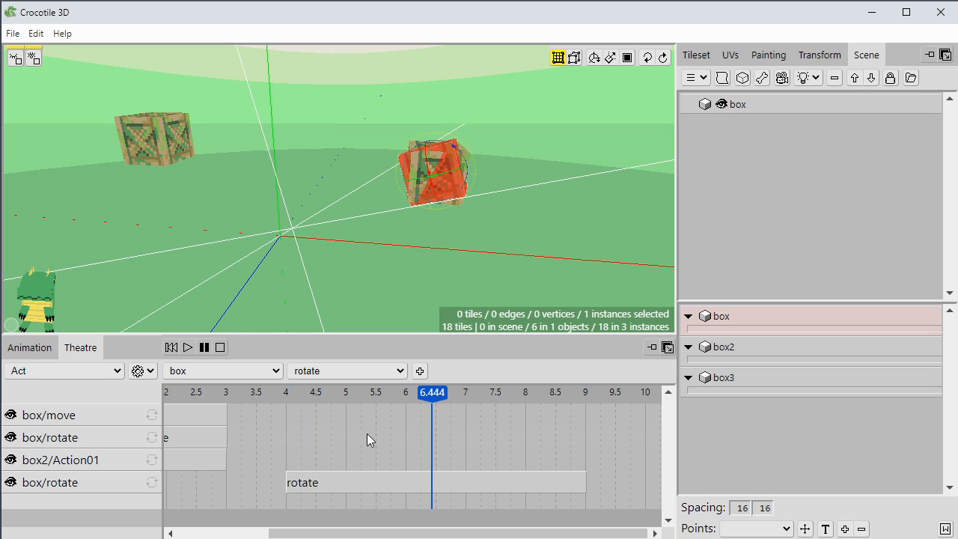
pyautogui.click(152, 483)
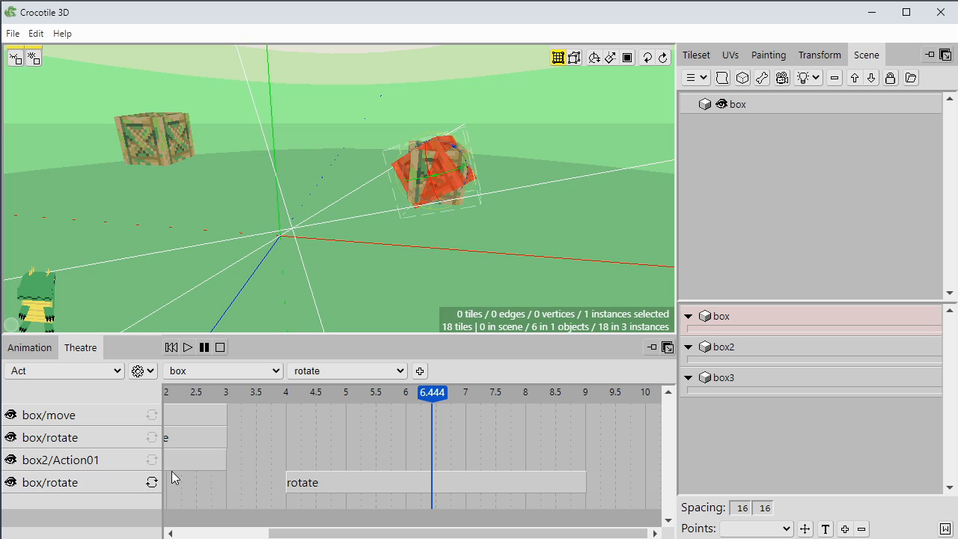
# - Play the act from a point just before the looping rotate clip to preview the repeated rotation
pyautogui.click(272, 402)
pyautogui.click(205, 347)
pyautogui.click(188, 347)
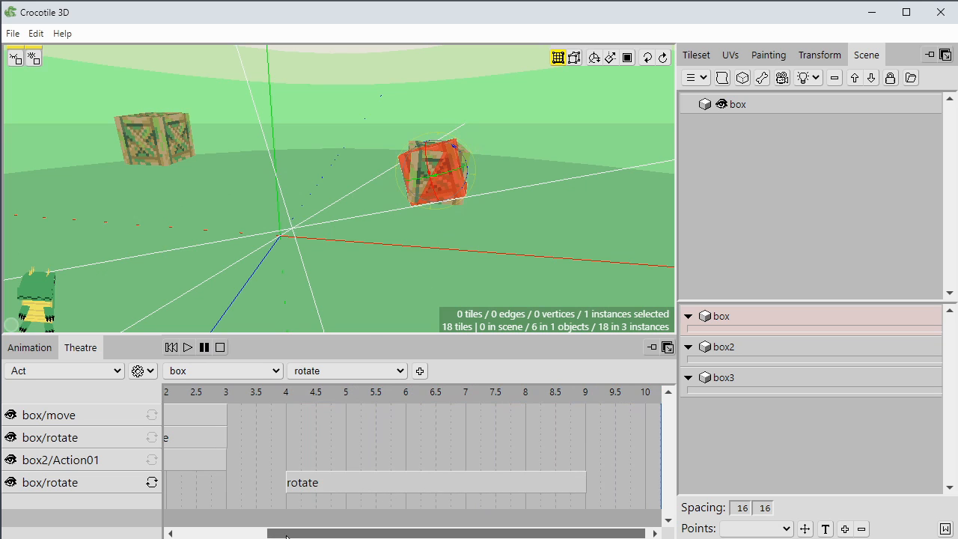
pyautogui.moveTo(287, 535); pyautogui.dragTo(197, 535)
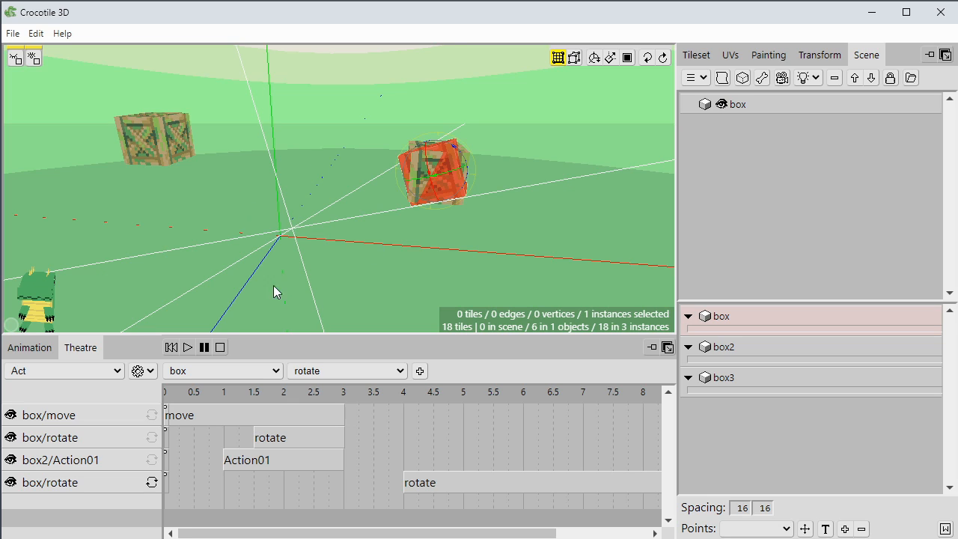
pyautogui.click(39, 372)
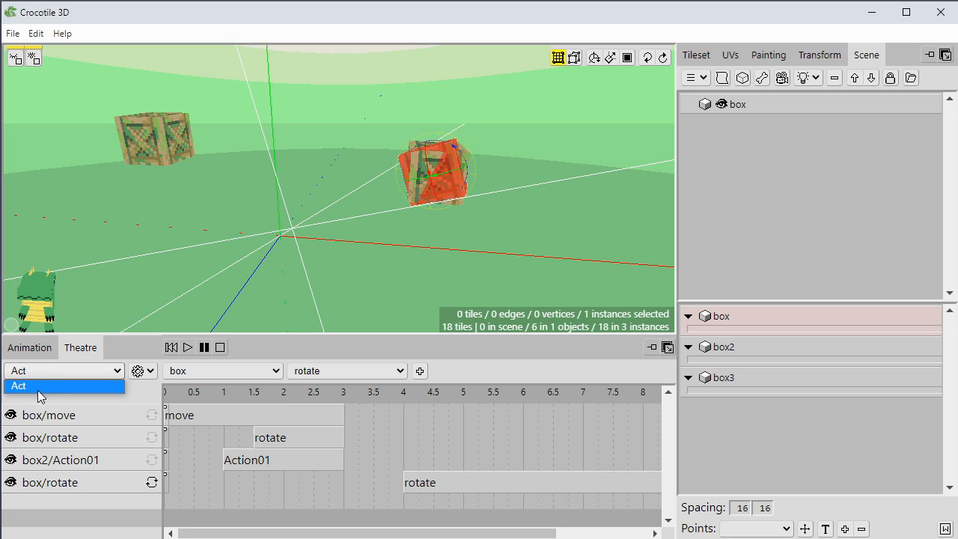
pyautogui.click(38, 389)
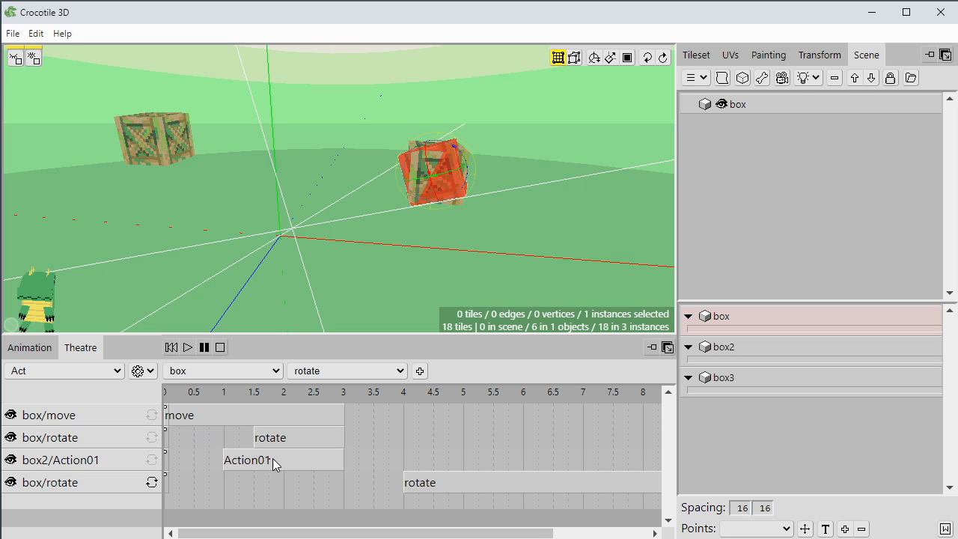
# - Shift box2's Action01 clip to start at time 4 and preview the act from the beginning, stopping the playback
pyautogui.moveTo(273, 458); pyautogui.dragTo(452, 466)
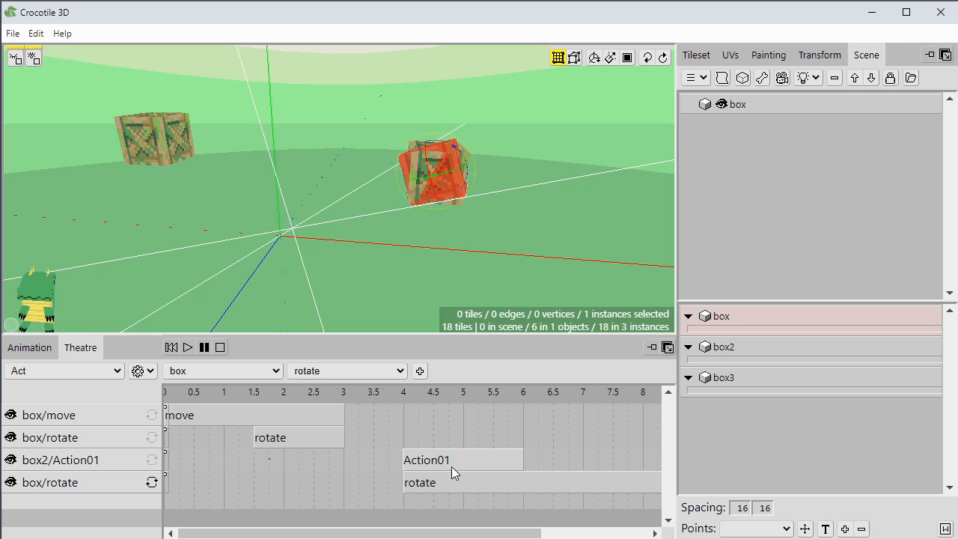
pyautogui.click(171, 347)
pyautogui.click(187, 348)
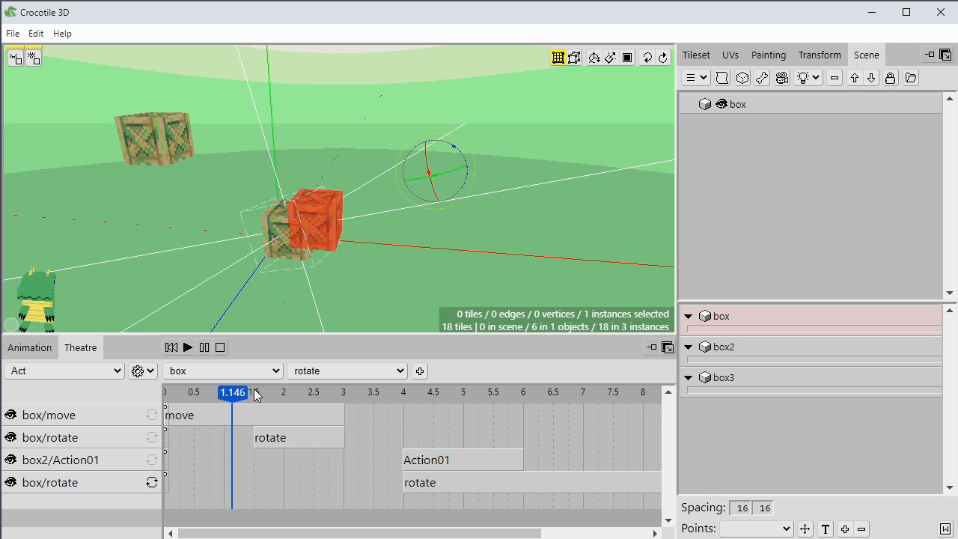
pyautogui.click(221, 347)
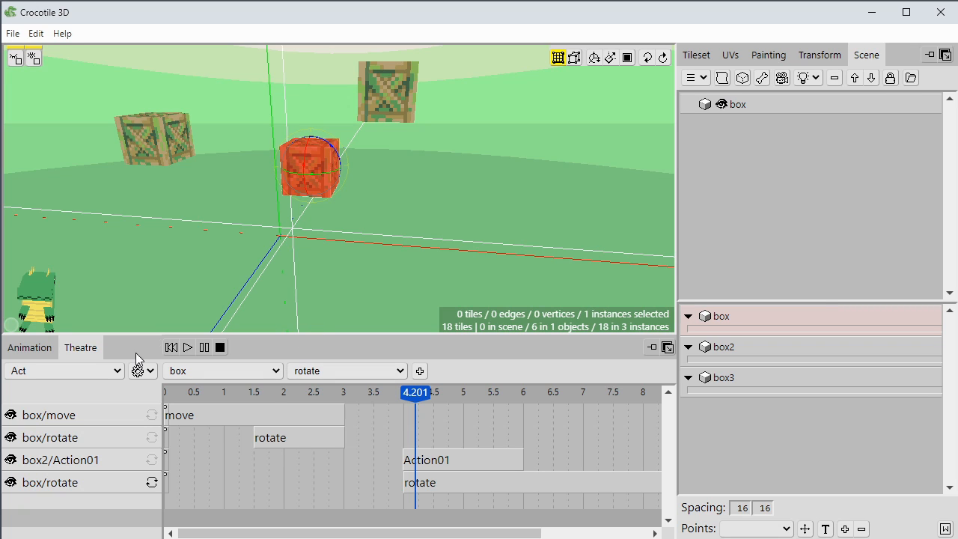
# - Switch to the Animation timeline, set the box instance's action to move, and play it from time 0
pyautogui.click(39, 351)
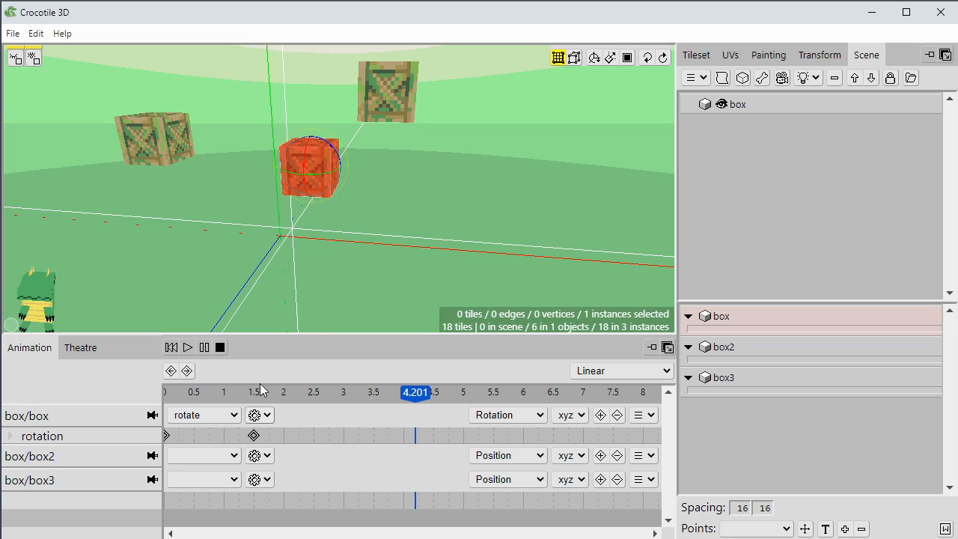
pyautogui.click(171, 347)
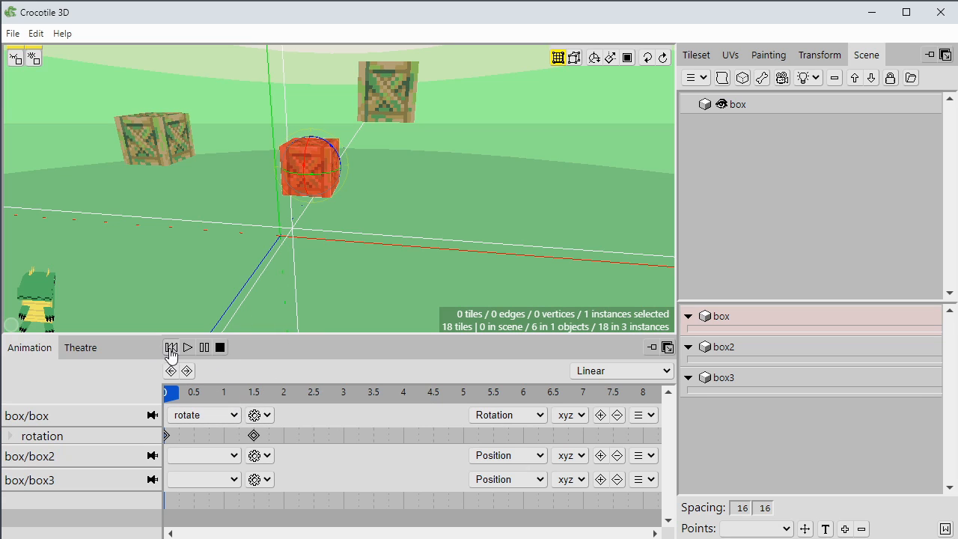
pyautogui.click(204, 348)
pyautogui.click(198, 416)
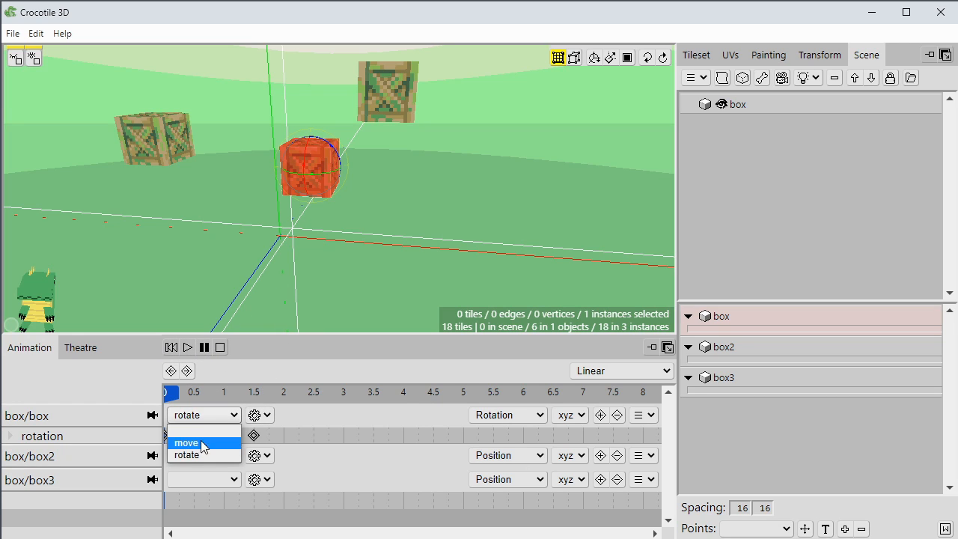
pyautogui.click(203, 442)
pyautogui.click(187, 348)
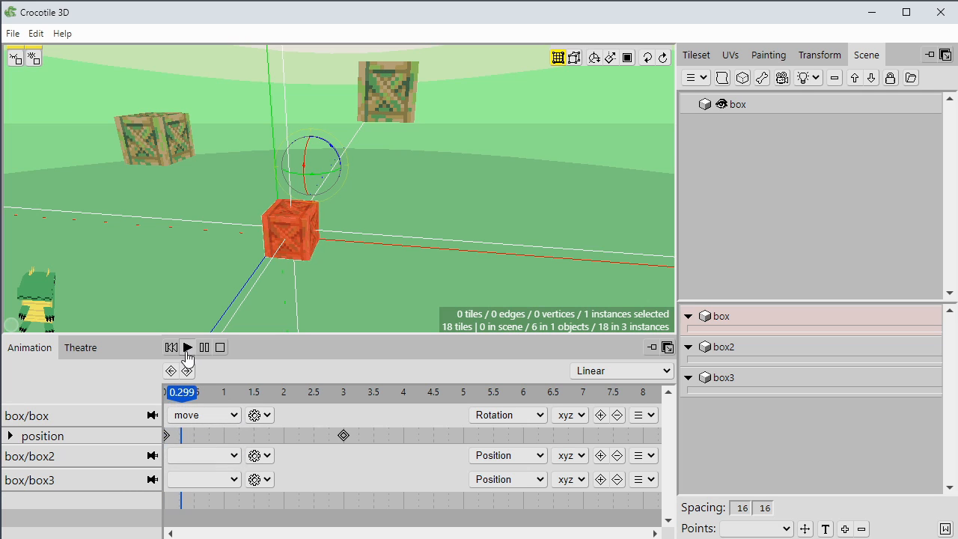
# - Replay the box instance's move action from the start, pause it, and return the playhead to time 0
pyautogui.click(170, 347)
pyautogui.click(205, 347)
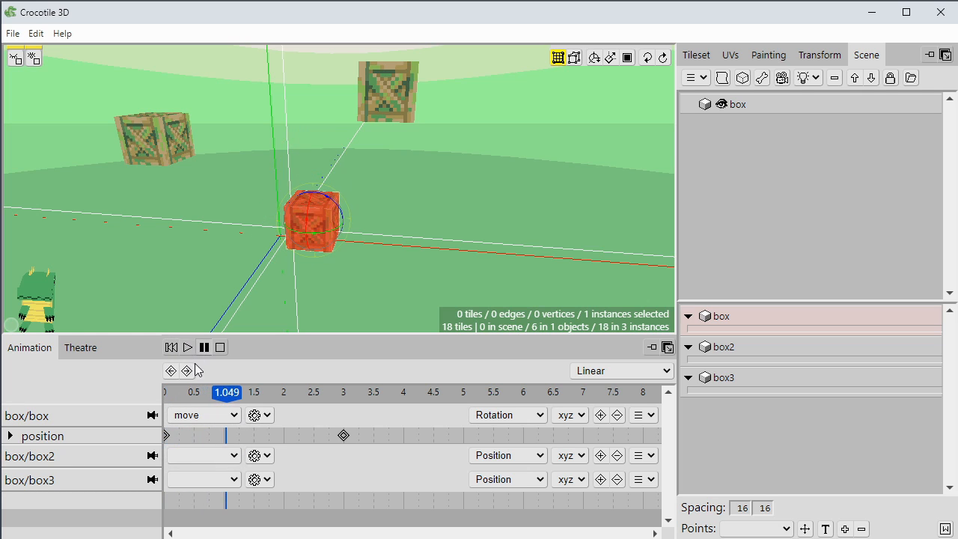
pyautogui.click(216, 396)
pyautogui.moveTo(215, 396); pyautogui.dragTo(159, 397)
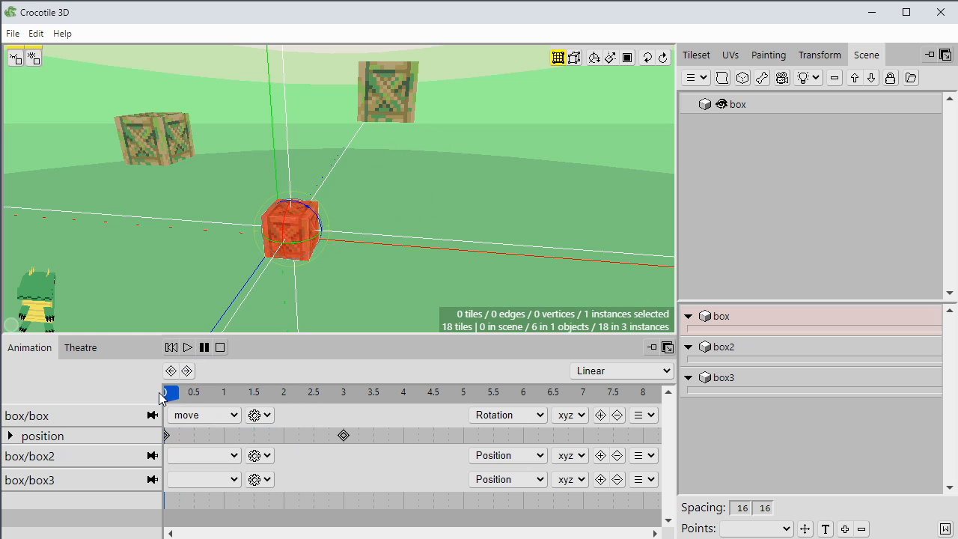
# - Add a new action to the box/box instance and rename it move2
pyautogui.click(254, 416)
pyautogui.click(269, 431)
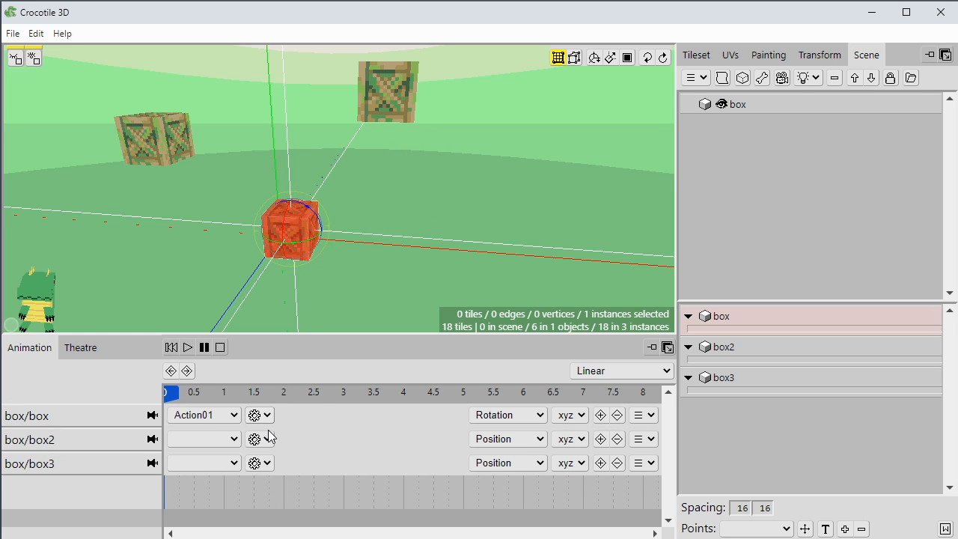
pyautogui.click(260, 416)
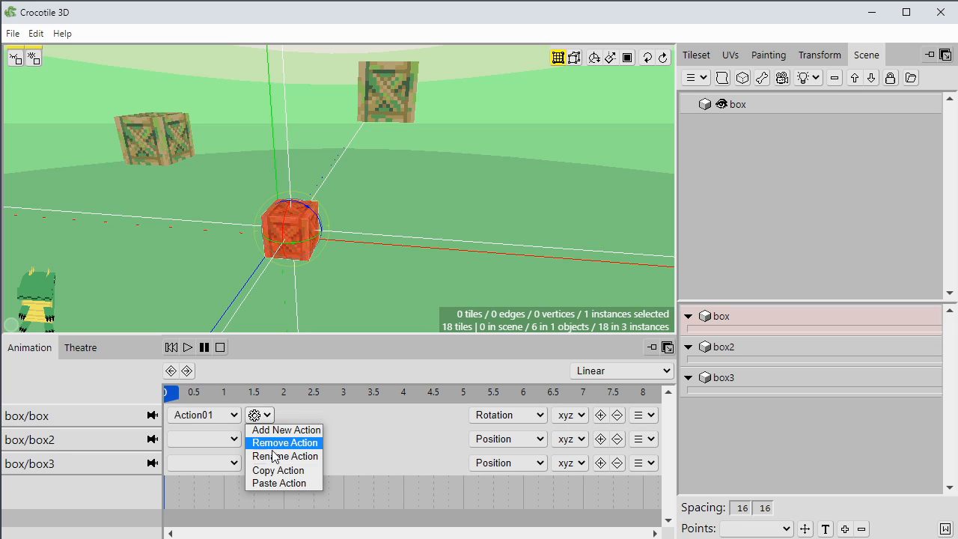
pyautogui.click(274, 456)
pyautogui.doubleClick(242, 415)
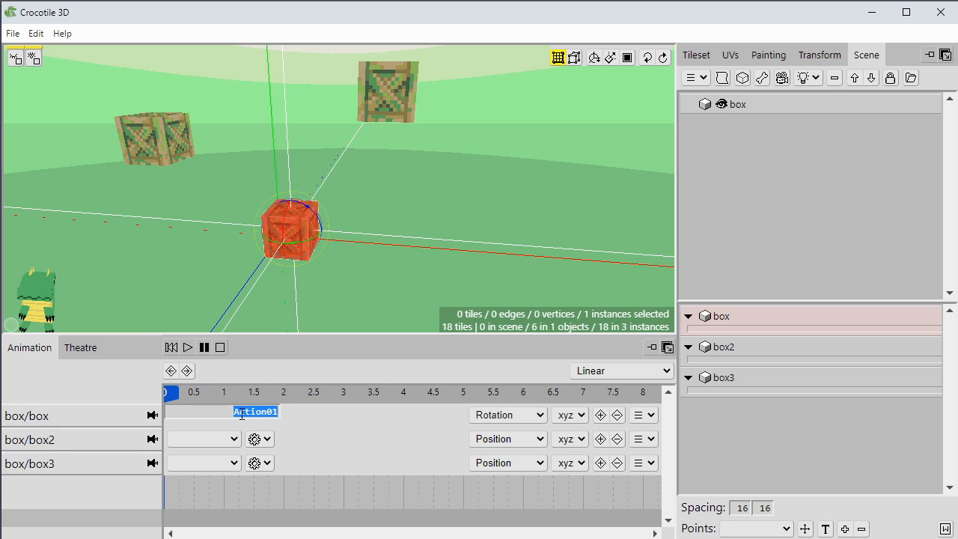
pyautogui.write('move2')
pyautogui.press('Return')
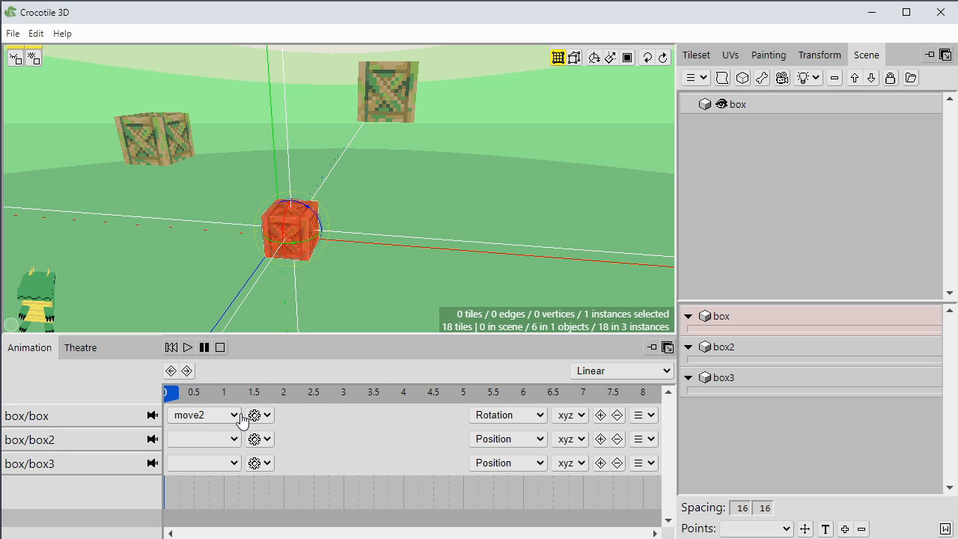
# - Set the box track to Position and add a position keyframe at 0 seconds in its move2 animation
pyautogui.click(498, 416)
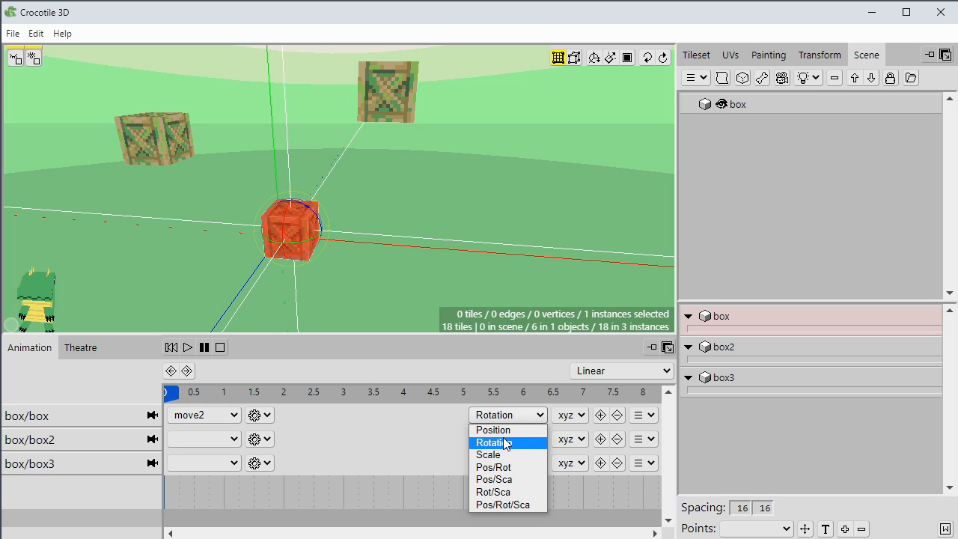
pyautogui.click(511, 428)
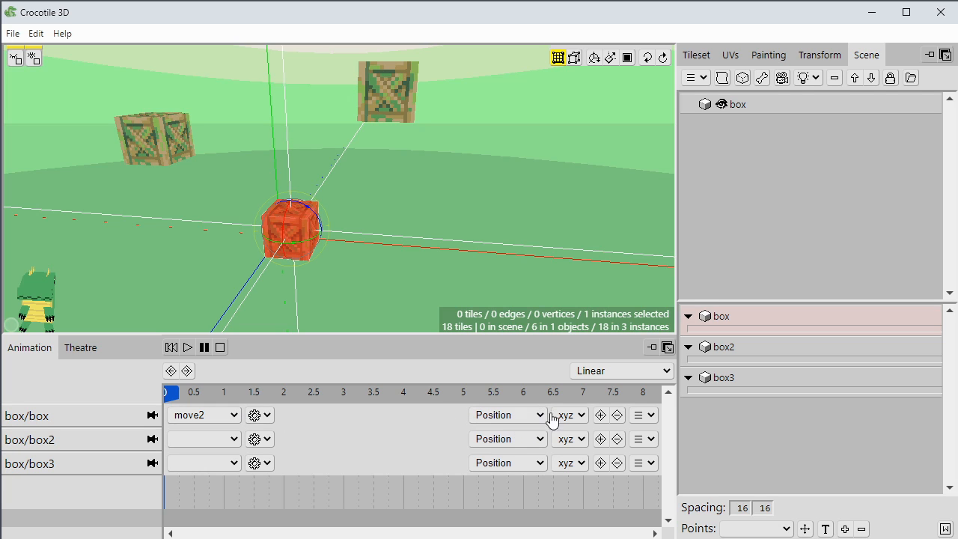
pyautogui.click(600, 415)
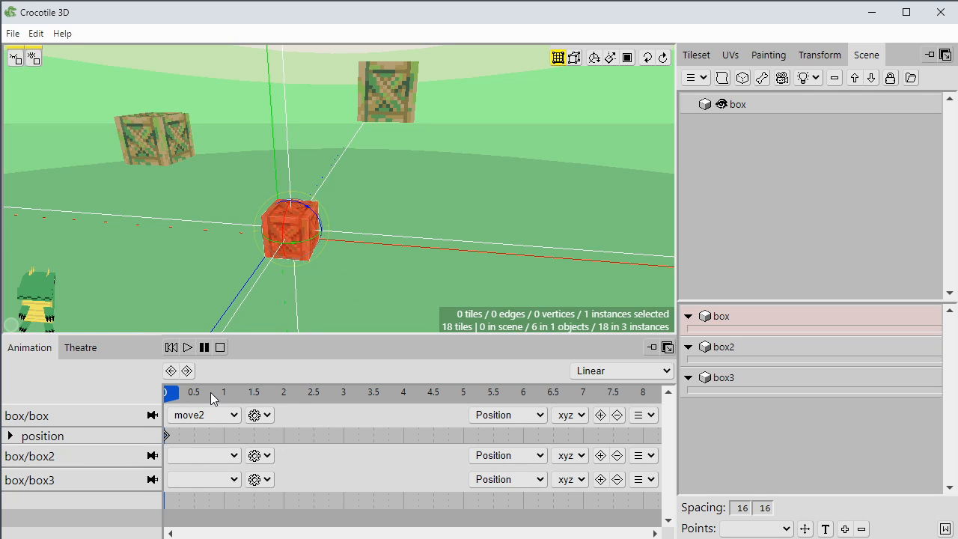
# - At 2 seconds, move the box to about (-2, 3.5, 0.5) and add a position keyframe for it
pyautogui.moveTo(200, 397); pyautogui.dragTo(284, 398)
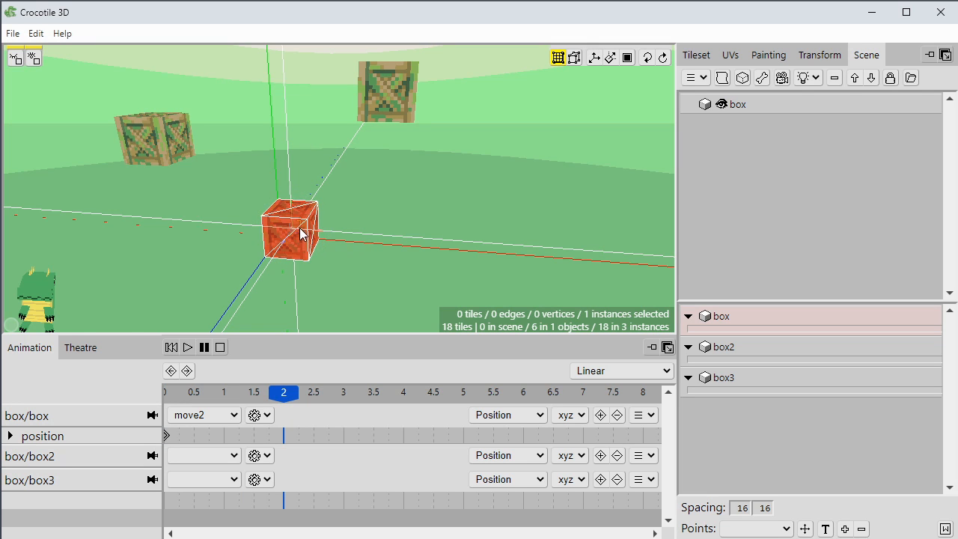
pyautogui.press('r')
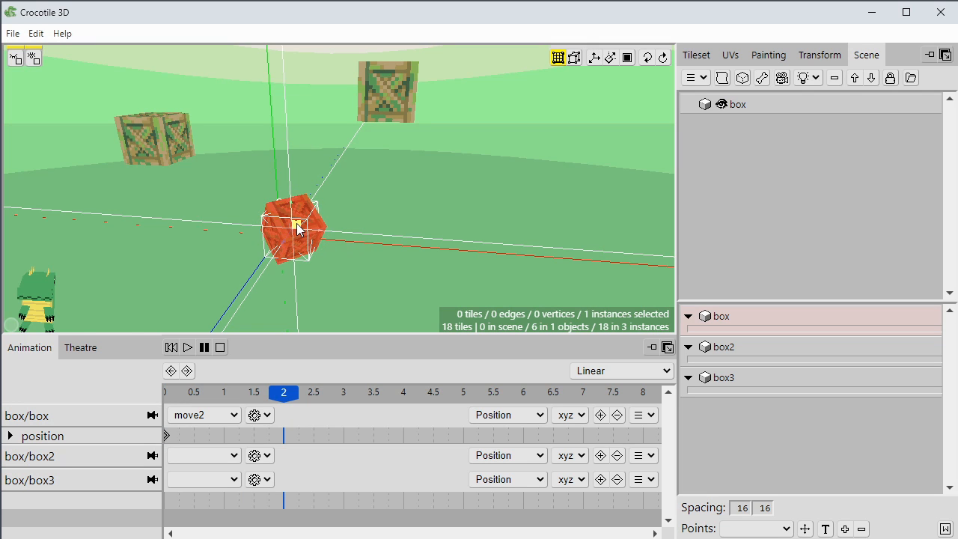
pyautogui.moveTo(297, 224); pyautogui.dragTo(181, 92)
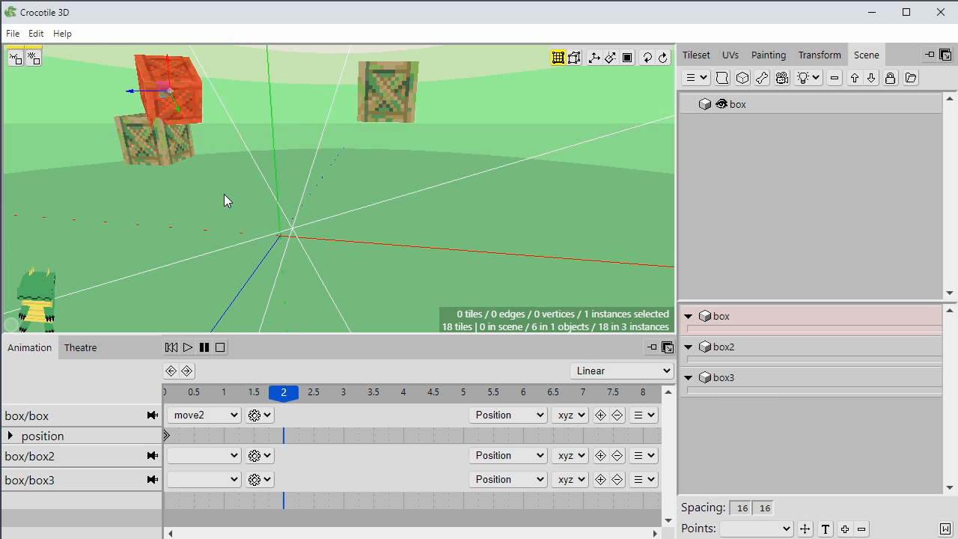
pyautogui.click(601, 415)
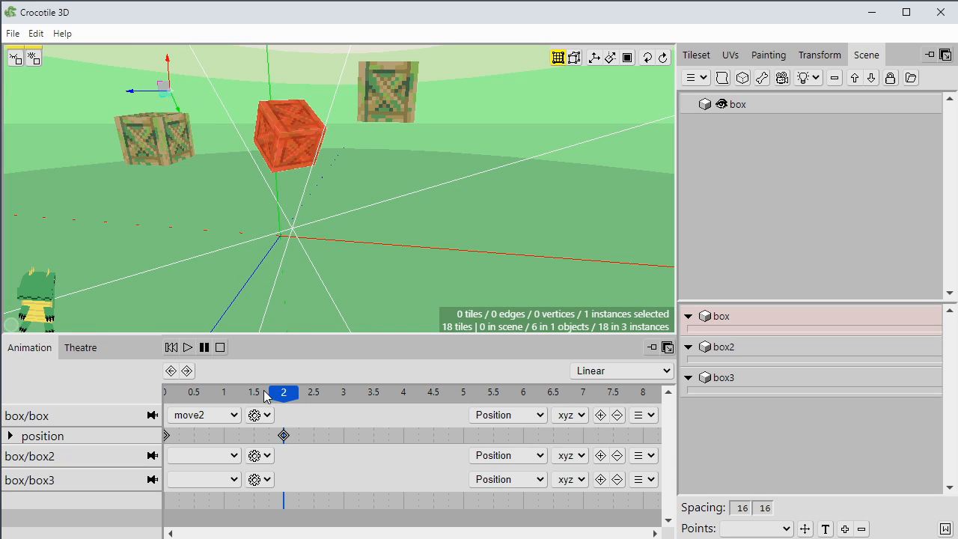
# - Play the move2 animation from the start and pause it
pyautogui.moveTo(282, 393); pyautogui.dragTo(150, 394)
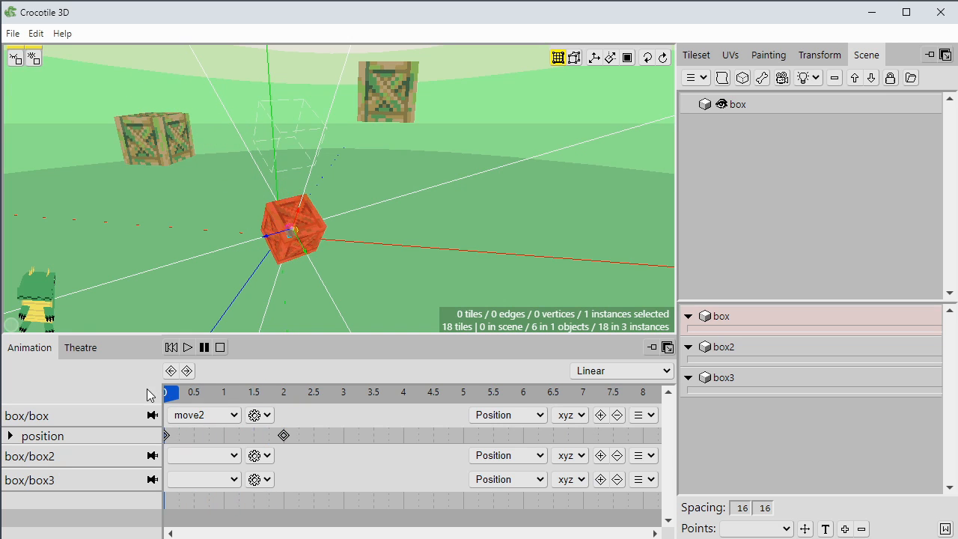
pyautogui.click(188, 348)
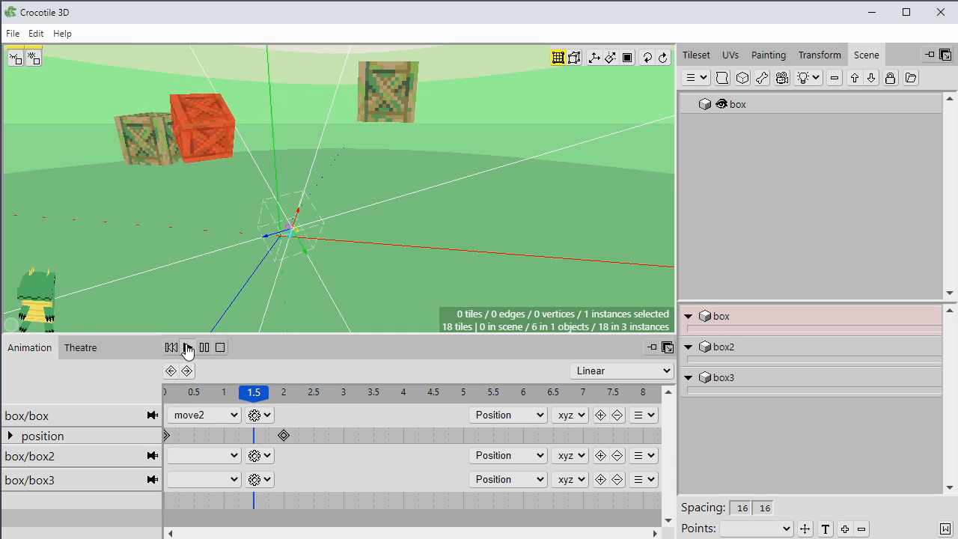
pyautogui.click(204, 347)
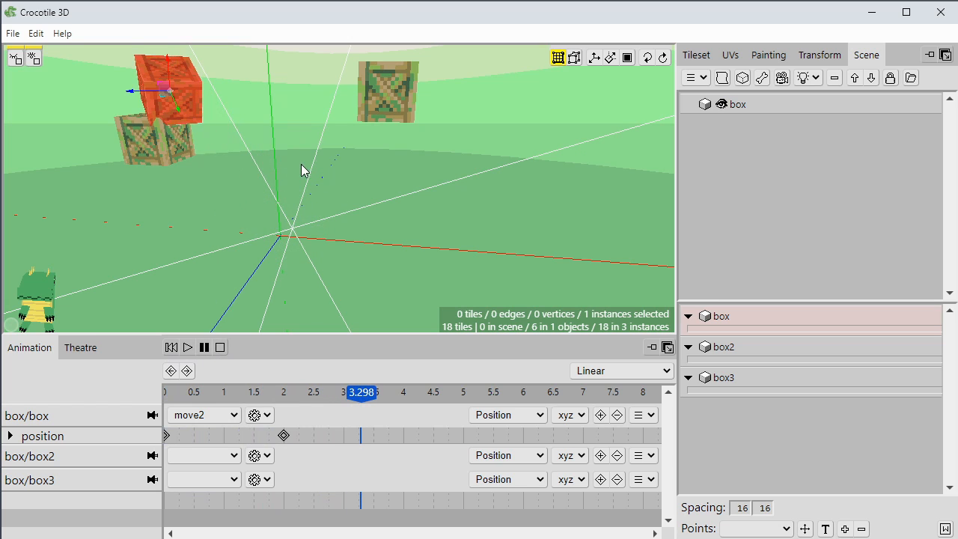
# - Set the selected box's Y and Z rotation to 0 in its transform properties
pyautogui.click(822, 63)
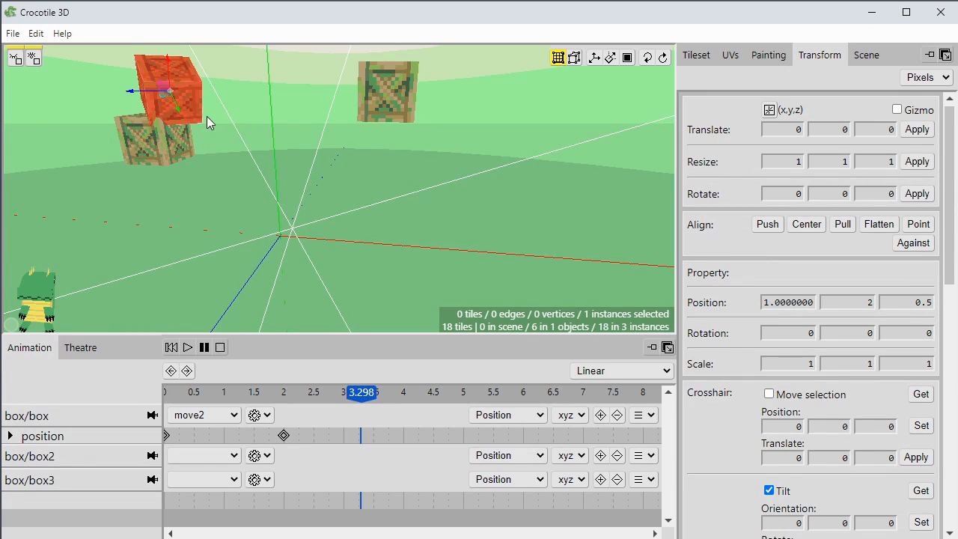
pyautogui.click(852, 334)
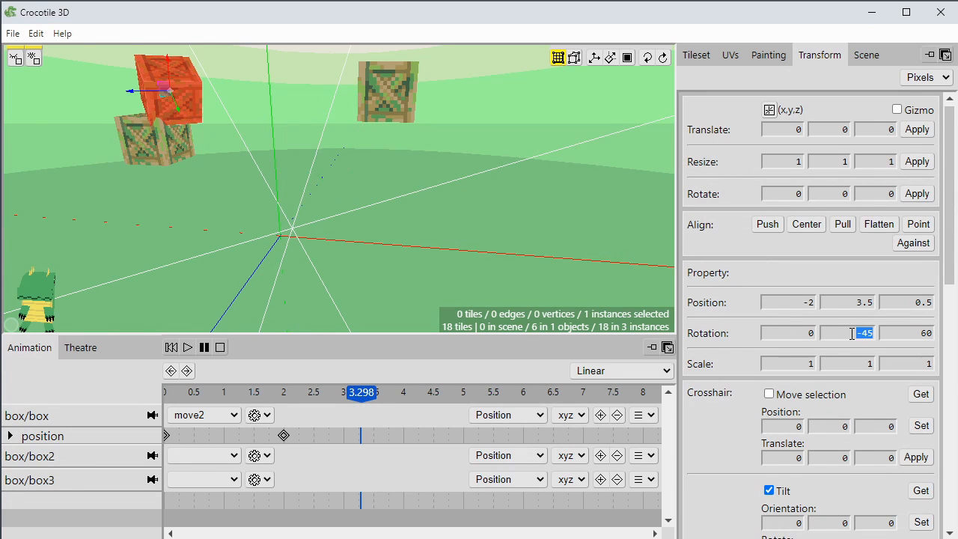
pyautogui.write('0')
pyautogui.doubleClick(906, 334)
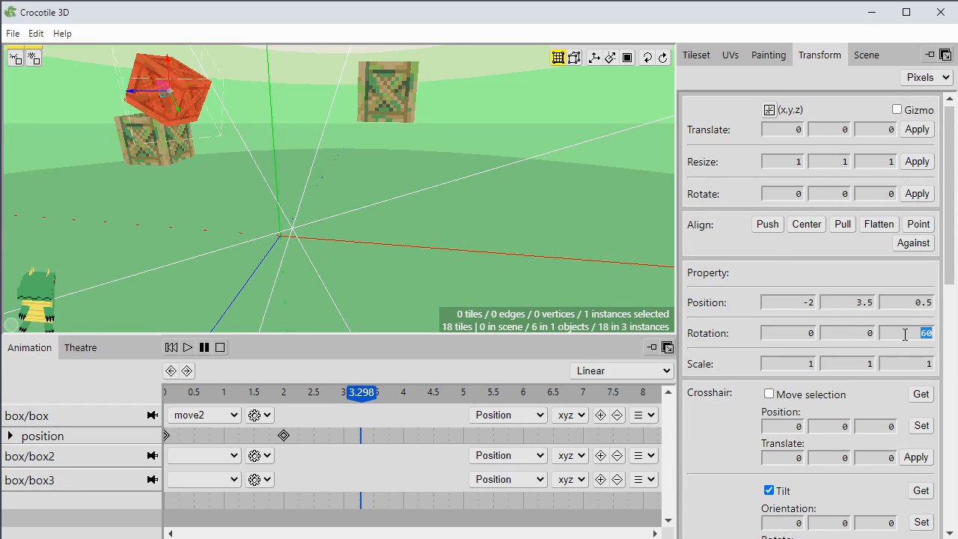
pyautogui.write('0')
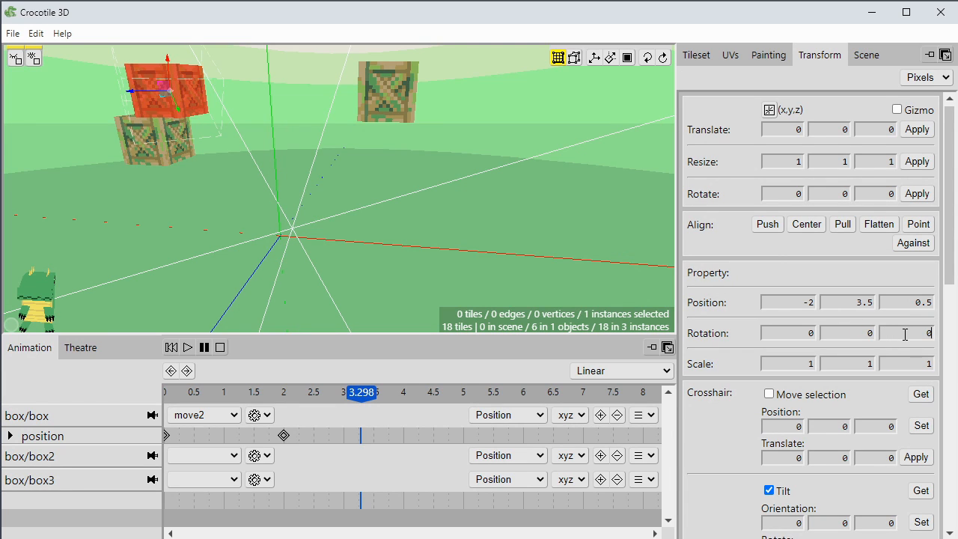
# - Stop the animation, deselect the box and replay move2 from 0 seconds to check the corrected motion
pyautogui.click(222, 348)
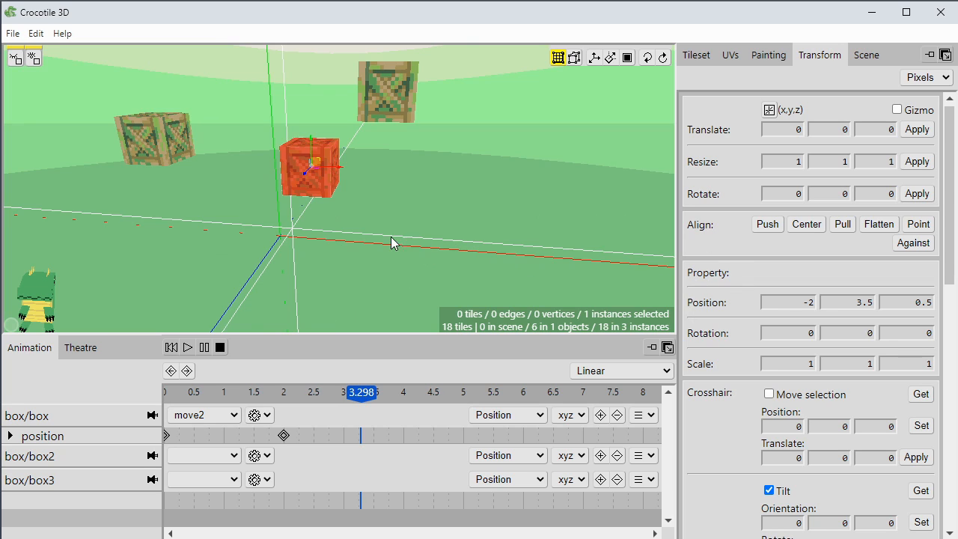
pyautogui.click(884, 332)
pyautogui.write('1')
pyautogui.click(398, 191)
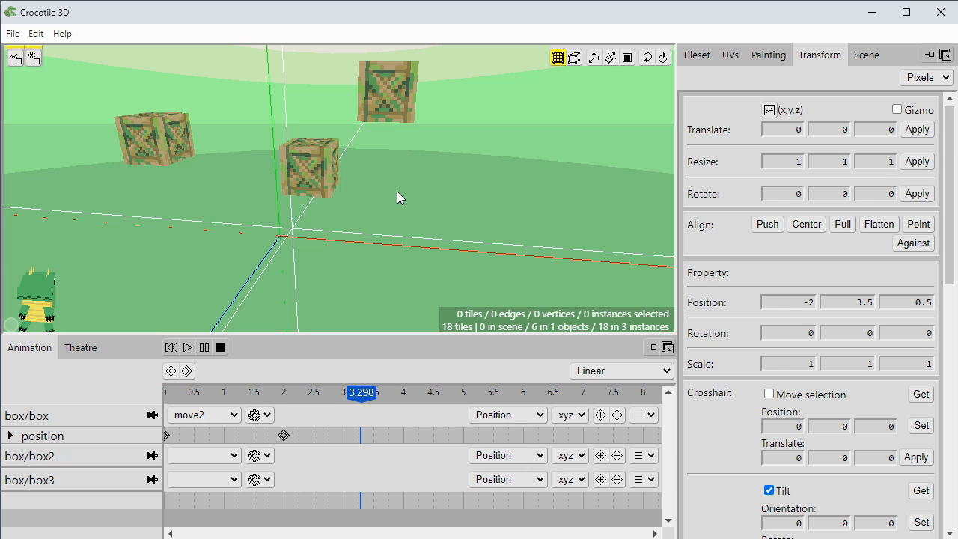
pyautogui.click(255, 393)
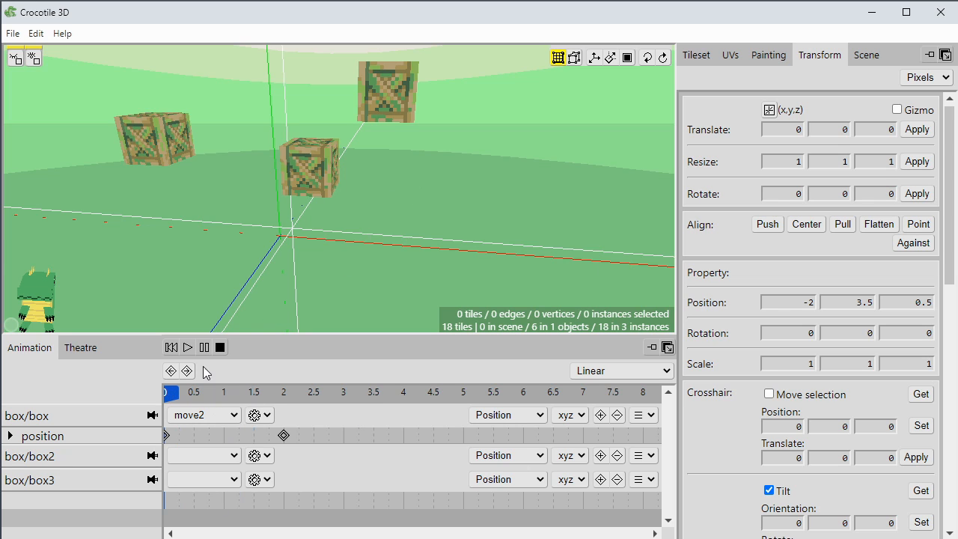
pyautogui.click(187, 348)
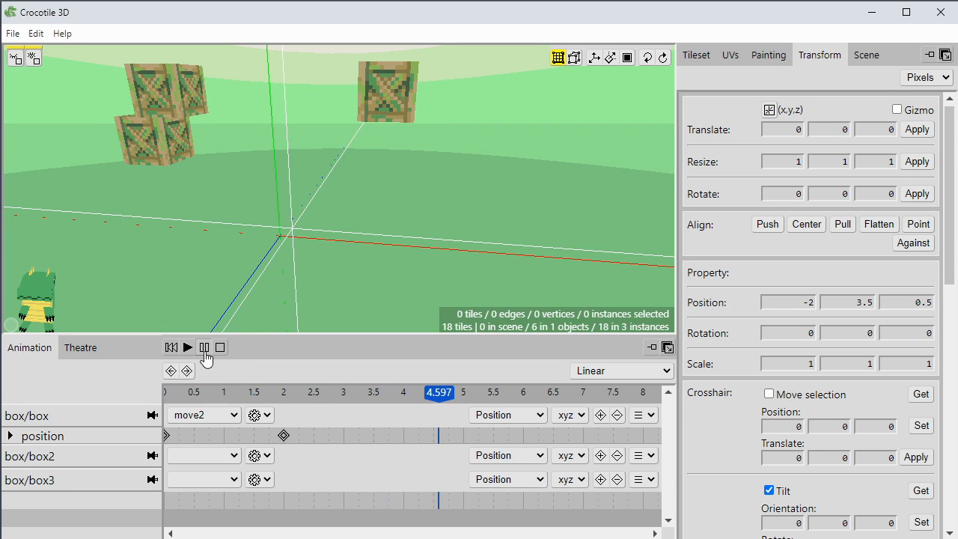
# - Switch the box track to the move animation, play it from the start and pause it
pyautogui.click(202, 415)
pyautogui.click(204, 441)
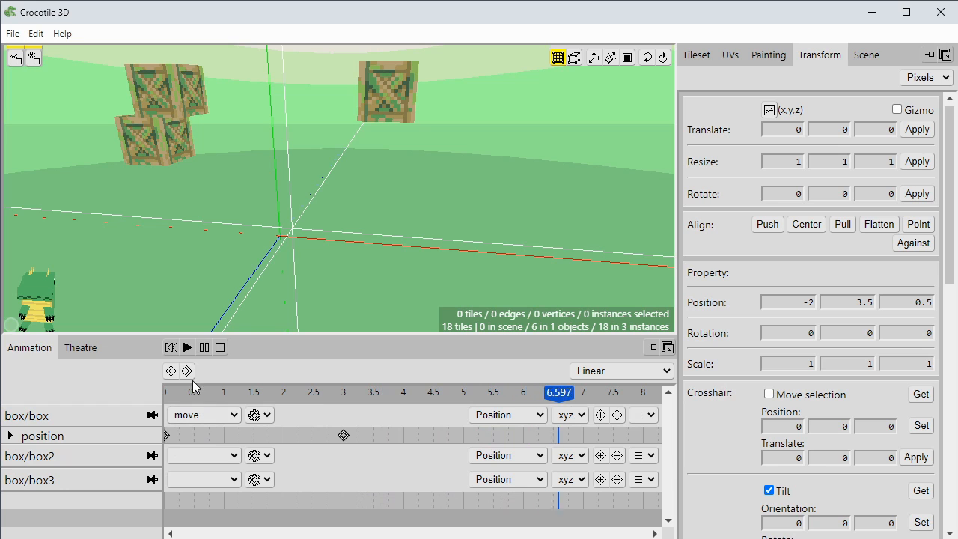
pyautogui.click(170, 348)
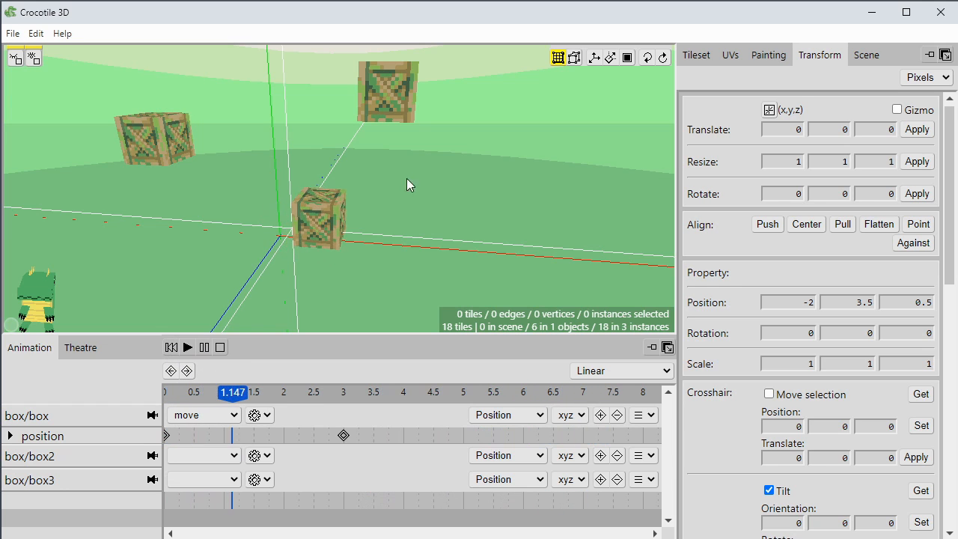
pyautogui.click(204, 347)
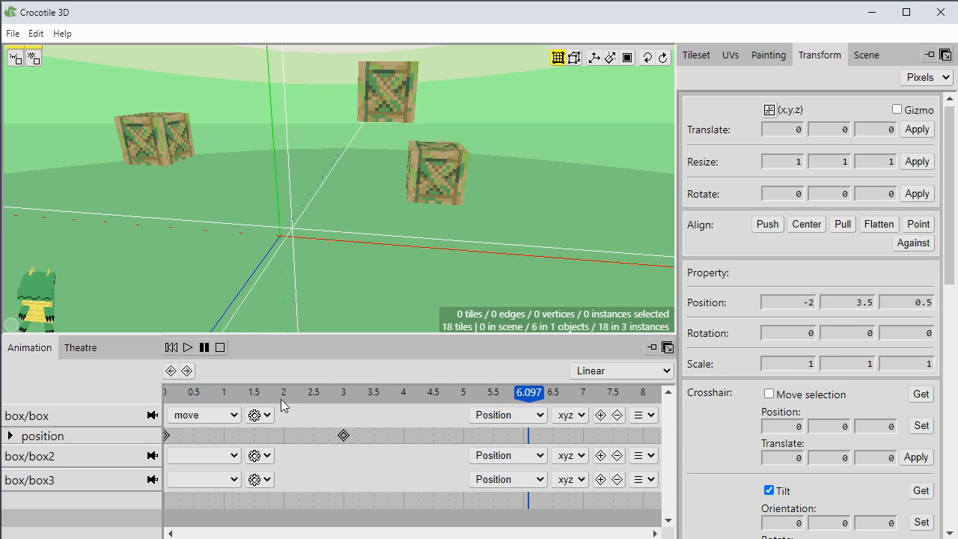
# - Add the box's move2 animation to the Act in the theatre at 0 seconds, and enlarge the timeline area to show its track
pyautogui.click(88, 349)
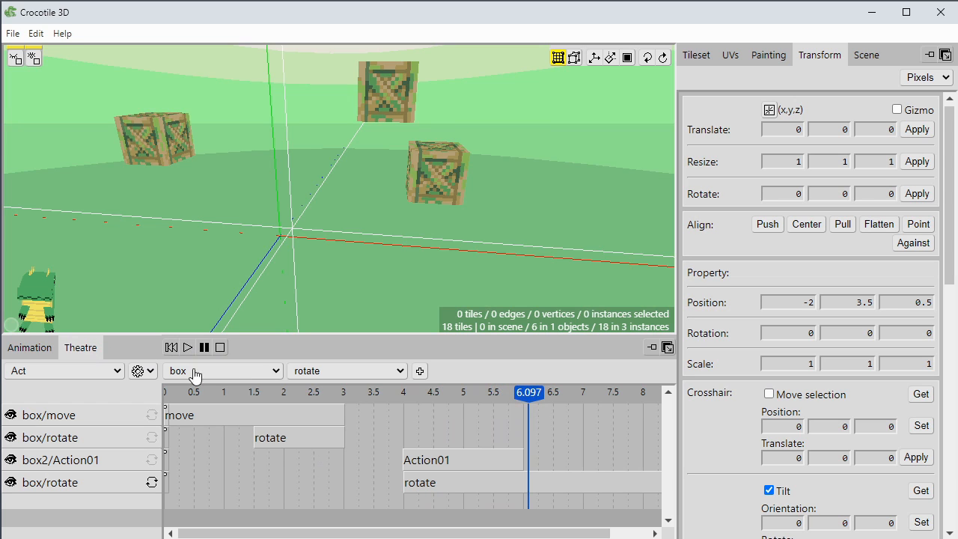
pyautogui.moveTo(529, 395); pyautogui.dragTo(157, 398)
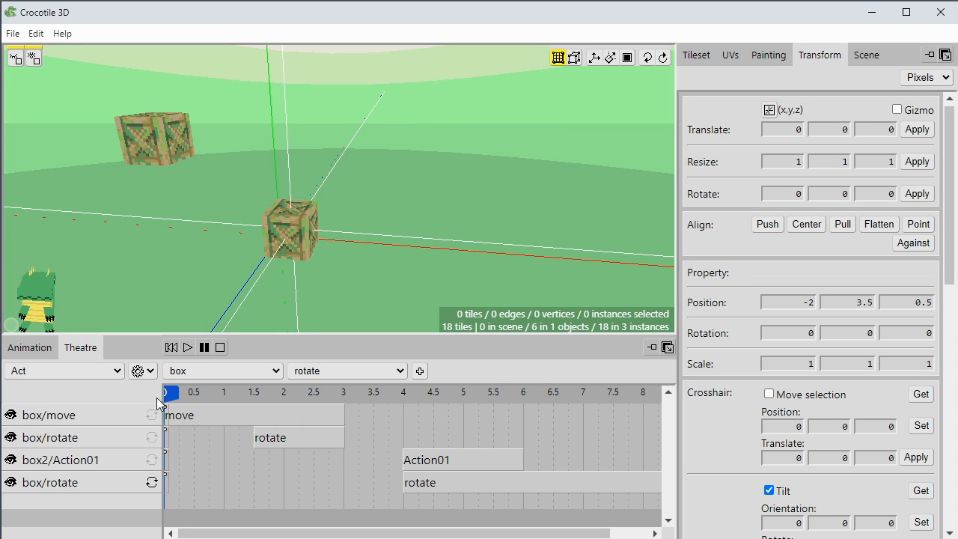
pyautogui.click(313, 375)
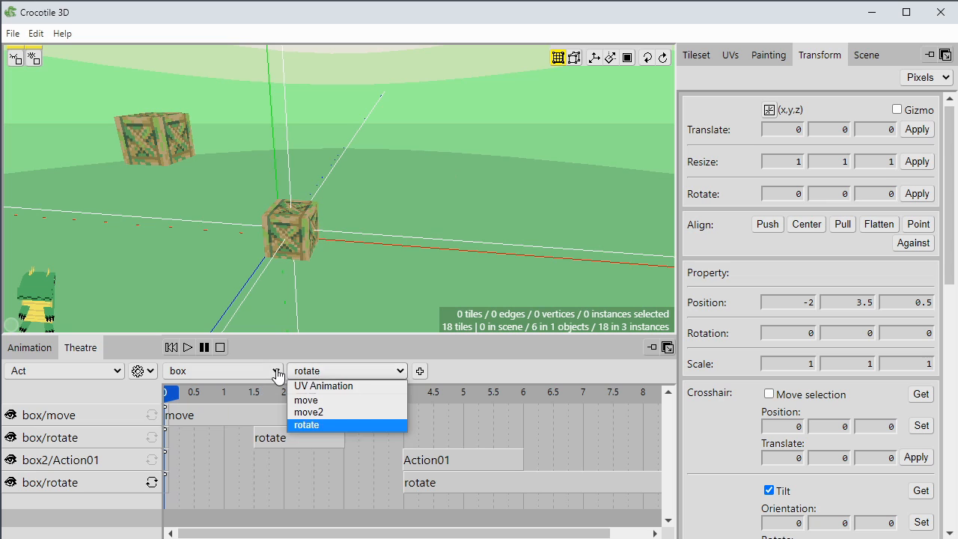
pyautogui.click(313, 413)
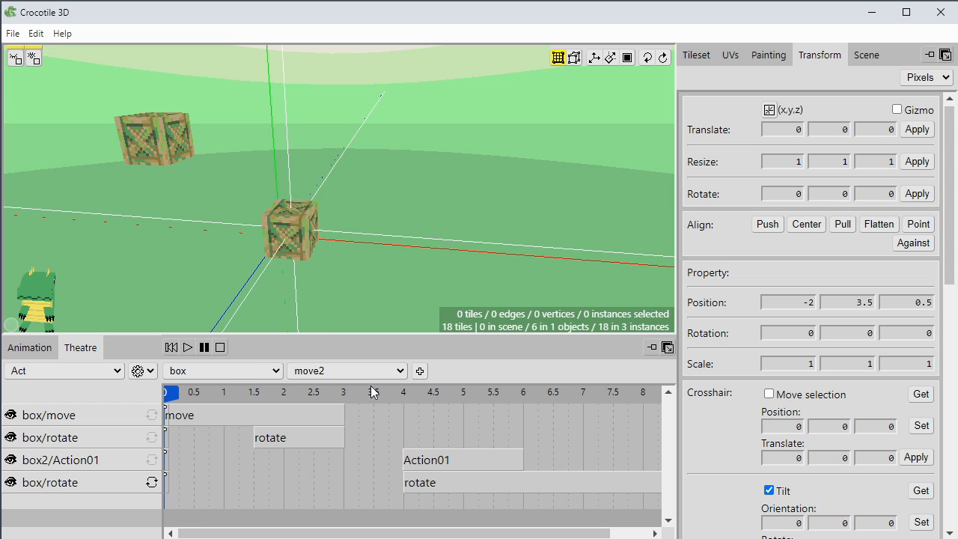
pyautogui.click(420, 371)
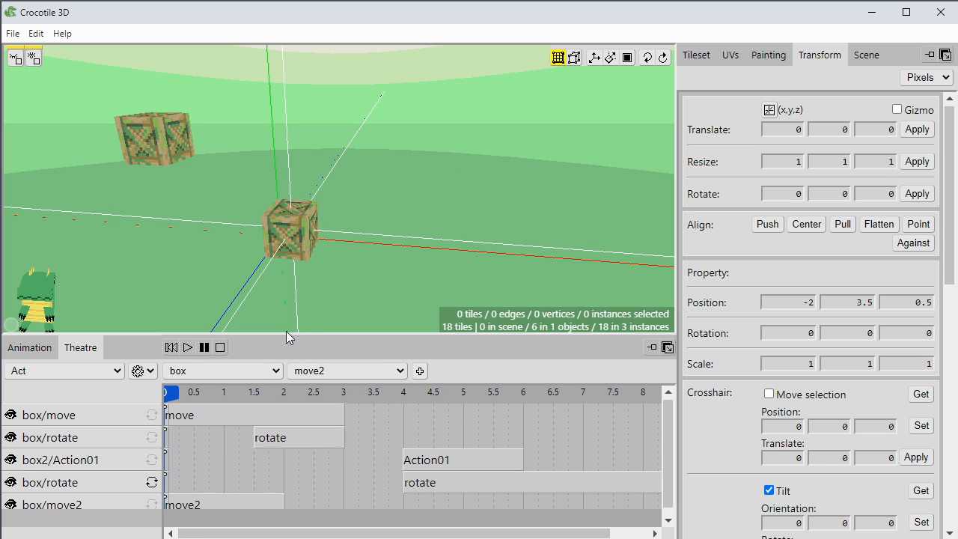
pyautogui.moveTo(286, 335); pyautogui.dragTo(286, 309)
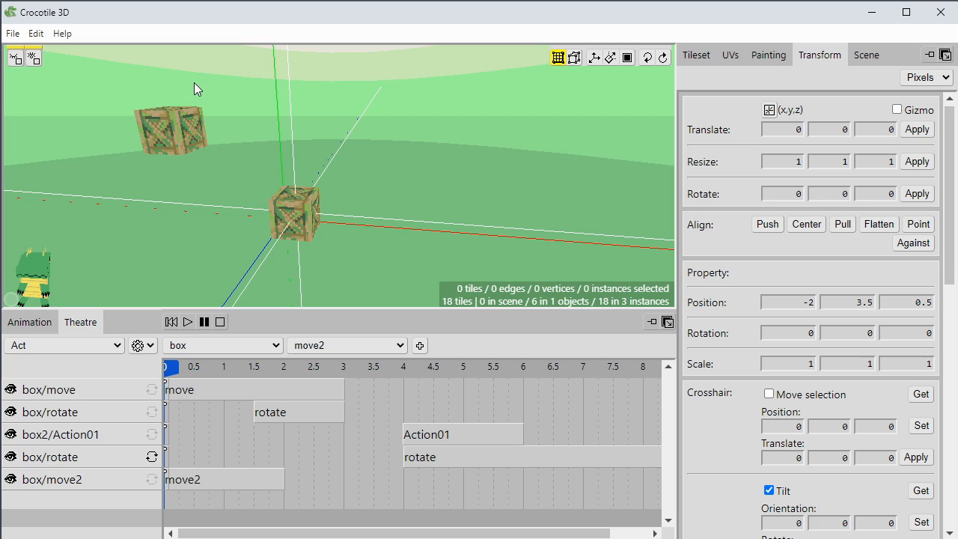
# - Play the whole Act from the start twice to examine how the move and move2 clips combine, and stop playback
pyautogui.click(188, 322)
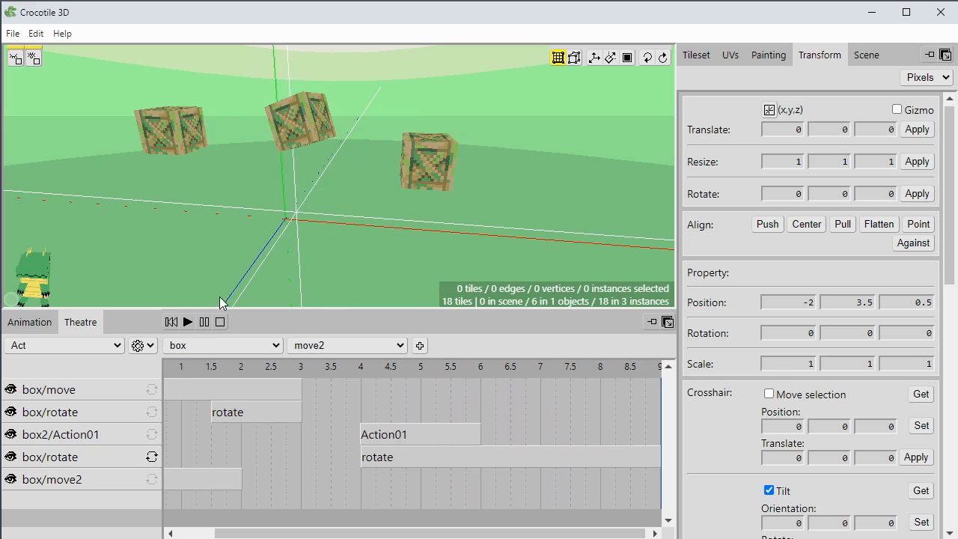
pyautogui.click(204, 323)
pyautogui.moveTo(212, 366); pyautogui.dragTo(127, 378)
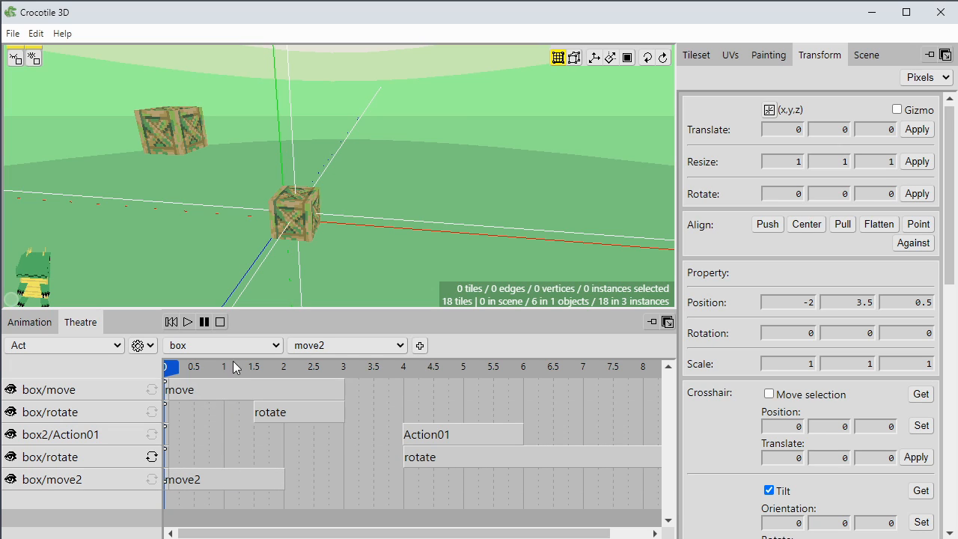
pyautogui.click(187, 322)
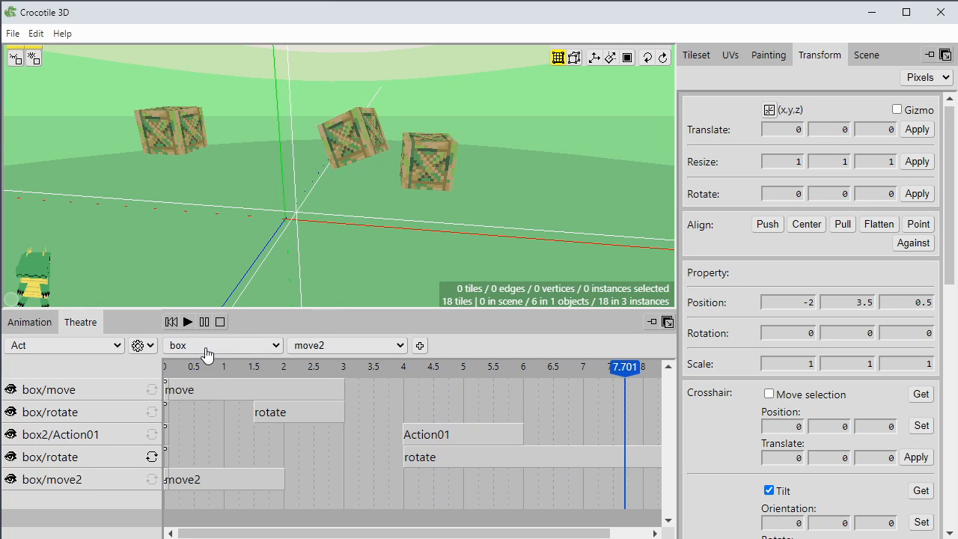
pyautogui.click(220, 322)
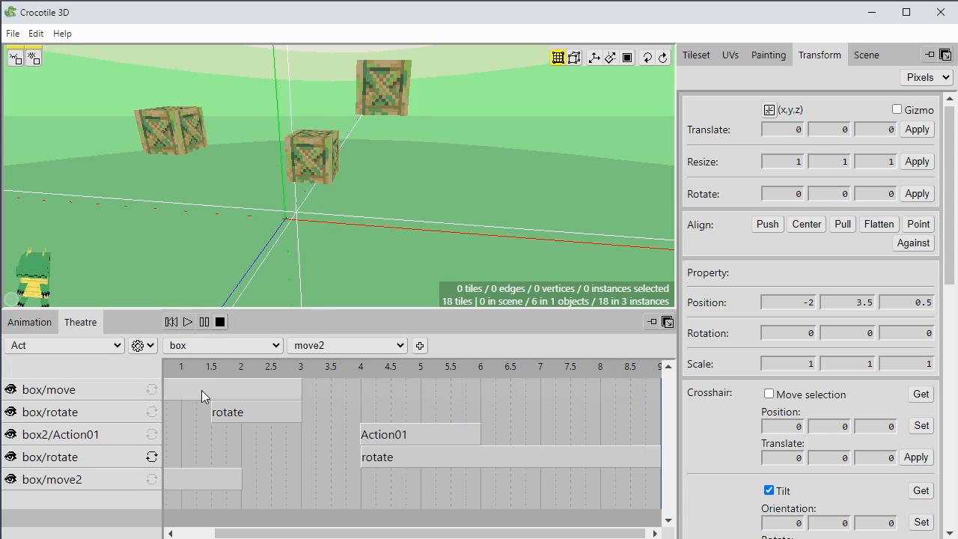
# - Add a linear weight to the move2 clip on the box/move2 track at about 0.5 seconds
pyautogui.click(179, 367)
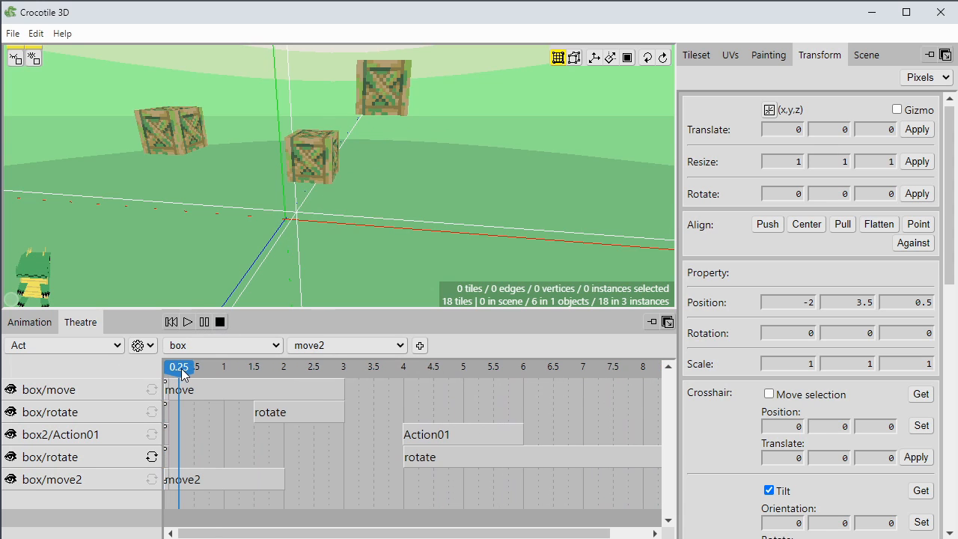
pyautogui.click(229, 480)
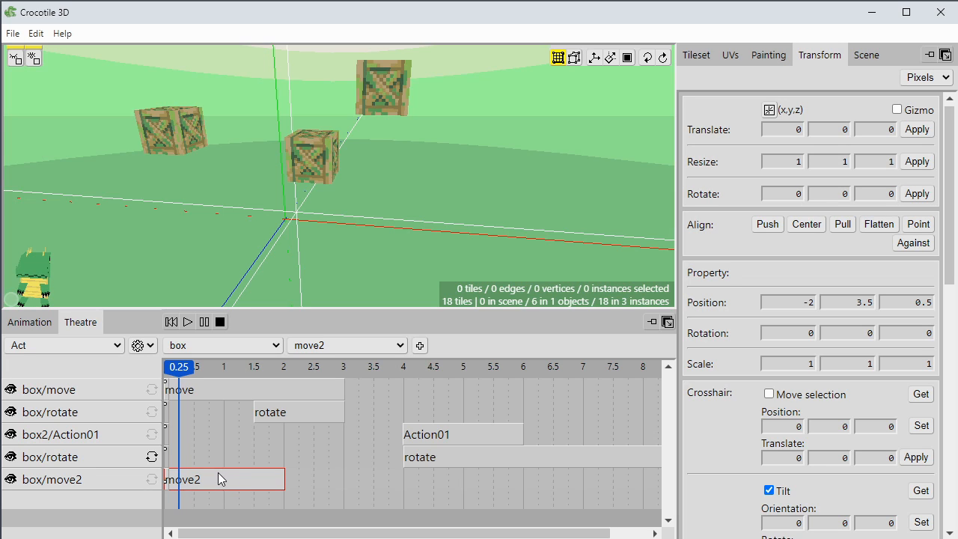
pyautogui.rightClick(216, 481)
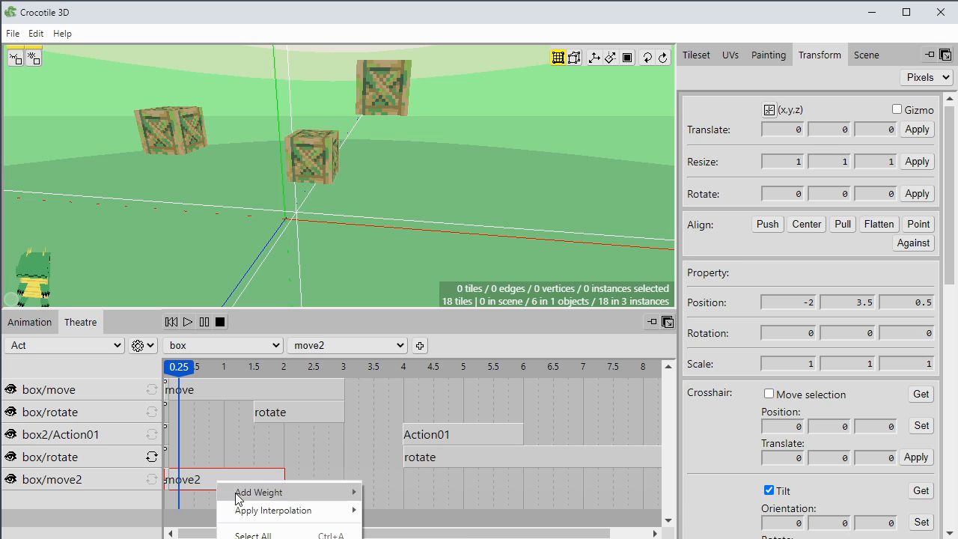
pyautogui.moveTo(244, 495)
pyautogui.rightClick(236, 449)
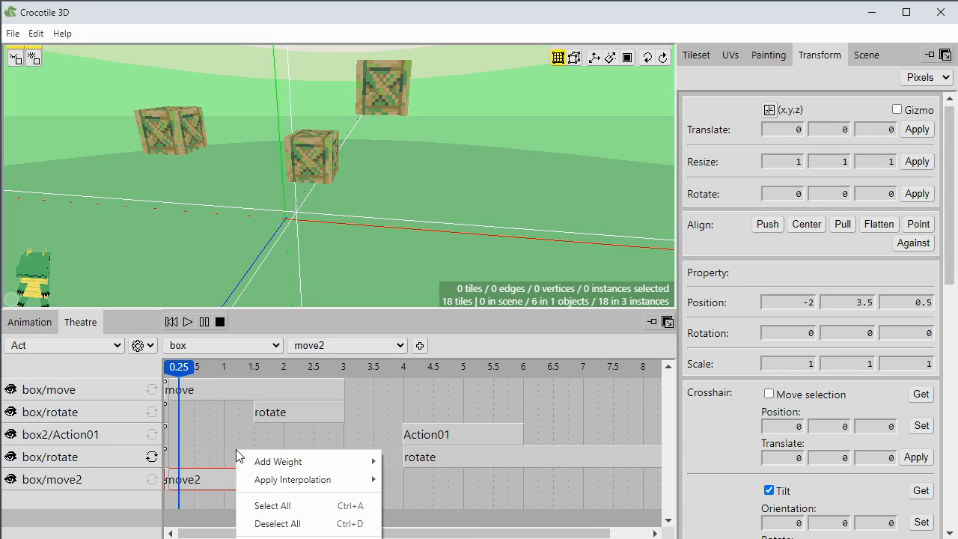
pyautogui.rightClick(212, 417)
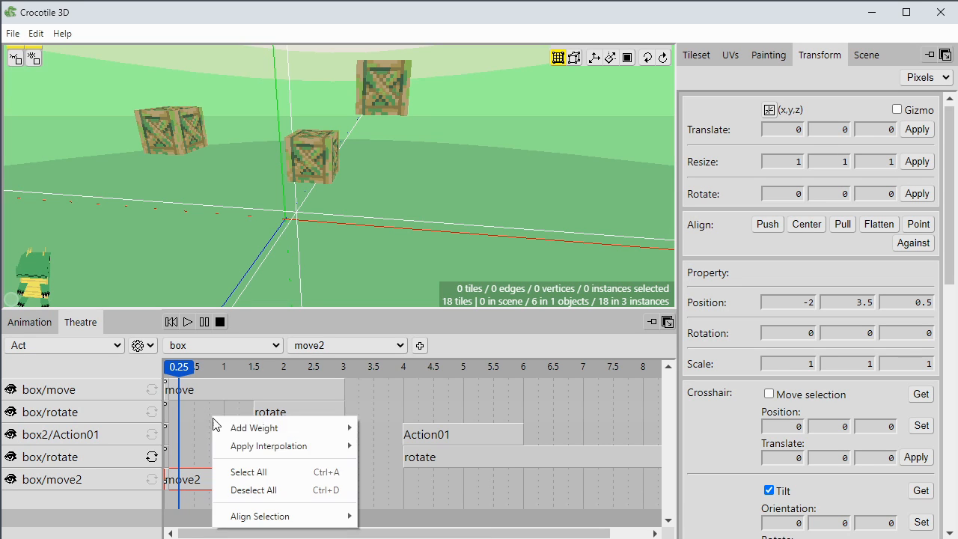
pyautogui.moveTo(265, 450)
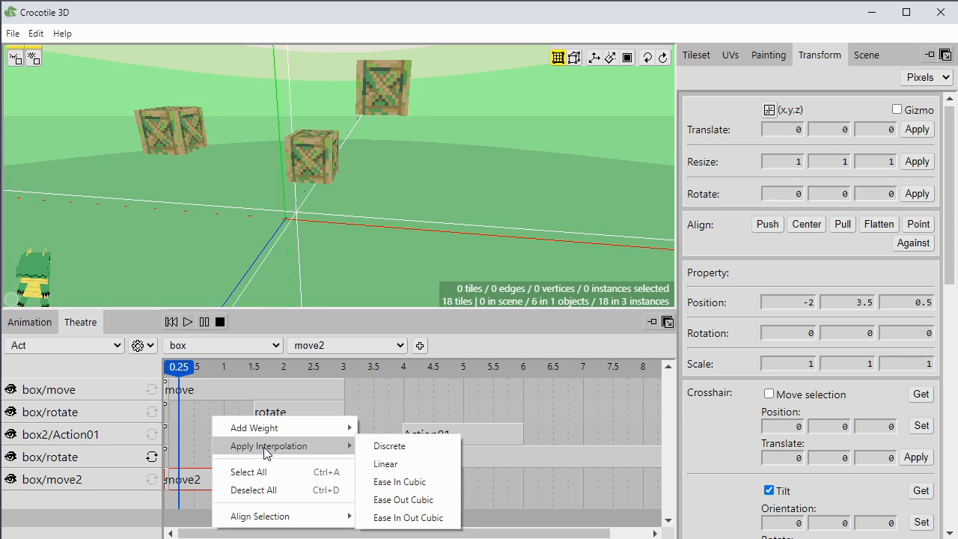
pyautogui.rightClick(201, 480)
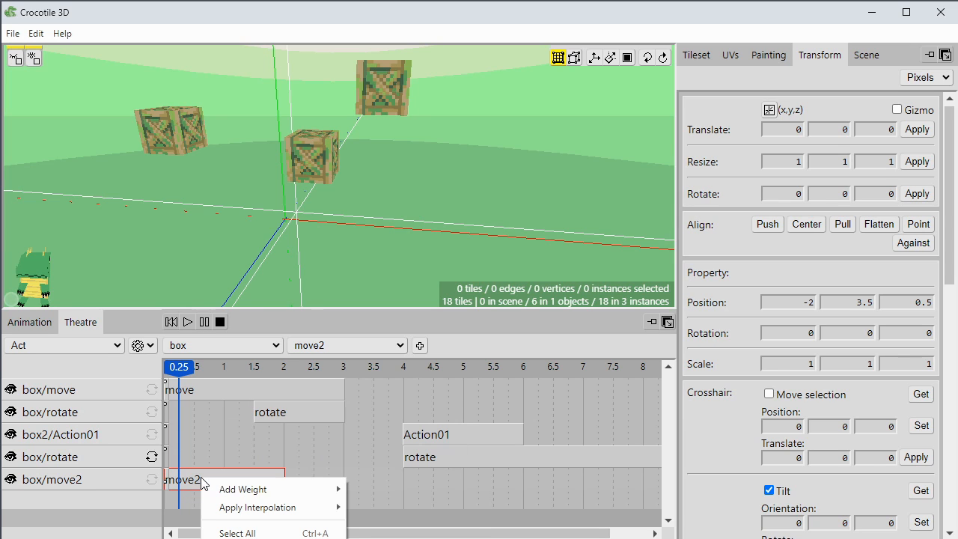
pyautogui.moveTo(233, 489)
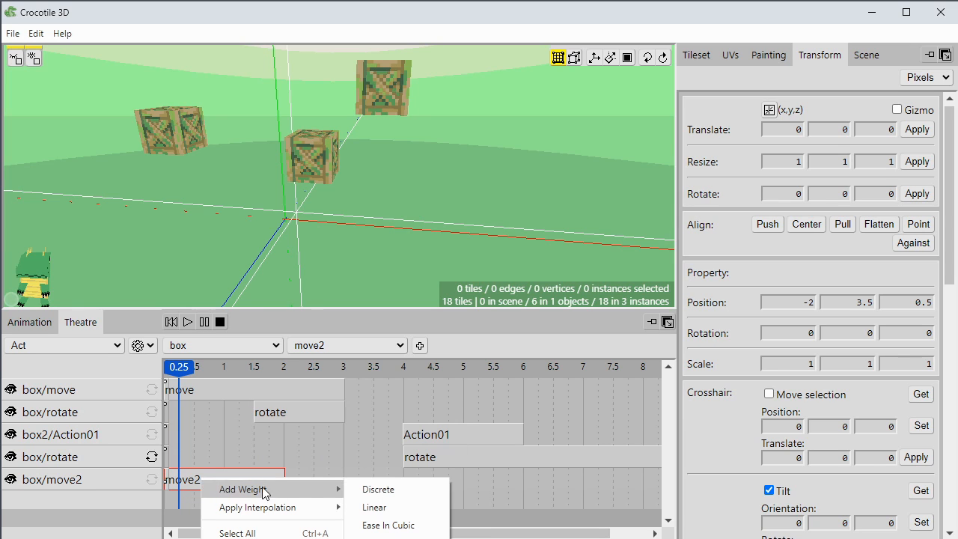
pyautogui.click(390, 507)
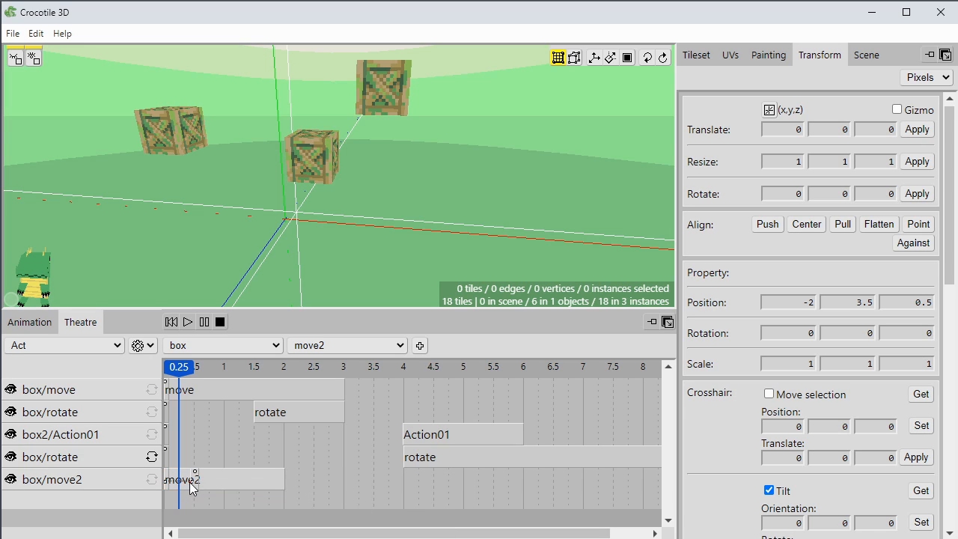
# - Shift move2's new weight to 1 second, lower its starting weight to about half, and play the Act to check the blend
pyautogui.moveTo(192, 480)
pyautogui.mouseDown()
pyautogui.moveTo(209, 486)
pyautogui.moveTo(194, 481)
pyautogui.mouseUp()
pyautogui.click(188, 322)
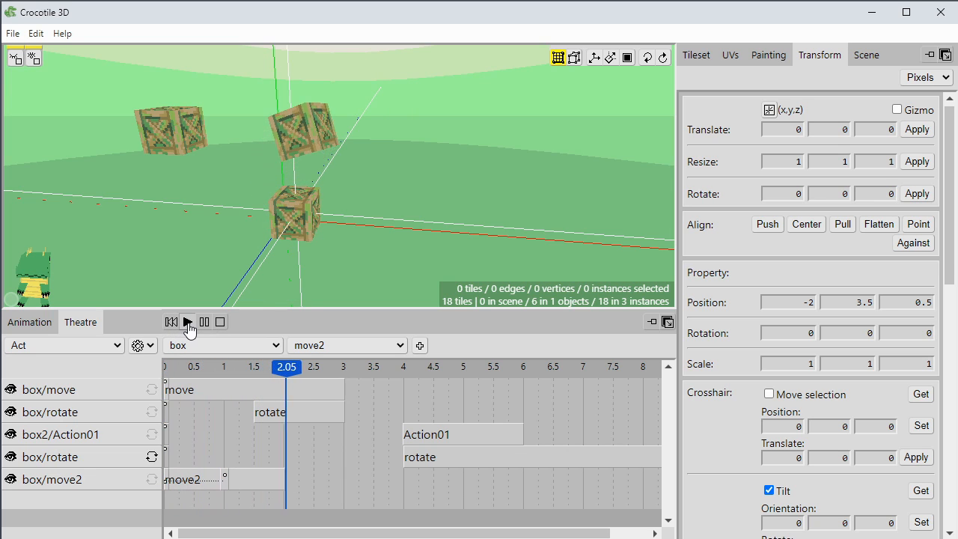
pyautogui.click(204, 322)
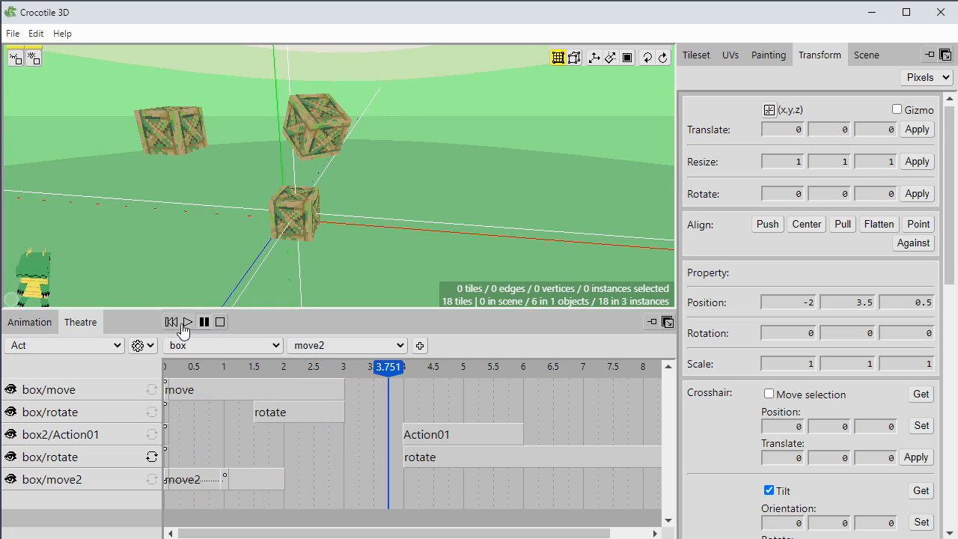
pyautogui.click(171, 322)
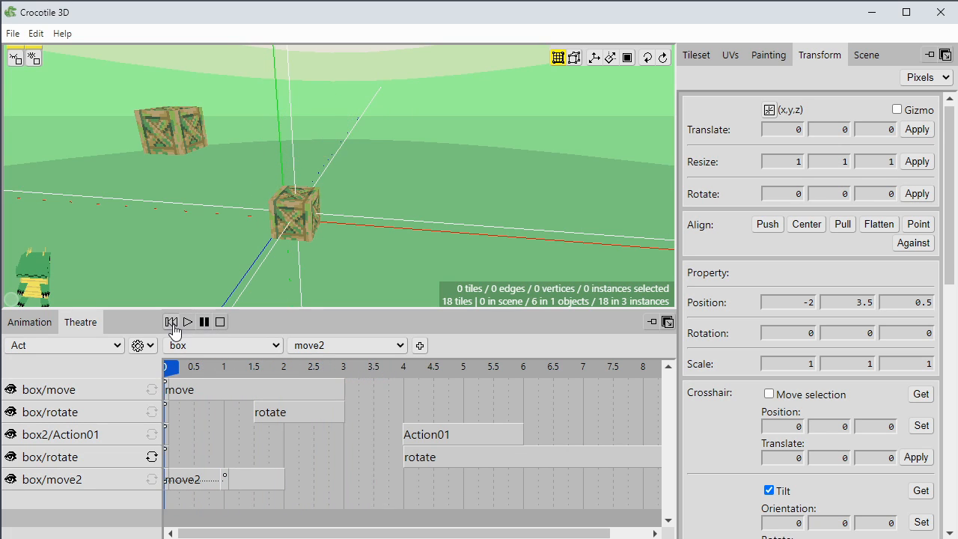
# - Move move2's second weight to 1.5 seconds and apply Linear interpolation to both of its weights
pyautogui.rightClick(224, 483)
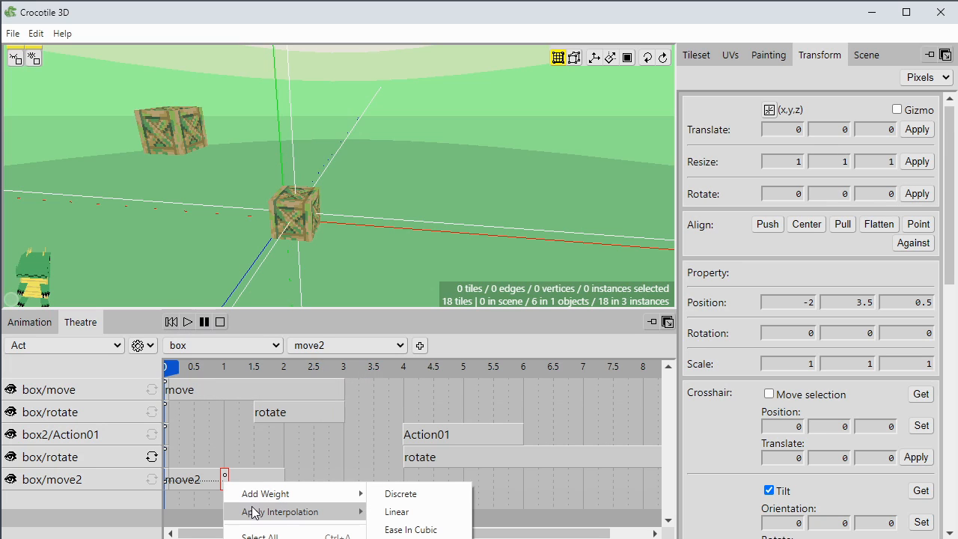
pyautogui.moveTo(253, 511)
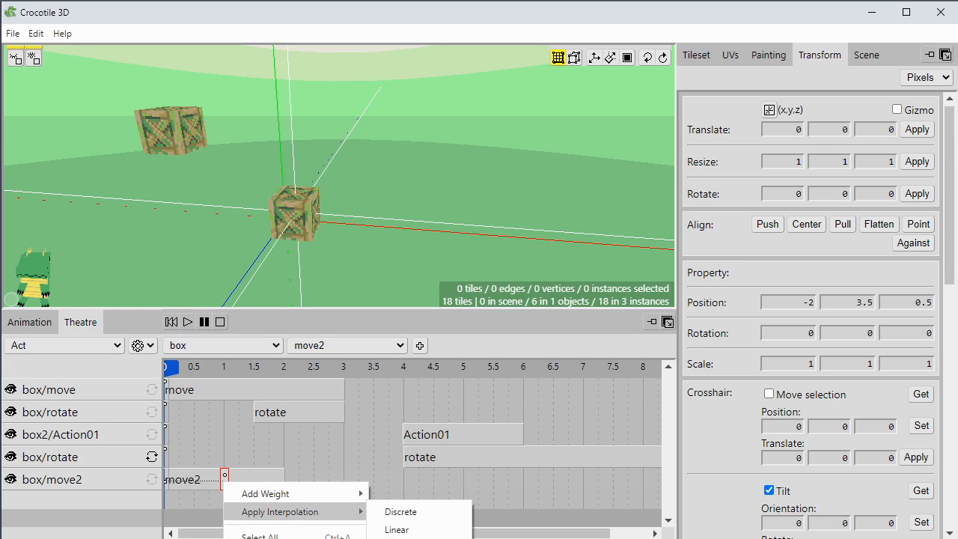
pyautogui.click(228, 480)
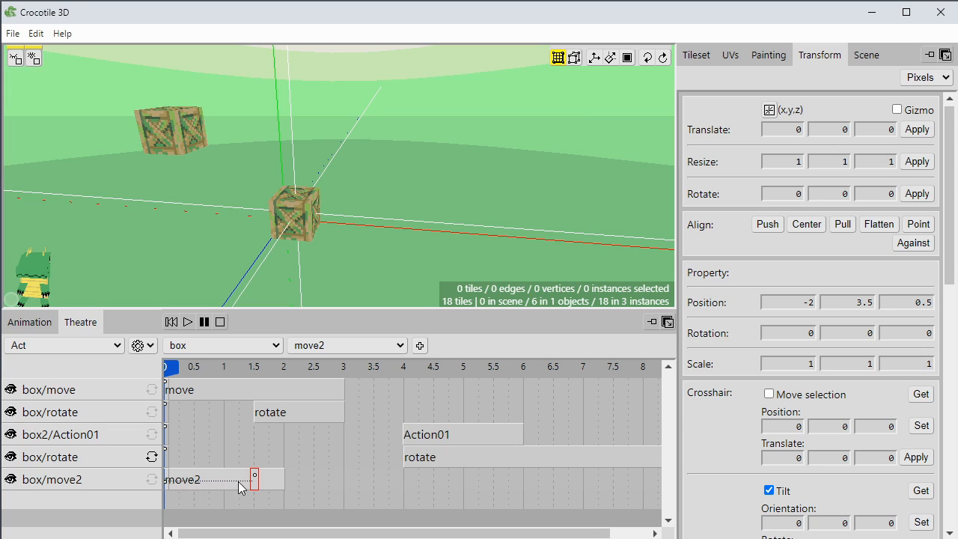
pyautogui.rightClick(168, 481)
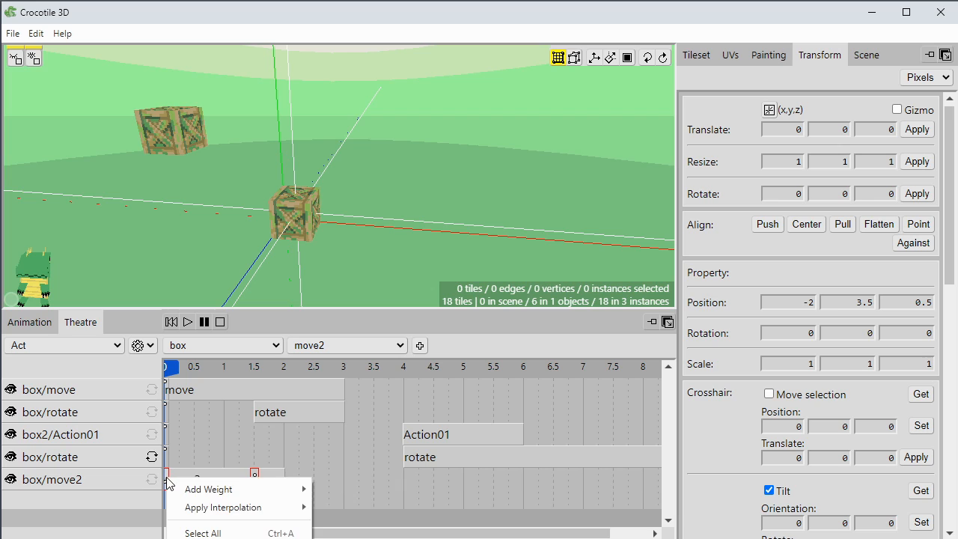
pyautogui.moveTo(201, 509)
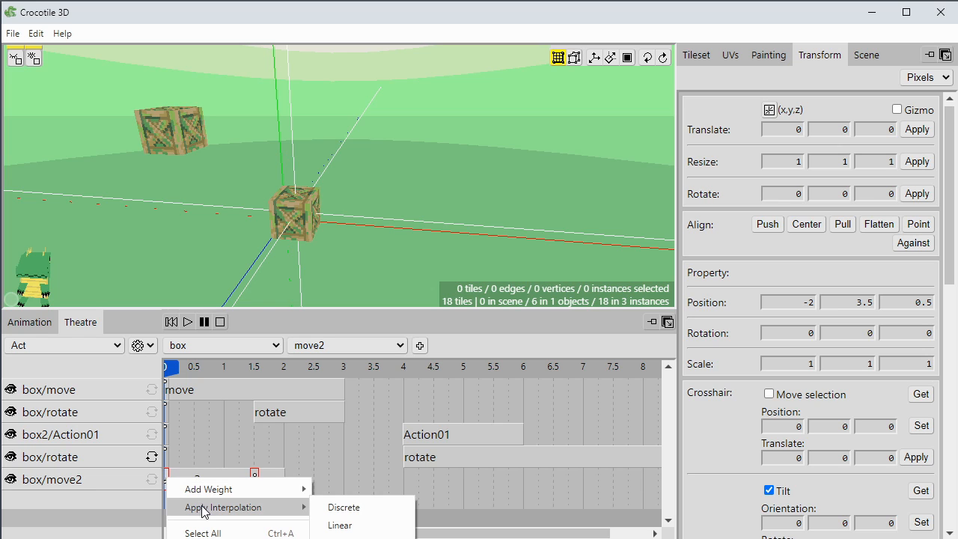
pyautogui.click(333, 524)
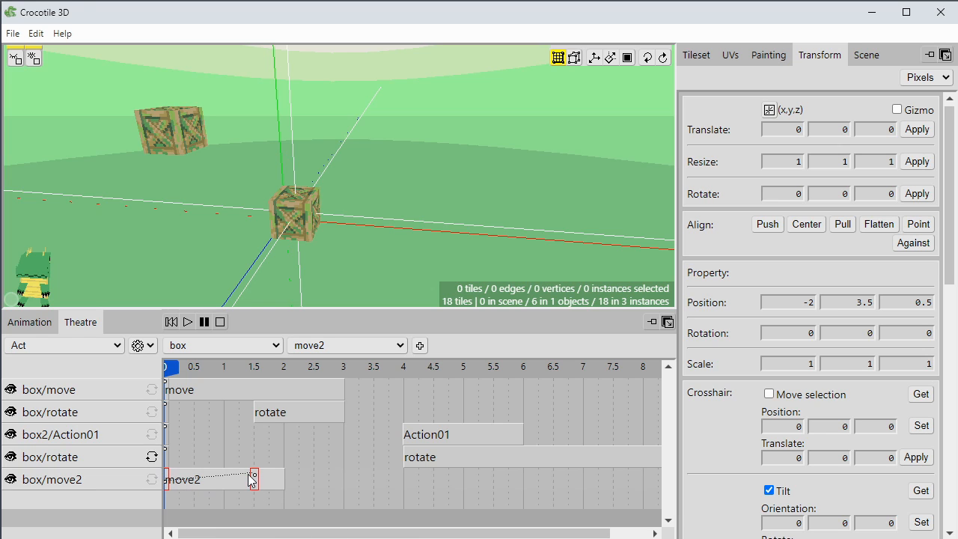
# - Make move2's weight rise from zero at 0 seconds to full at 1.5 seconds, and play the Act twice to check it
pyautogui.moveTo(254, 475); pyautogui.dragTo(255, 475)
pyautogui.click(187, 323)
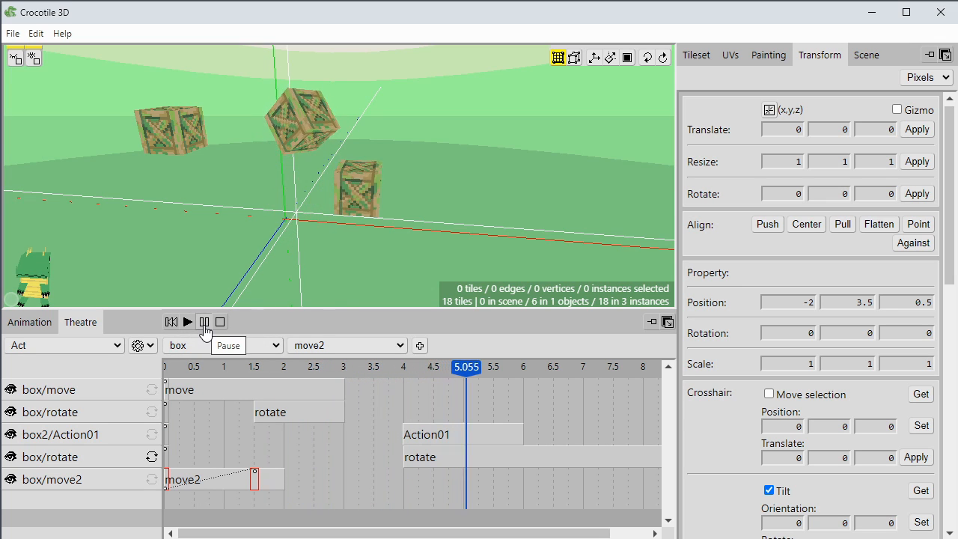
pyautogui.click(171, 322)
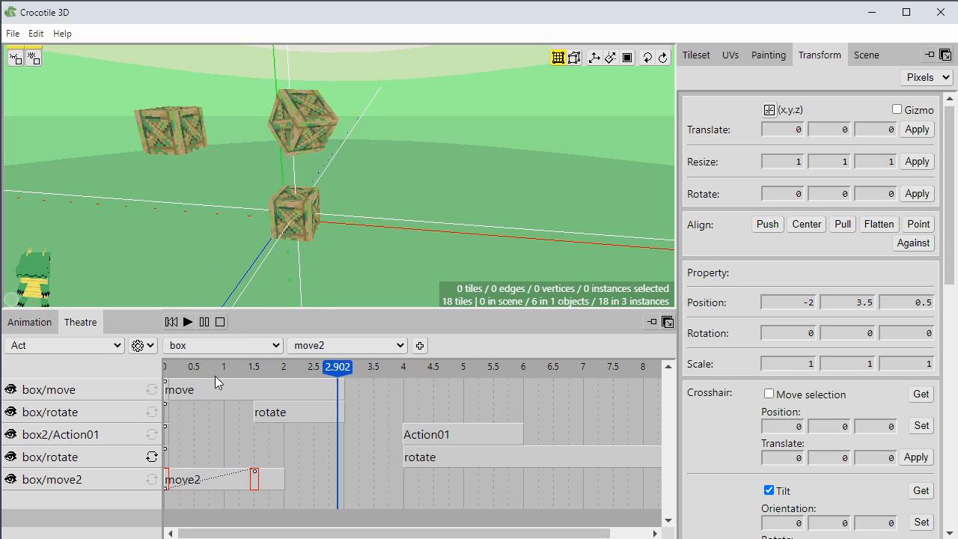
pyautogui.click(204, 322)
pyautogui.click(171, 322)
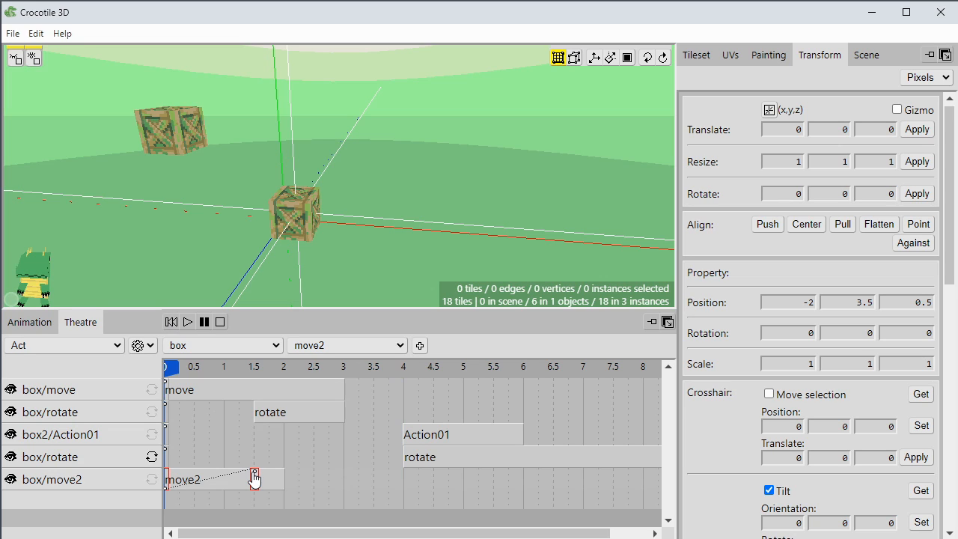
# - Test move2 in playback with its weight falling from full at 0 to zero at 1.5 seconds, and restore the rising ramp
pyautogui.click(165, 484)
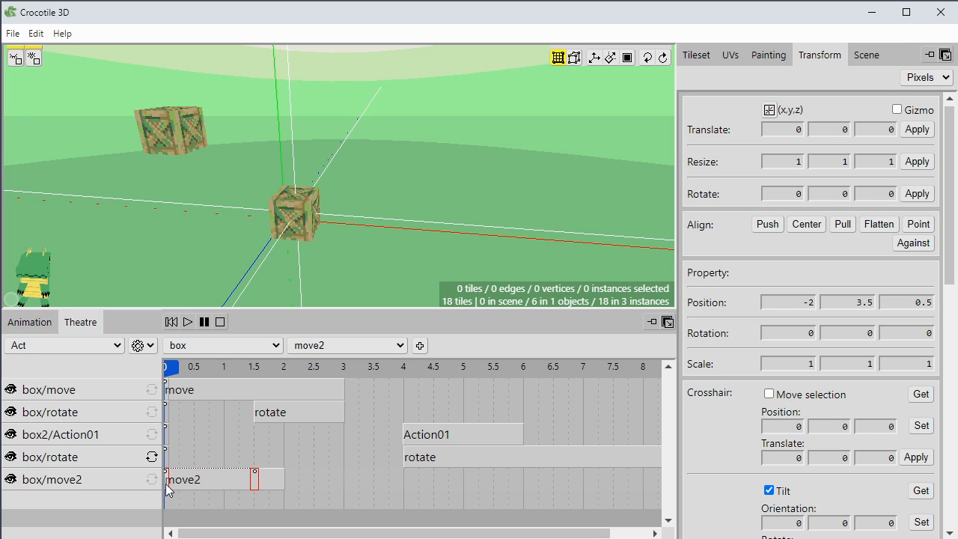
pyautogui.click(256, 478)
pyautogui.click(187, 323)
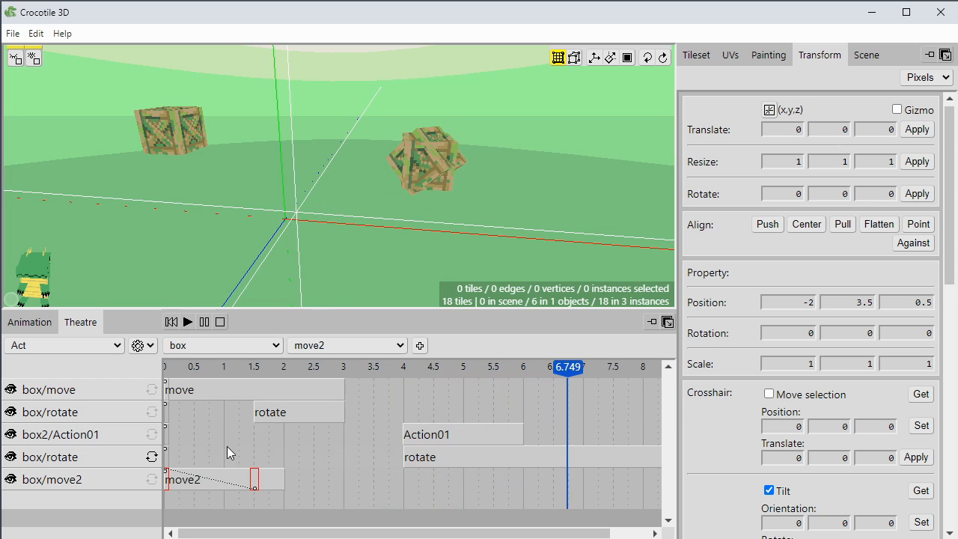
pyautogui.click(171, 322)
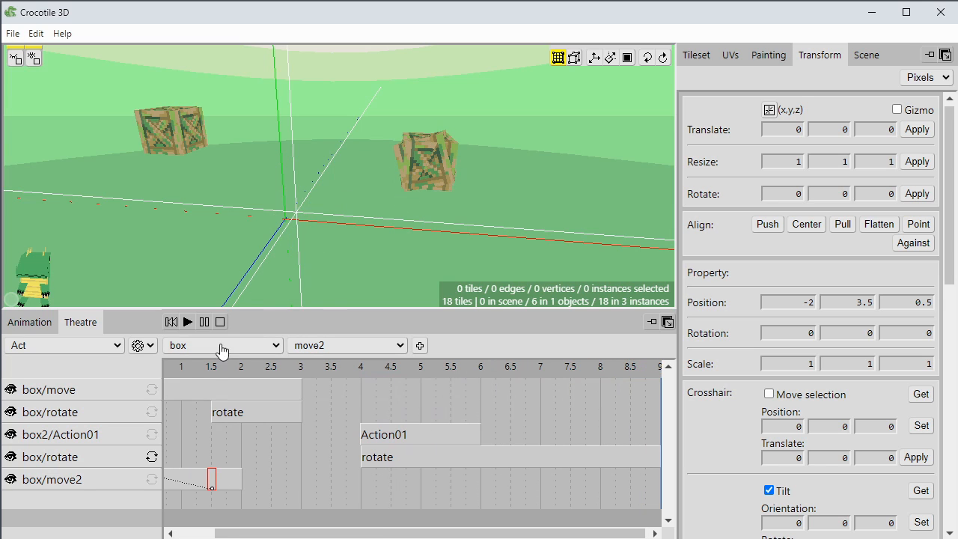
pyautogui.click(171, 323)
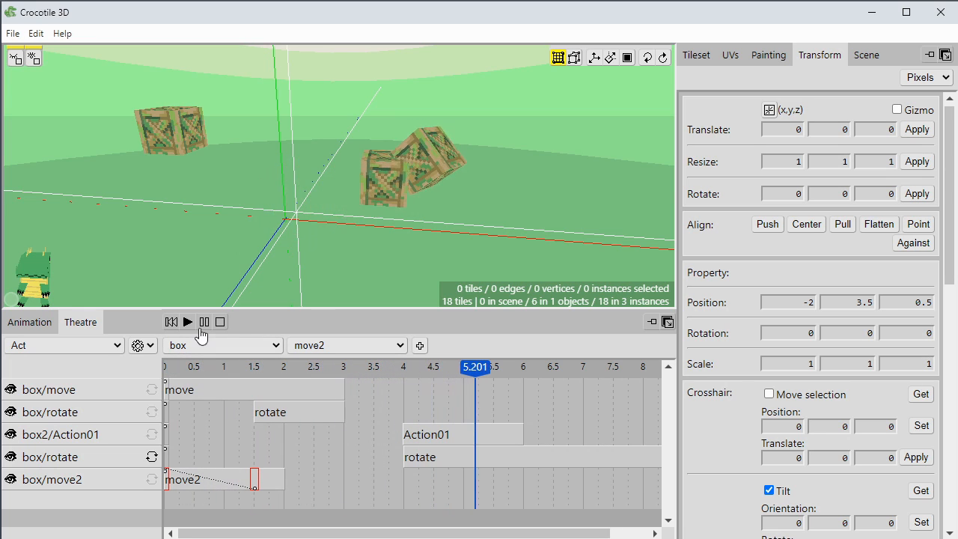
pyautogui.click(202, 323)
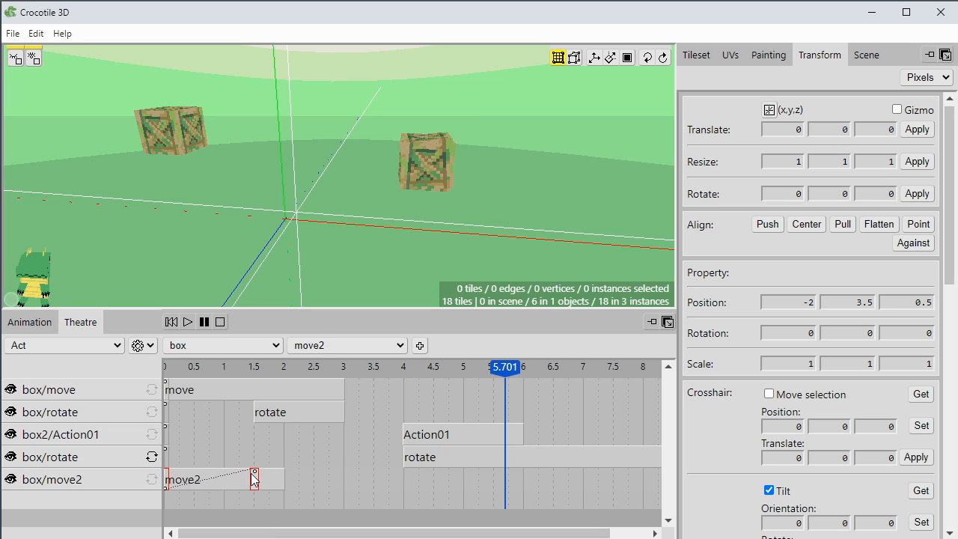
# - Add a linear weight to the move clip on the box/move track and place it at 1.5 seconds
pyautogui.click(201, 420)
pyautogui.rightClick(213, 385)
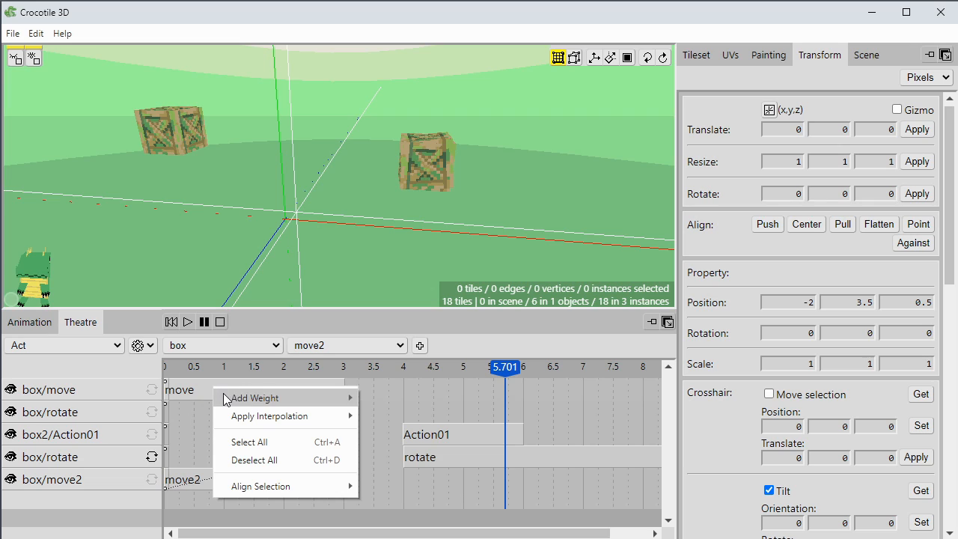
pyautogui.moveTo(254, 398)
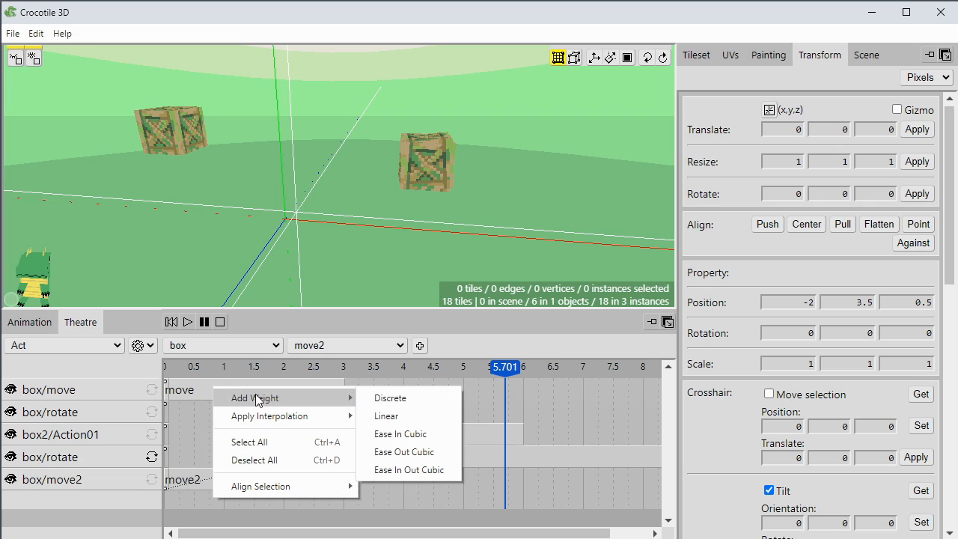
pyautogui.click(388, 421)
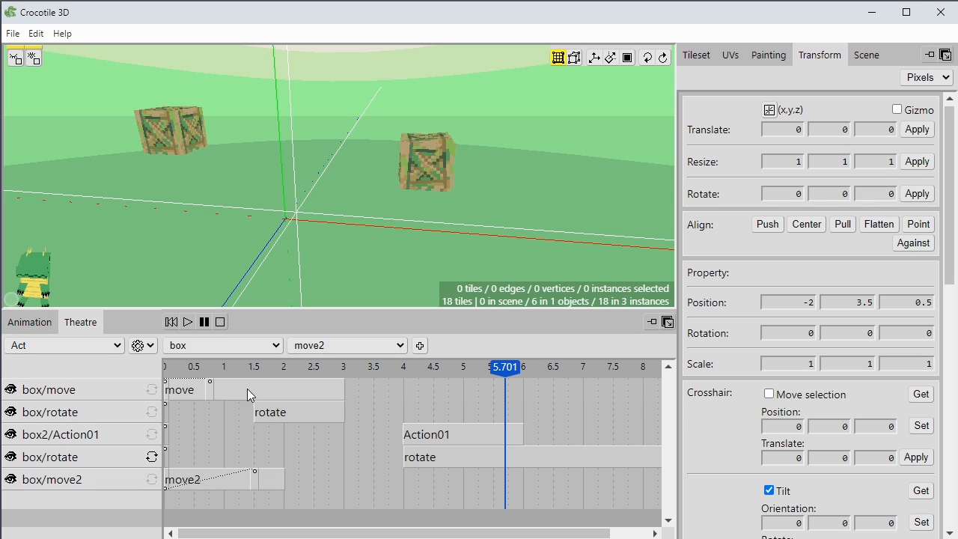
pyautogui.moveTo(227, 397); pyautogui.dragTo(260, 396)
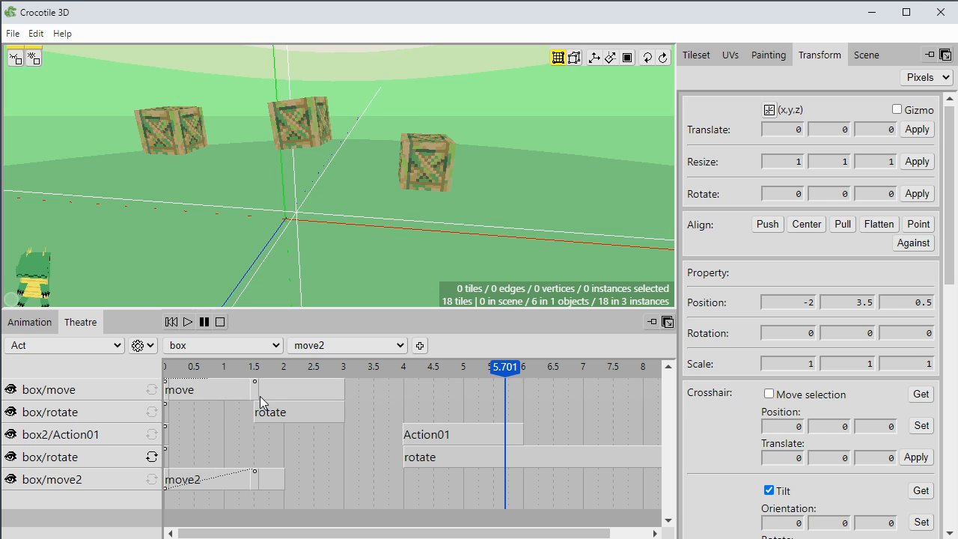
# - Apply Linear interpolation to move's starting weight, lower its weight at 1.5 seconds to zero, and play the Act from the start
pyautogui.rightClick(165, 397)
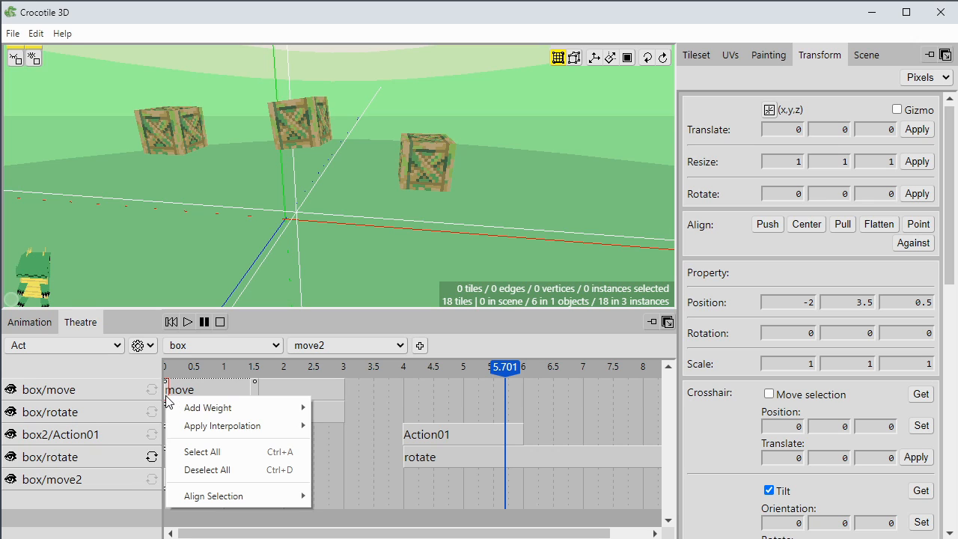
pyautogui.moveTo(198, 426)
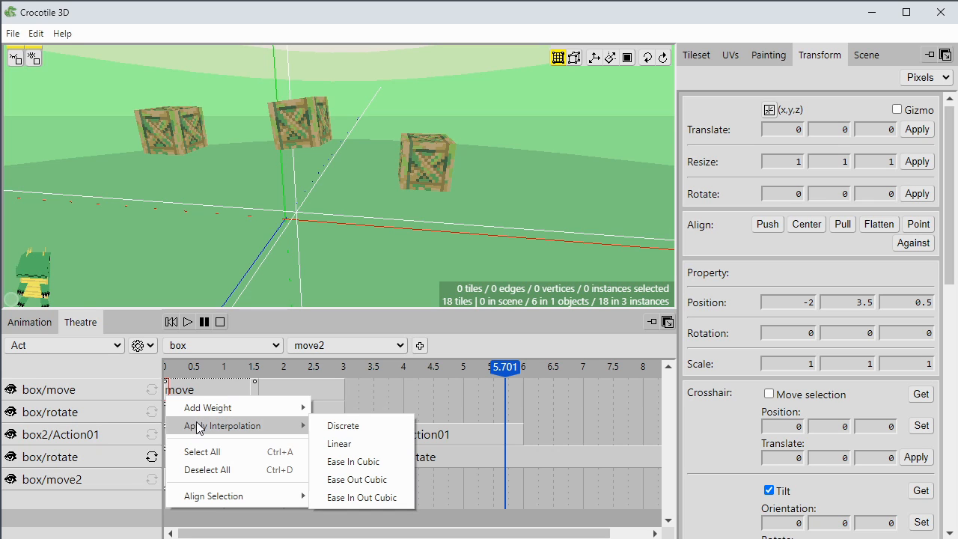
pyautogui.click(335, 444)
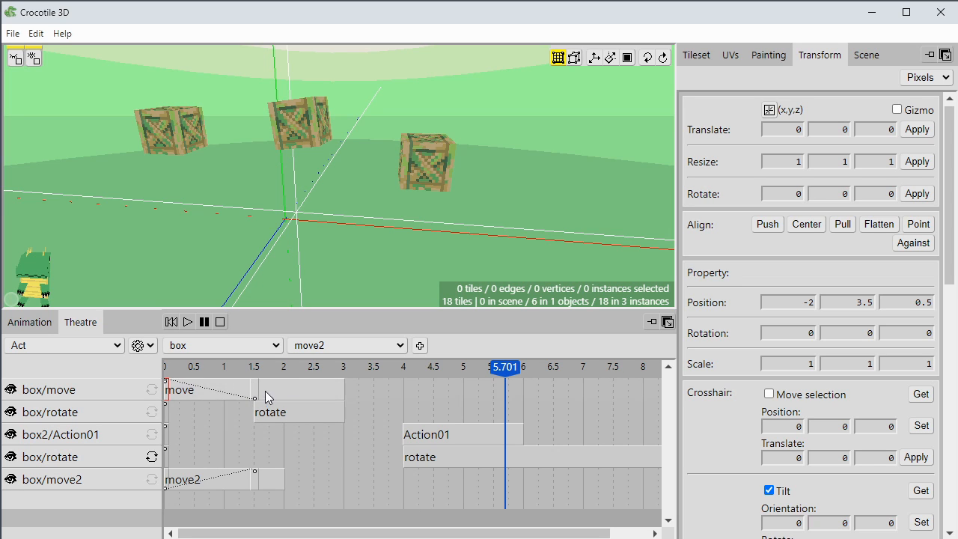
pyautogui.click(171, 322)
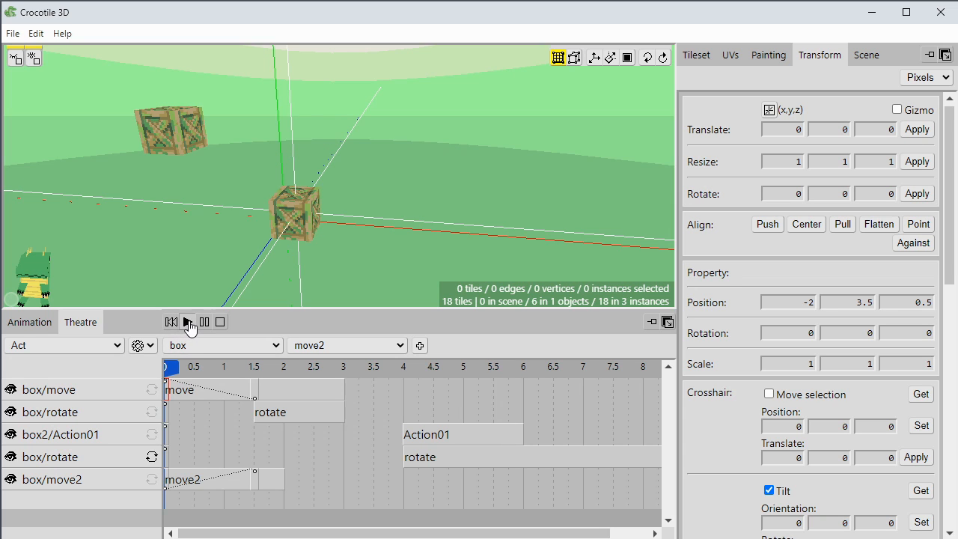
pyautogui.click(188, 322)
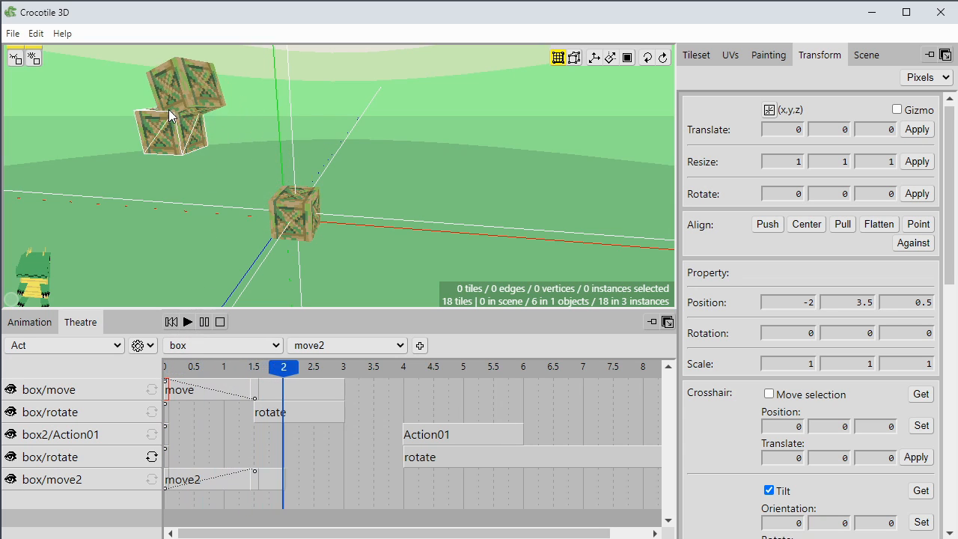
# - Replay the Act from the start to check the blend between move and move2, and pause it
pyautogui.click(206, 322)
pyautogui.click(172, 322)
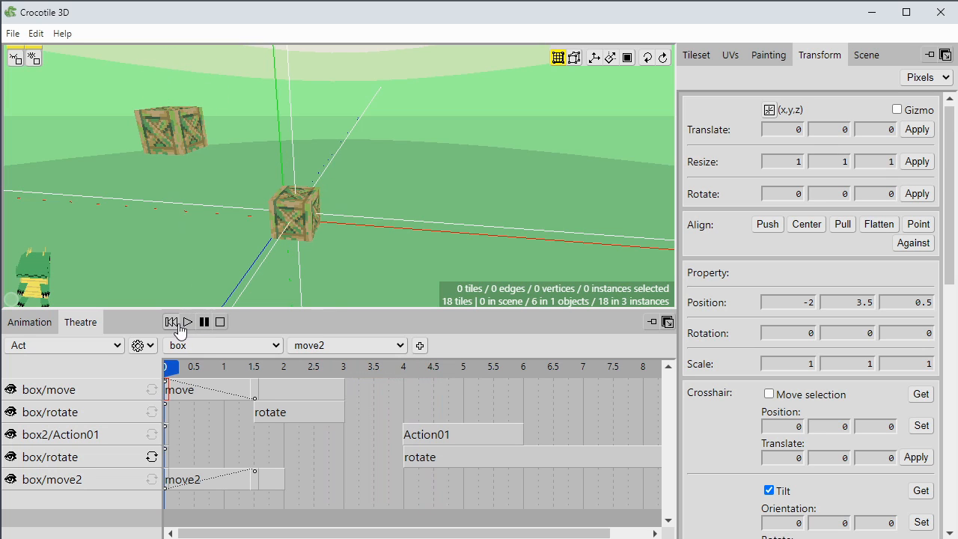
pyautogui.click(187, 322)
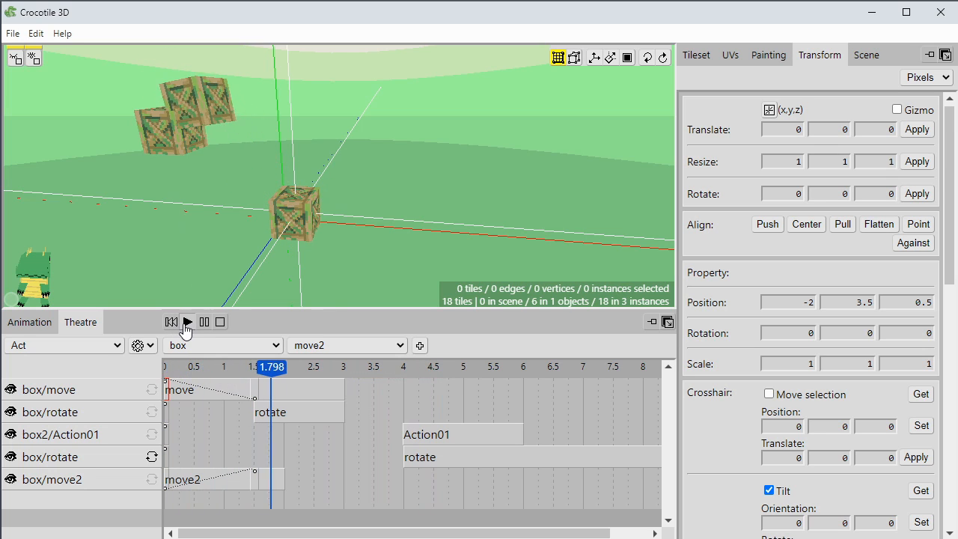
pyautogui.click(205, 324)
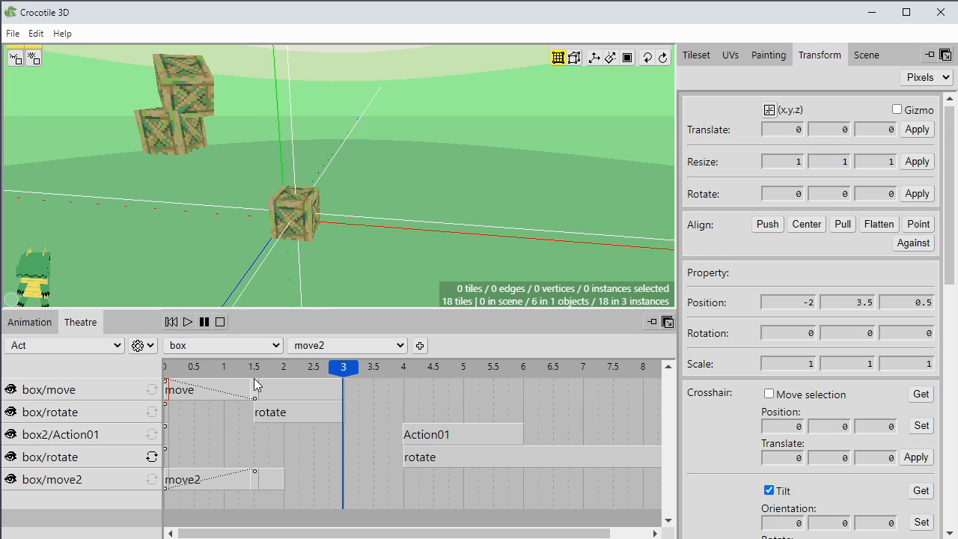
pyautogui.rightClick(297, 393)
pyautogui.moveTo(337, 405)
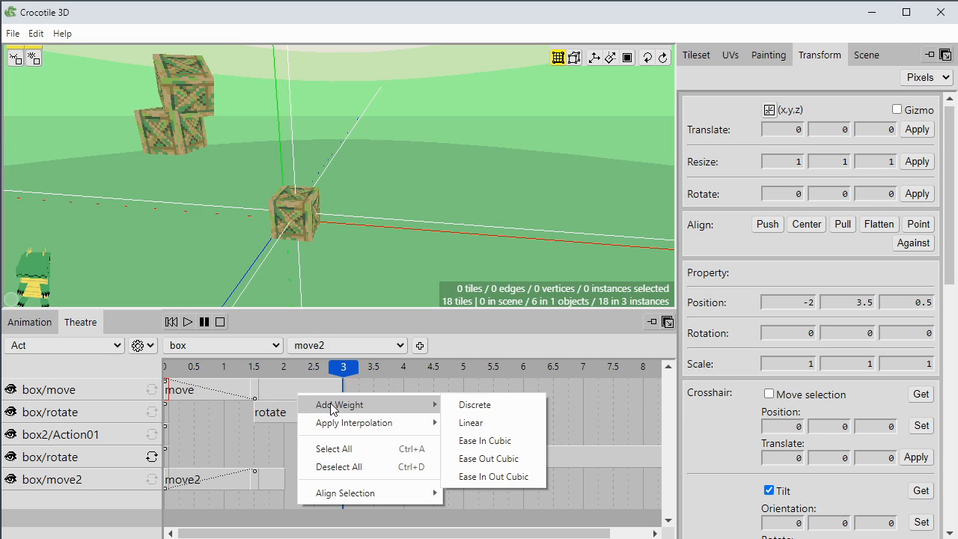
pyautogui.click(489, 420)
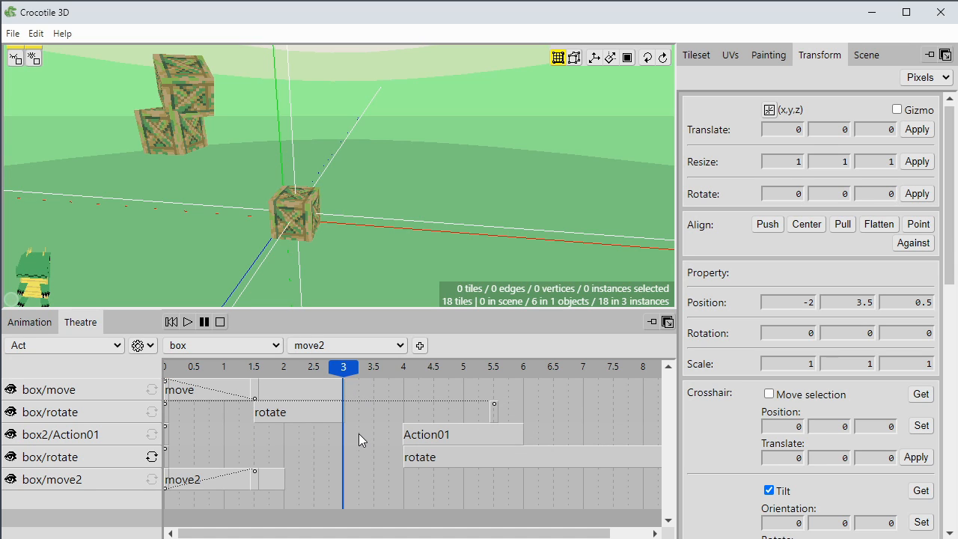
pyautogui.hotkey('ctrl', 'z')
# - Add another linear weight to the move clip on the box/move track and place it at 3 seconds
pyautogui.rightClick(322, 386)
pyautogui.moveTo(337, 400)
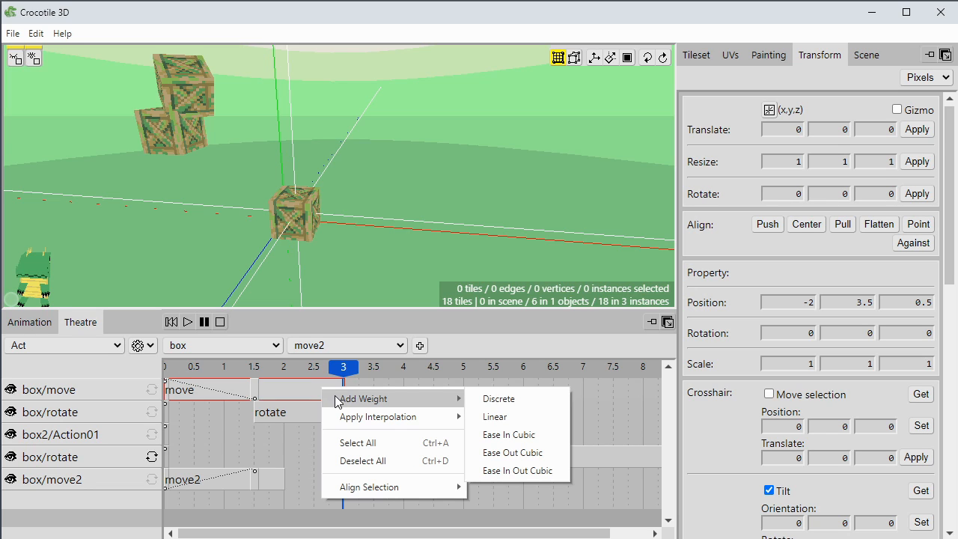
pyautogui.click(489, 418)
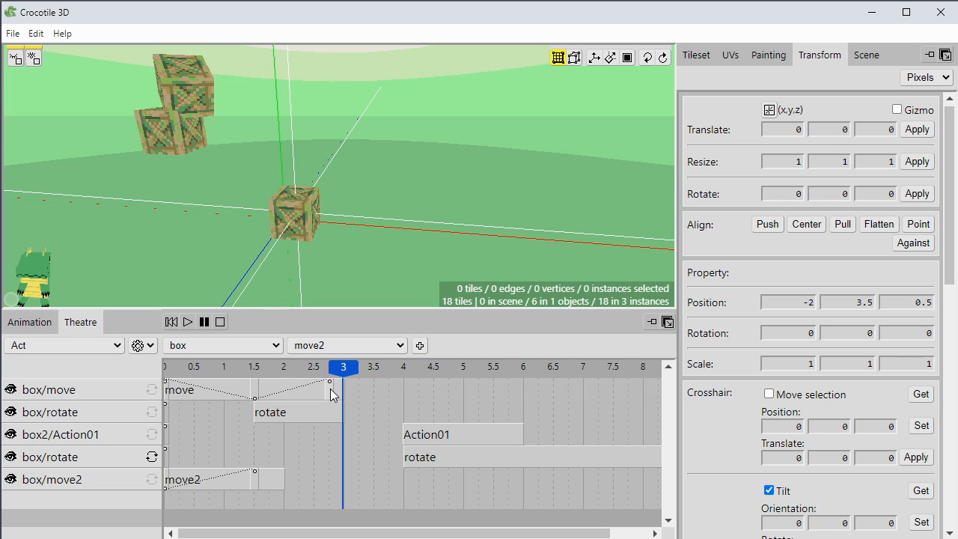
pyautogui.moveTo(344, 381); pyautogui.dragTo(345, 383)
# - Play the Act twice from the start to check move's weight rising again, and pause the playback
pyautogui.click(171, 322)
pyautogui.click(188, 322)
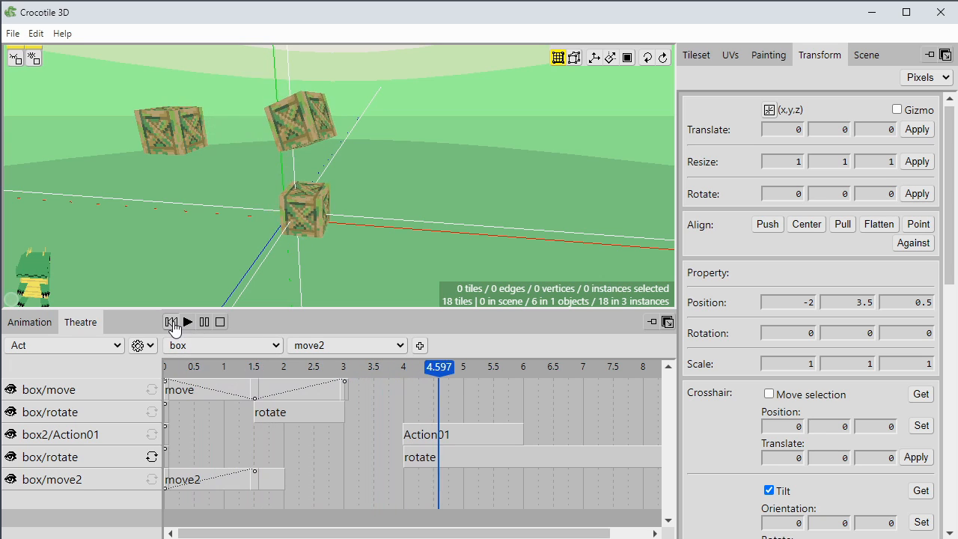
pyautogui.click(171, 322)
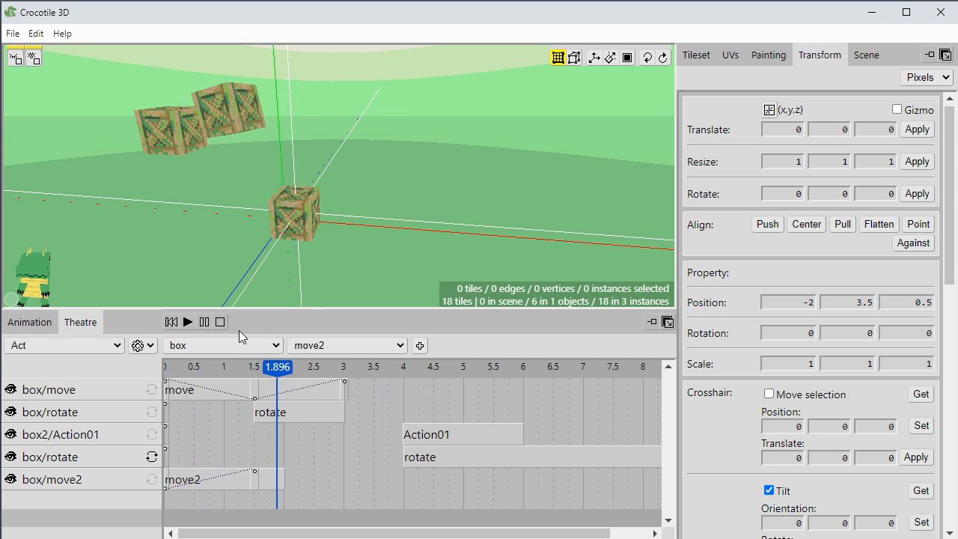
pyautogui.click(205, 325)
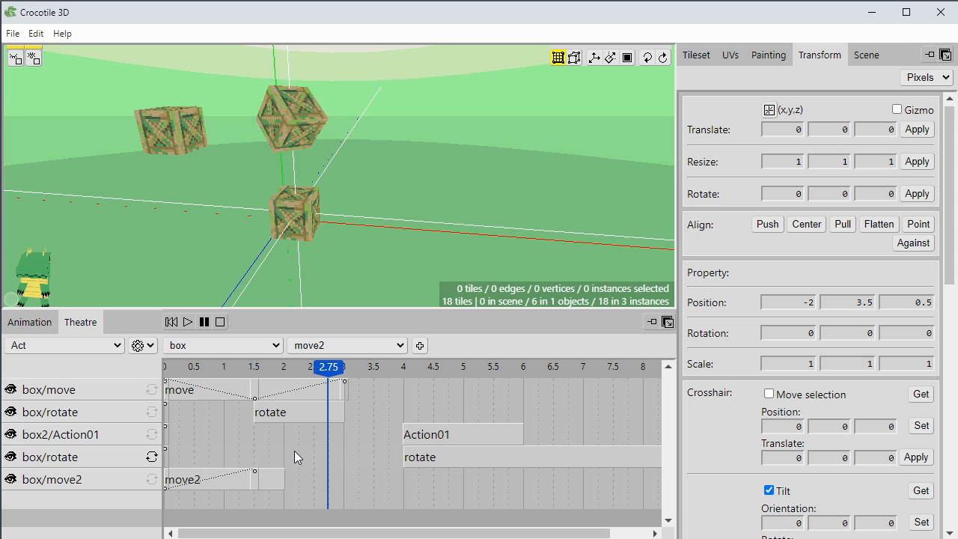
# - Apply Ease In Out Cubic interpolation to the move clip's weights at 1.5 and 3 seconds
pyautogui.click(344, 390)
pyautogui.rightClick(359, 393)
pyautogui.moveTo(382, 427)
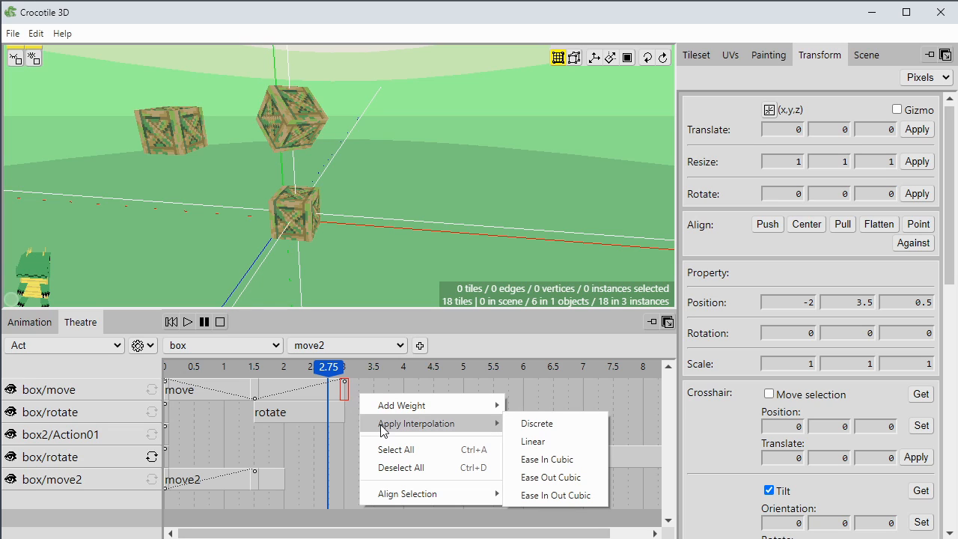
pyautogui.click(255, 390)
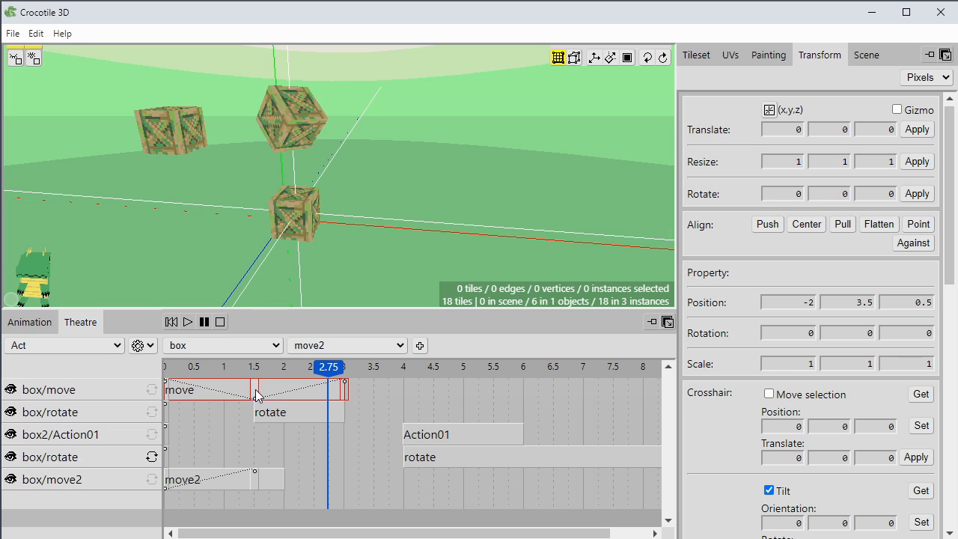
pyautogui.rightClick(320, 394)
pyautogui.moveTo(351, 424)
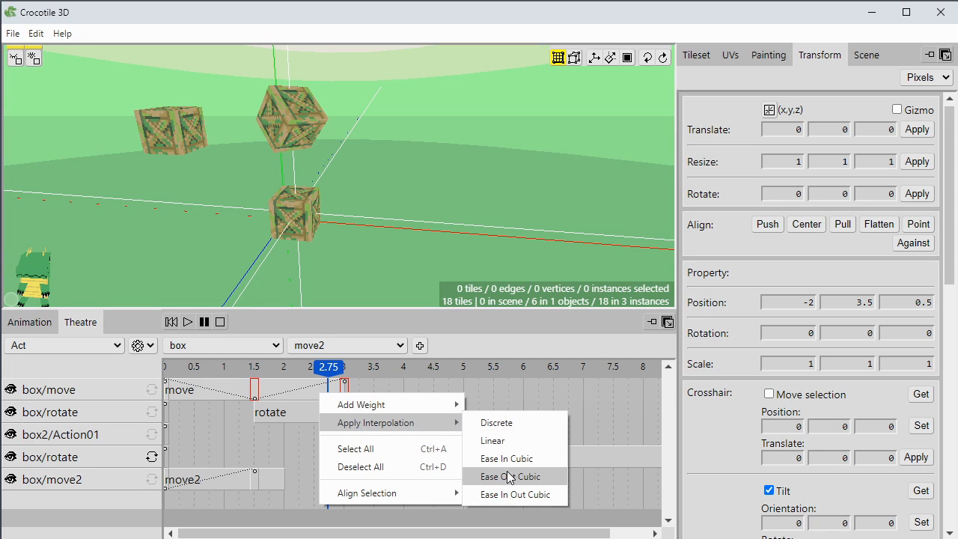
pyautogui.click(510, 494)
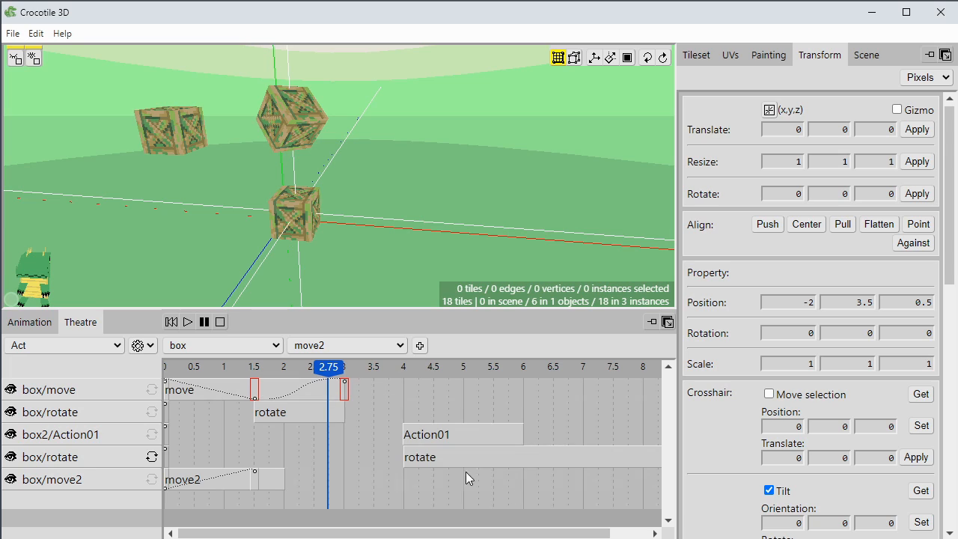
# - Play the Act to check the eased weight transition on the move clip, and pause it
pyautogui.click(229, 360)
pyautogui.click(187, 322)
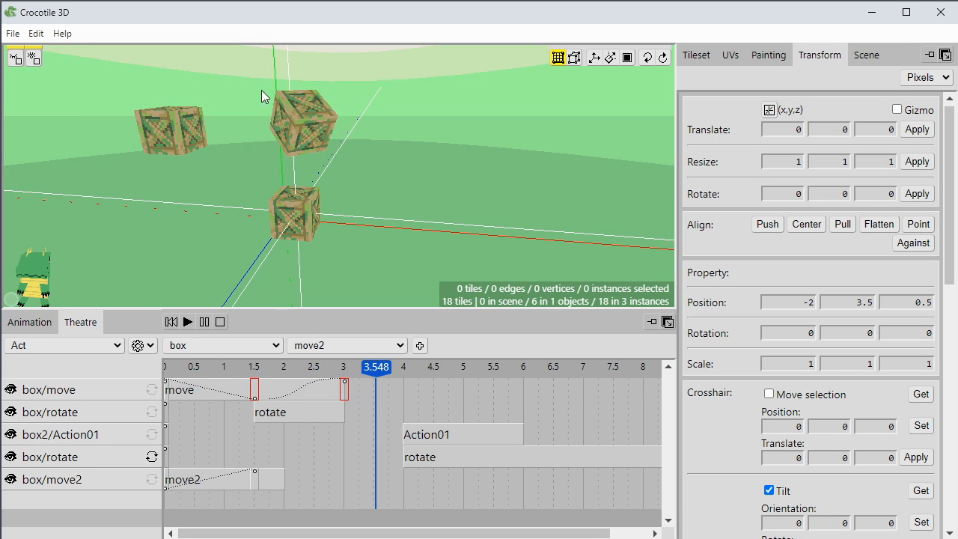
pyautogui.click(204, 323)
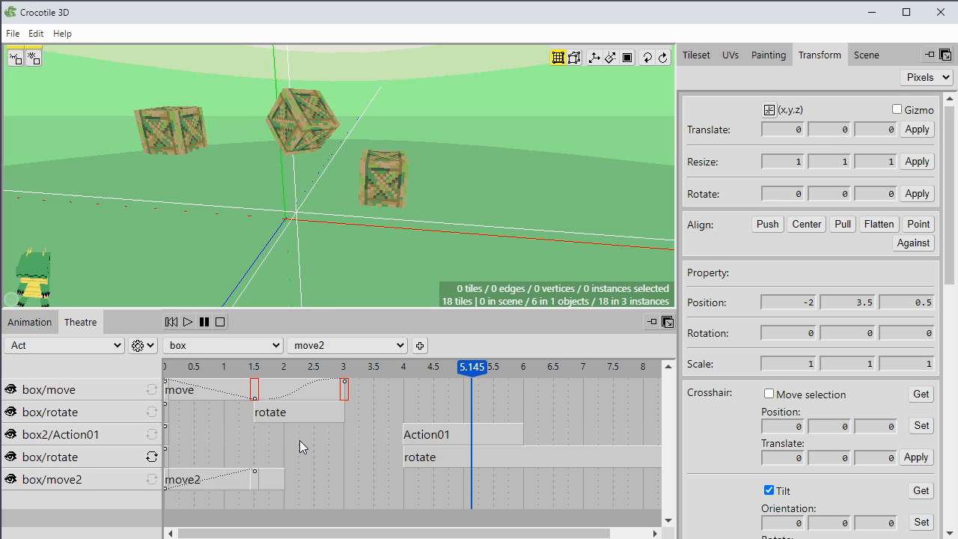
# - Change the action of the looping box/rotate track to move2 and close its settings
pyautogui.doubleClick(115, 459)
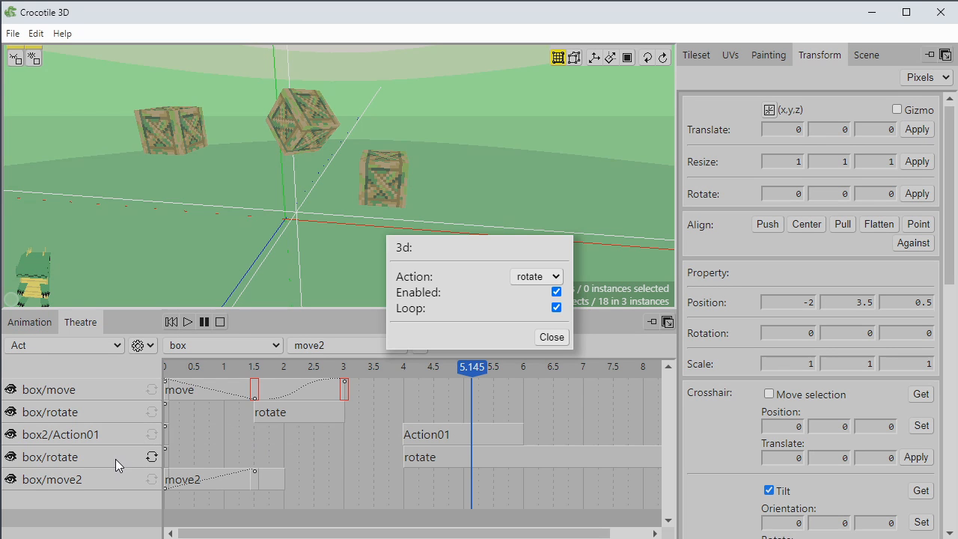
pyautogui.click(535, 278)
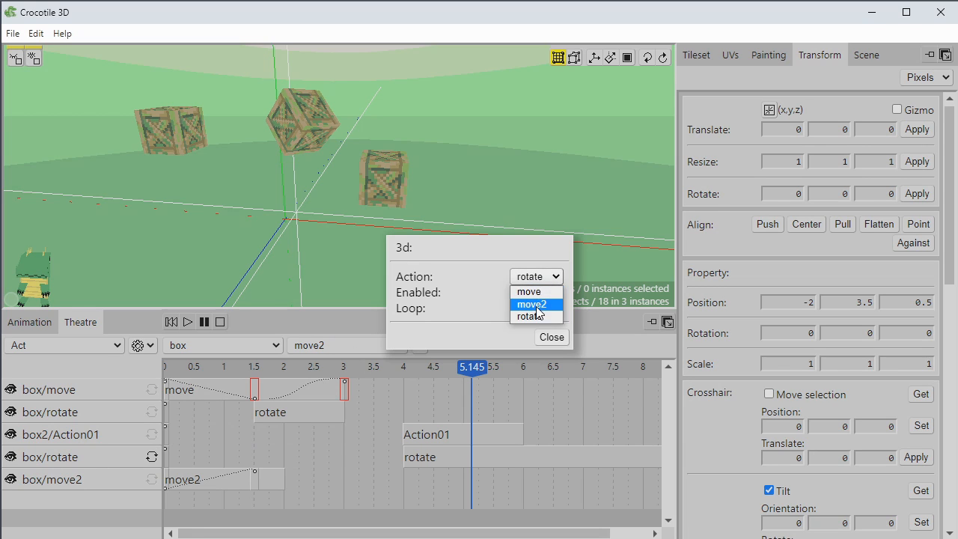
pyautogui.click(538, 257)
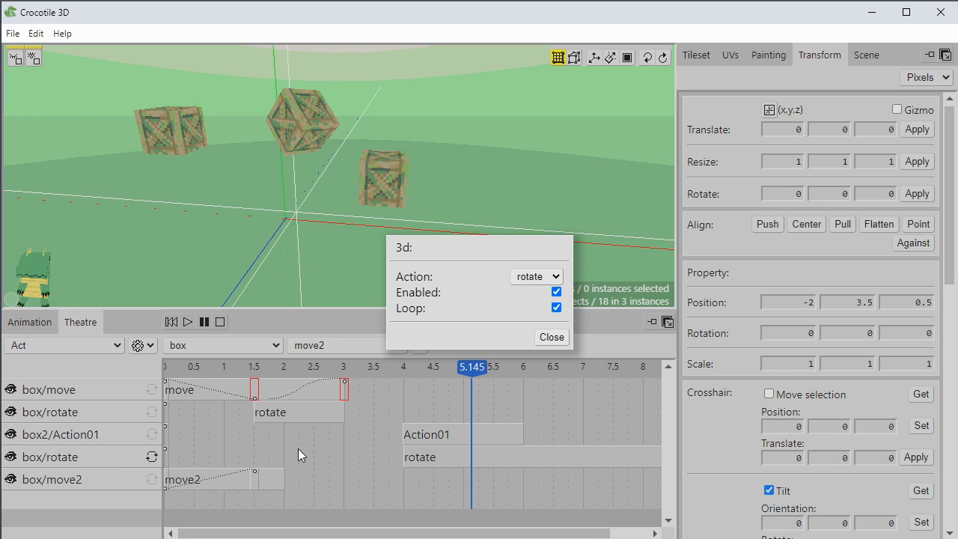
pyautogui.click(535, 277)
pyautogui.click(527, 304)
pyautogui.click(550, 338)
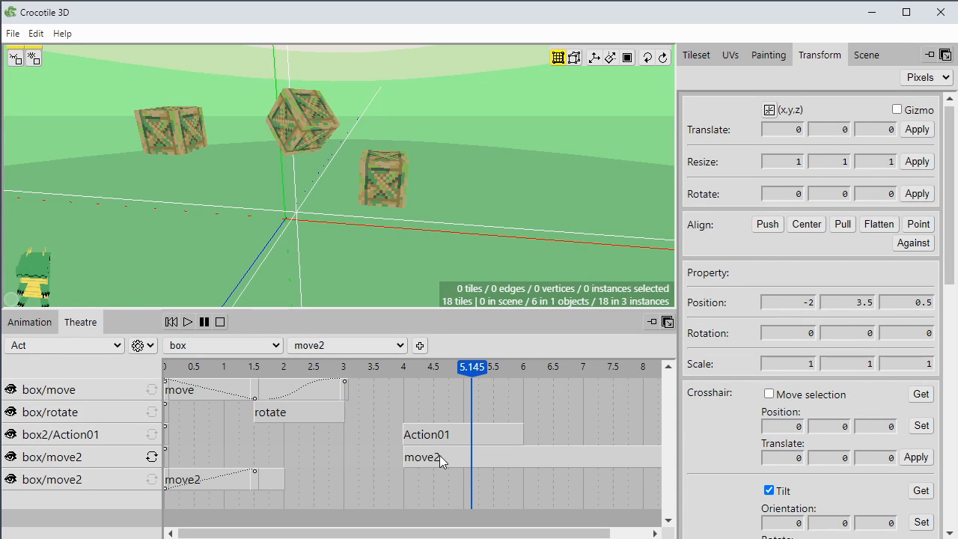
# - Set the looping box/move2 track's action back to rotate and close its settings
pyautogui.doubleClick(115, 462)
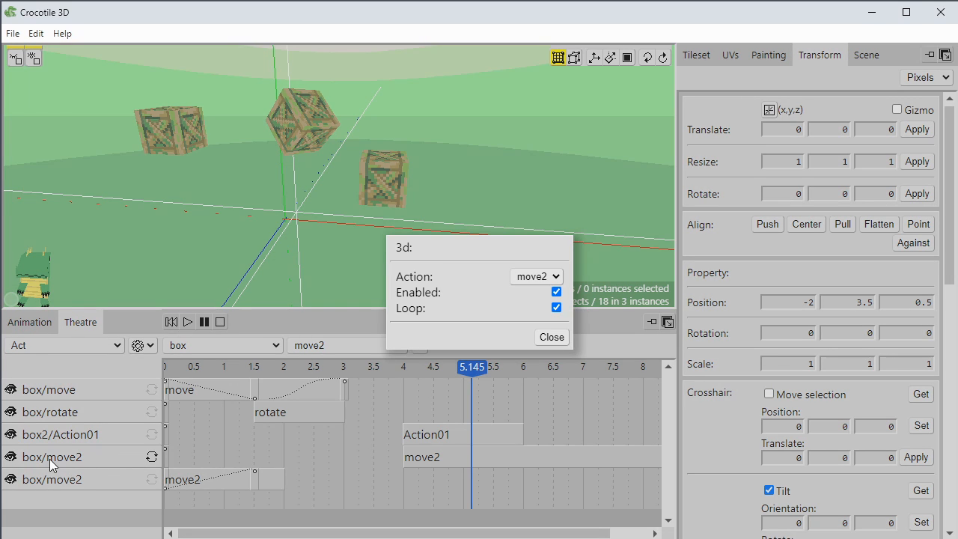
pyautogui.click(537, 276)
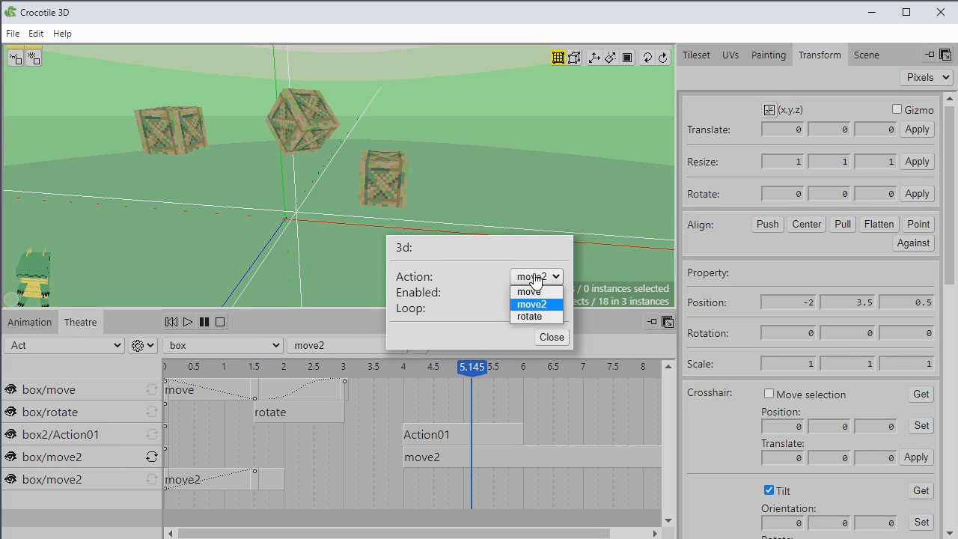
pyautogui.click(532, 317)
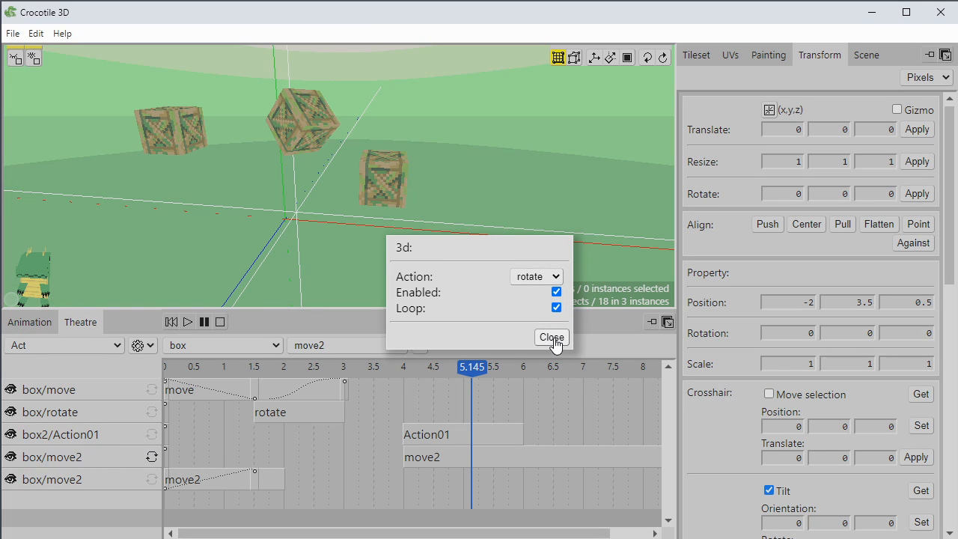
pyautogui.click(552, 337)
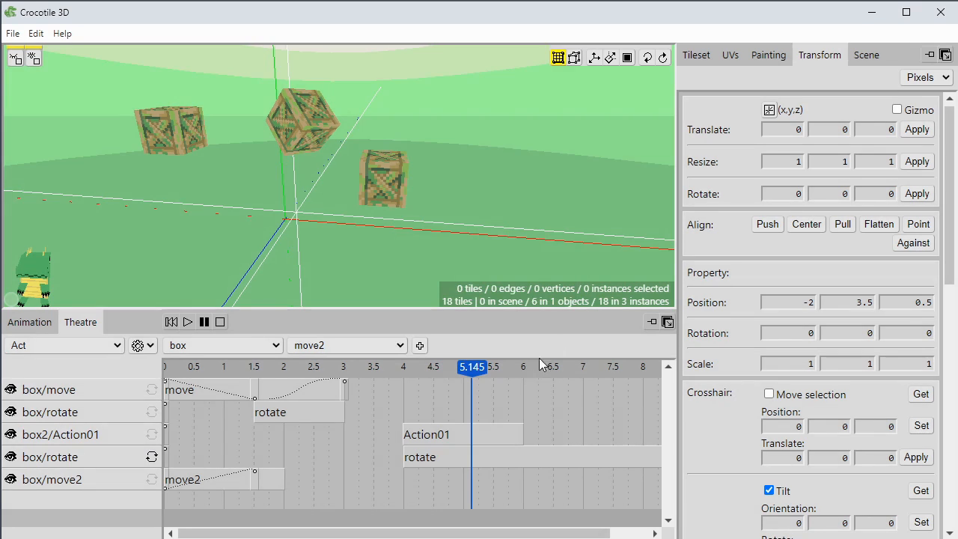
# - Disable the looping box/rotate track and enable it again
pyautogui.click(10, 457)
pyautogui.doubleClick(10, 458)
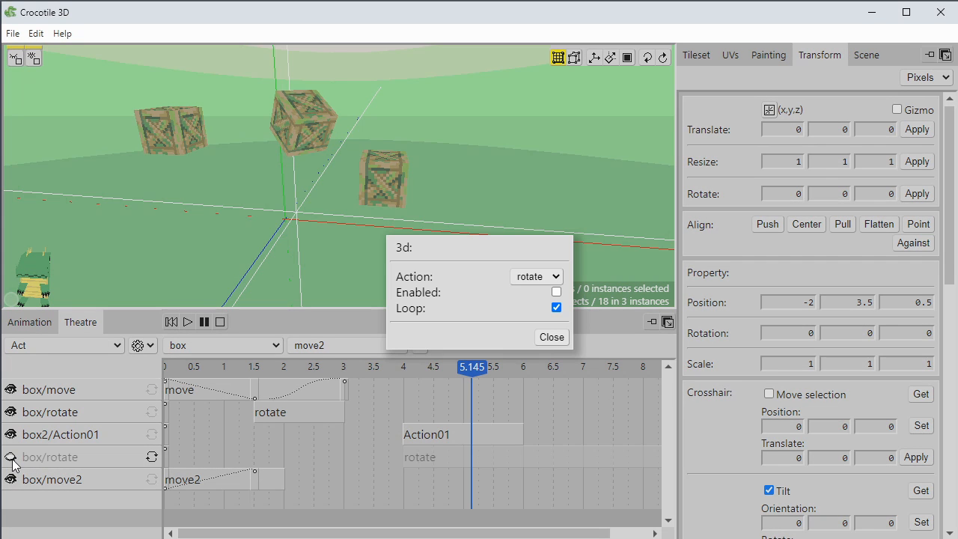
pyautogui.click(551, 338)
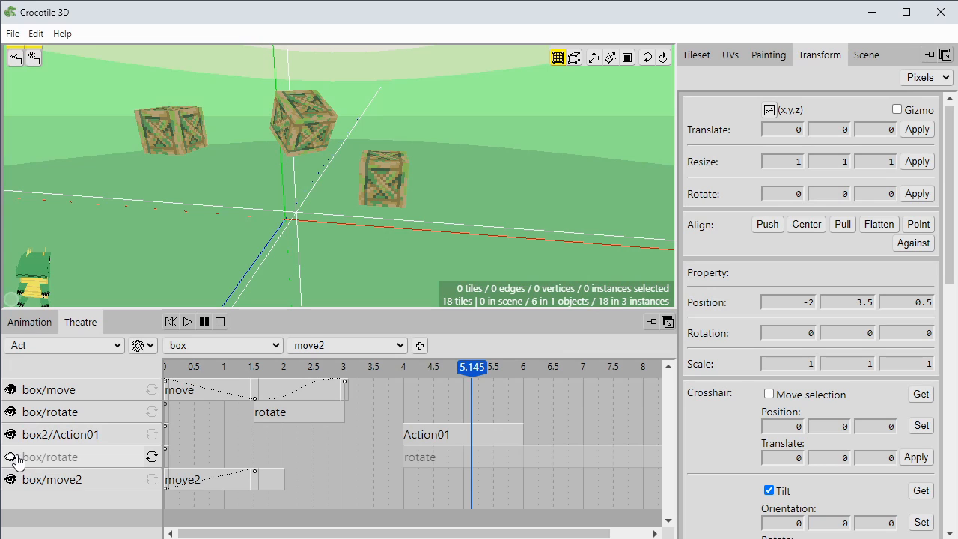
pyautogui.click(10, 458)
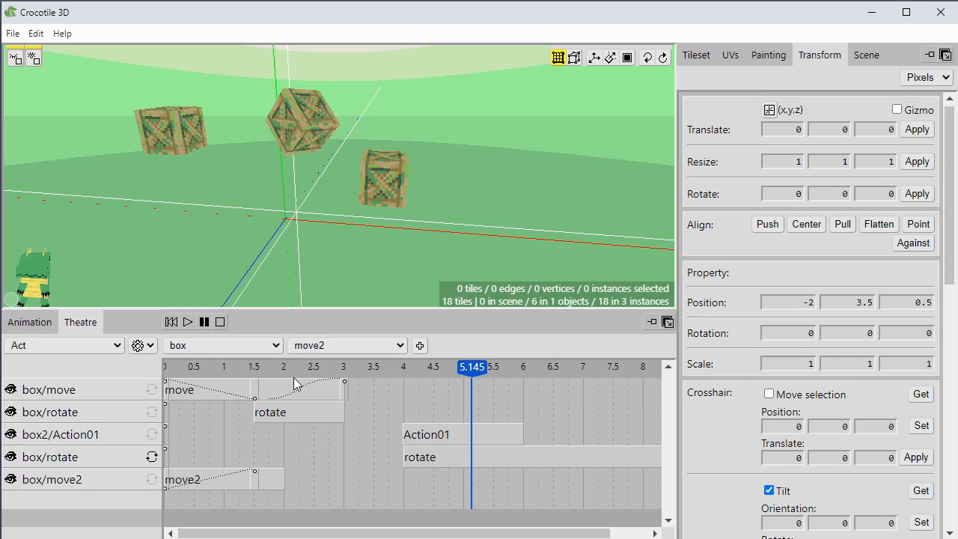
# - Open the Render Movie settings and select Act as the act to render
pyautogui.moveTo(283, 532); pyautogui.dragTo(221, 533)
pyautogui.click(36, 34)
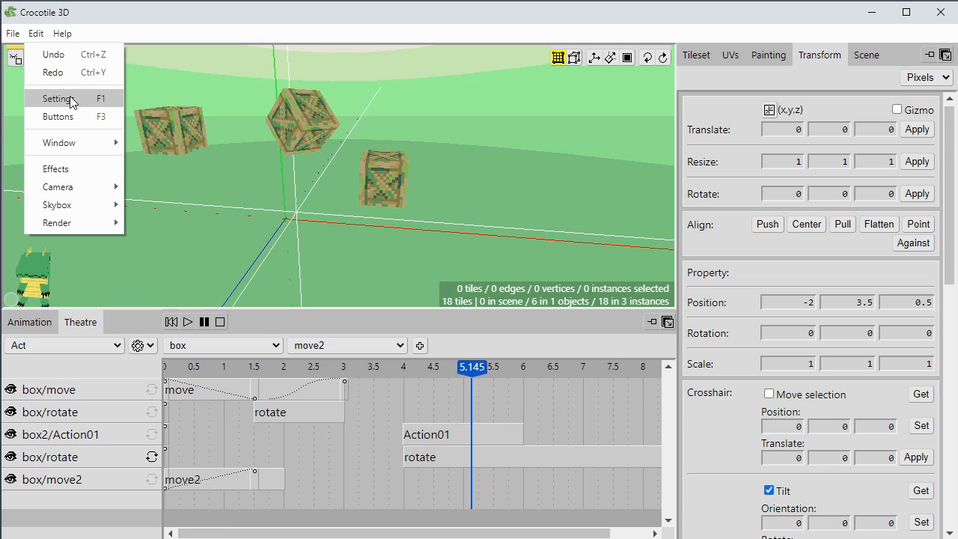
pyautogui.moveTo(79, 223)
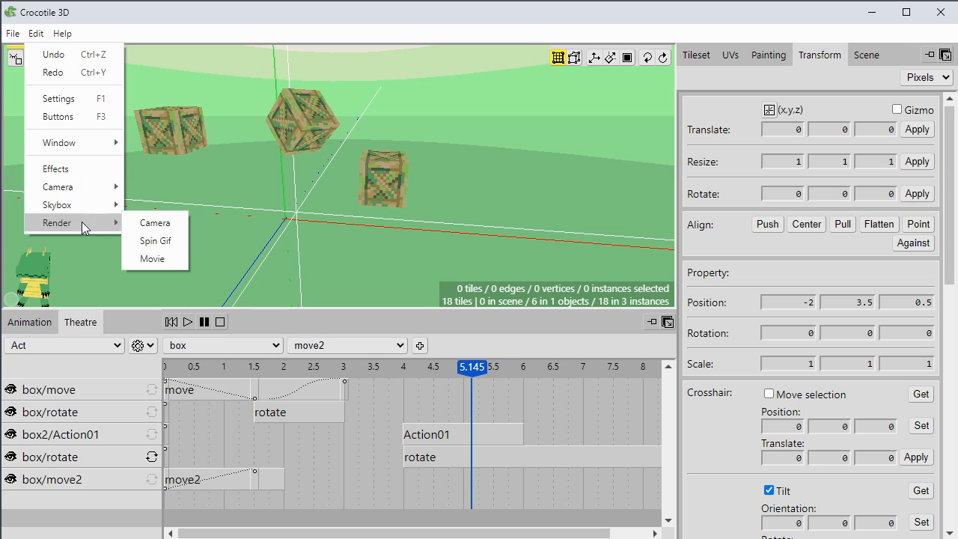
pyautogui.click(142, 258)
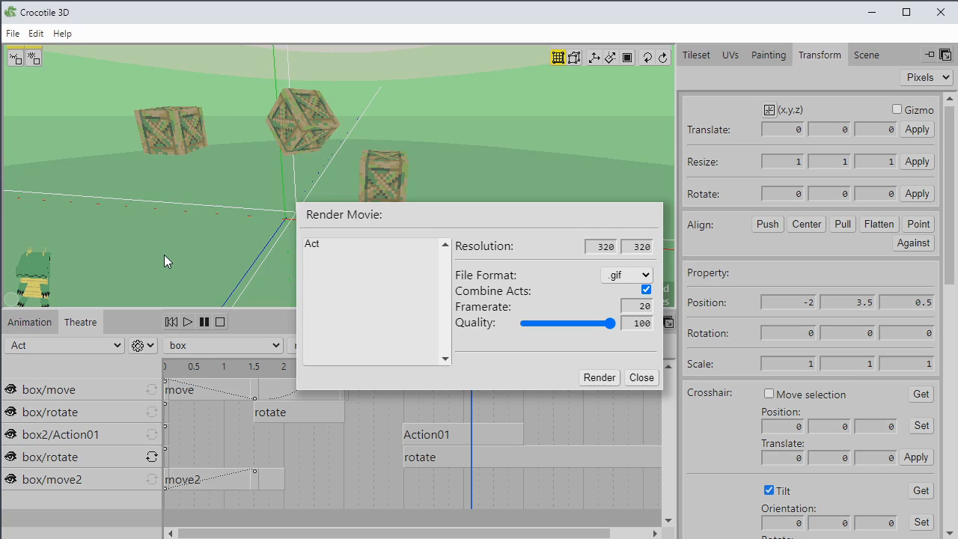
pyautogui.click(371, 246)
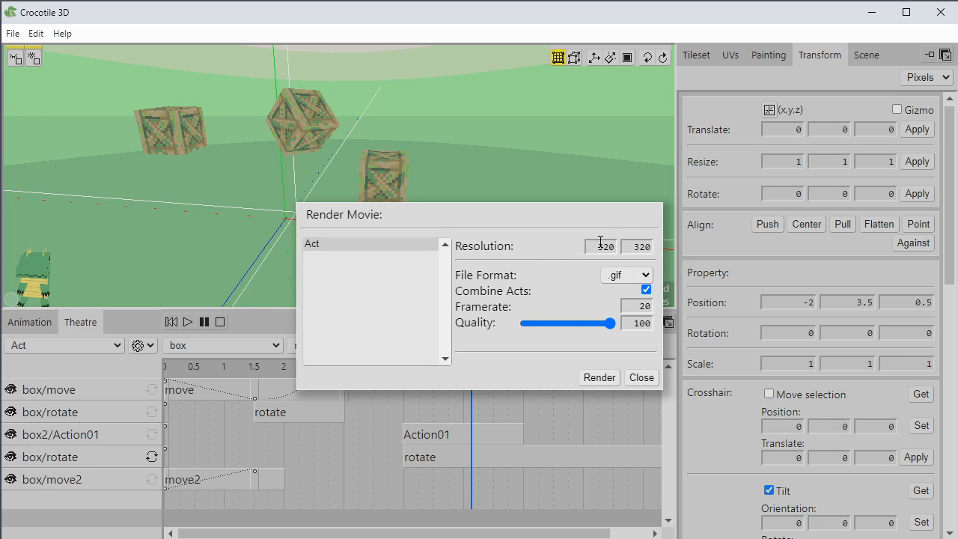
# - Examine the file formats available for rendering the movie
pyautogui.click(619, 276)
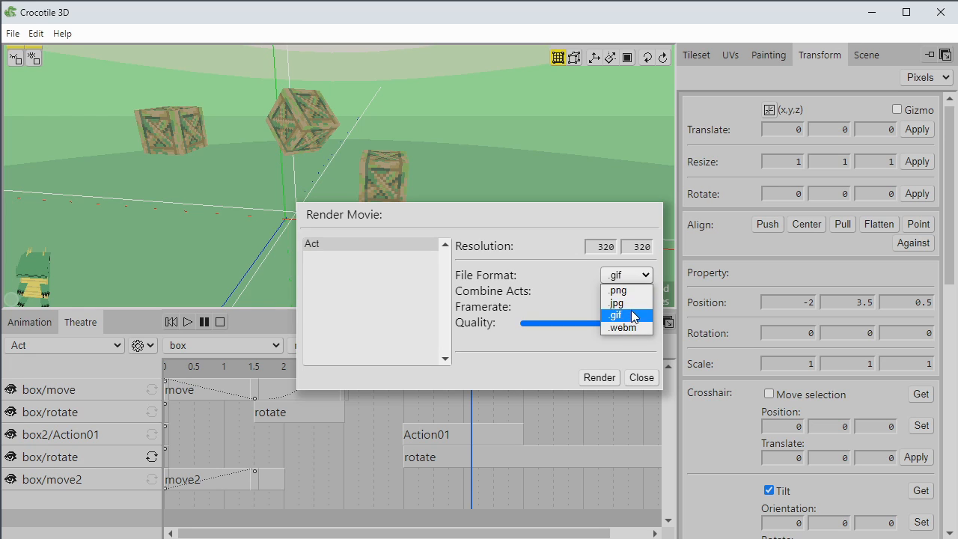
pyautogui.click(615, 277)
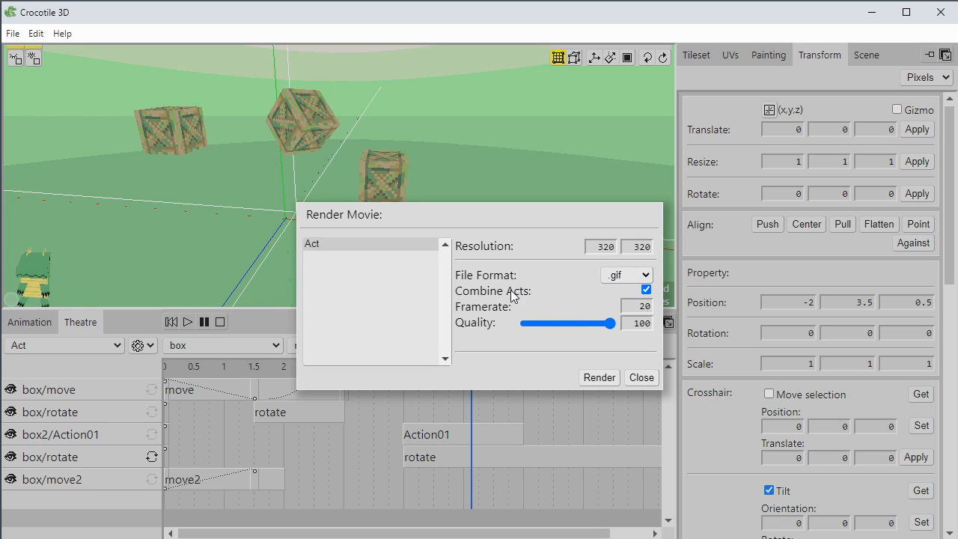
pyautogui.click(633, 275)
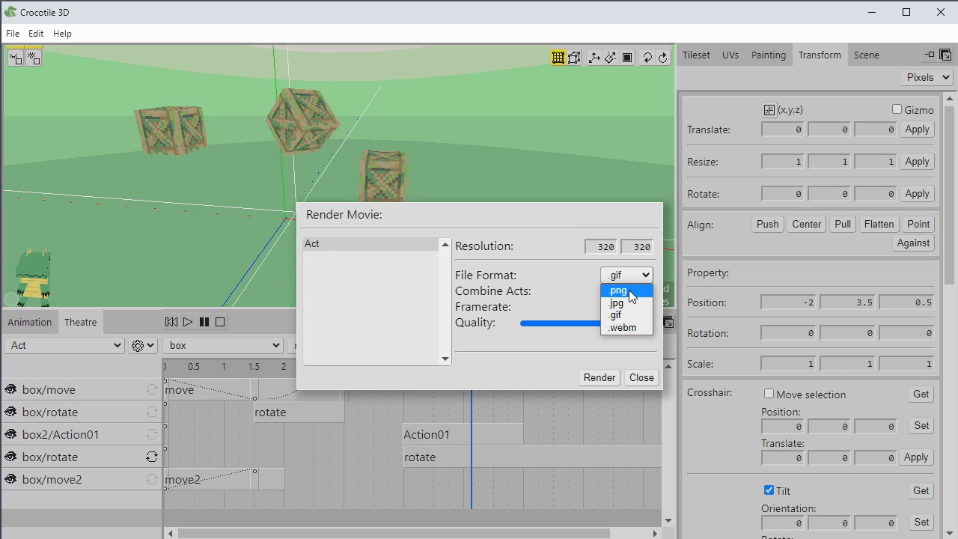
pyautogui.click(558, 266)
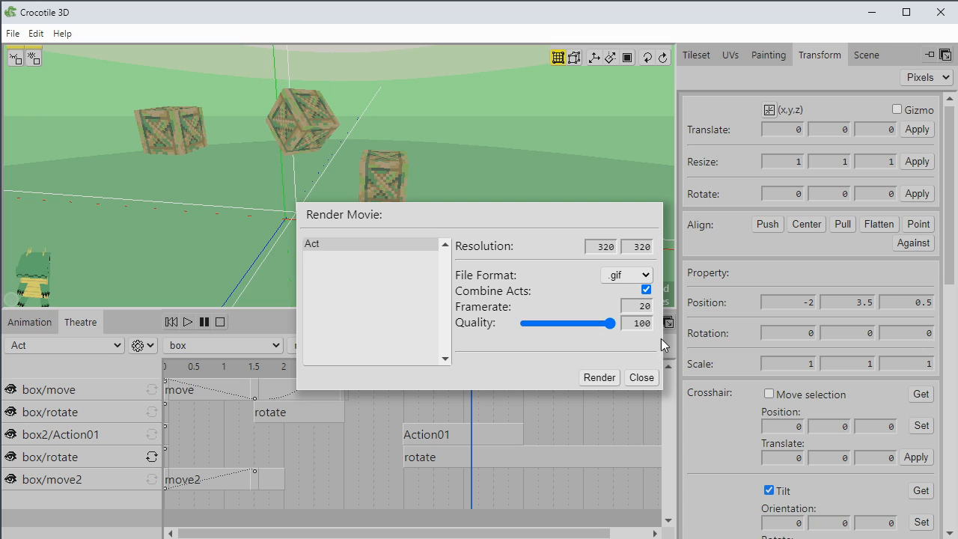
# - Close the Render Movie settings and open the lowest box instance for tile editing alongside the UV editor
pyautogui.click(633, 380)
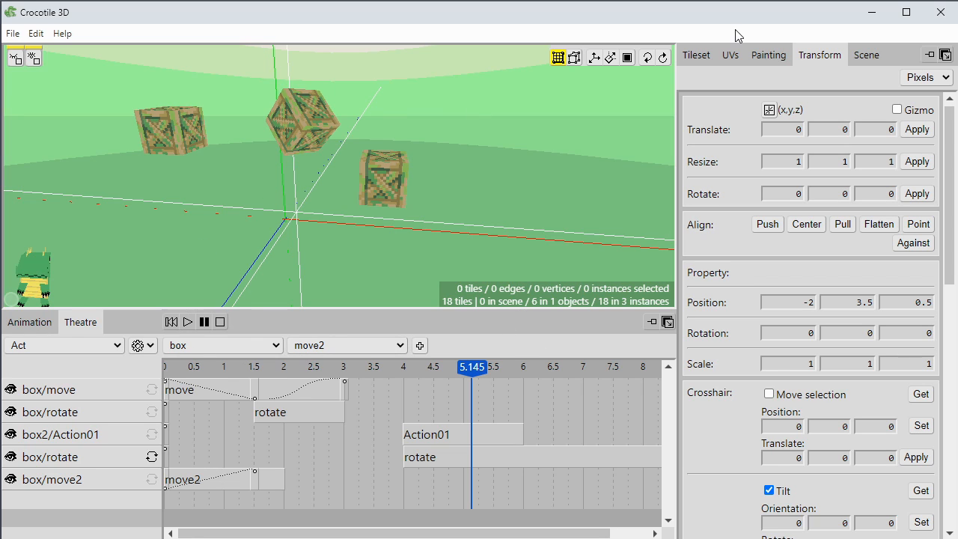
pyautogui.click(733, 56)
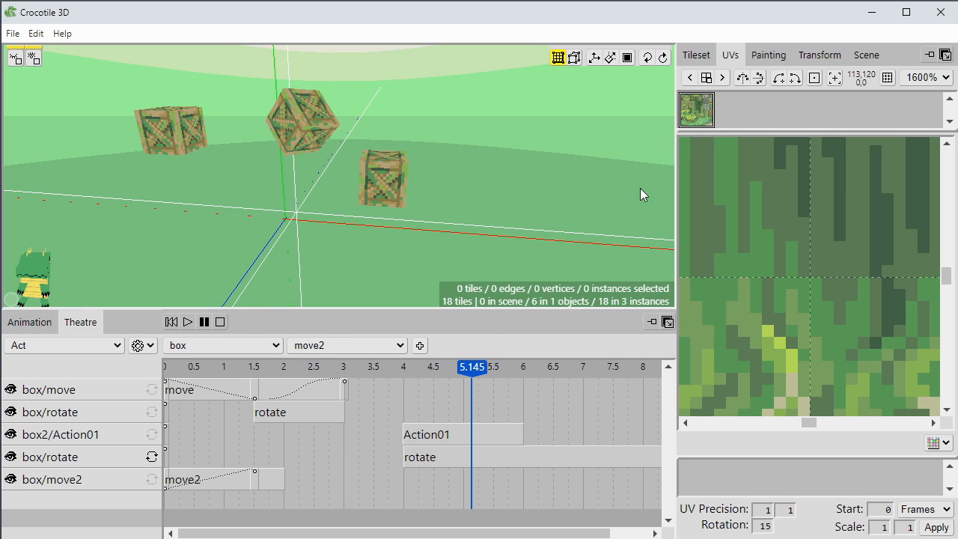
pyautogui.click(377, 183)
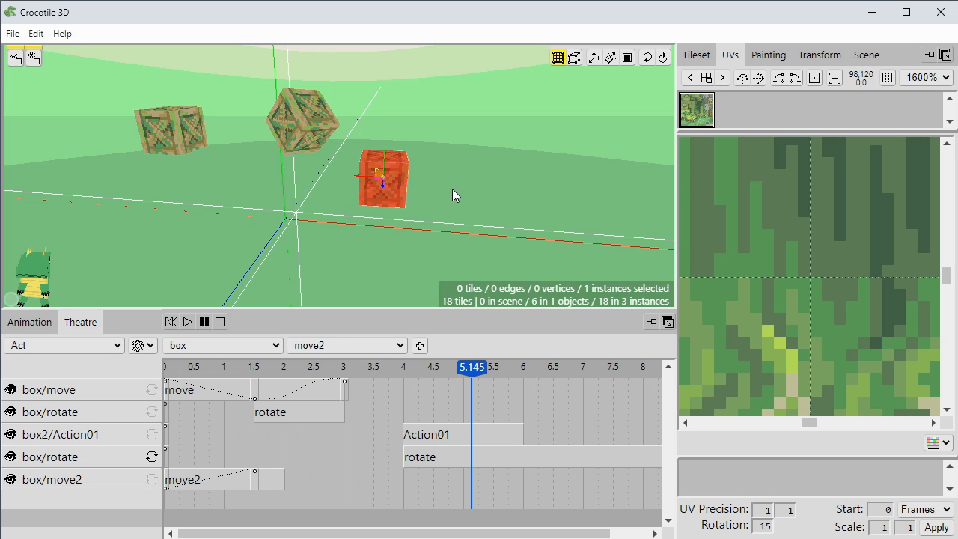
pyautogui.press('Tab')
pyautogui.scroll(1, 437, 173)
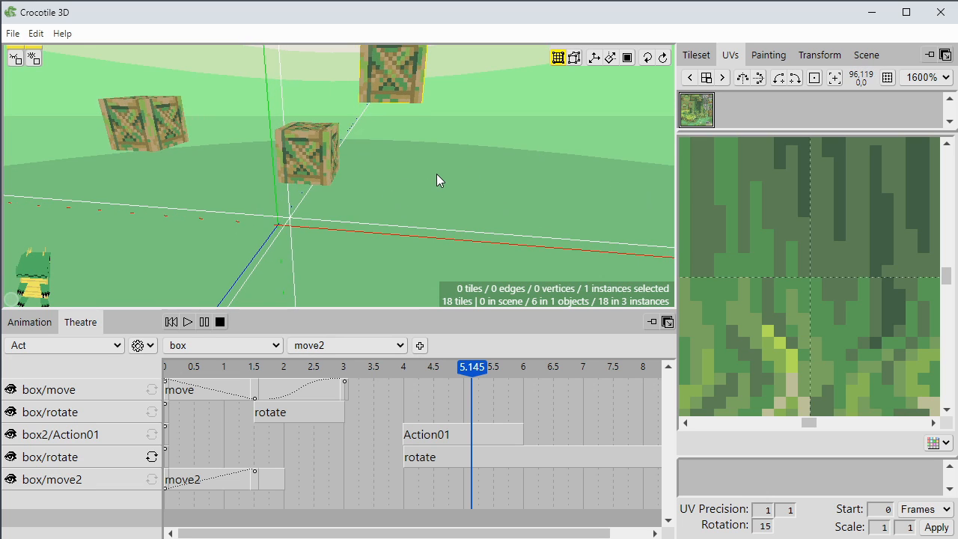
pyautogui.moveTo(437, 174); pyautogui.dragTo(390, 138, button='right')
pyautogui.press('Tab')
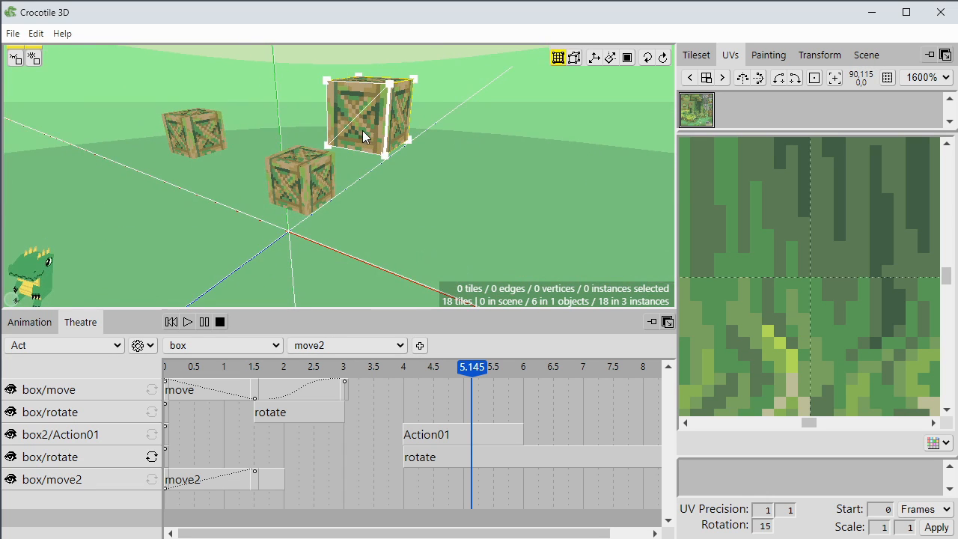
# - Select the box's front crate face and add a new UV animation to the tileset
pyautogui.scroll(-5, 731, 163)
pyautogui.scroll(-4, 731, 164)
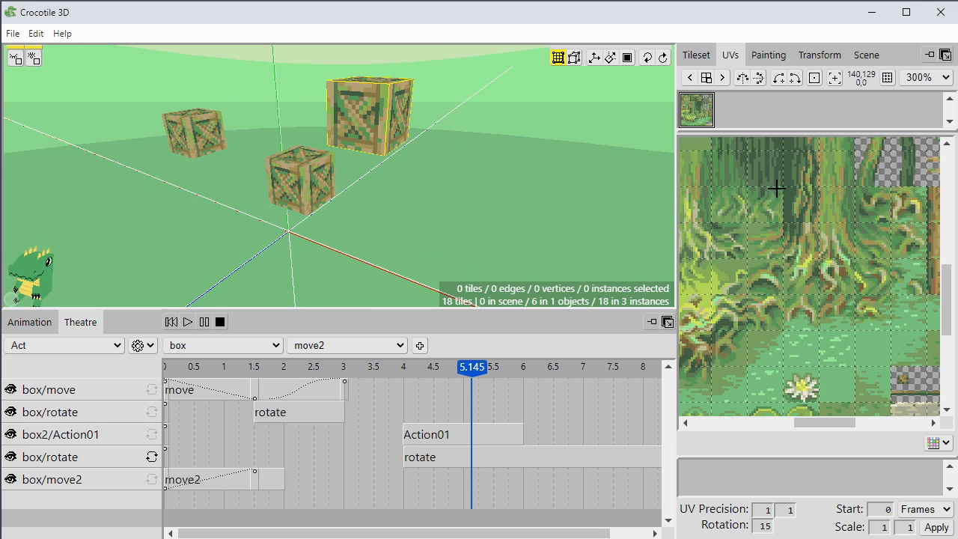
pyautogui.scroll(-2, 778, 188)
pyautogui.scroll(2, 780, 188)
pyautogui.press('space')
pyautogui.moveTo(778, 187); pyautogui.dragTo(834, 293)
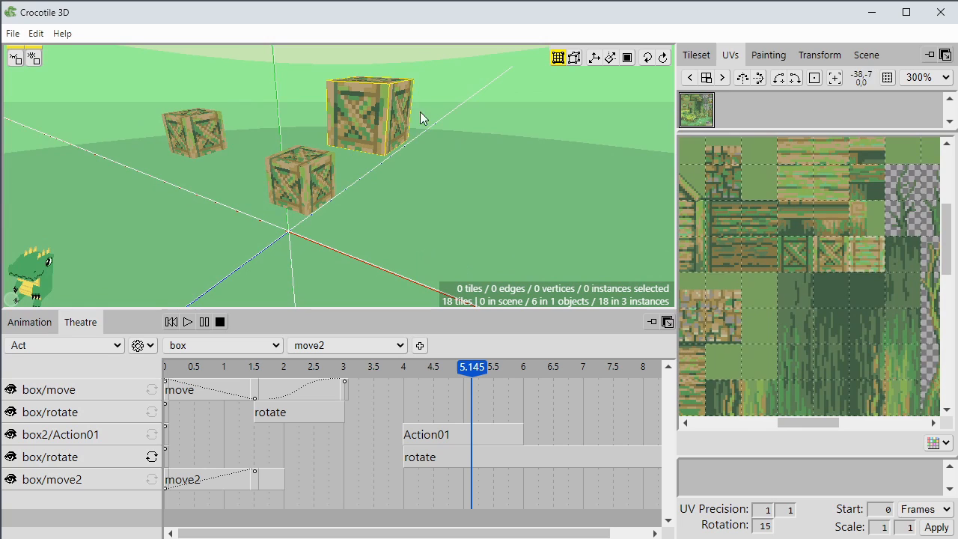
pyautogui.click(370, 116)
pyautogui.click(939, 443)
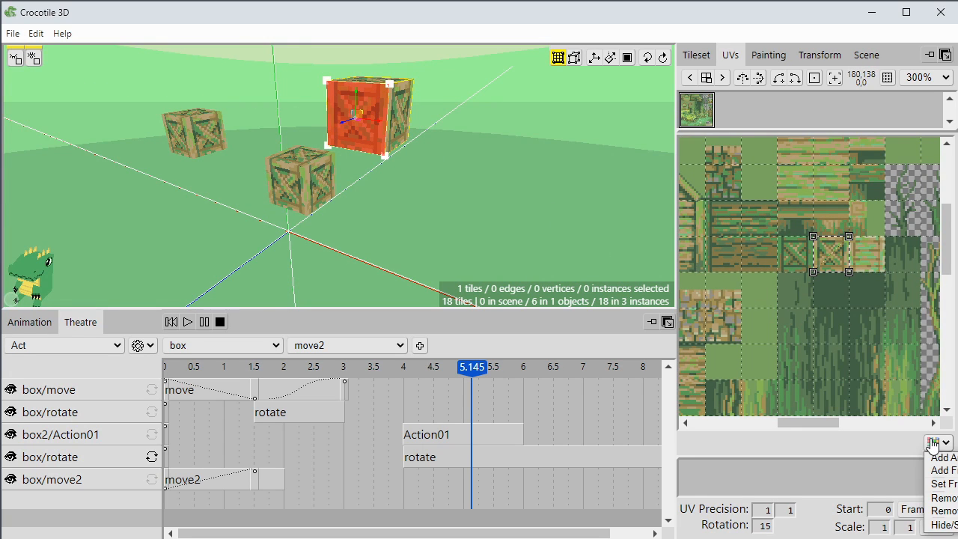
pyautogui.click(941, 458)
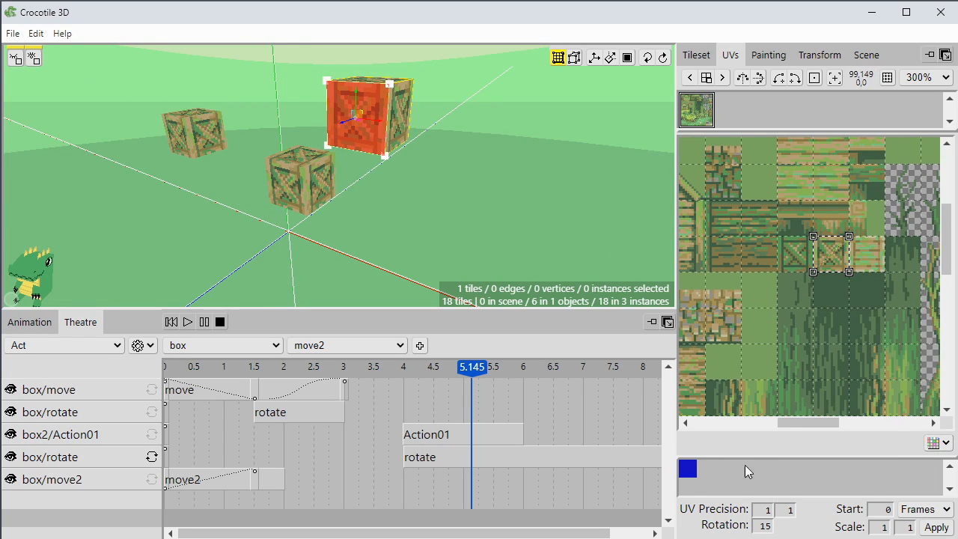
# - Move the new UV animation's first frame onto the brown cross-braced crate tile in the tileset
pyautogui.click(695, 473)
pyautogui.press('space')
pyautogui.moveTo(751, 217); pyautogui.dragTo(862, 284)
pyautogui.moveTo(773, 247); pyautogui.dragTo(802, 216)
pyautogui.moveTo(700, 190); pyautogui.dragTo(885, 257)
pyautogui.press('space')
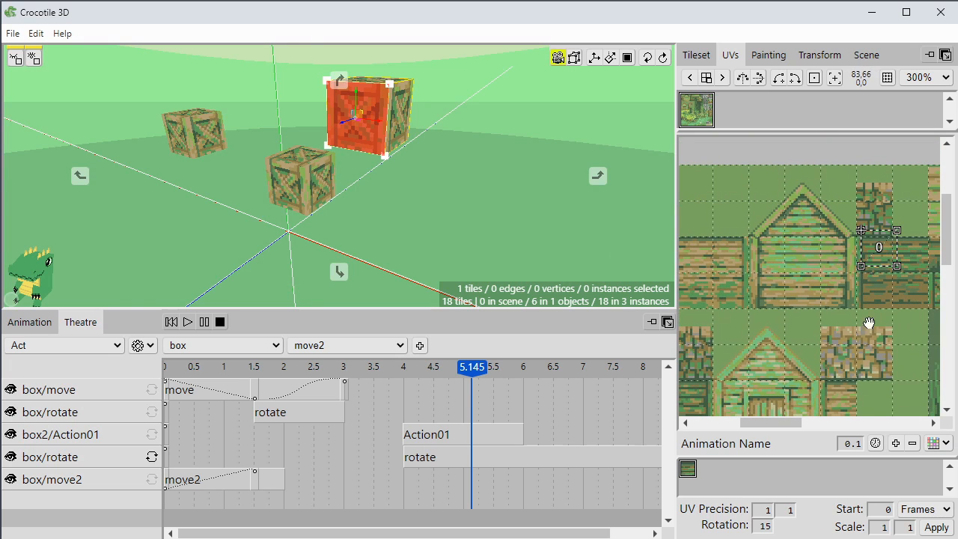
pyautogui.moveTo(869, 325); pyautogui.dragTo(740, 283)
pyautogui.moveTo(759, 217); pyautogui.dragTo(862, 261)
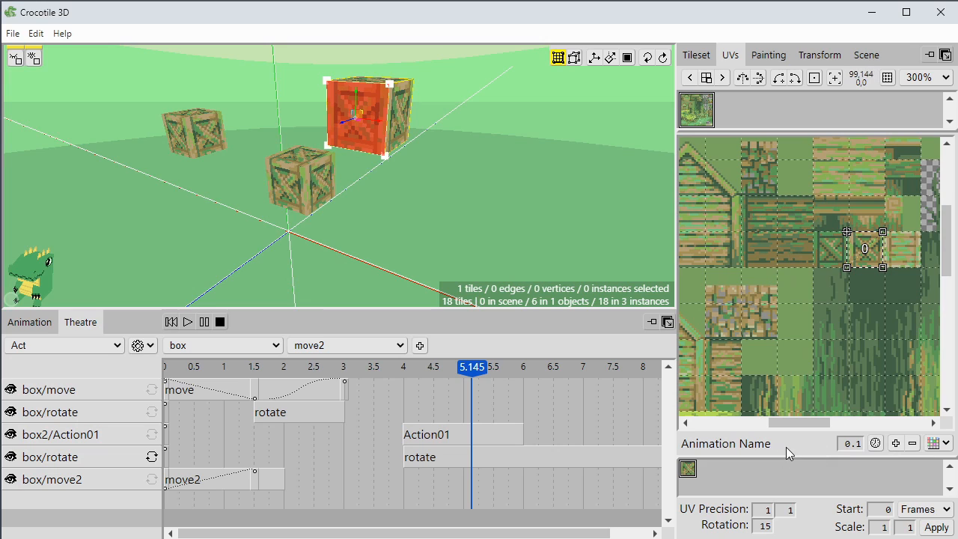
# - Add a second animation frame on the light planked crate tile beside the first frame
pyautogui.click(865, 250)
pyautogui.moveTo(865, 250); pyautogui.dragTo(832, 331)
pyautogui.scroll(5, 907, 306)
pyautogui.press('space')
pyautogui.moveTo(835, 291); pyautogui.dragTo(841, 290)
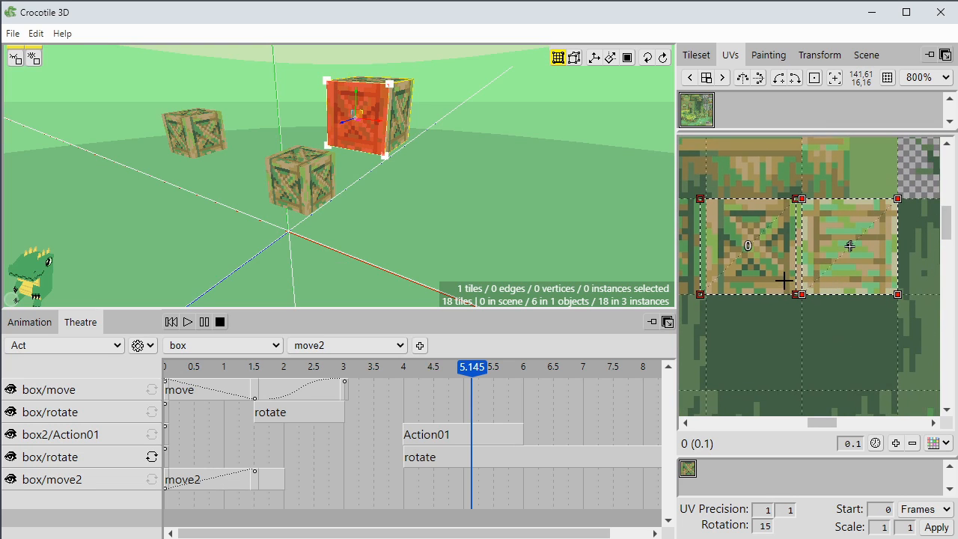
# - Add a third animation frame and place it on the dark green crate tile on the other side of the first frame
pyautogui.moveTo(784, 275); pyautogui.dragTo(832, 276)
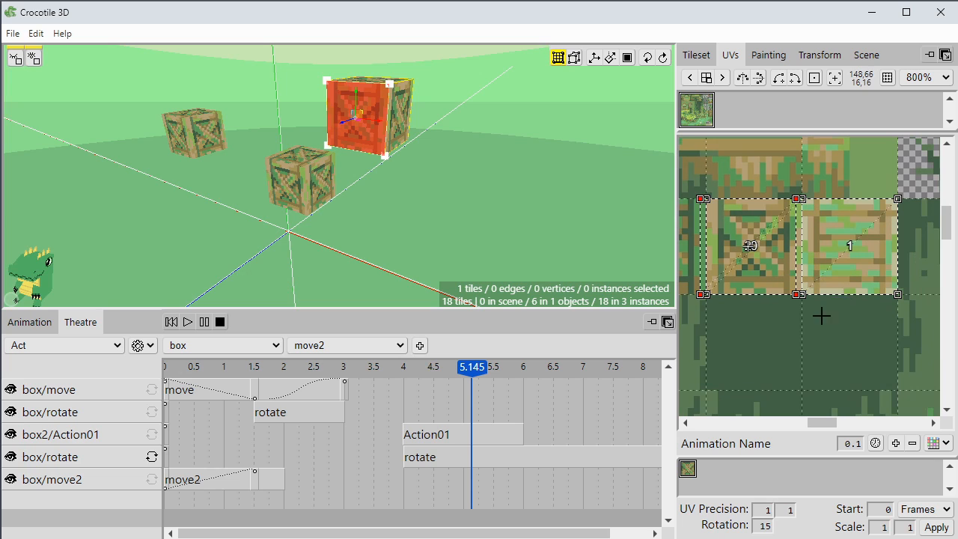
pyautogui.press('space')
pyautogui.moveTo(734, 366); pyautogui.dragTo(832, 372)
pyautogui.moveTo(842, 299); pyautogui.dragTo(752, 297)
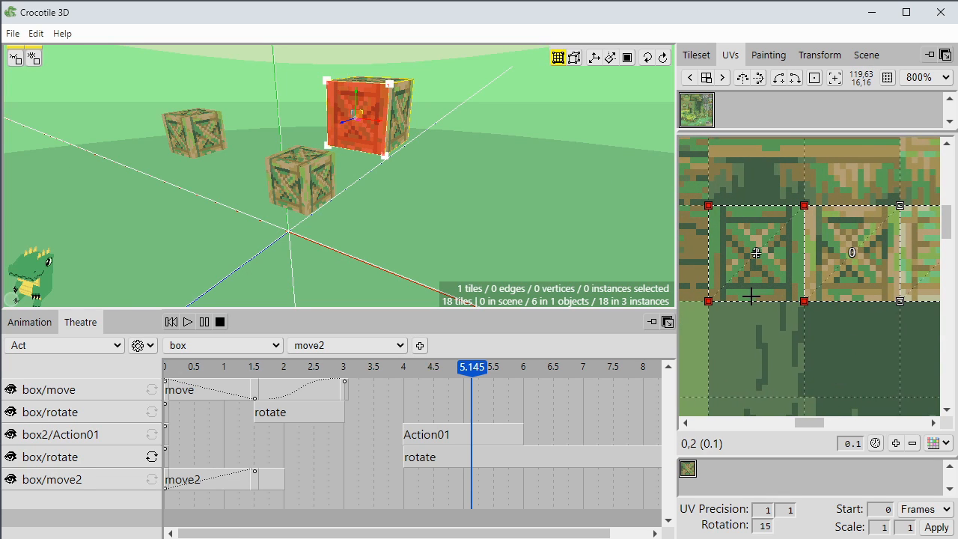
pyautogui.press('space')
pyautogui.scroll(-3, 826, 349)
pyautogui.press('space')
pyautogui.moveTo(820, 362); pyautogui.dragTo(782, 319)
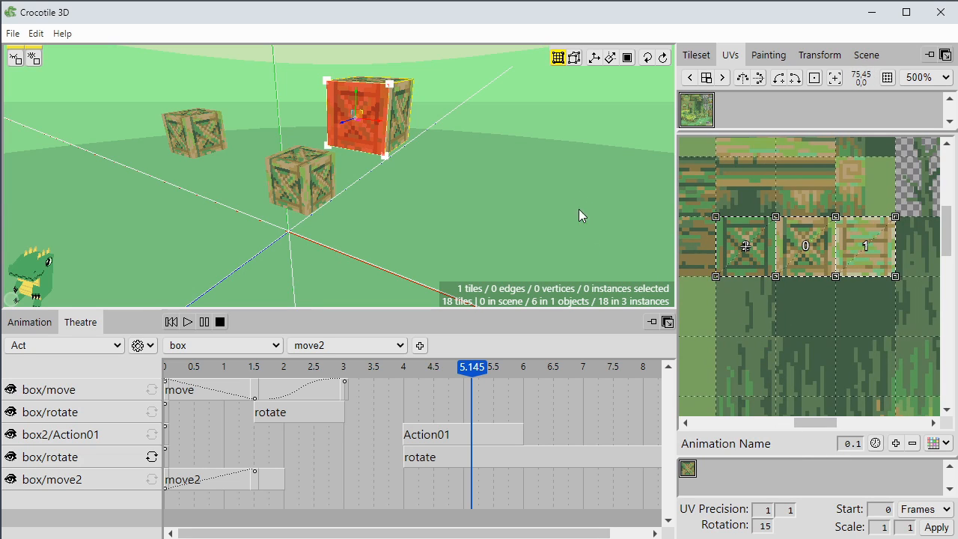
# - Apply the tilebrush UVs to the box's selected front face and deselect the face
pyautogui.rightClick(460, 144)
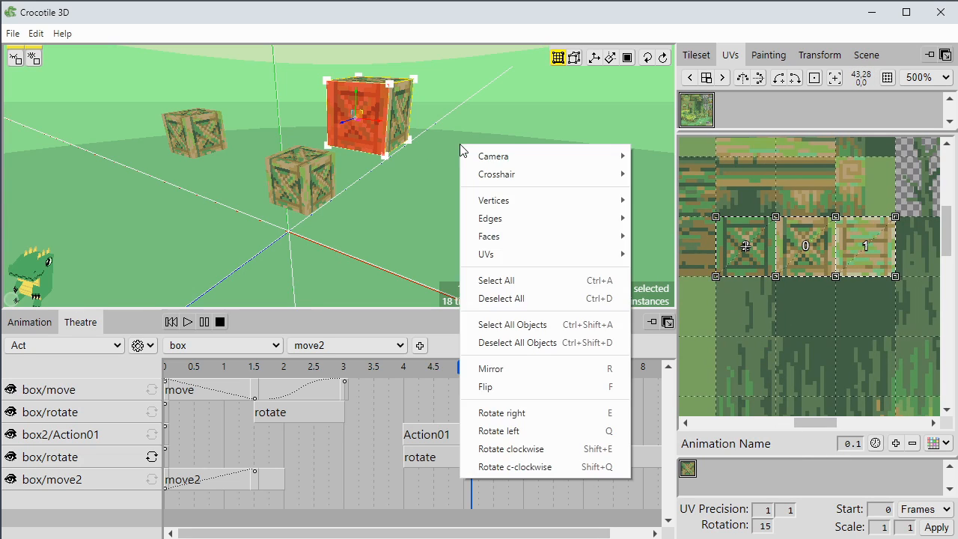
pyautogui.moveTo(508, 252)
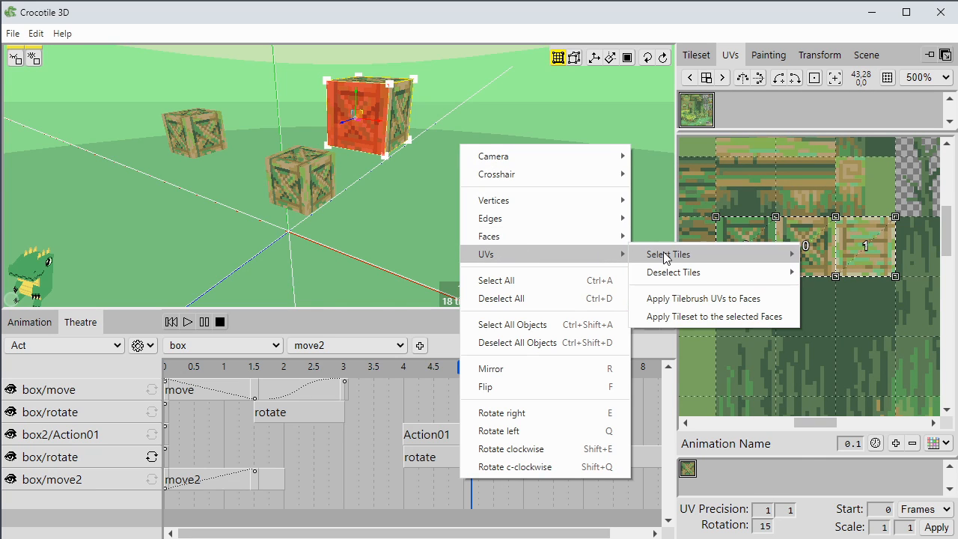
pyautogui.click(672, 303)
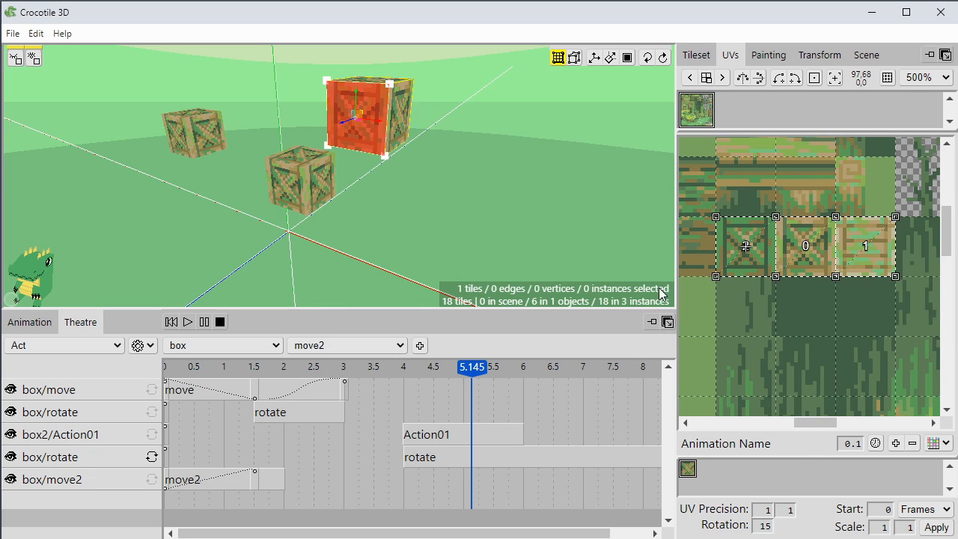
pyautogui.press('space')
pyautogui.moveTo(445, 252); pyautogui.dragTo(463, 235)
pyautogui.press('space')
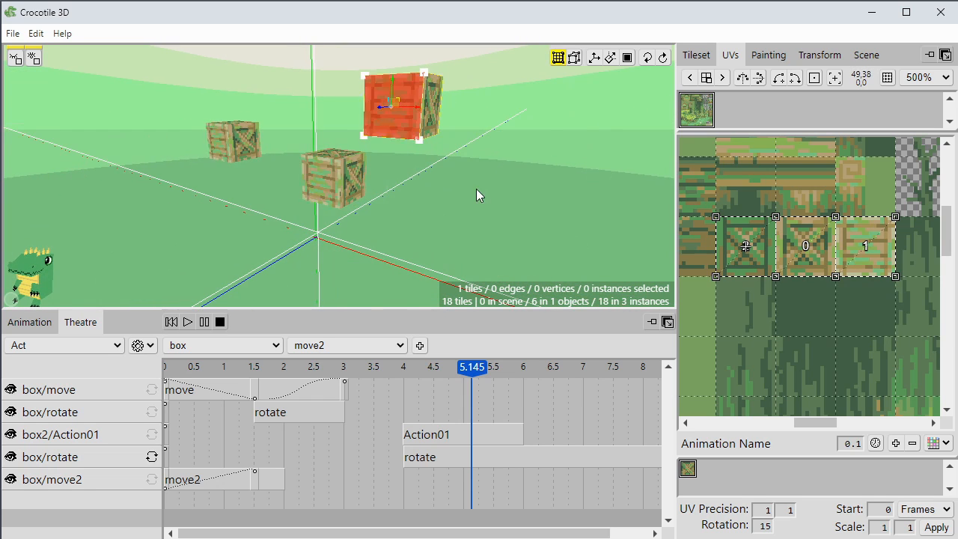
pyautogui.click(504, 198)
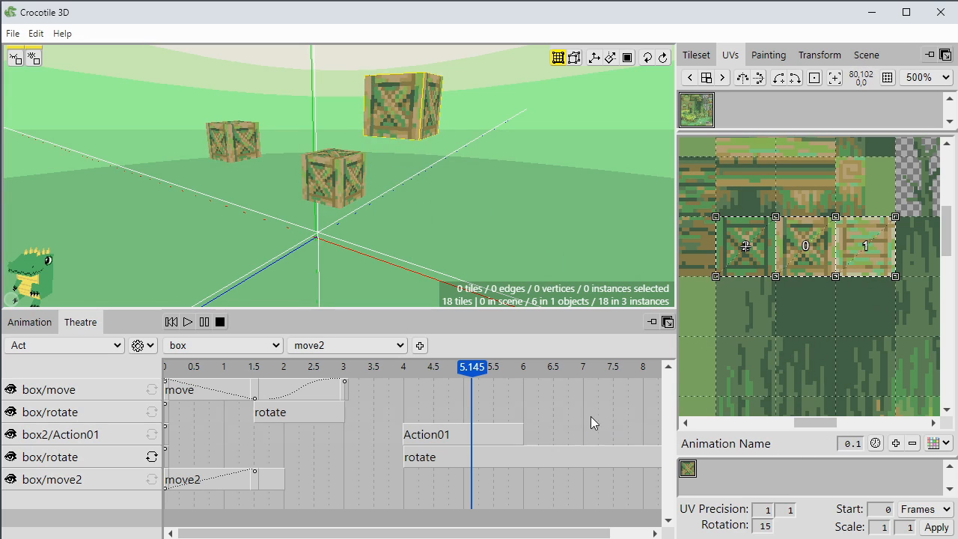
pyautogui.click(151, 457)
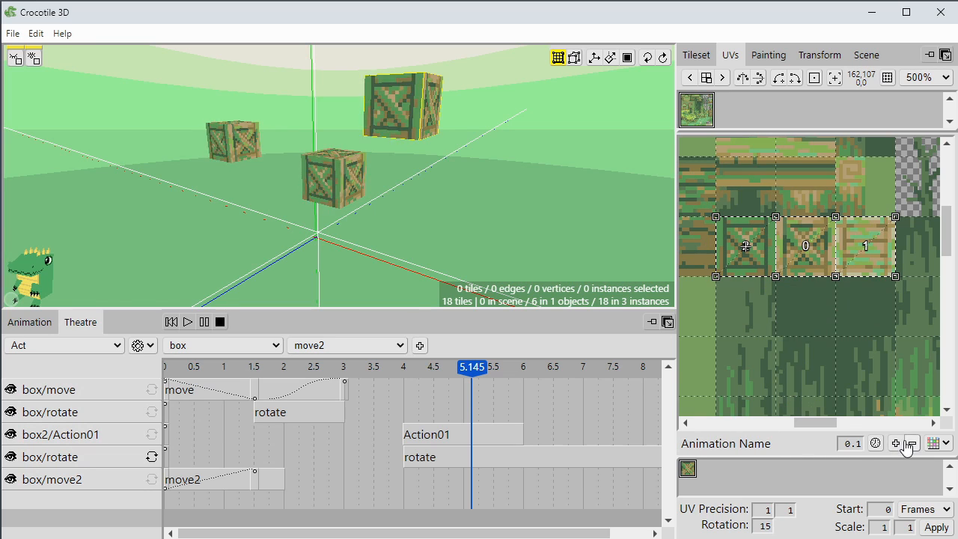
# - Add a second UV animation and move its three frames up one tile row, above the crate tiles
pyautogui.rightClick(702, 479)
pyautogui.click(714, 491)
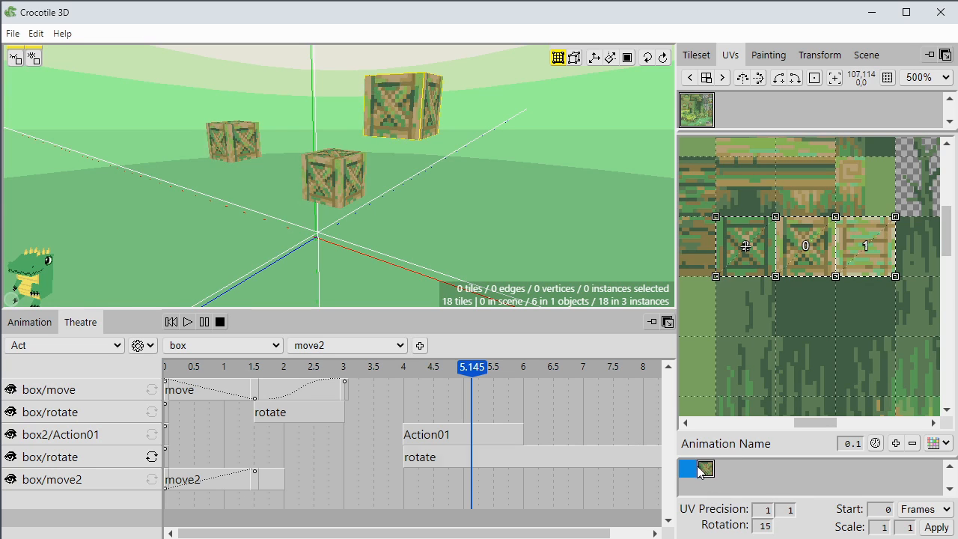
pyautogui.click(688, 469)
pyautogui.moveTo(706, 187); pyautogui.dragTo(921, 308)
pyautogui.moveTo(852, 272); pyautogui.dragTo(851, 212)
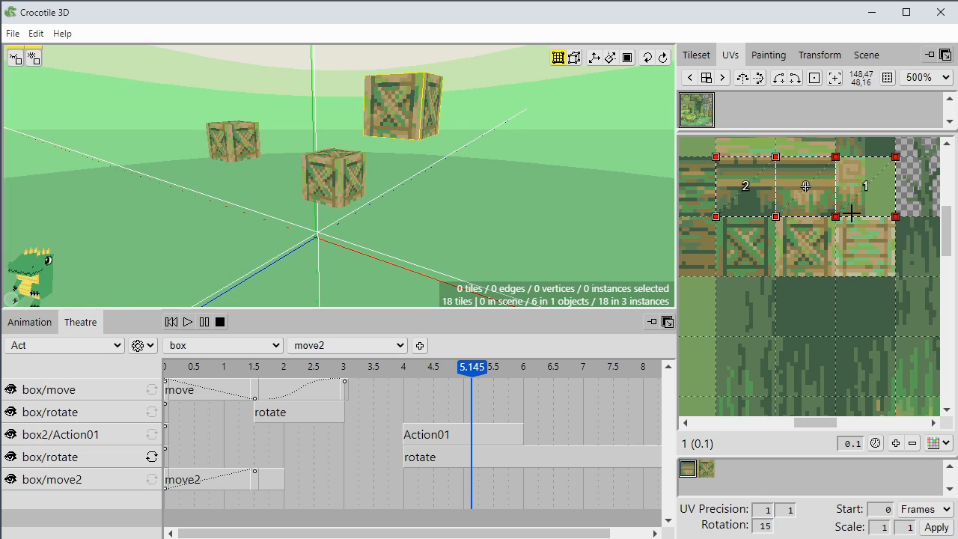
# - Rename the UV animation on the crate tiles as boxuv
pyautogui.click(706, 467)
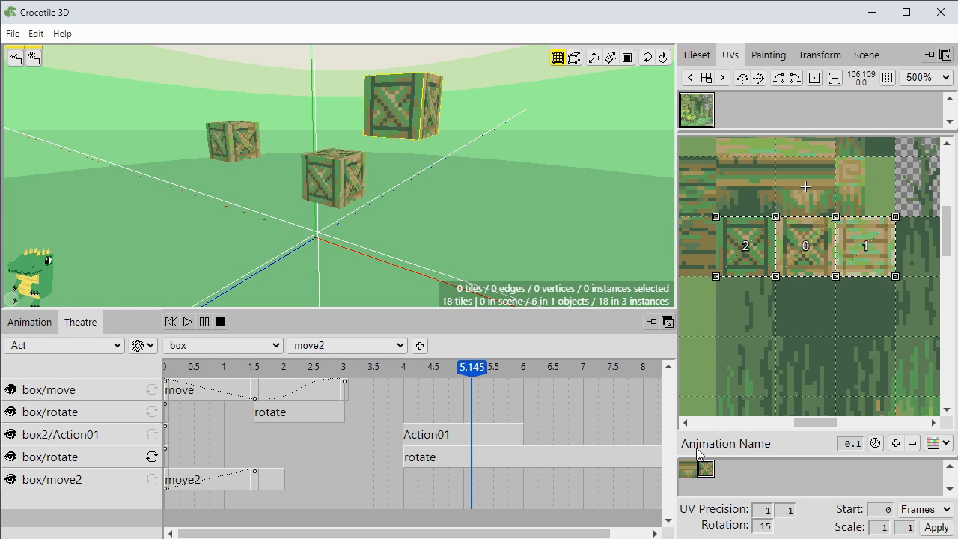
pyautogui.click(700, 446)
pyautogui.moveTo(702, 443); pyautogui.dragTo(805, 441)
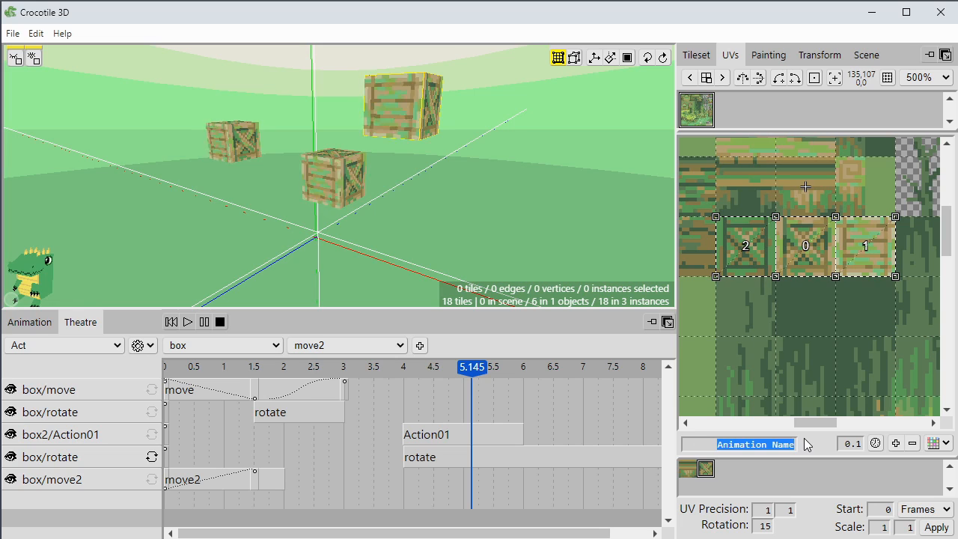
pyautogui.write('boxuv')
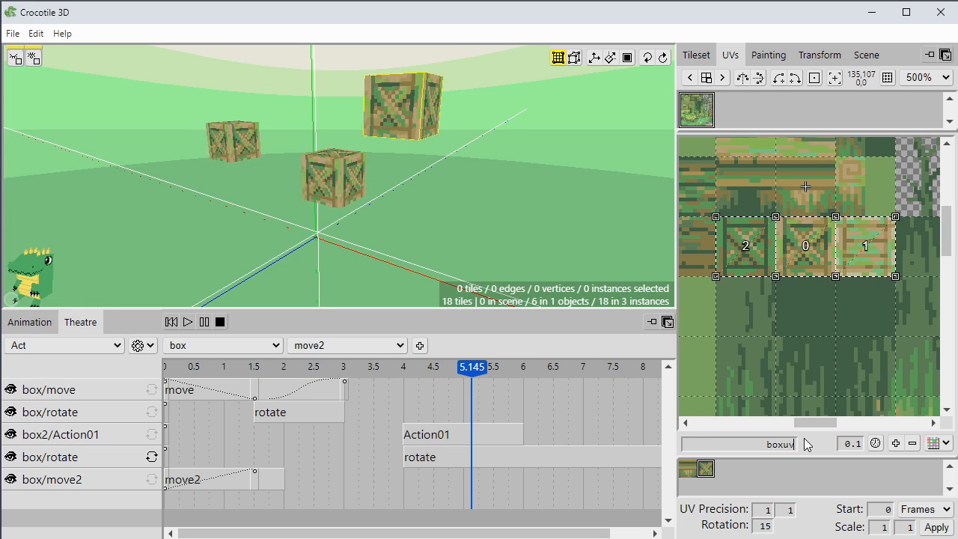
pyautogui.press('Return')
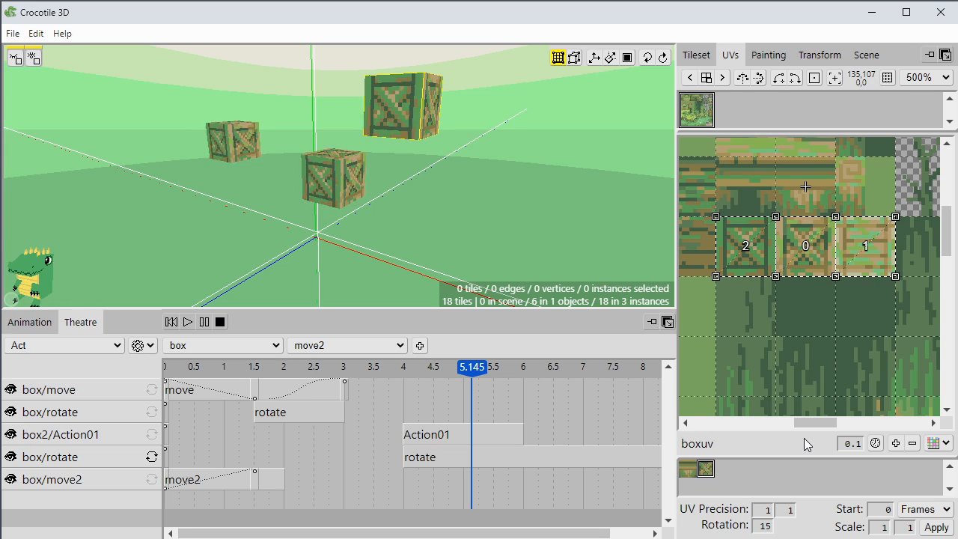
# - Rename the UV animation on the row above the crates as boxuv2
pyautogui.click(691, 472)
pyautogui.doubleClick(724, 446)
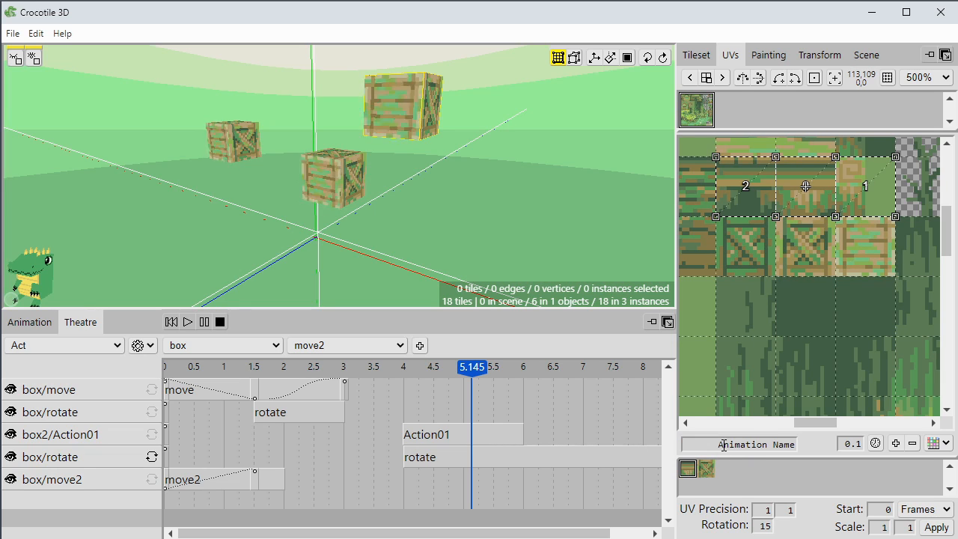
pyautogui.write('boxuv')
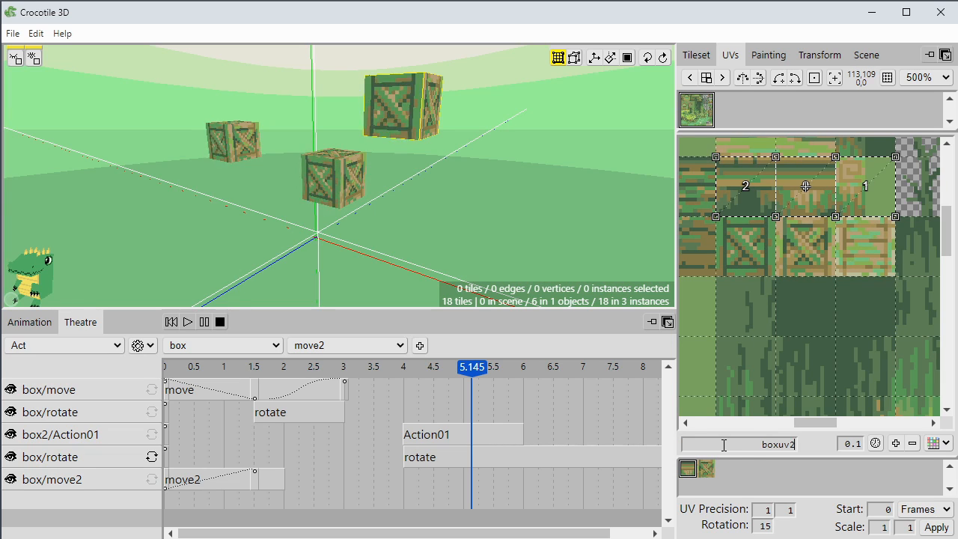
pyautogui.write('2')
pyautogui.press('Return')
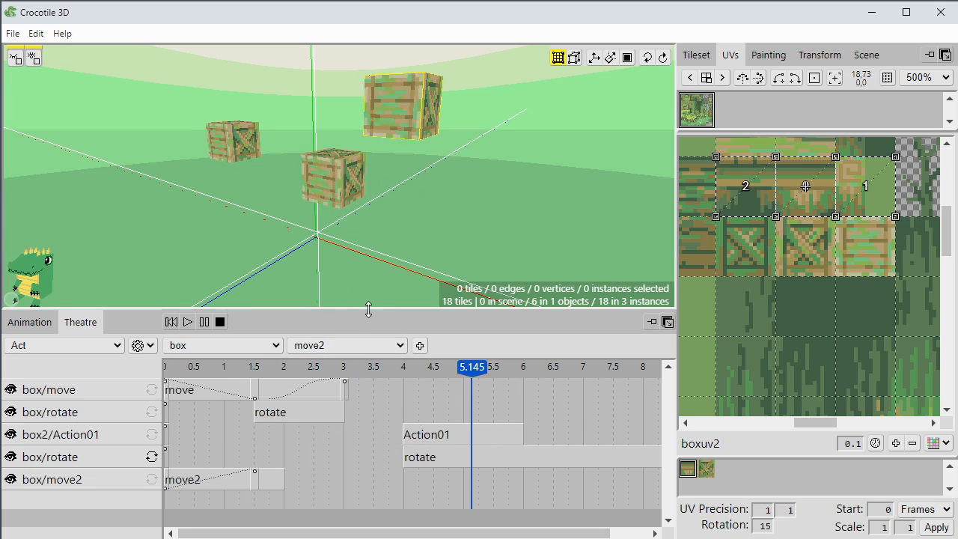
# - Return the Act's playhead to 0 and add a UV Animation track for box, slightly enlarging the timeline area
pyautogui.moveTo(368, 309); pyautogui.dragTo(371, 303)
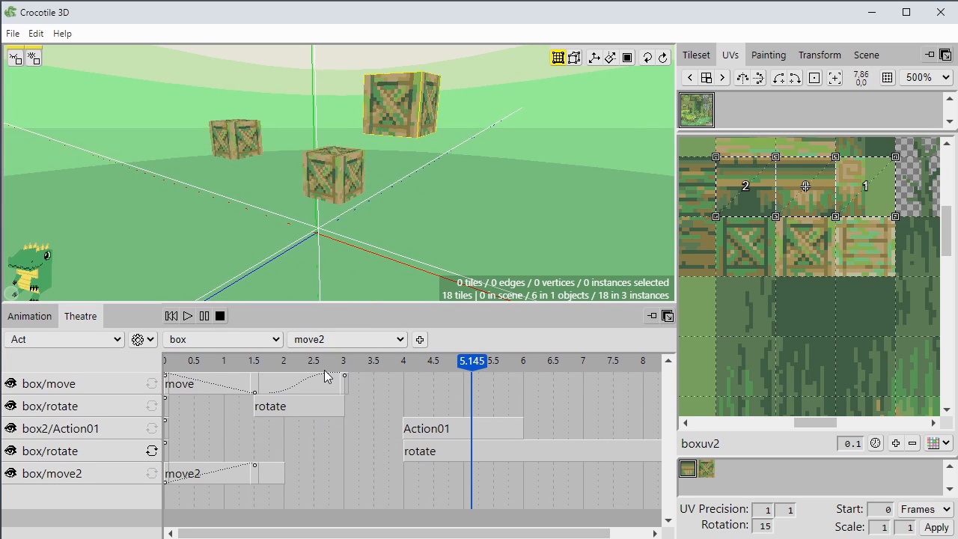
pyautogui.moveTo(324, 370); pyautogui.dragTo(167, 363)
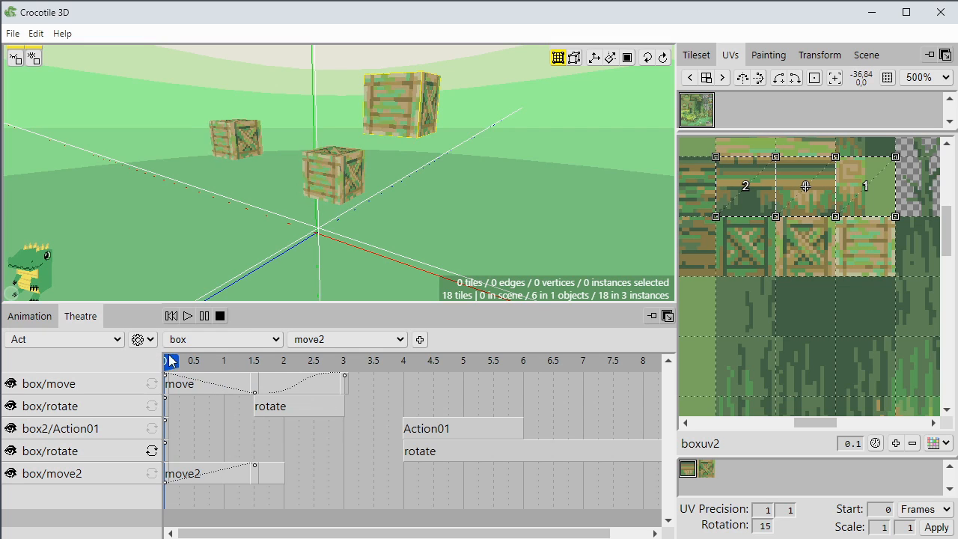
pyautogui.click(214, 343)
pyautogui.click(218, 345)
pyautogui.click(313, 341)
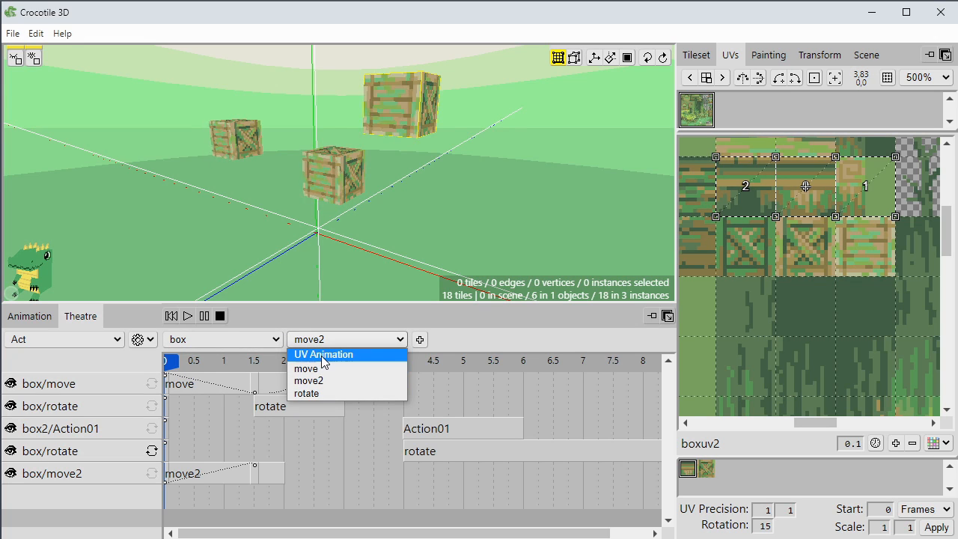
pyautogui.click(300, 356)
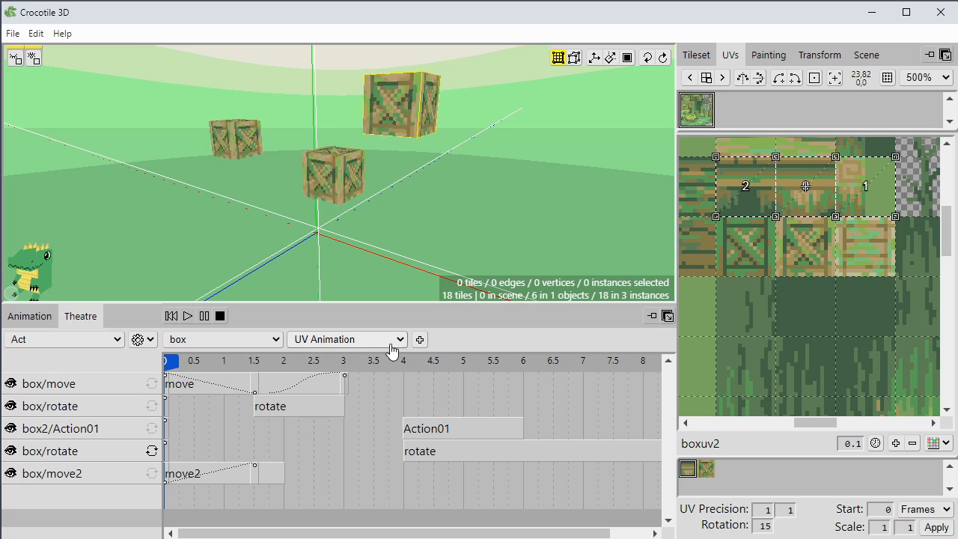
pyautogui.click(420, 339)
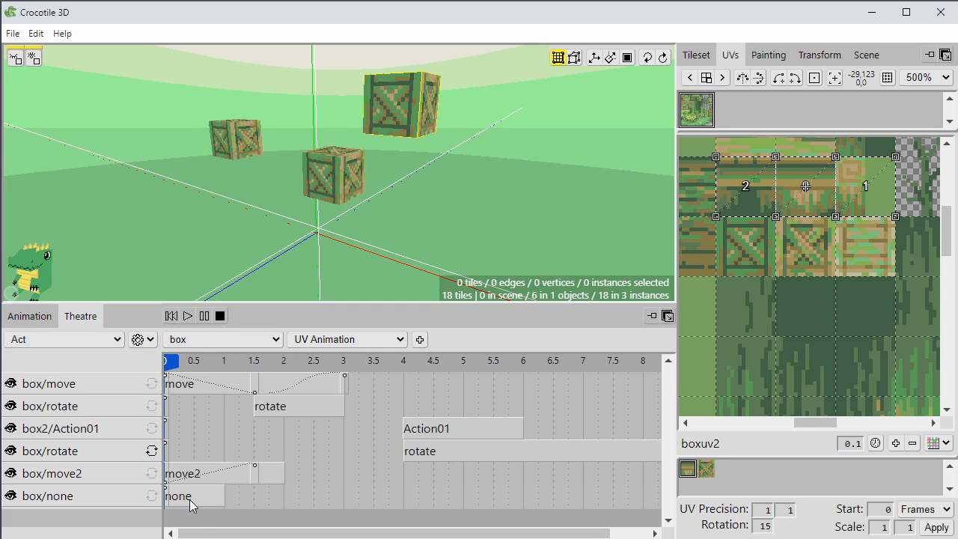
# - Assign the boxuv animation as the action of box's new UV track
pyautogui.doubleClick(102, 499)
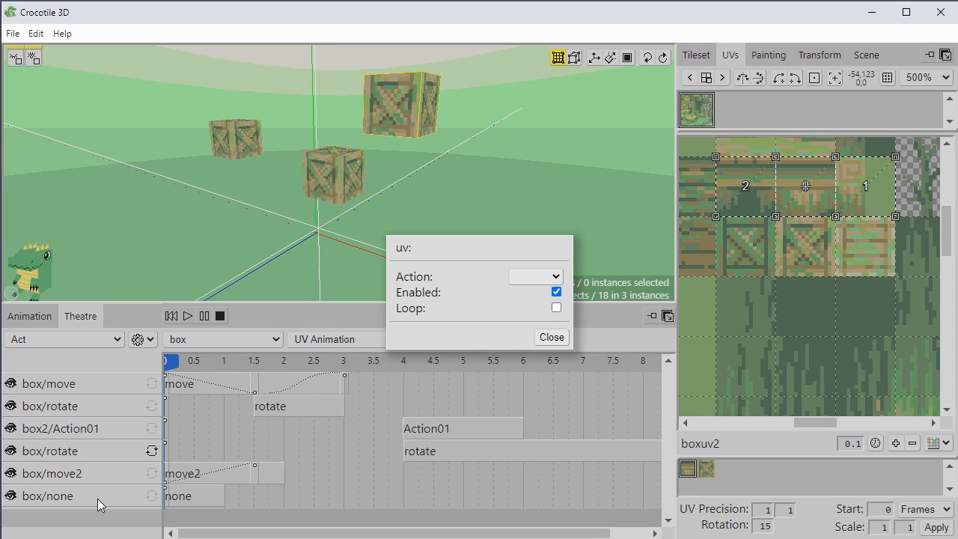
pyautogui.moveTo(404, 314); pyautogui.dragTo(503, 299)
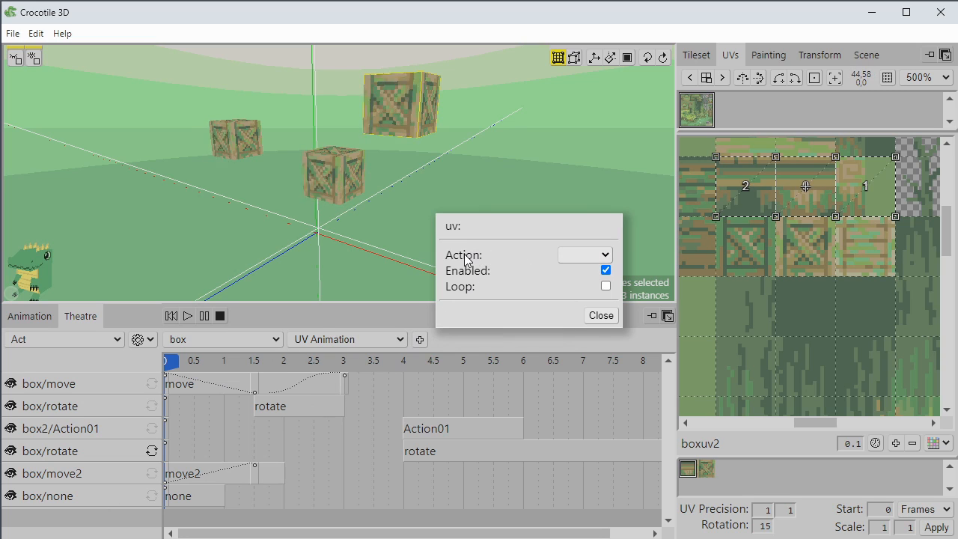
pyautogui.click(578, 255)
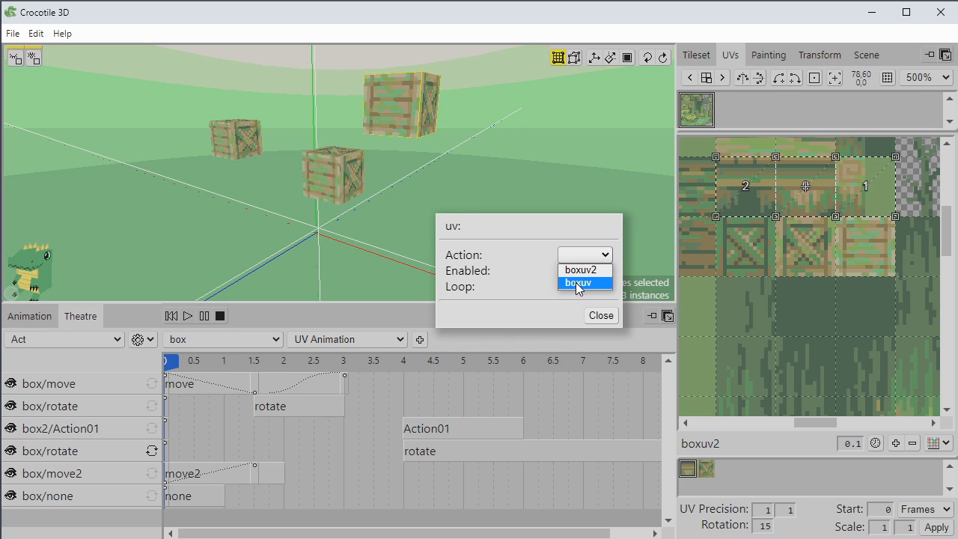
pyautogui.click(578, 283)
pyautogui.click(599, 318)
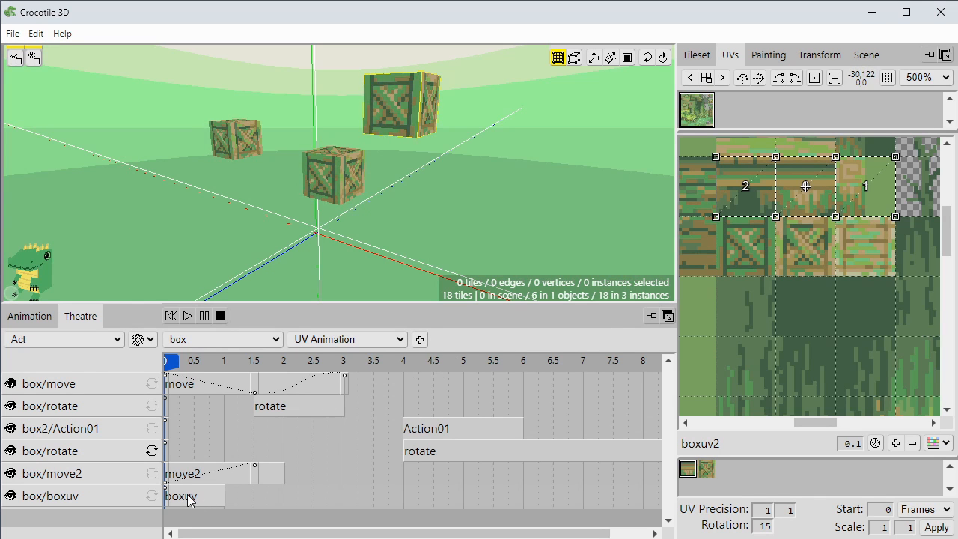
pyautogui.moveTo(213, 496)
pyautogui.mouseDown()
pyautogui.moveTo(226, 499)
pyautogui.moveTo(212, 500)
pyautogui.mouseUp()
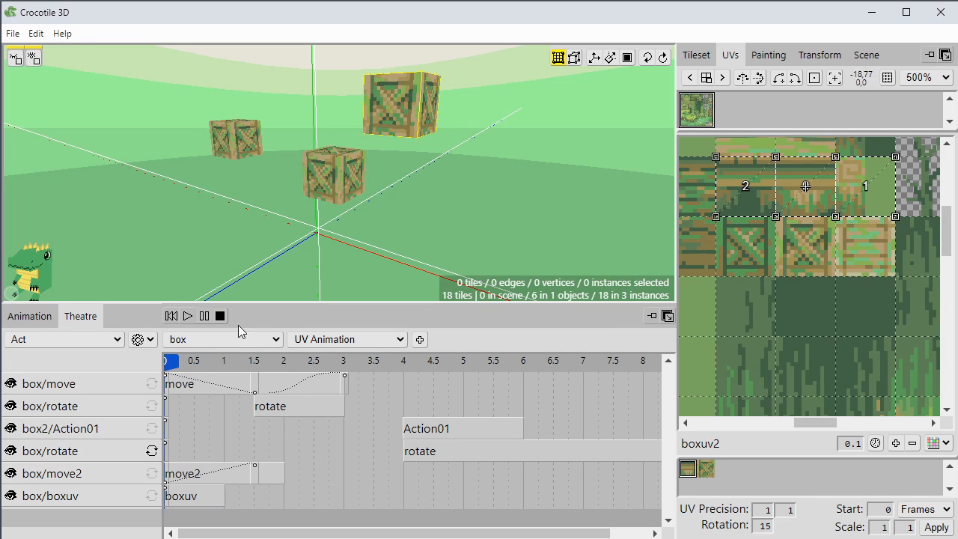
# - Add another UV Animation track for box with its clip from 1 to 2, and assign boxuv2 as its action
pyautogui.click(350, 339)
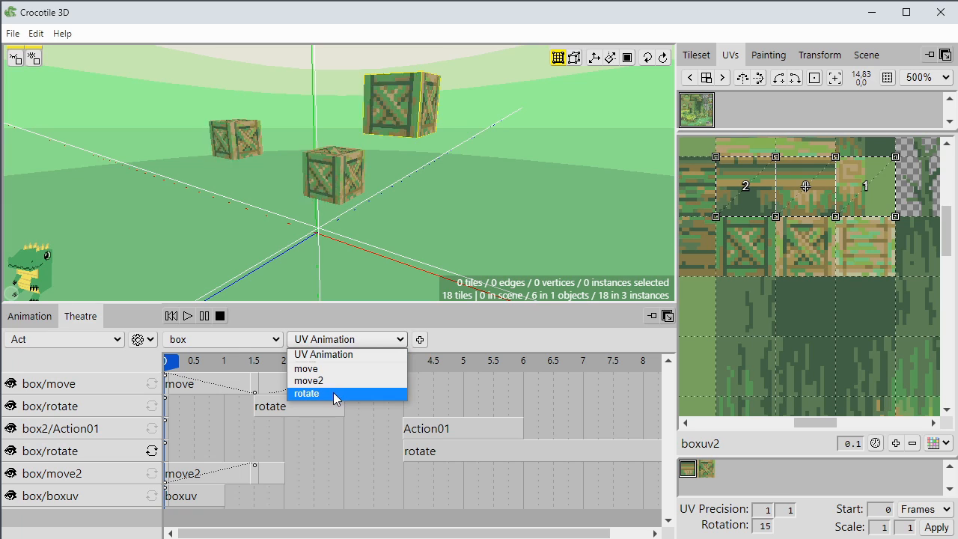
pyautogui.click(368, 356)
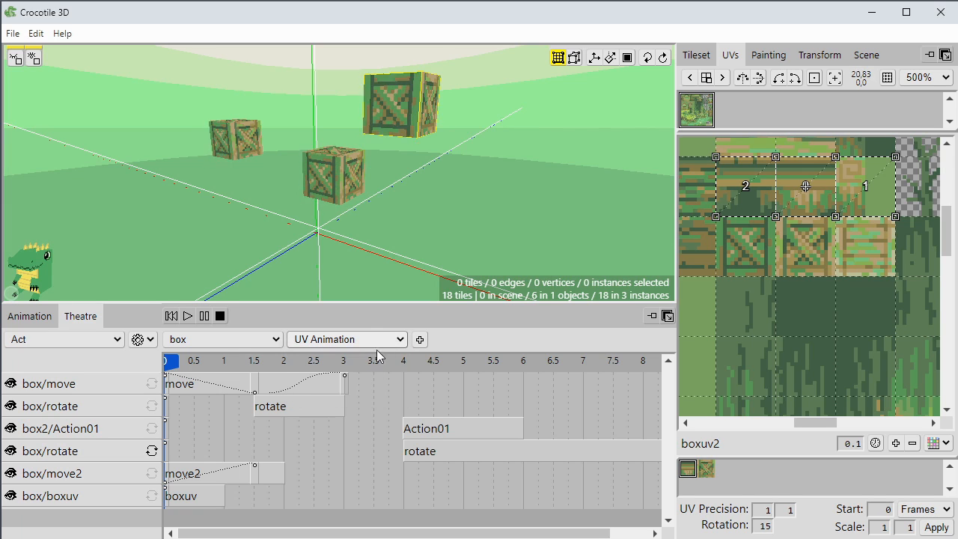
pyautogui.click(420, 341)
pyautogui.scroll(-1, 288, 472)
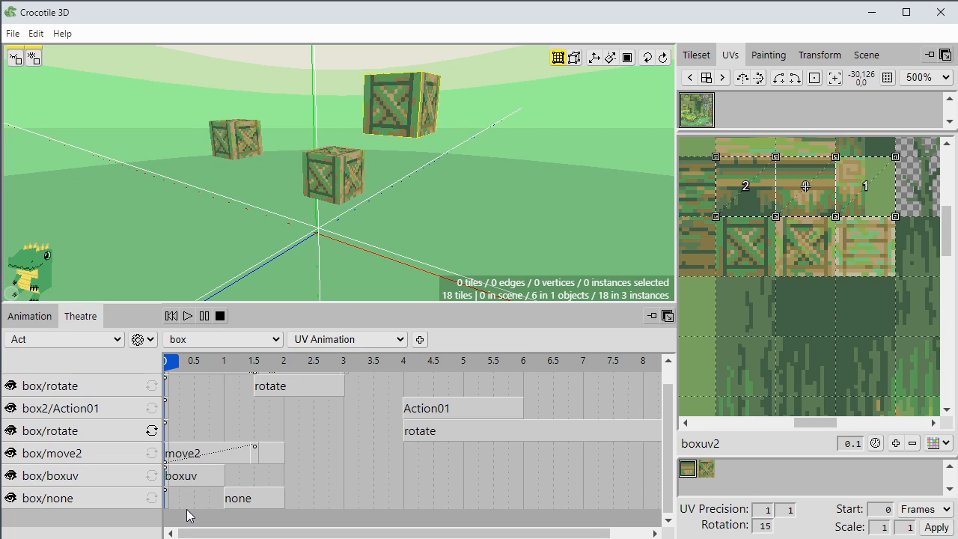
pyautogui.doubleClick(145, 498)
pyautogui.click(534, 276)
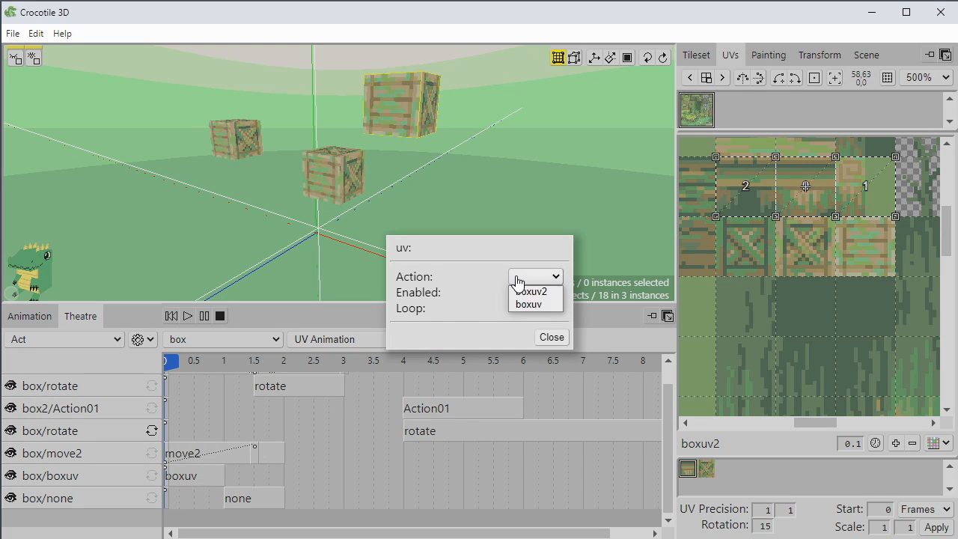
pyautogui.click(533, 292)
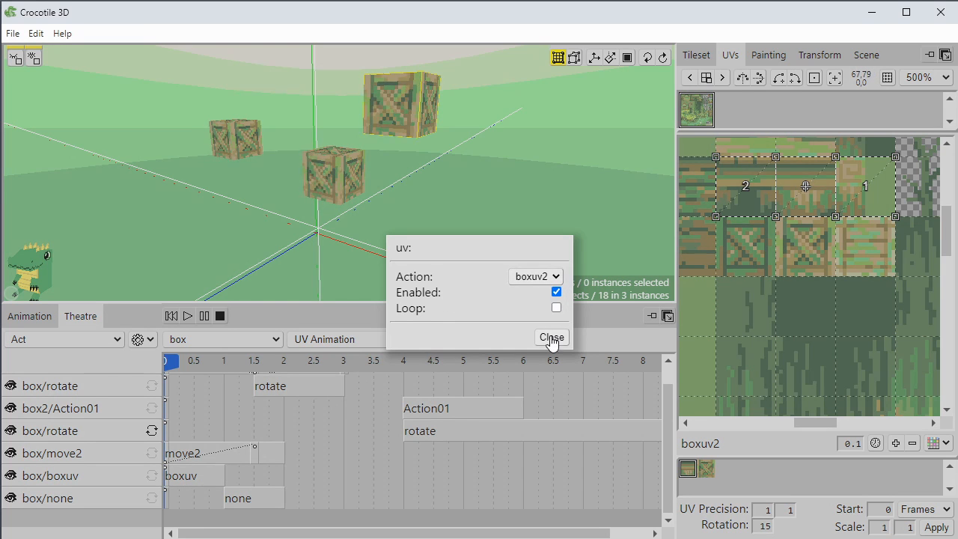
pyautogui.click(551, 337)
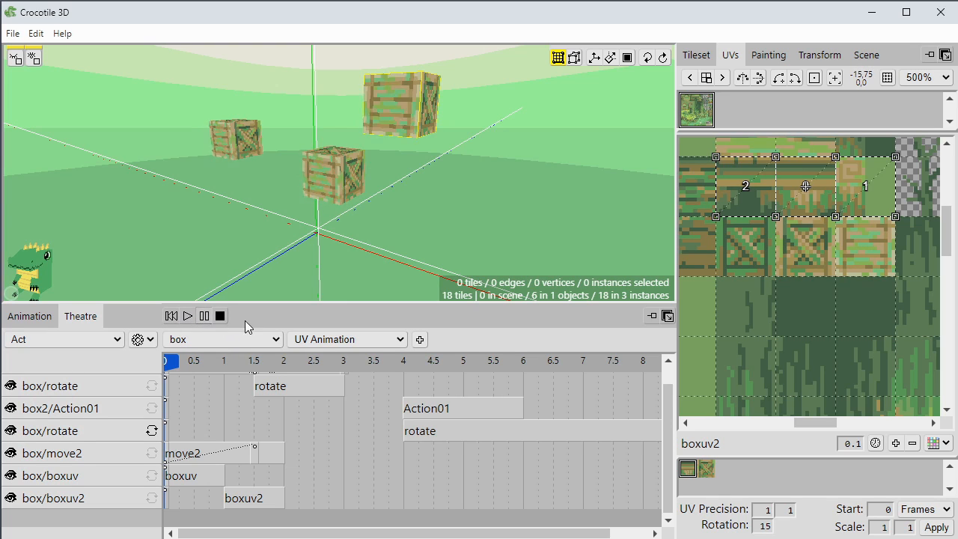
# - Return the playhead to 0, play the Act to check both UV clips on the boxes, and pause it
pyautogui.moveTo(305, 250); pyautogui.dragTo(421, 143, button='middle')
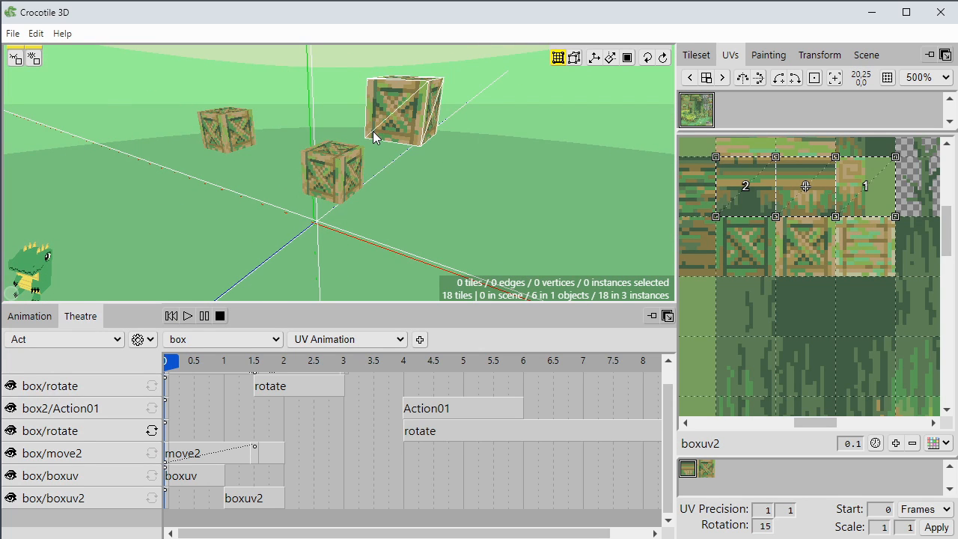
pyautogui.moveTo(380, 232); pyautogui.dragTo(394, 143)
pyautogui.scroll(-2, 382, 229)
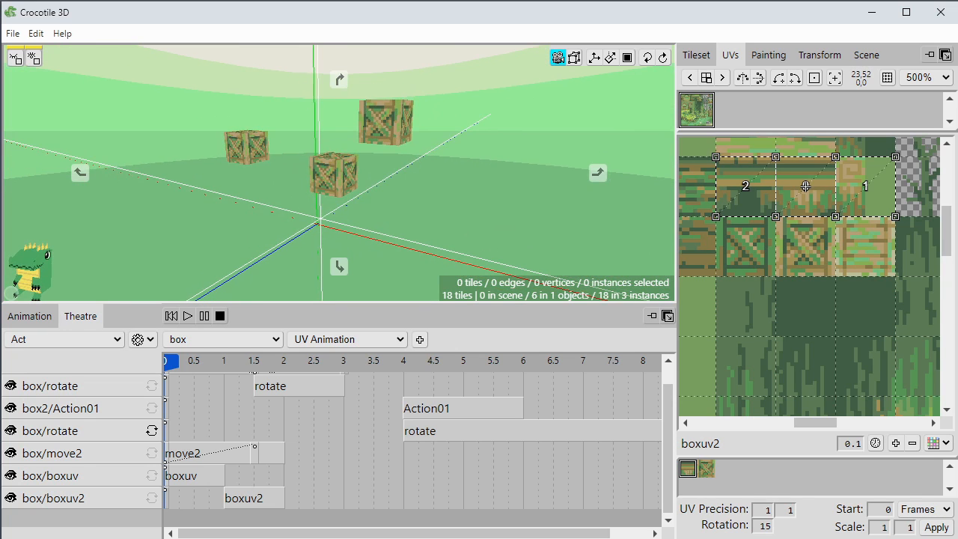
pyautogui.click(383, 136)
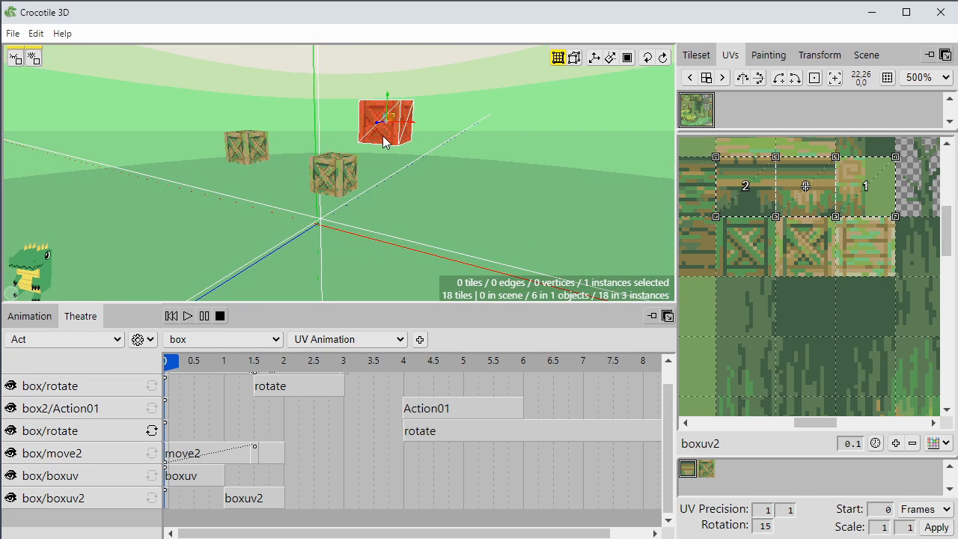
pyautogui.click(387, 229)
pyautogui.moveTo(388, 229); pyautogui.dragTo(387, 184)
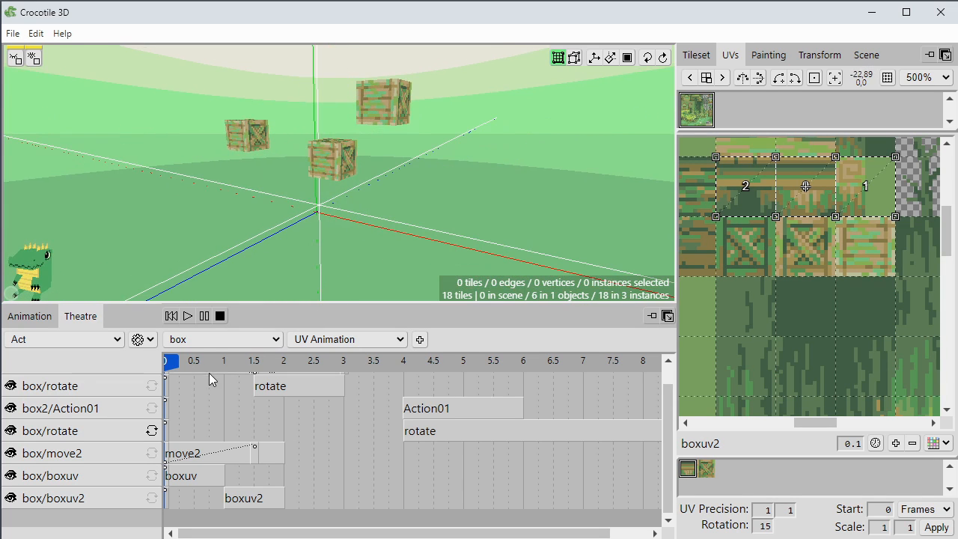
pyautogui.moveTo(212, 362); pyautogui.dragTo(143, 361)
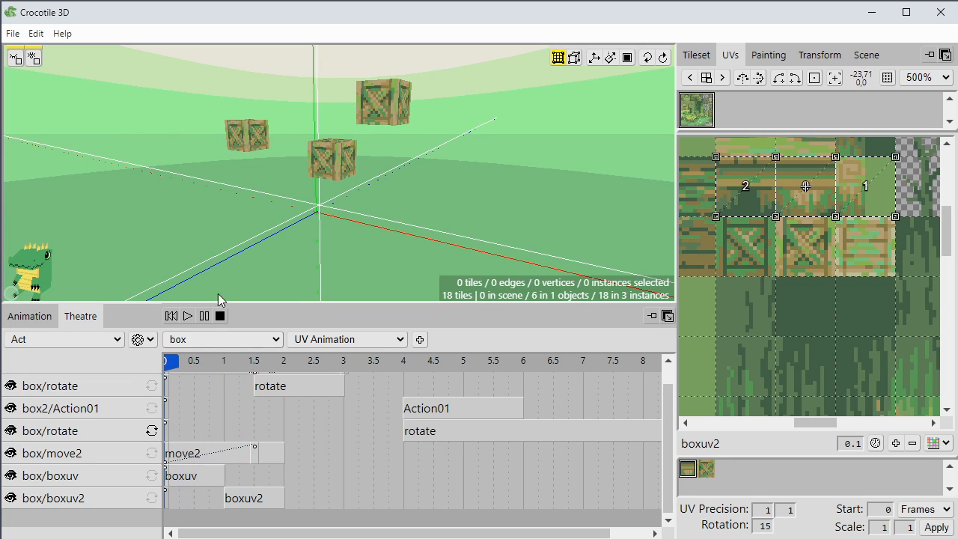
pyautogui.click(188, 316)
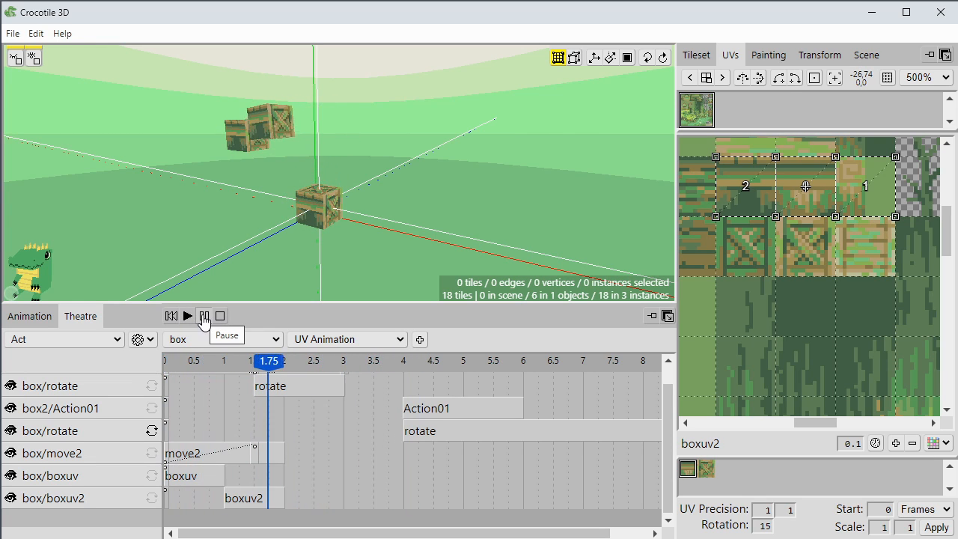
pyautogui.click(205, 316)
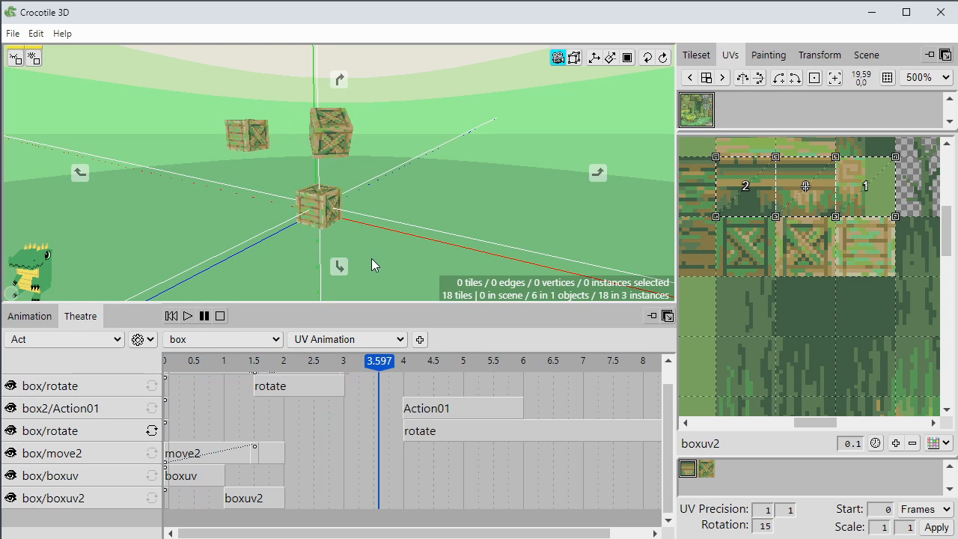
# - Move the playhead back near the start, replay the Act with the boxes seen from another angle, and pause at 3
pyautogui.moveTo(372, 265); pyautogui.dragTo(390, 232, button='right')
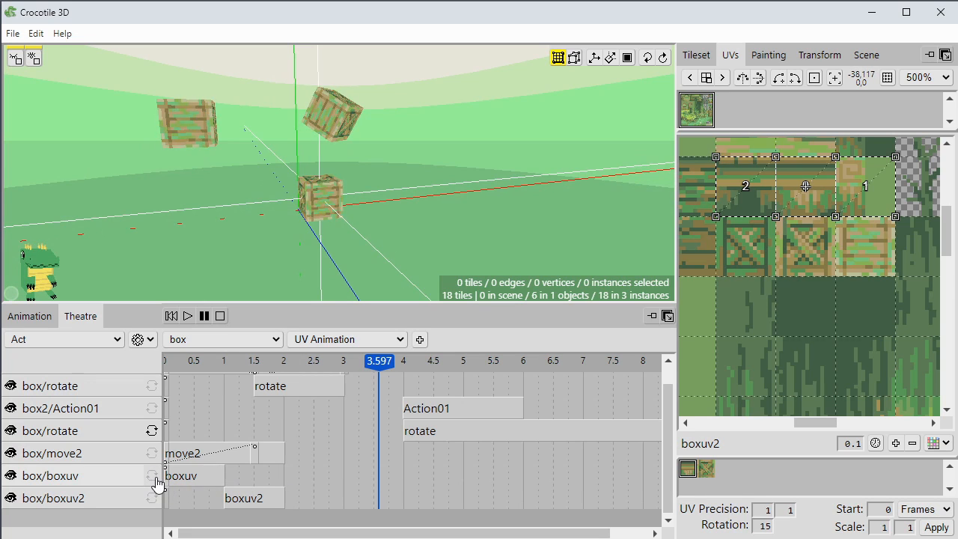
pyautogui.scroll(1, 169, 362)
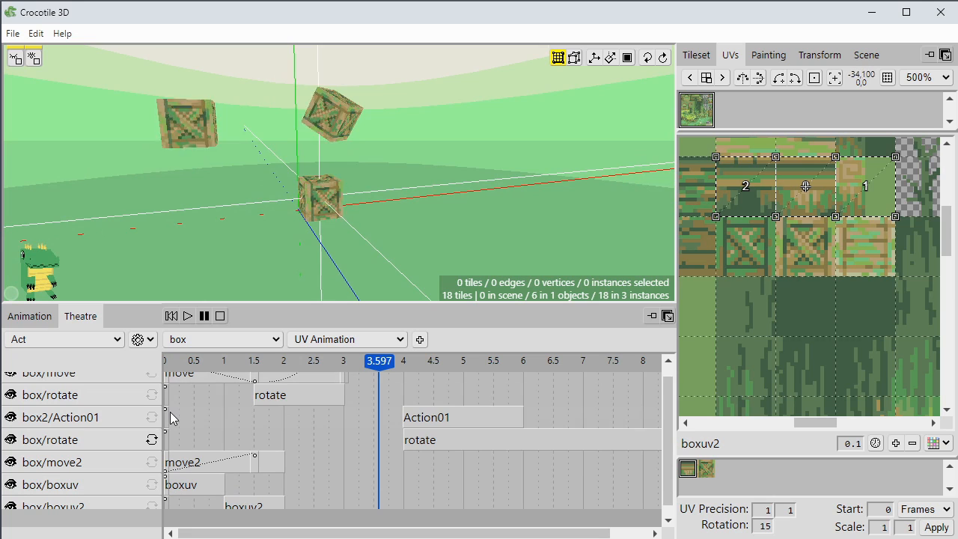
pyautogui.scroll(-1, 170, 412)
pyautogui.click(174, 363)
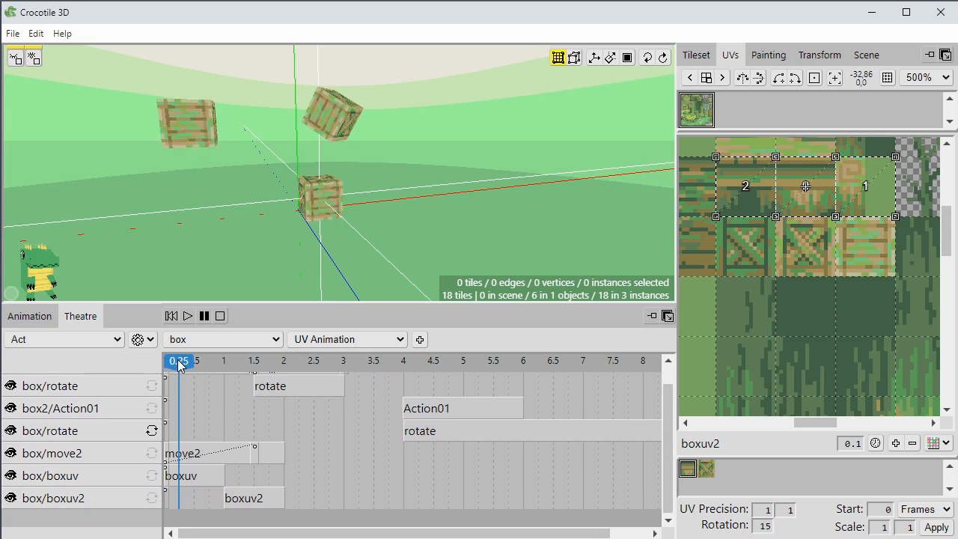
pyautogui.click(187, 316)
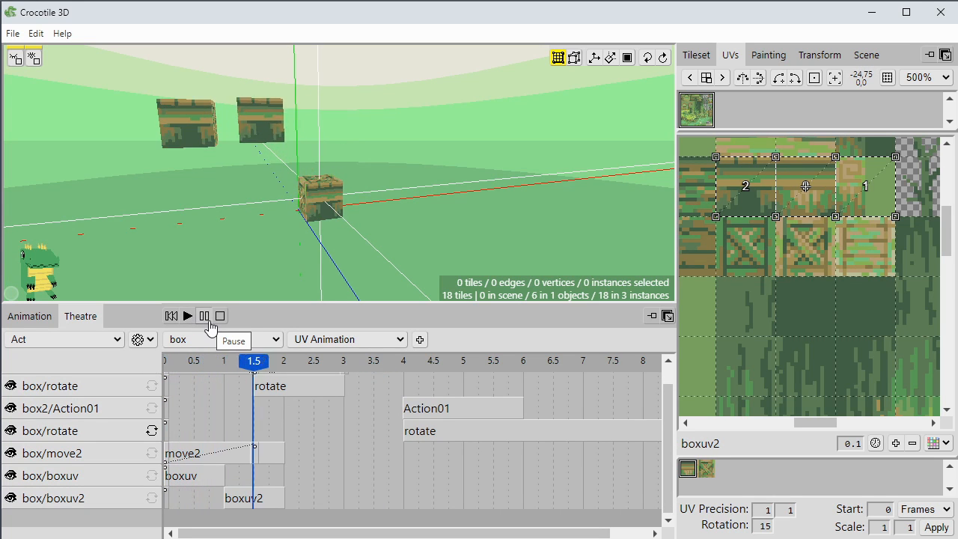
pyautogui.click(205, 317)
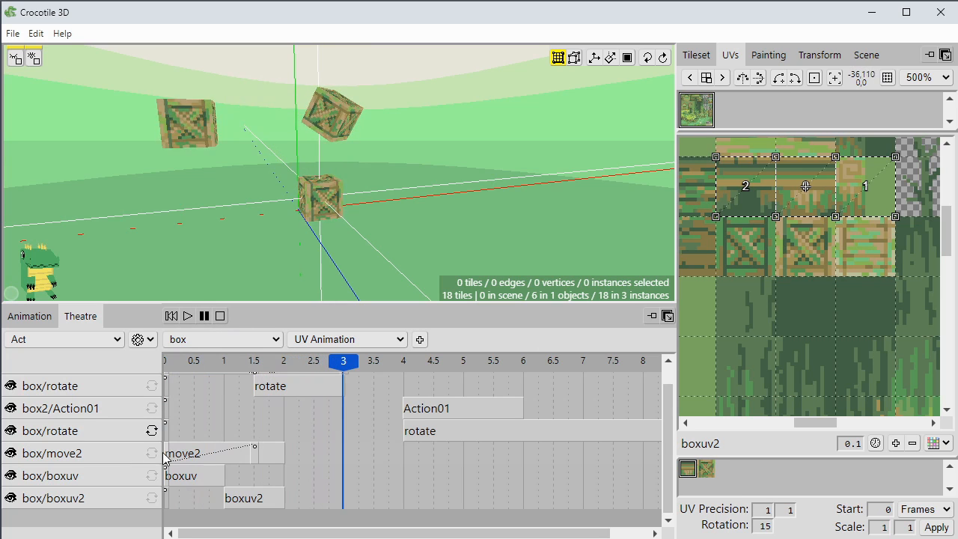
# - Turn on looping for the boxuv and boxuv2 tracks, and test the Act from the beginning to about 3.5
pyautogui.click(152, 476)
pyautogui.click(152, 498)
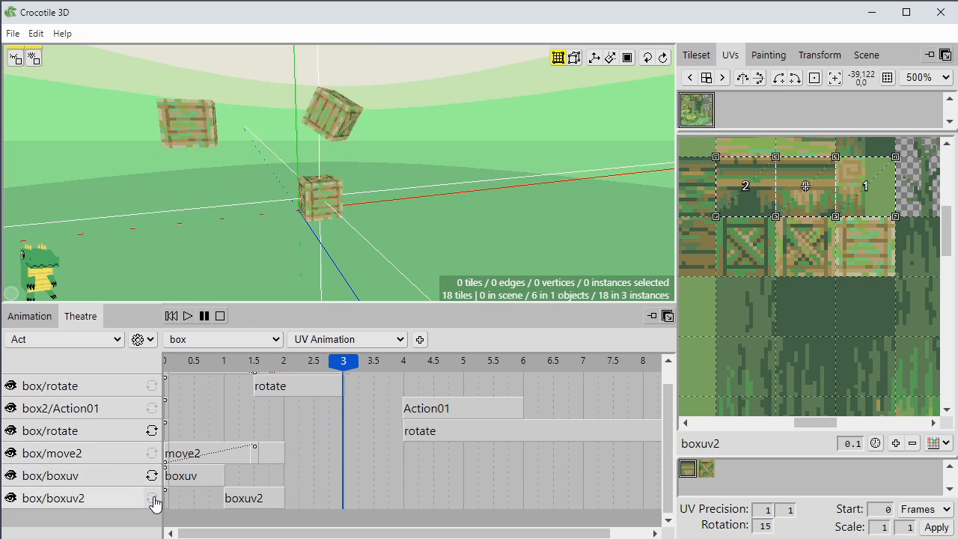
pyautogui.click(170, 315)
pyautogui.click(187, 316)
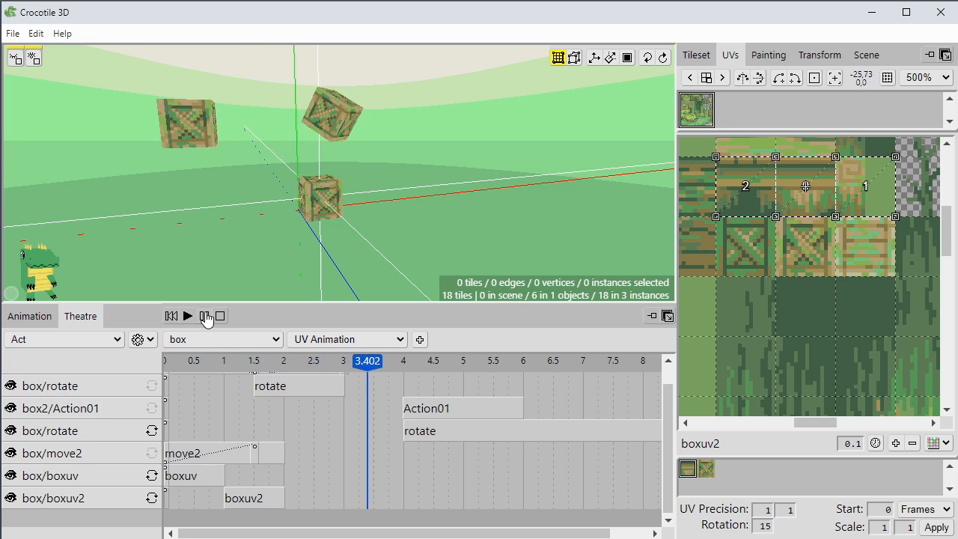
pyautogui.click(204, 315)
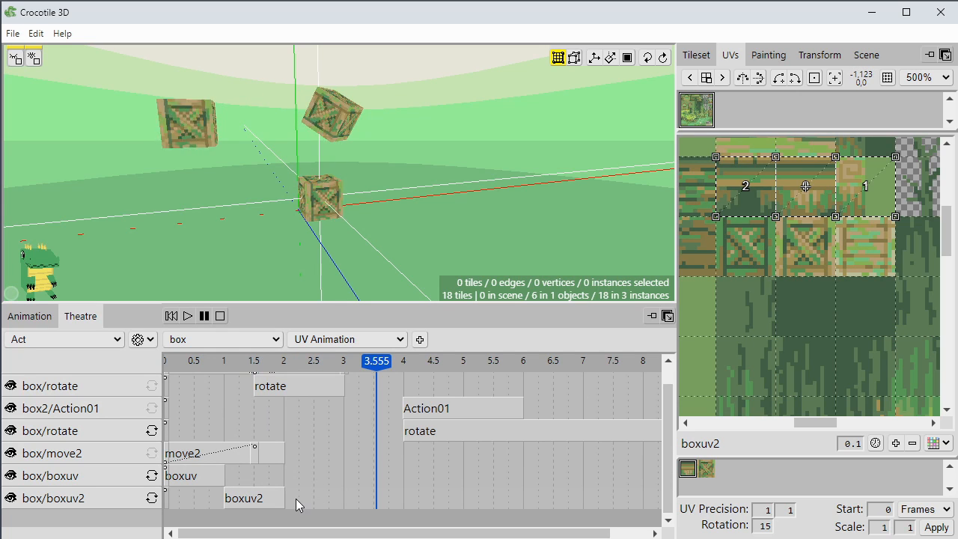
# - Extend the boxuv2 clip to end at 8, play the Act from the start, and rewind it to 0
pyautogui.moveTo(284, 499); pyautogui.dragTo(640, 500)
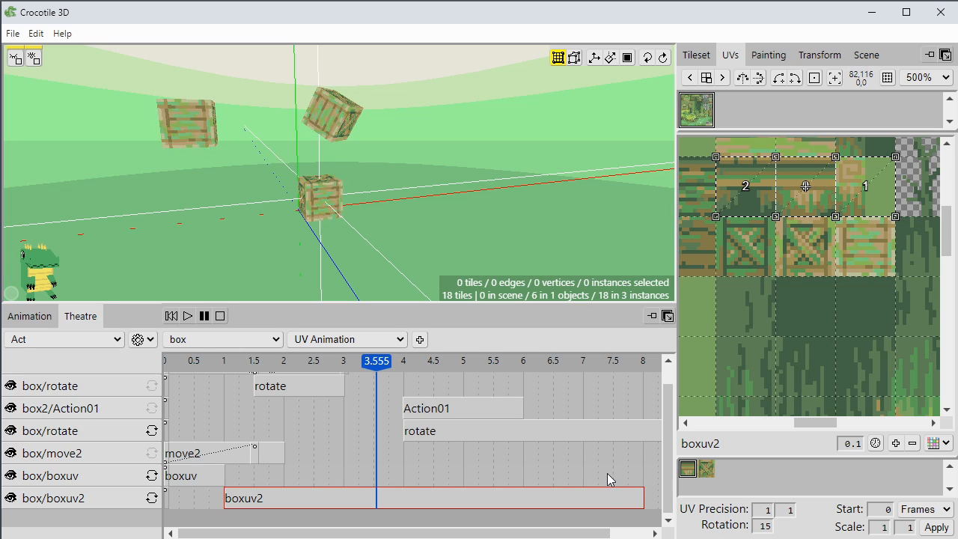
pyautogui.click(170, 316)
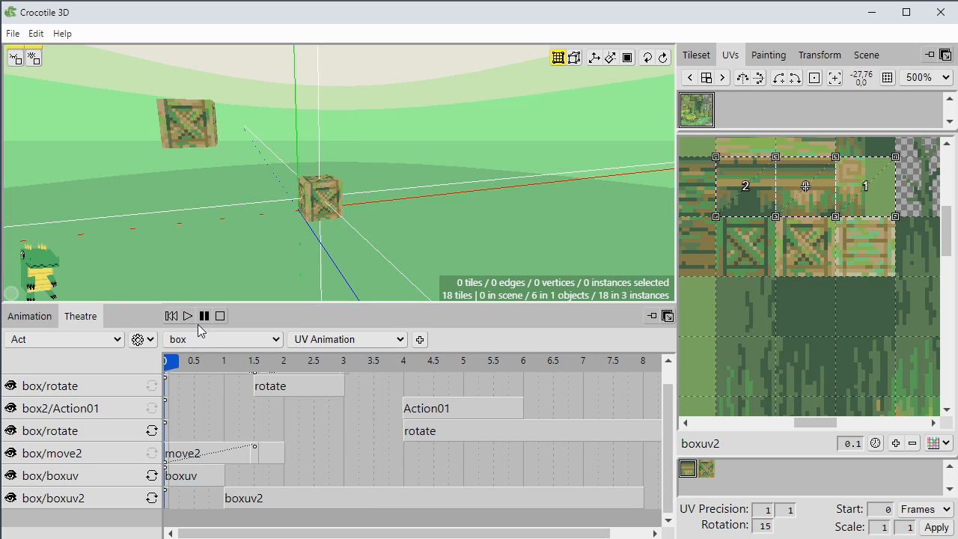
pyautogui.click(187, 316)
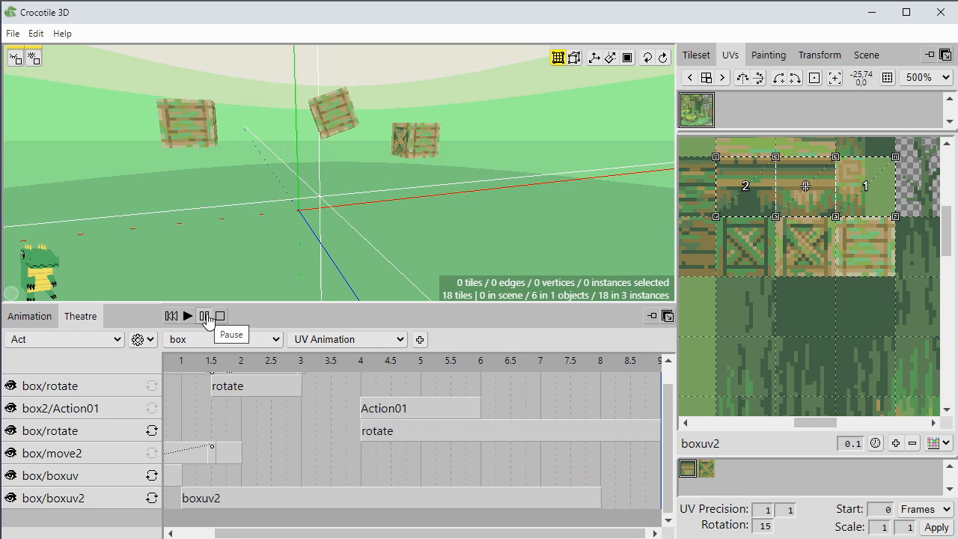
pyautogui.click(172, 316)
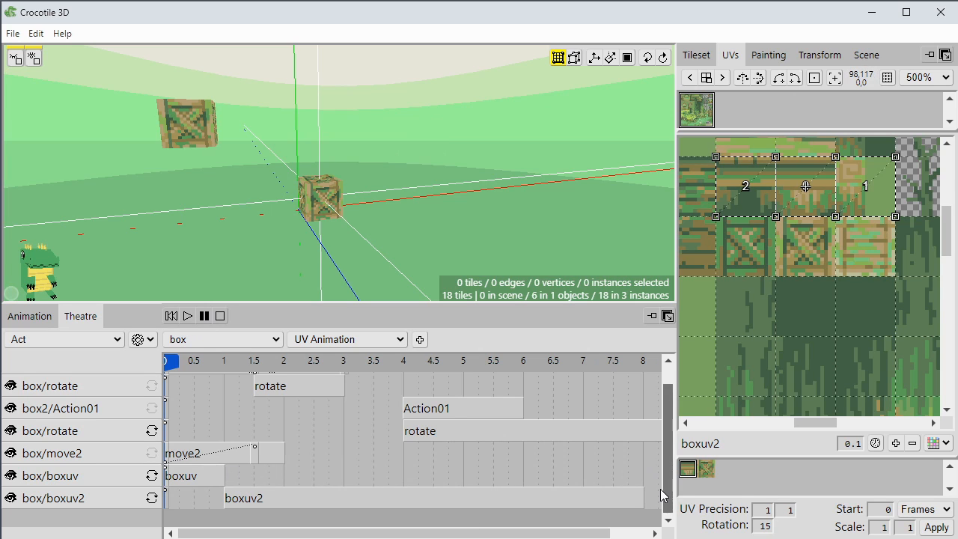
# - Add a third UV Animation track for box, assign boxuv to it, and place its clip from 3 to 4
pyautogui.click(207, 477)
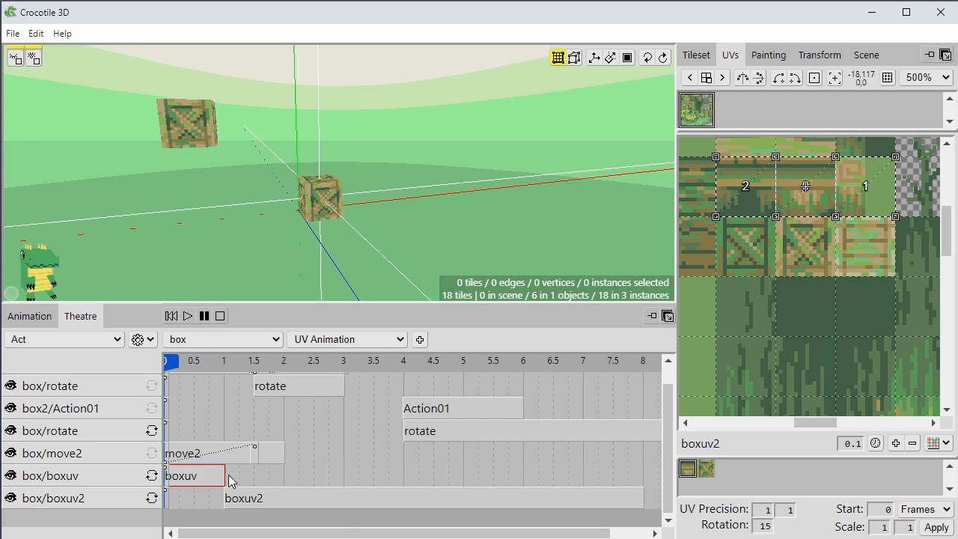
pyautogui.rightClick(200, 475)
pyautogui.click(395, 477)
pyautogui.click(394, 478)
pyautogui.click(420, 341)
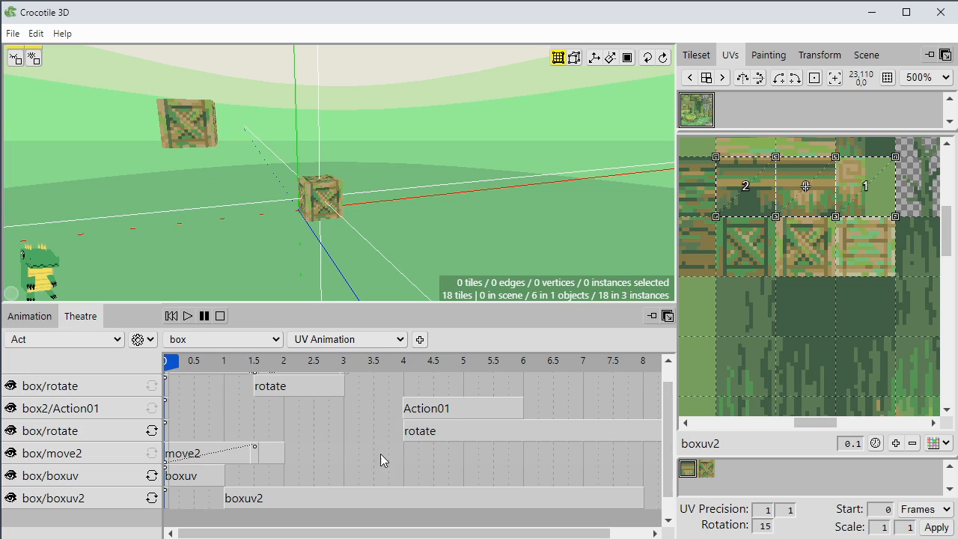
pyautogui.click(196, 497)
pyautogui.click(134, 495)
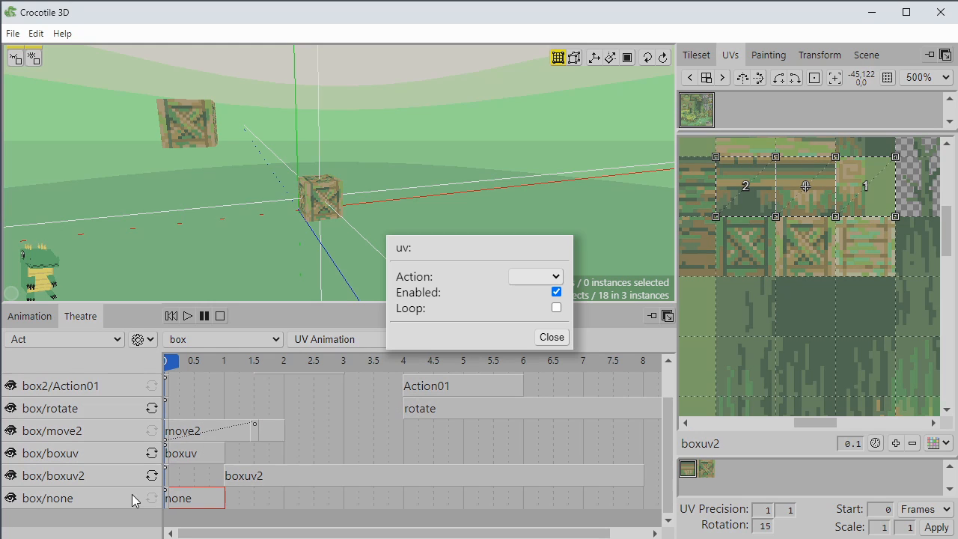
pyautogui.click(534, 276)
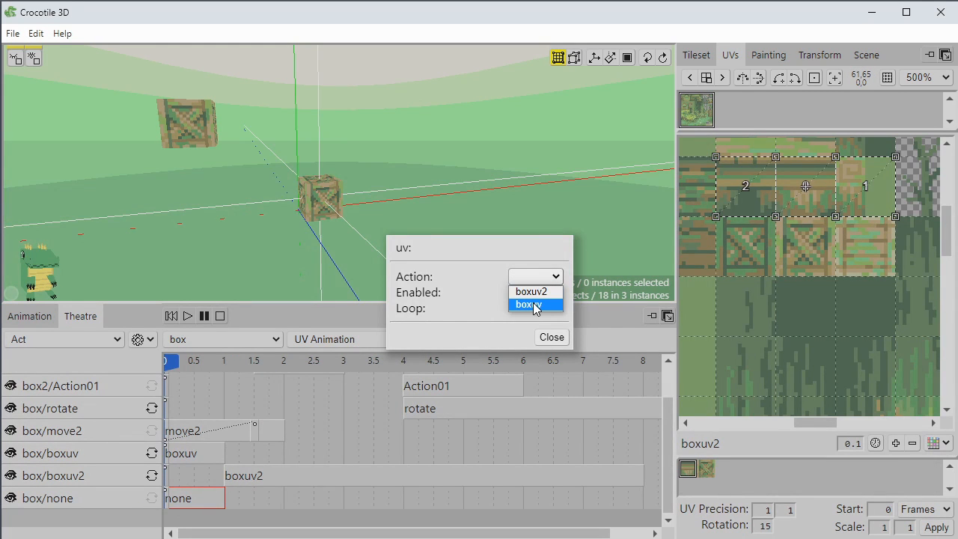
pyautogui.click(550, 337)
pyautogui.moveTo(219, 490); pyautogui.dragTo(391, 501)
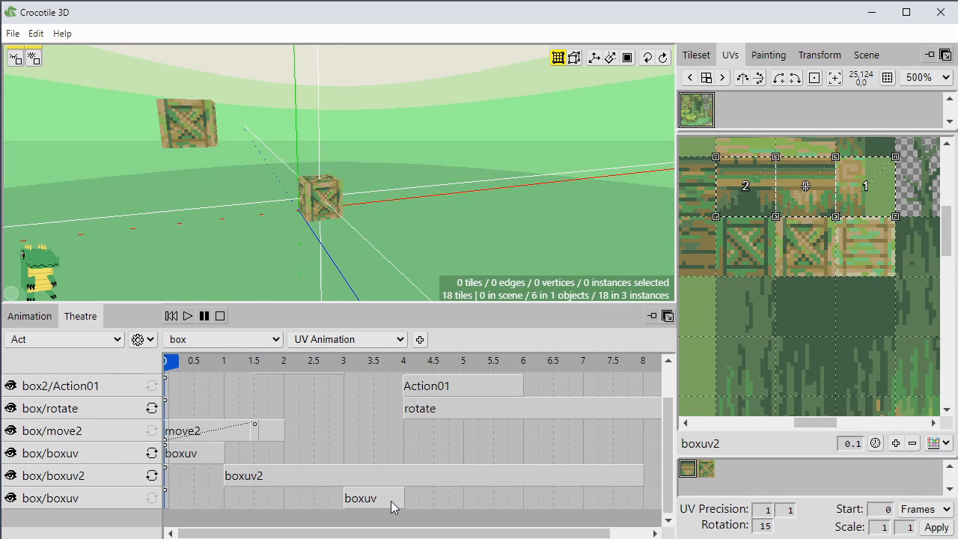
# - Play the Act to just past 5, and move the boxuv track with the 3 to 4 clip above boxuv2
pyautogui.click(187, 316)
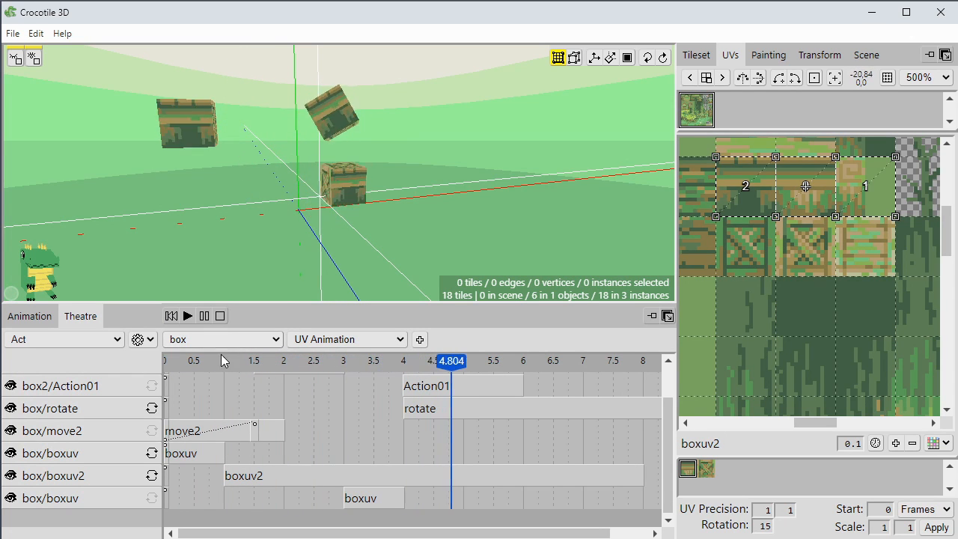
pyautogui.click(204, 316)
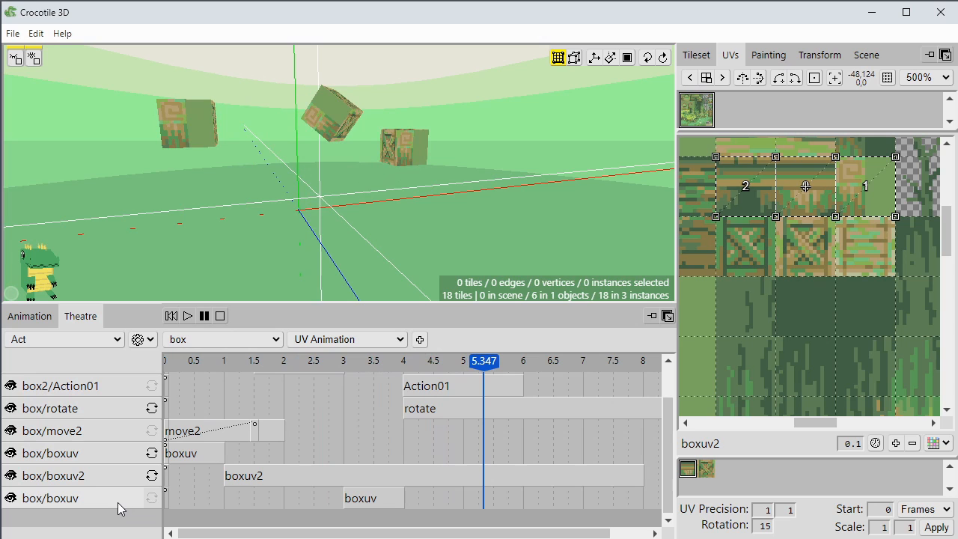
pyautogui.moveTo(117, 502); pyautogui.dragTo(124, 465)
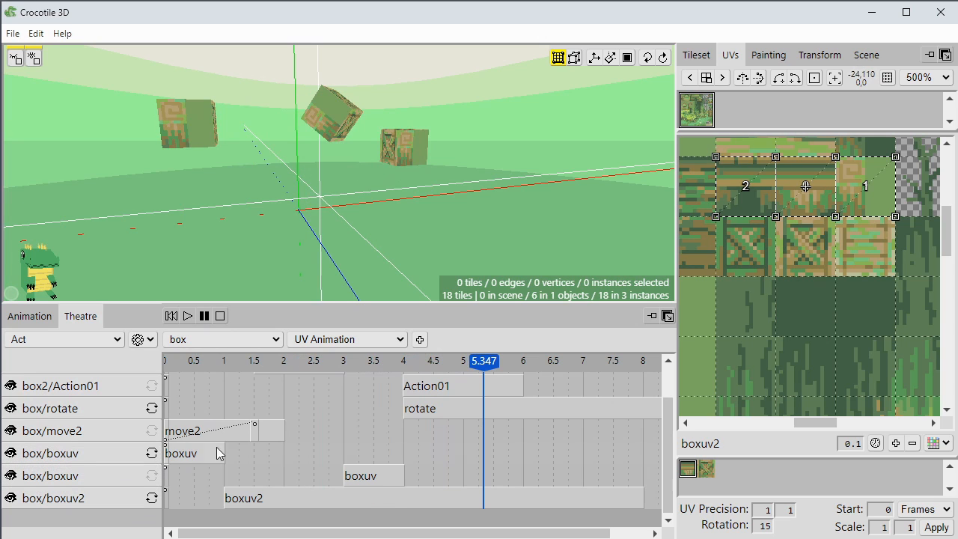
# - Replay the Act from 0 with the new track order and pause at about 5.5
pyautogui.moveTo(346, 372); pyautogui.dragTo(165, 366)
pyautogui.click(187, 316)
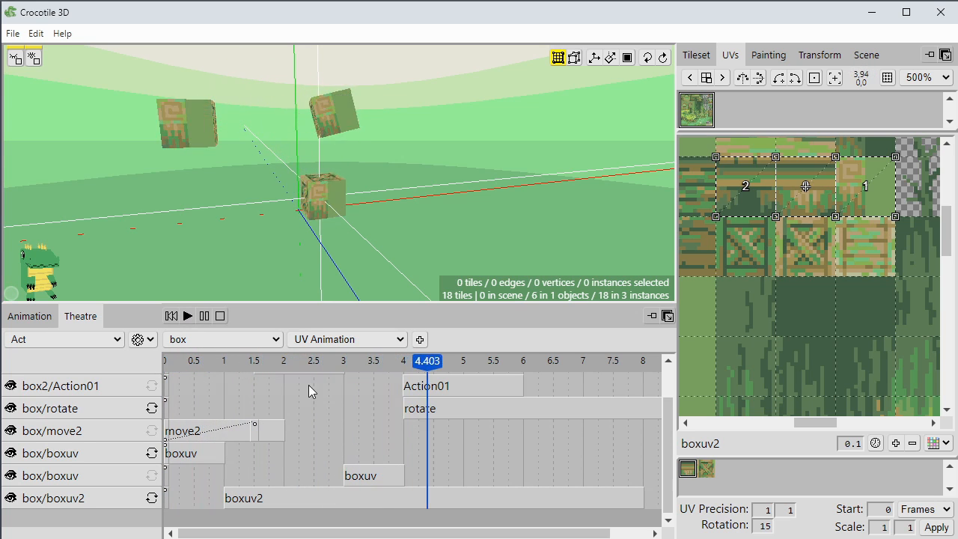
pyautogui.click(205, 316)
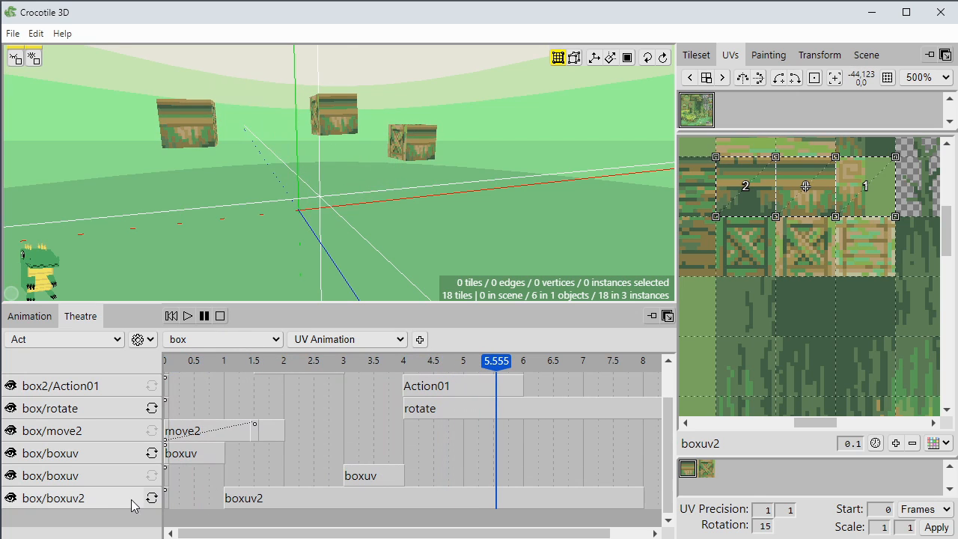
# - Try the boxuv2 track above the looping box rotate track, and restore it below both boxuv tracks
pyautogui.moveTo(131, 500); pyautogui.dragTo(122, 401)
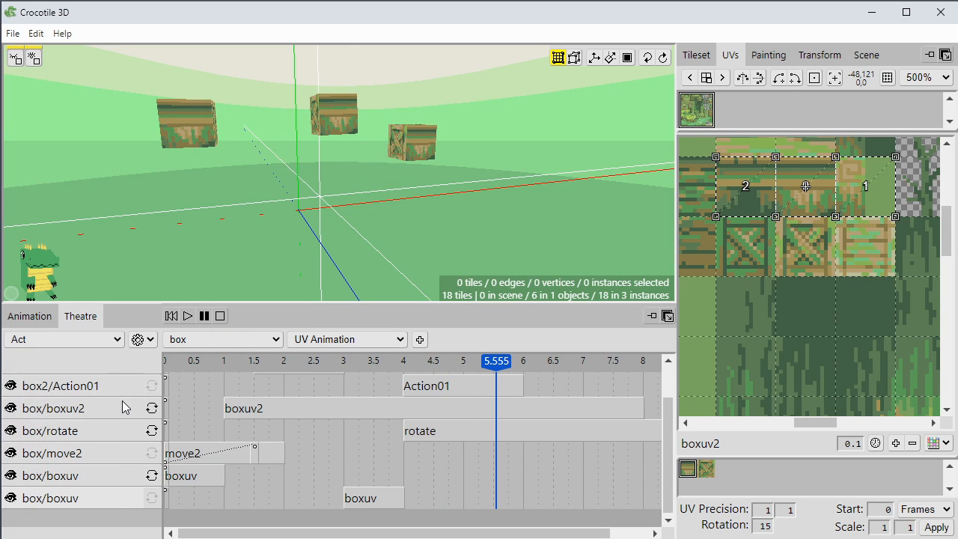
pyautogui.moveTo(118, 500); pyautogui.dragTo(117, 513)
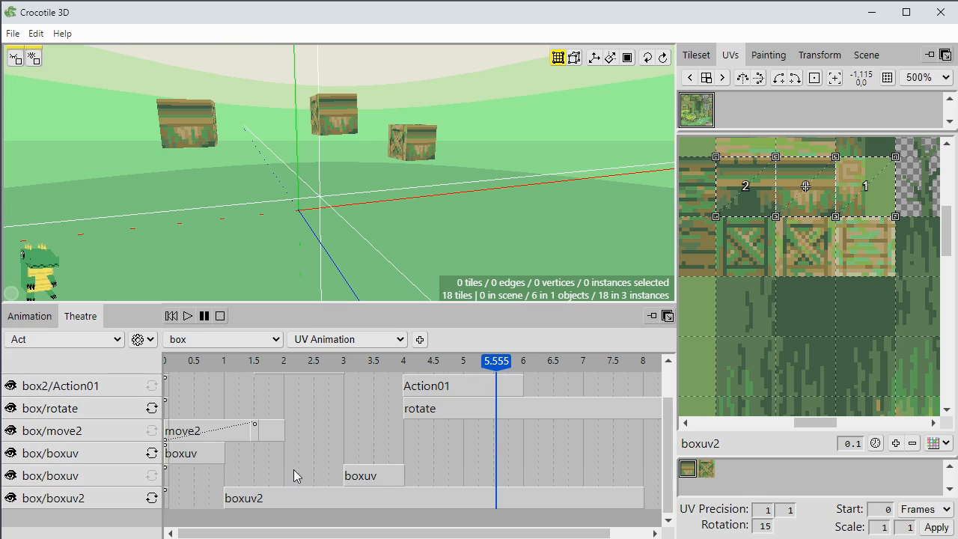
# - Check the box textures at 3.5 and 3, and replay the Act from 0 to about 8
pyautogui.moveTo(373, 366)
pyautogui.mouseDown()
pyautogui.moveTo(355, 366)
pyautogui.moveTo(372, 369)
pyautogui.mouseUp()
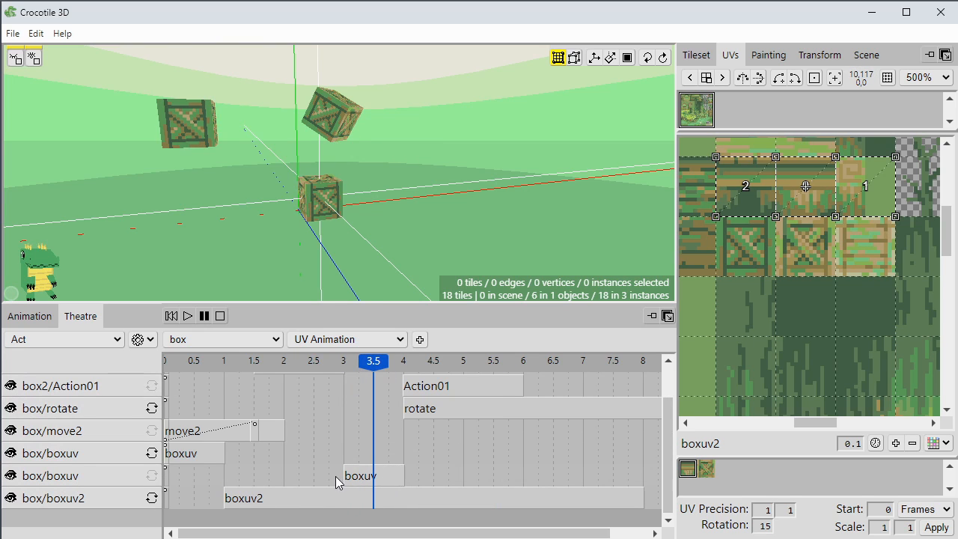
pyautogui.moveTo(360, 376)
pyautogui.mouseDown()
pyautogui.moveTo(223, 366)
pyautogui.moveTo(348, 370)
pyautogui.mouseUp()
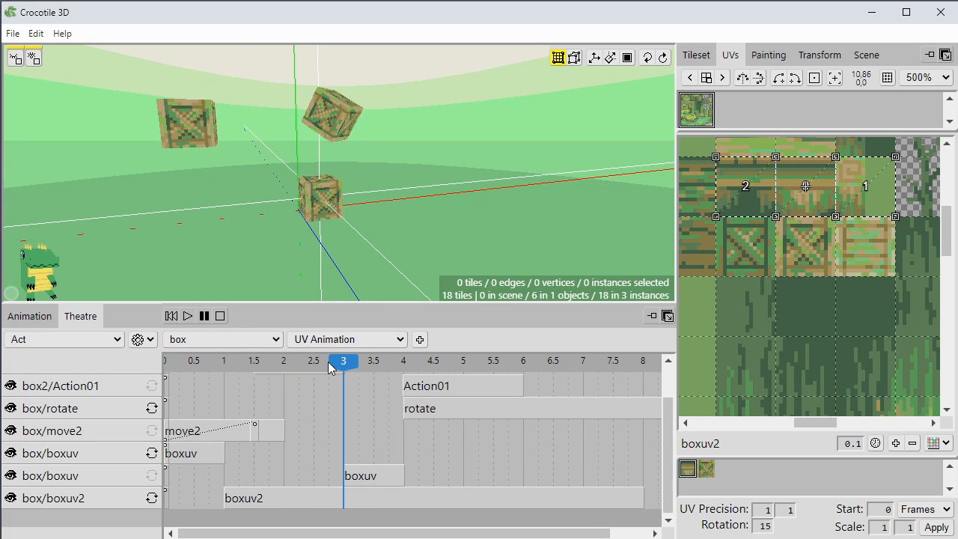
pyautogui.moveTo(344, 362); pyautogui.dragTo(166, 362)
pyautogui.click(188, 317)
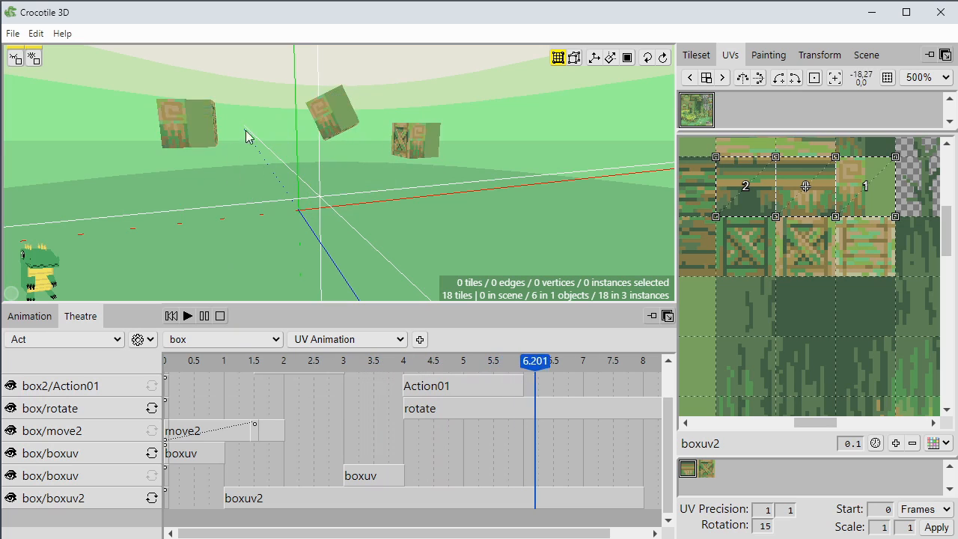
pyautogui.click(206, 317)
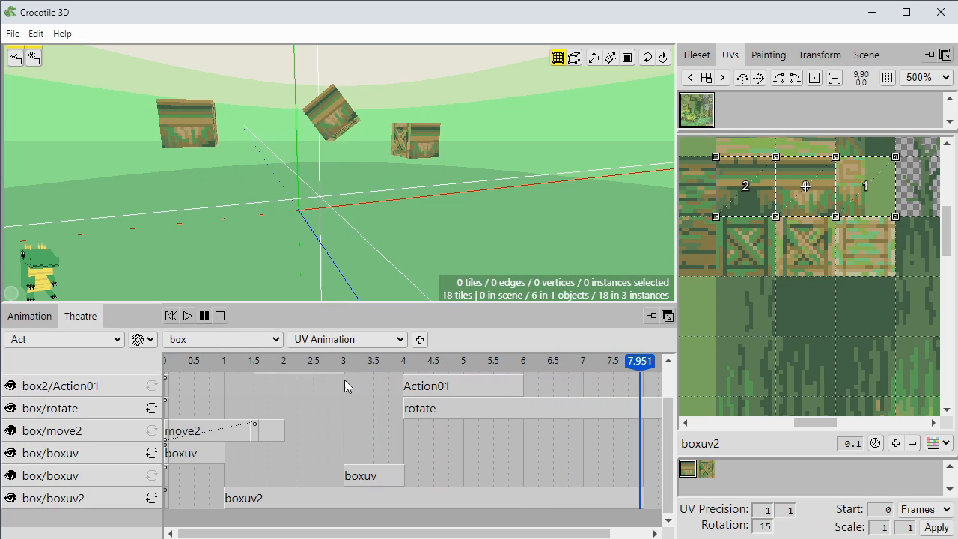
pyautogui.scroll(2, 472, 436)
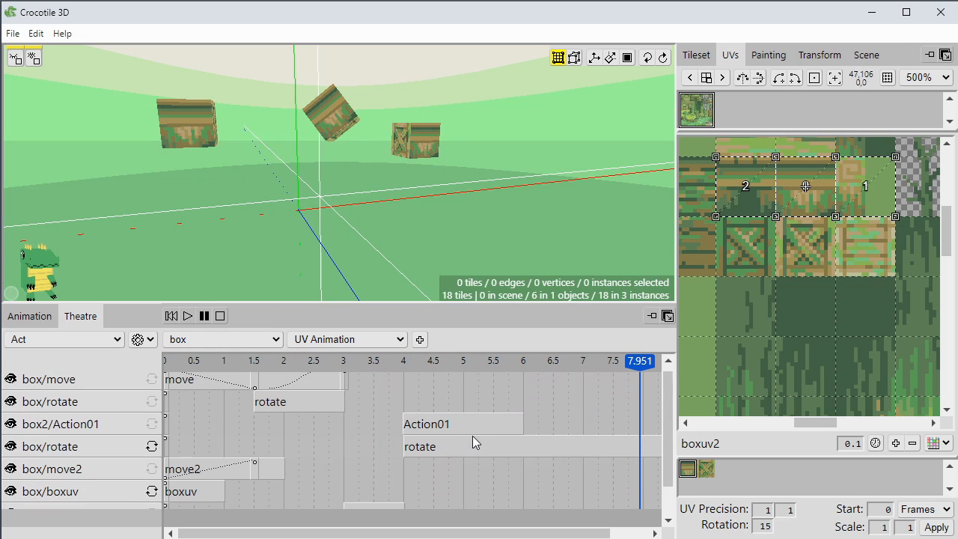
pyautogui.scroll(-2, 384, 439)
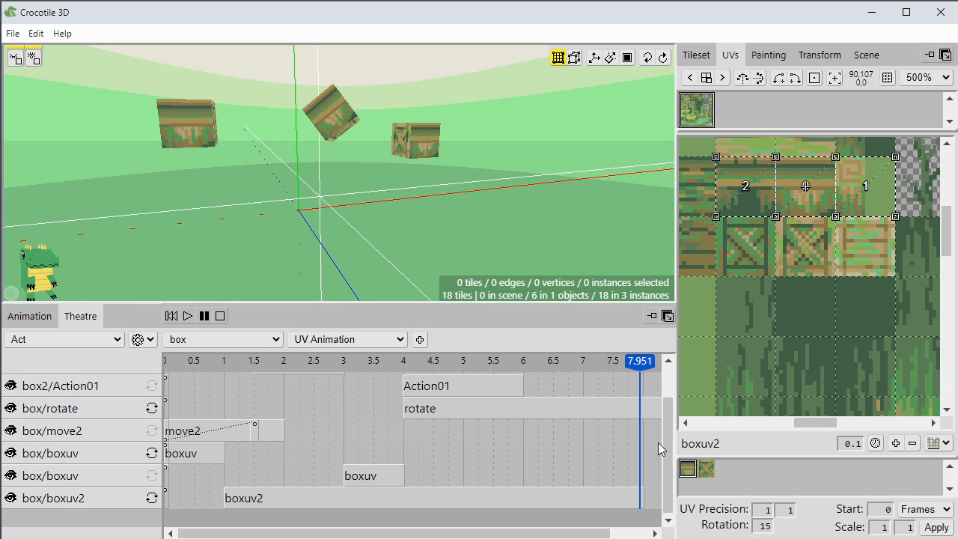
pyautogui.scroll(2, 673, 412)
pyautogui.scroll(-2, 659, 434)
pyautogui.rightClick(323, 398)
pyautogui.moveTo(381, 437)
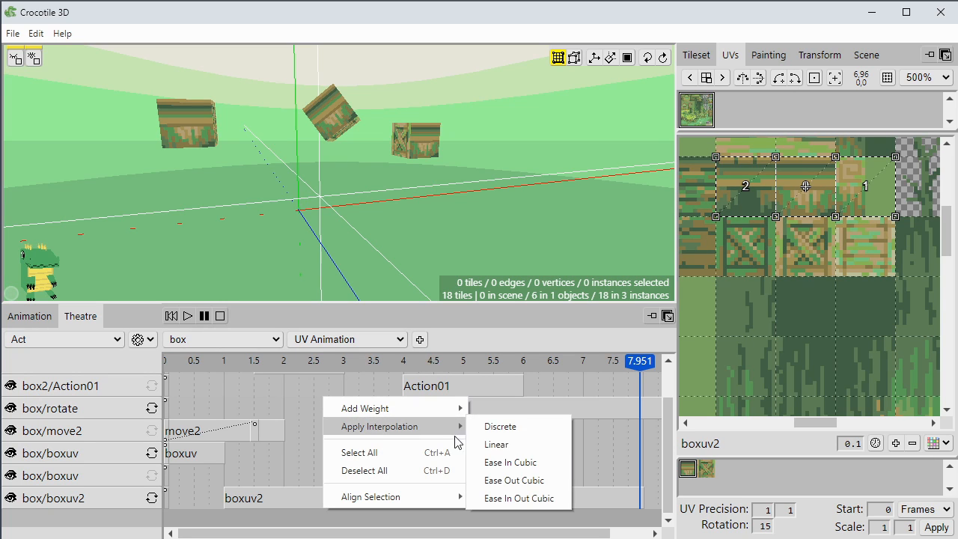
pyautogui.click(619, 431)
# - Select the looping rotate and Action01 clips, and align them to the right of the playhead at 5
pyautogui.click(461, 416)
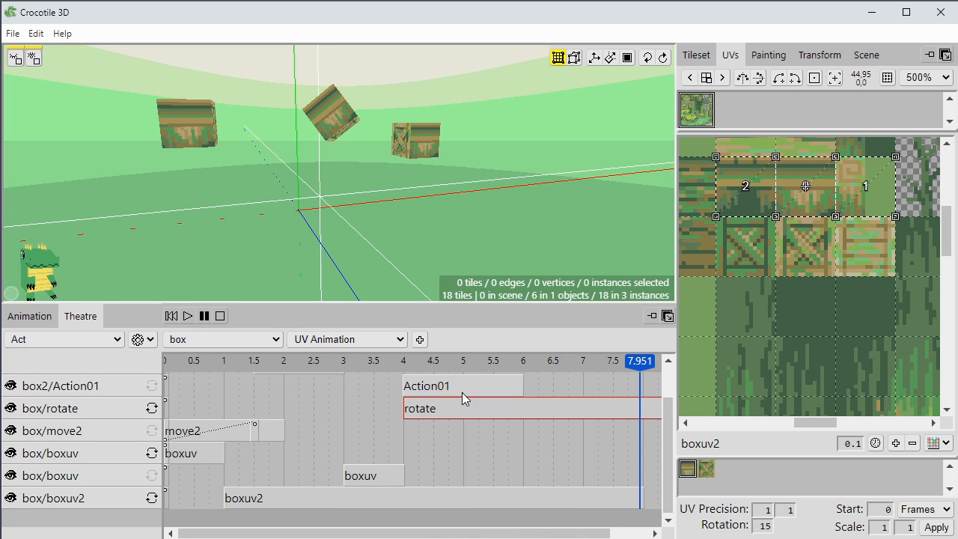
pyautogui.keyDown('shift'); pyautogui.click(462, 392); pyautogui.keyUp('shift')
pyautogui.click(462, 362)
pyautogui.rightClick(494, 389)
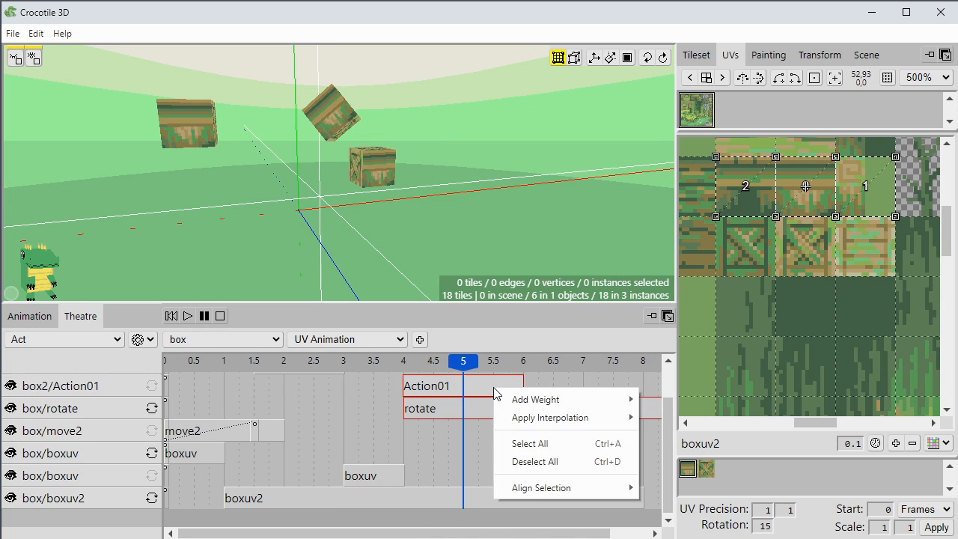
pyautogui.moveTo(539, 487)
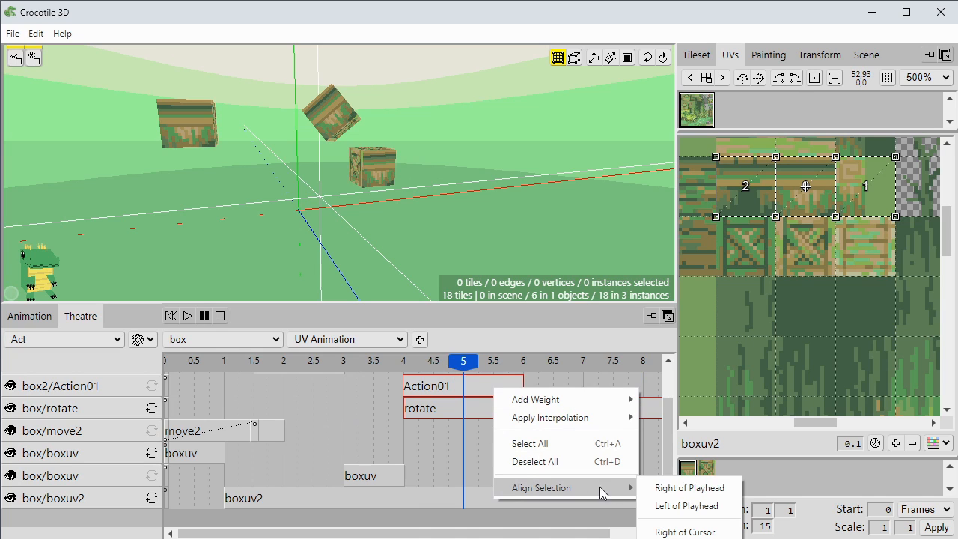
pyautogui.click(671, 494)
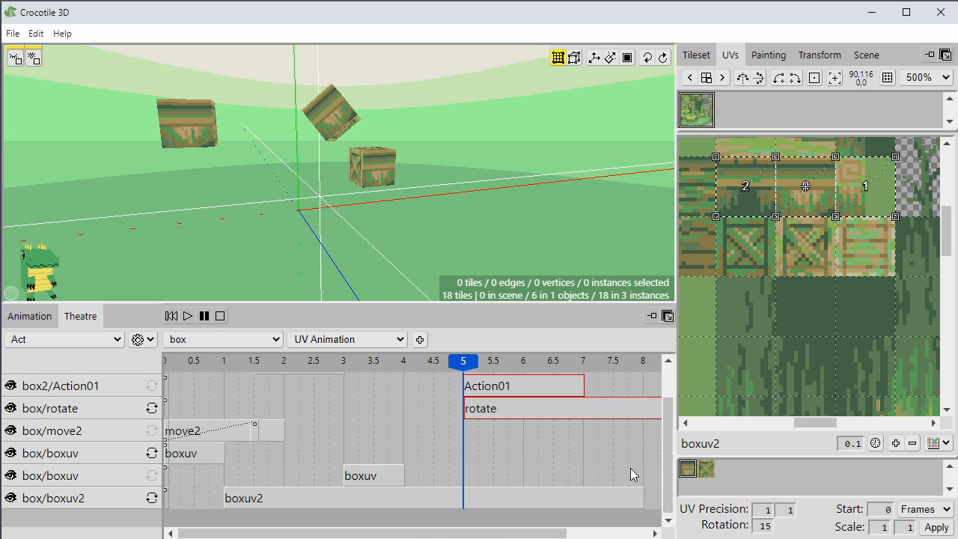
# - Align the selected Action01 and rotate clips to the left of the playhead, and undo both clip alignments
pyautogui.rightClick(515, 413)
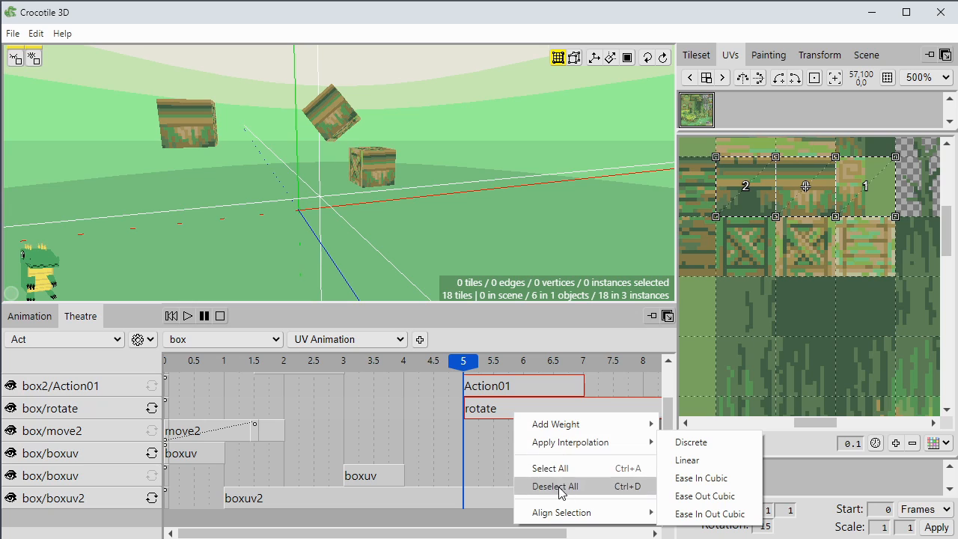
pyautogui.moveTo(566, 513)
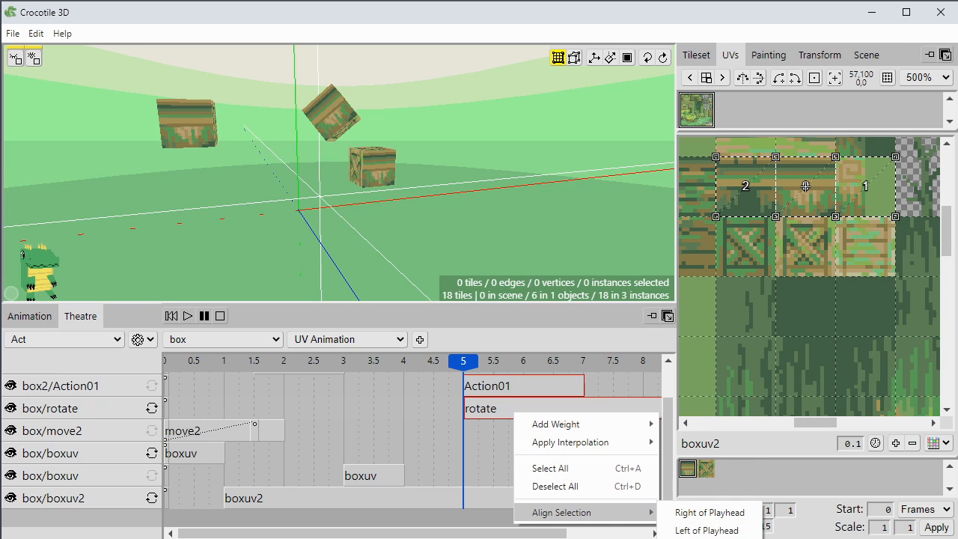
pyautogui.click(704, 530)
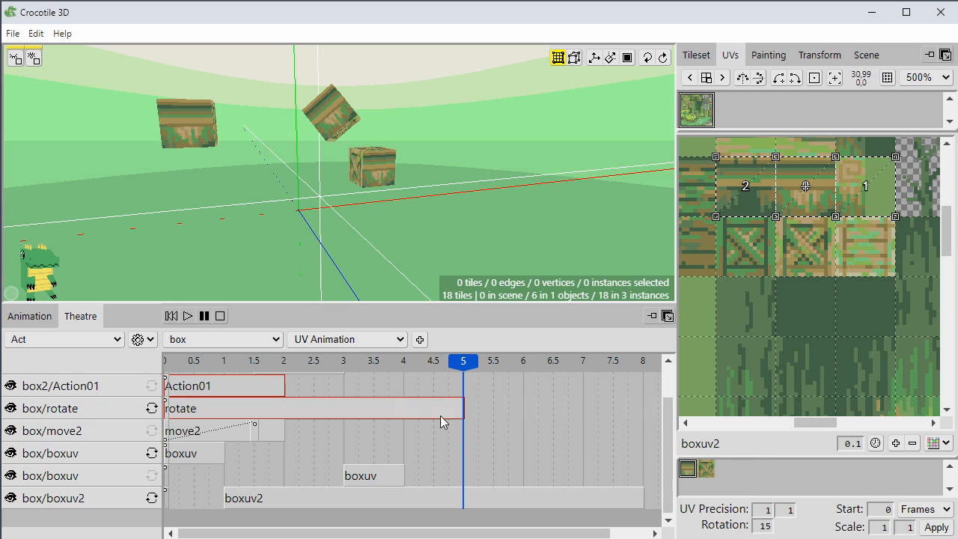
pyautogui.hotkey('ctrl', 'z')
pyautogui.hotkey('ctrl', 'z')
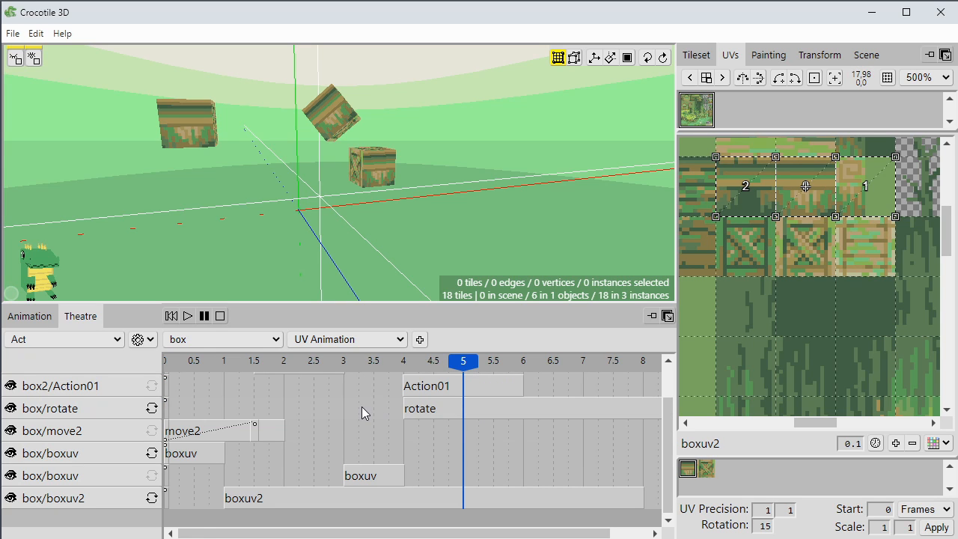
# - Delete the box2 Action01 track with its clip from the Act, and undo the deletion
pyautogui.scroll(2, 362, 406)
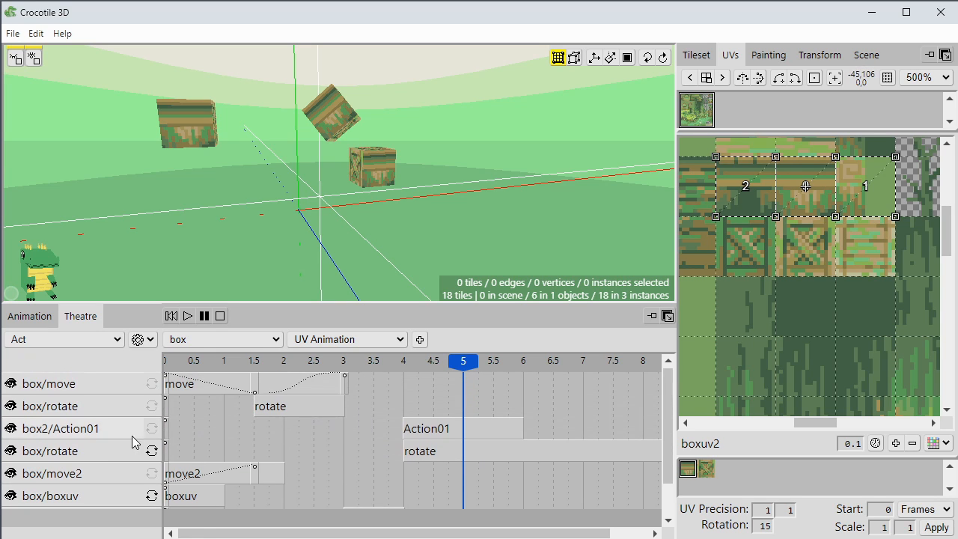
pyautogui.click(425, 434)
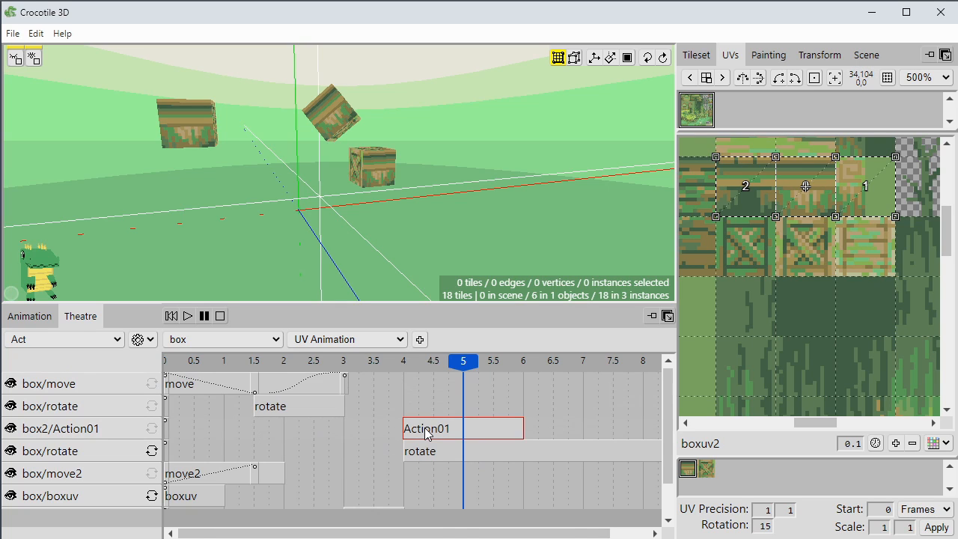
pyautogui.rightClick(425, 435)
pyautogui.click(424, 411)
pyautogui.press('Delete')
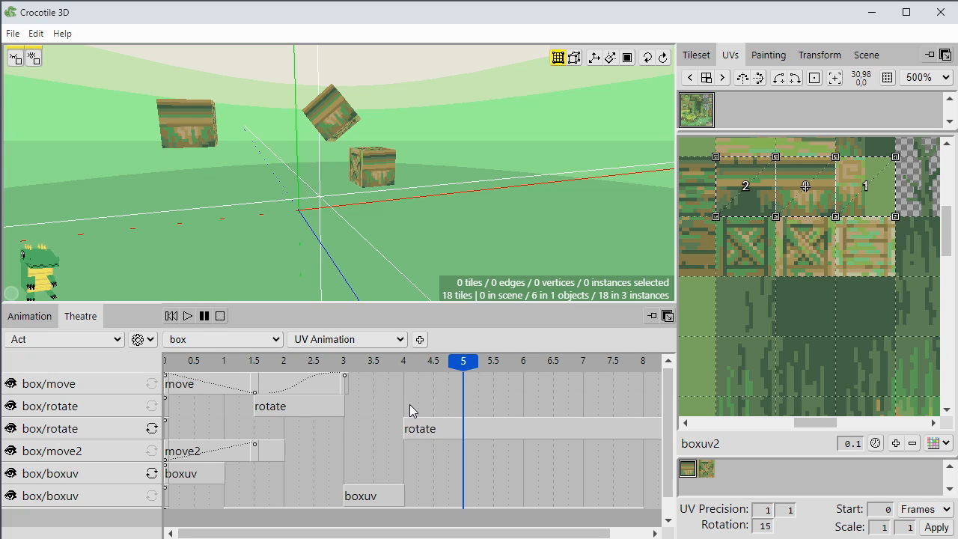
pyautogui.hotkey('ctrl', 'z')
pyautogui.scroll(-2, 390, 411)
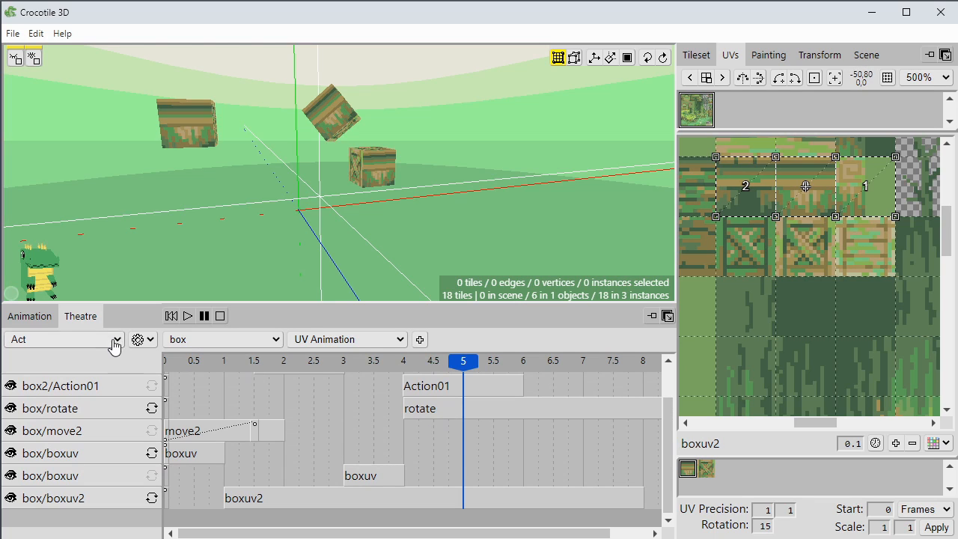
# - Show the Animation timeline, delete the position keyframe at 3 from the box's move animation, and undo the deletion
pyautogui.click(51, 318)
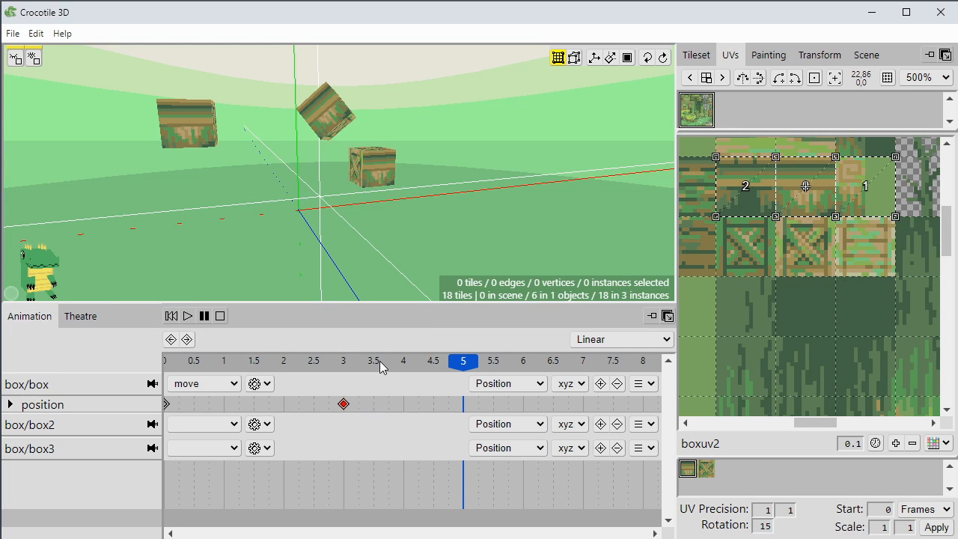
pyautogui.press('Delete')
pyautogui.hotkey('ctrl', 'z')
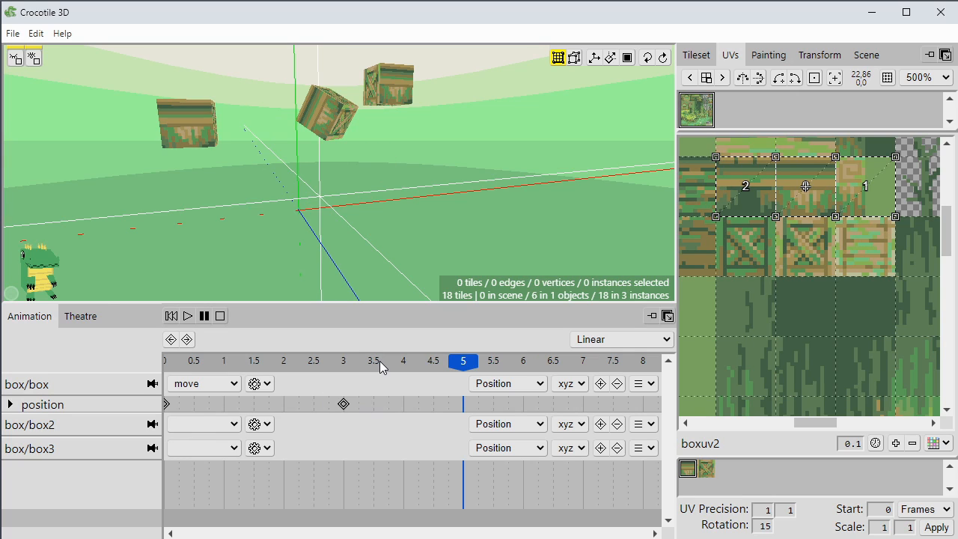
pyautogui.click(638, 386)
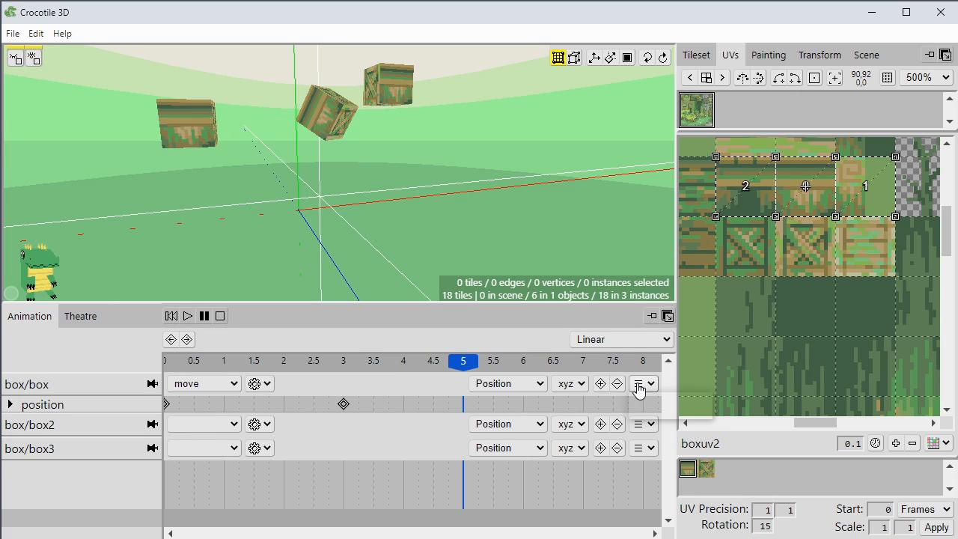
pyautogui.click(641, 385)
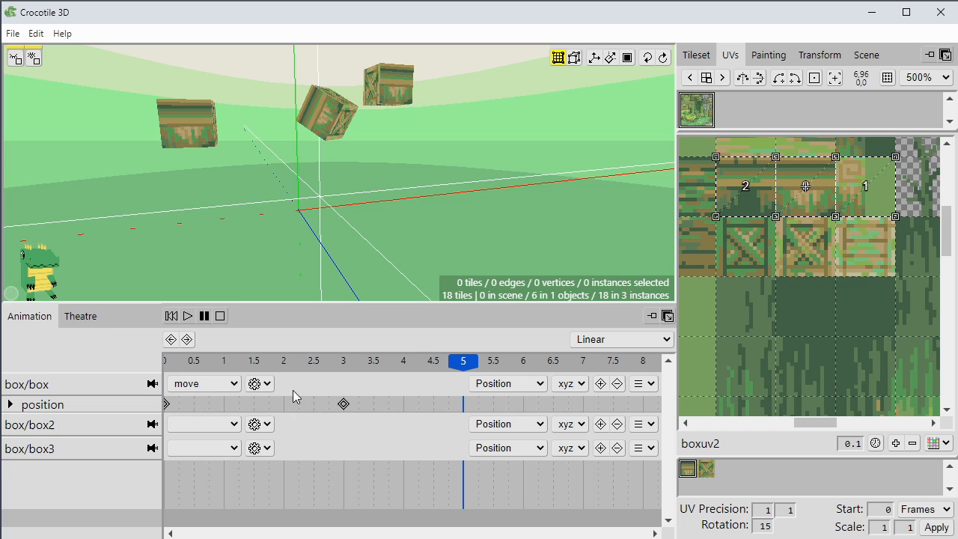
pyautogui.click(80, 318)
pyautogui.click(57, 319)
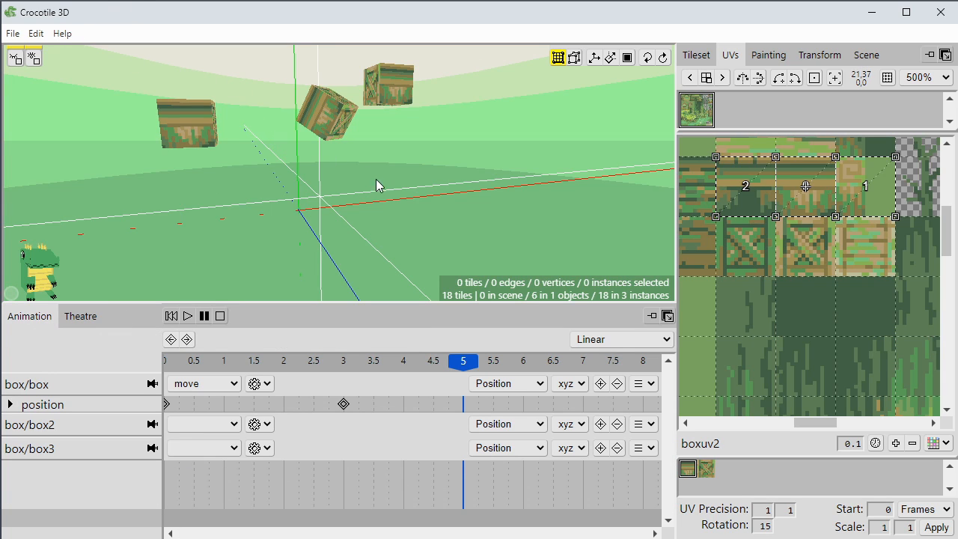
# - Orbit the scene to view the three boxes from the opposite side
pyautogui.press('space')
pyautogui.moveTo(397, 186); pyautogui.dragTo(281, 201)
pyautogui.press('space')
pyautogui.press('space')
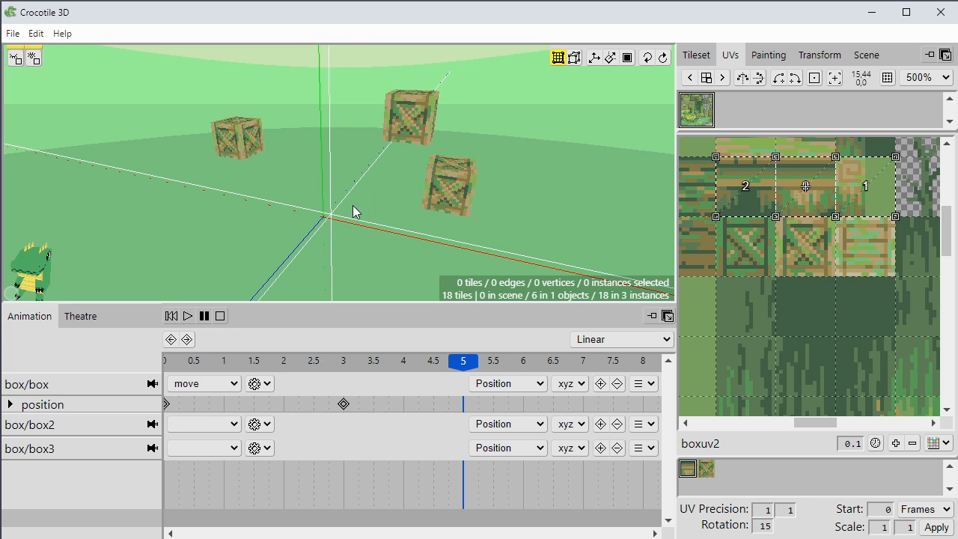
pyautogui.press('space')
pyautogui.moveTo(352, 205)
pyautogui.mouseDown()
pyautogui.moveTo(397, 180)
pyautogui.moveTo(442, 183)
pyautogui.moveTo(382, 181)
pyautogui.moveTo(346, 220)
pyautogui.mouseUp()
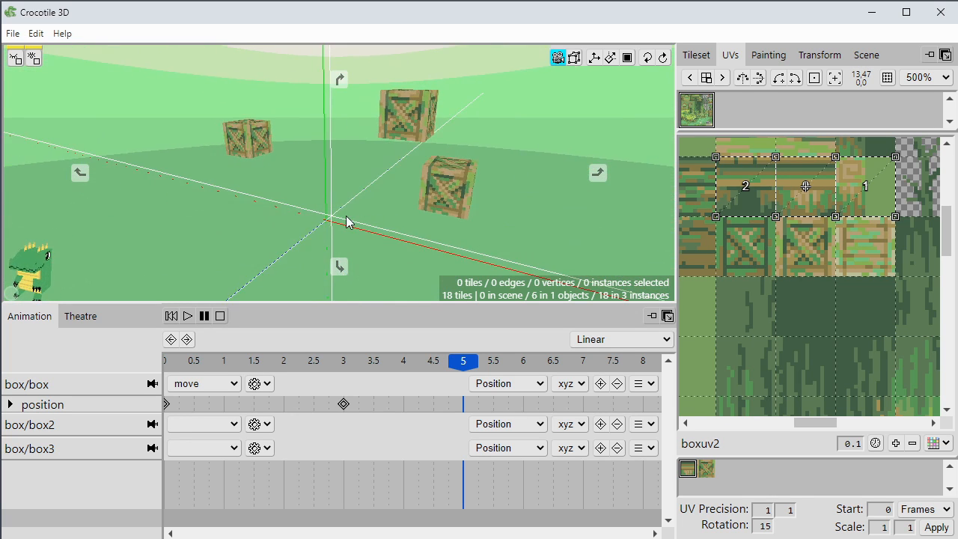
pyautogui.press('space')
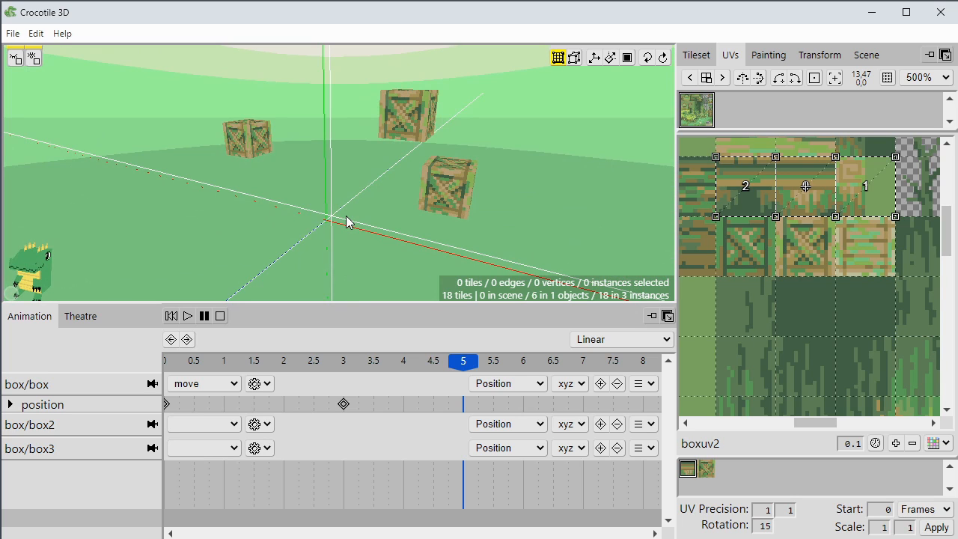